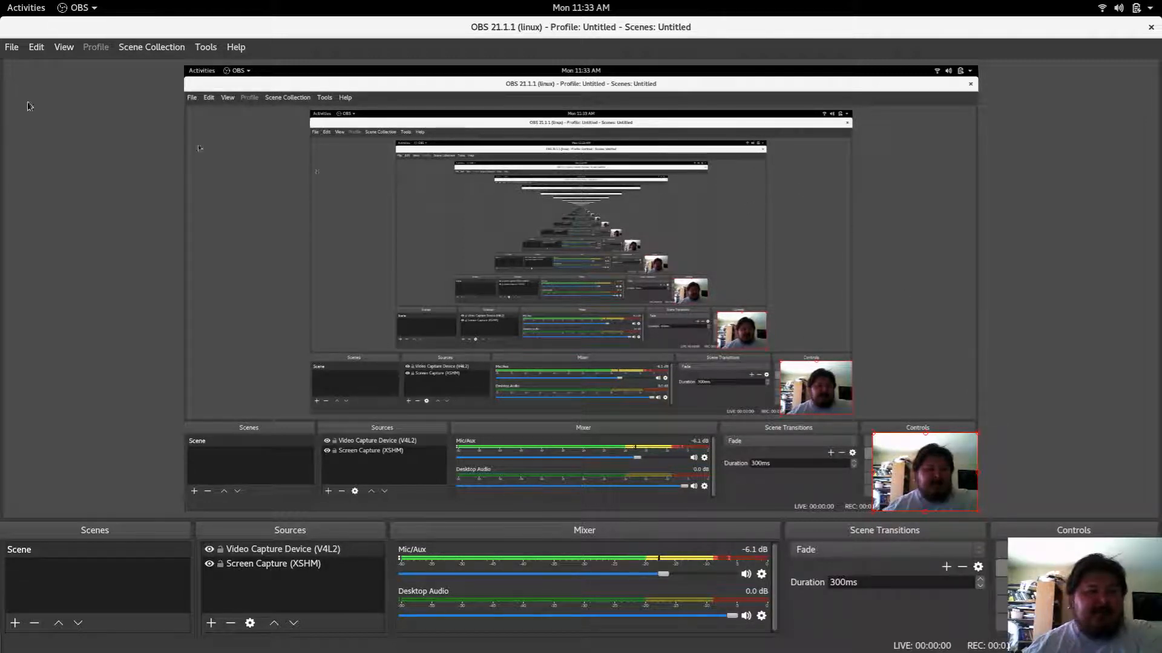
Step: Switch from the recording window to the darktable window
mouse_move(2, 3)
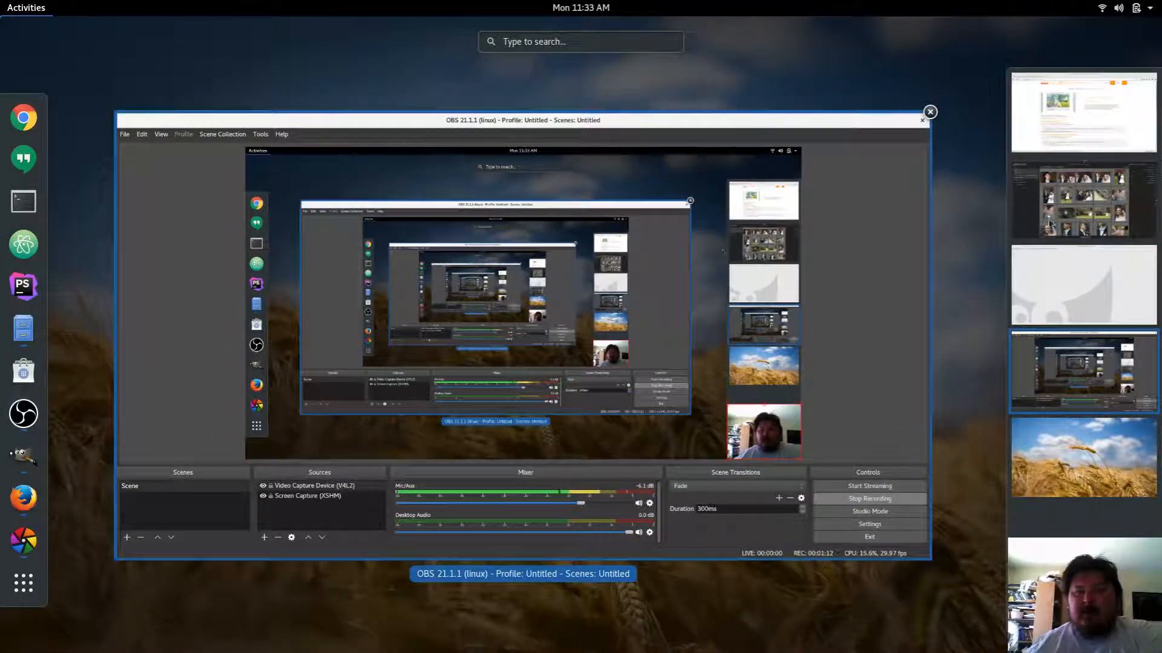
click(1075, 206)
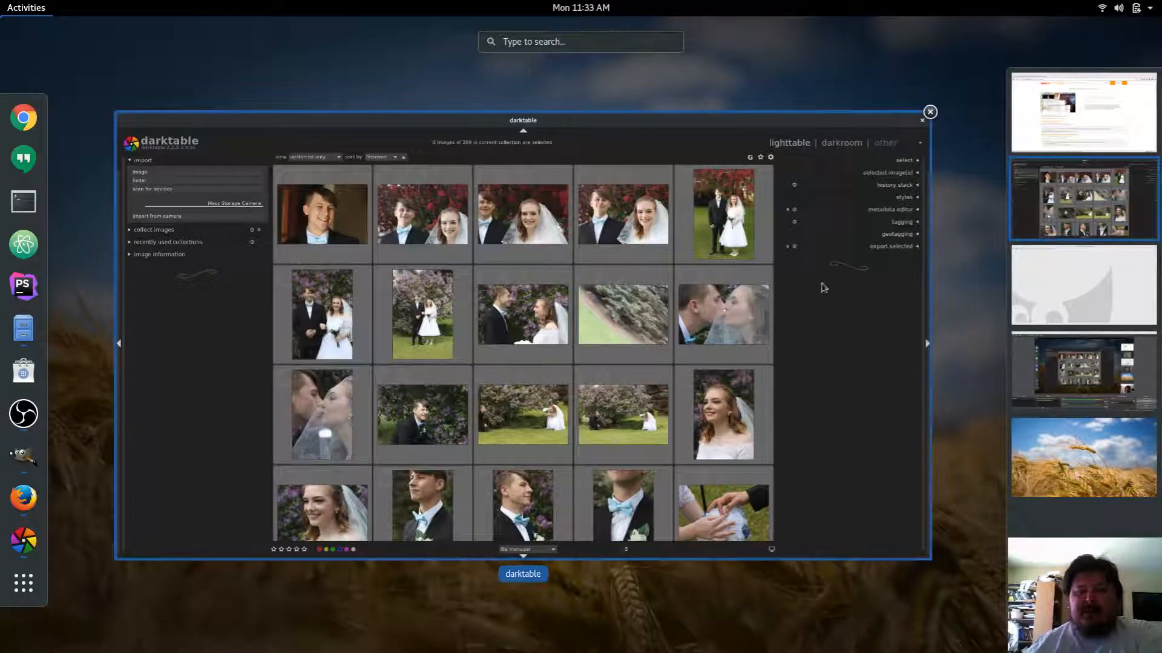
click(823, 299)
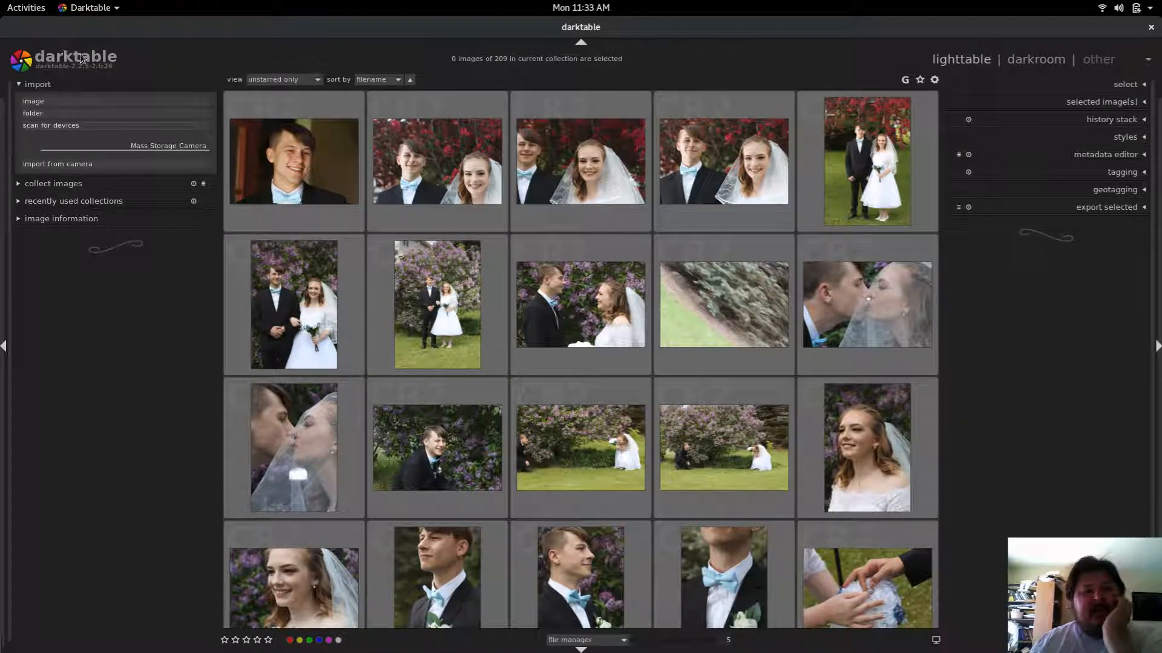
Step: Browse the lighttable thumbnails, select the photo of the elderly couple, and open it in the darkroom
click(424, 322)
scroll(424, 320, down, 10)
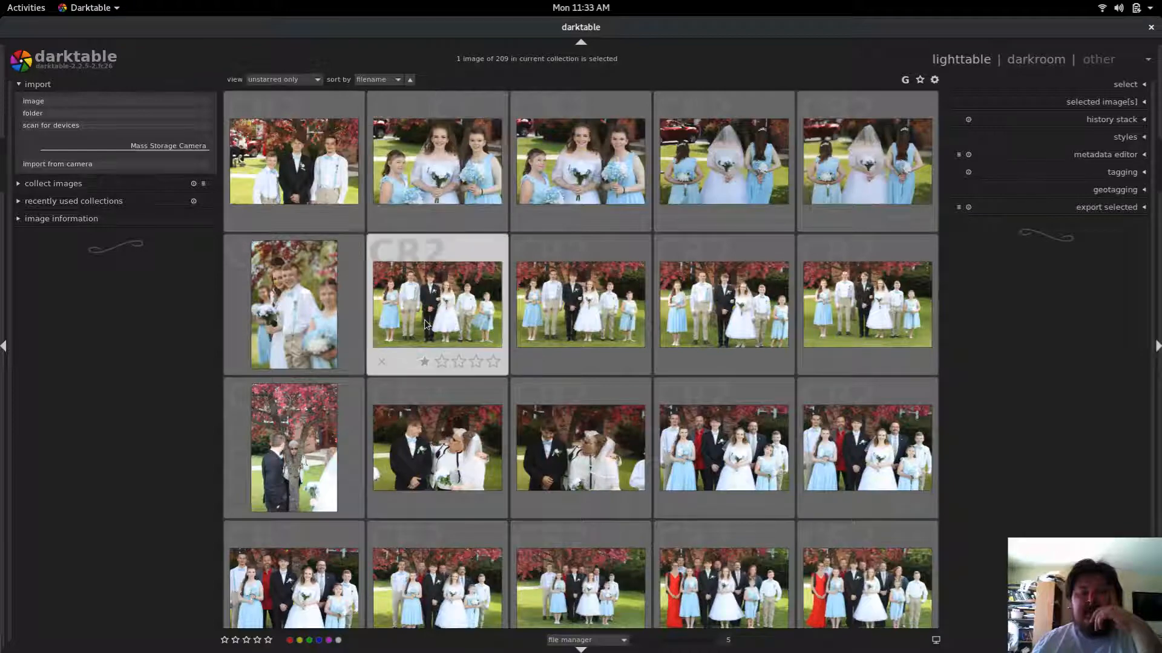
scroll(424, 319, down, 3)
scroll(425, 325, down, 3)
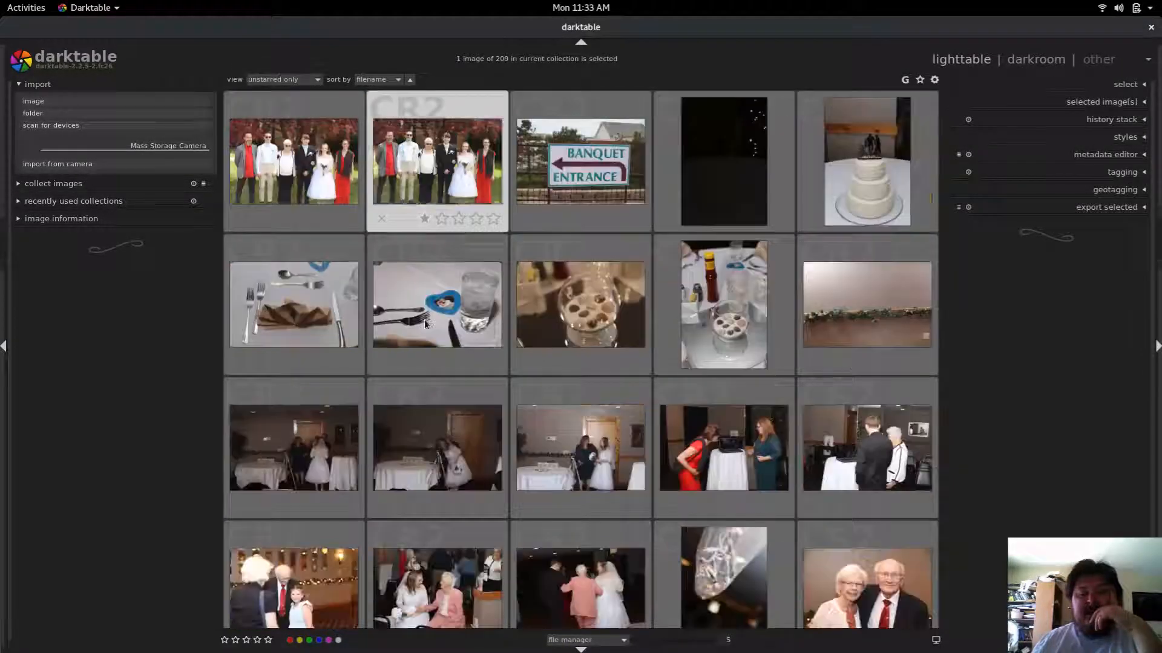
scroll(426, 325, up, 2)
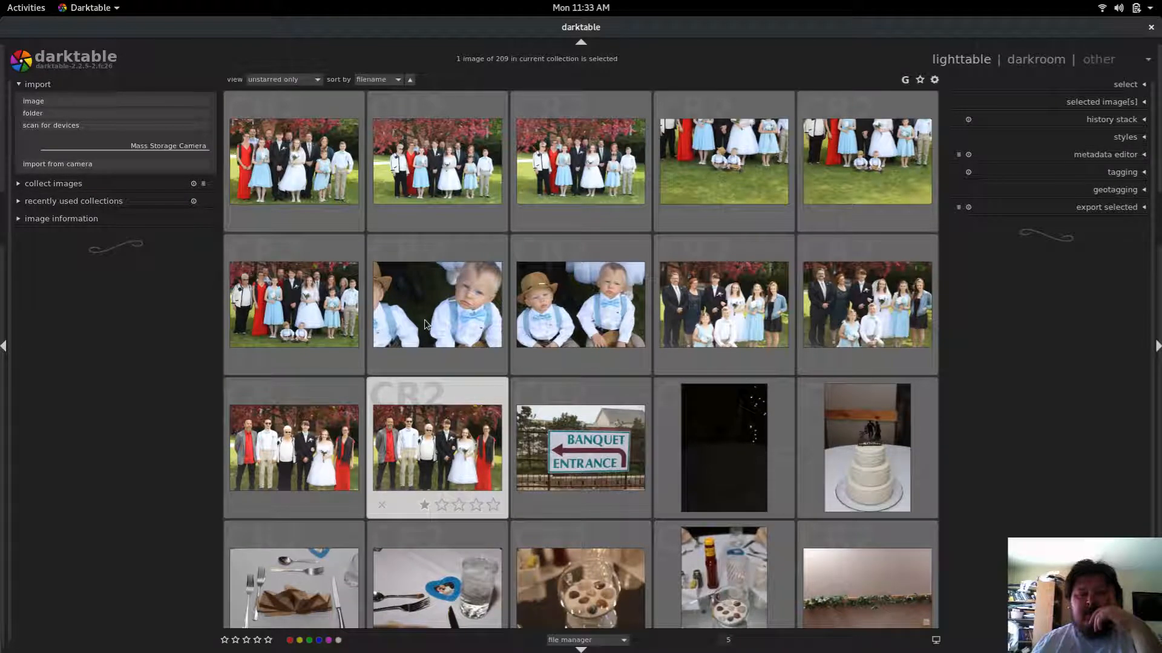
scroll(426, 325, down, 4)
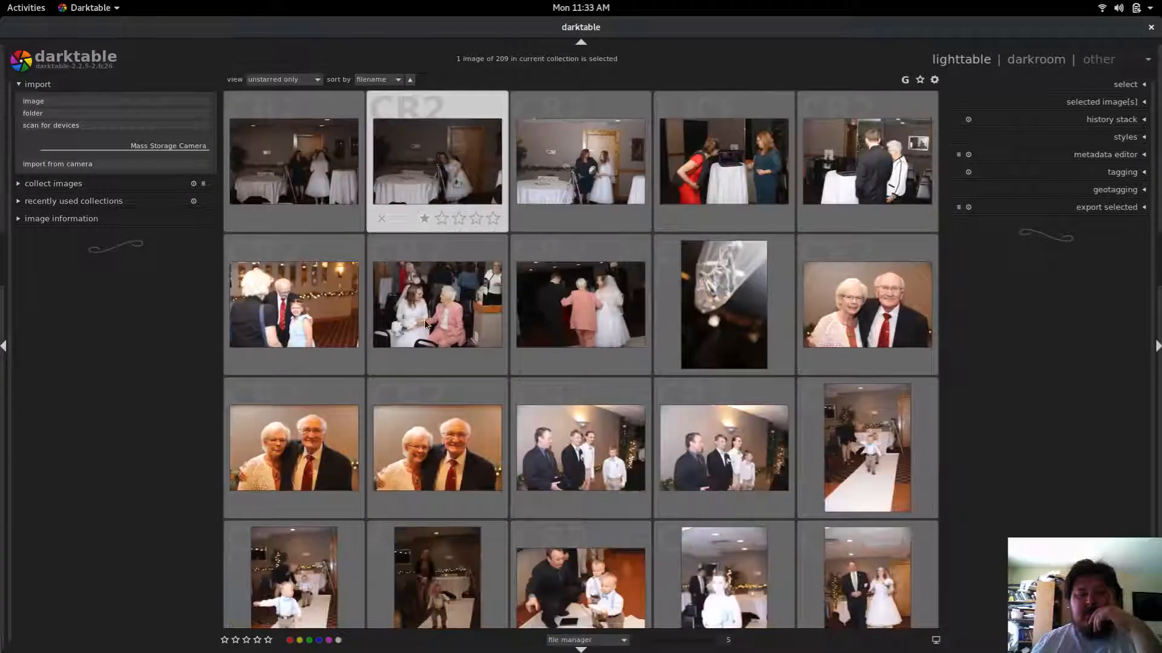
scroll(425, 325, down, 1)
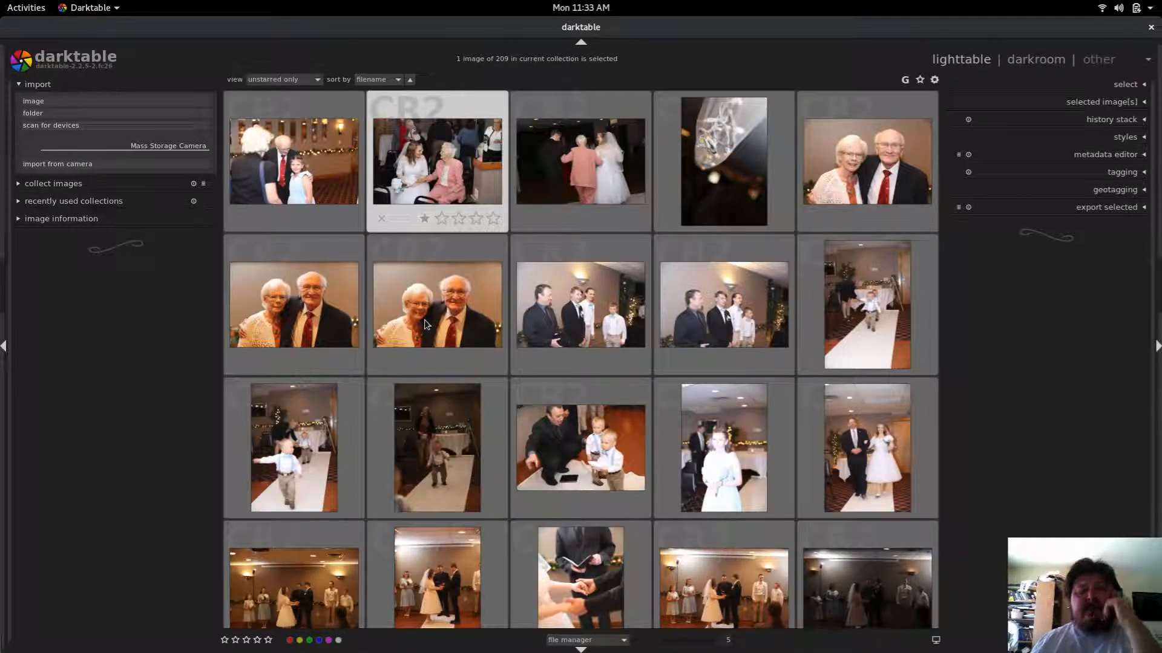
click(453, 309)
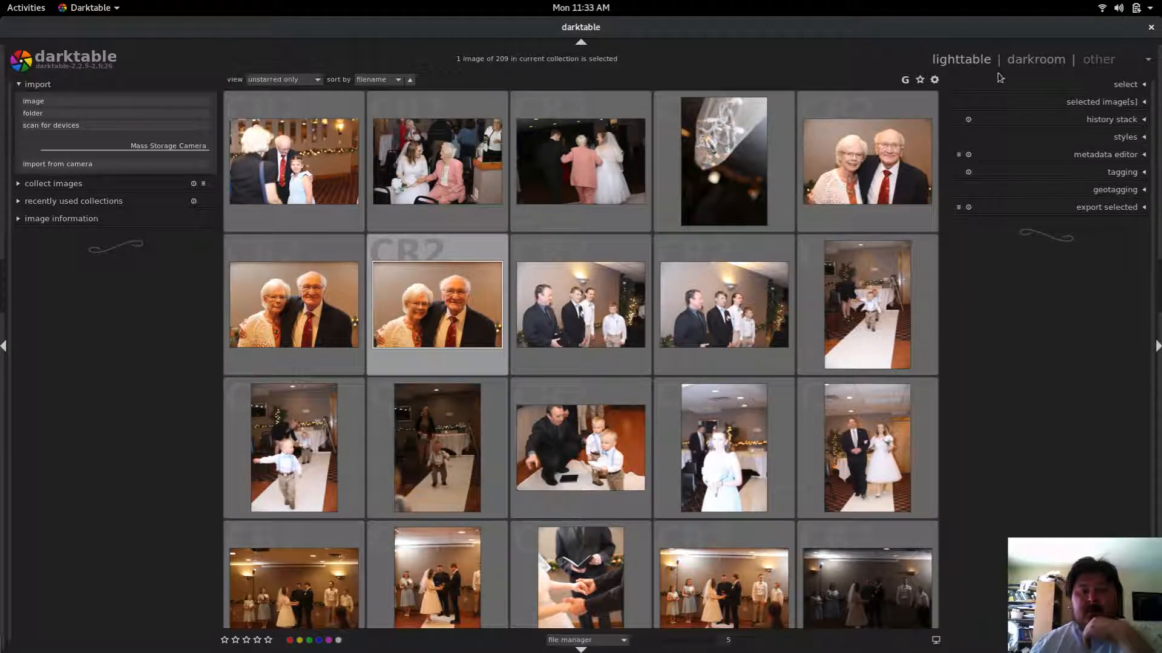
click(1024, 63)
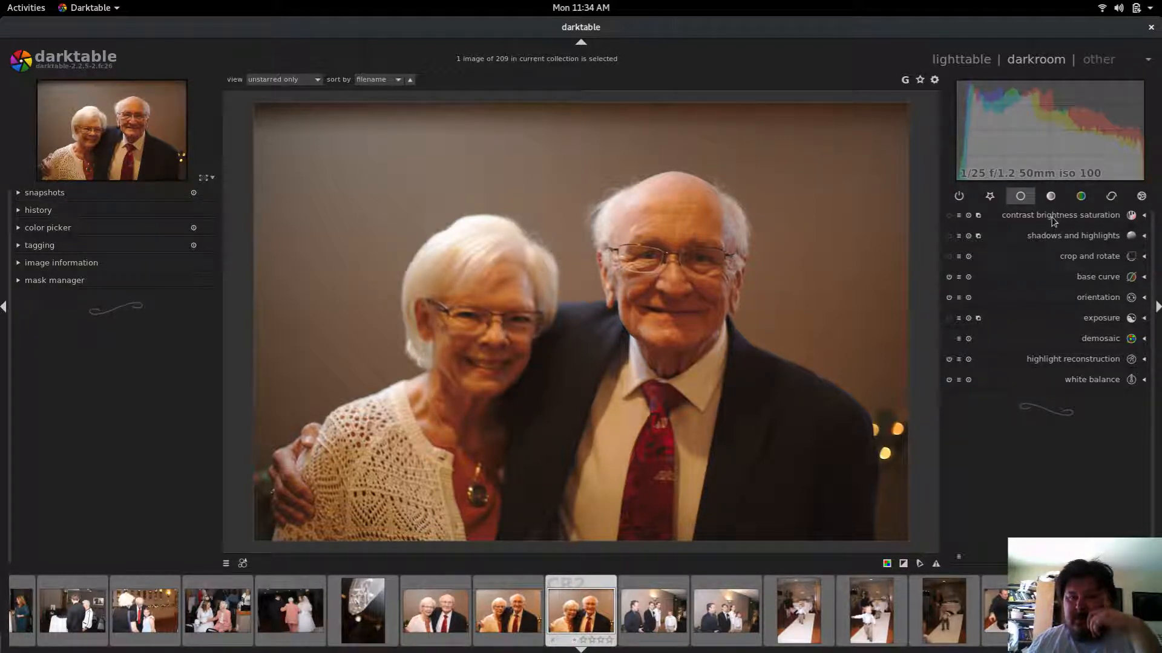
Step: Examine the settings of the exposure and base curve modules
click(1080, 319)
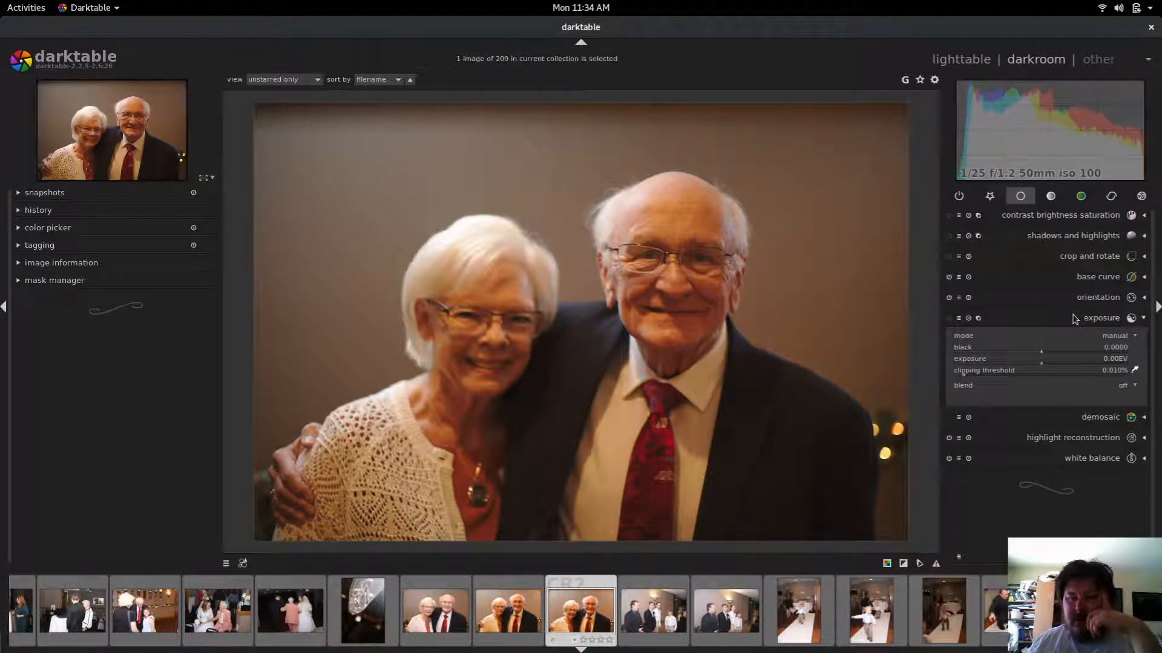
click(1074, 319)
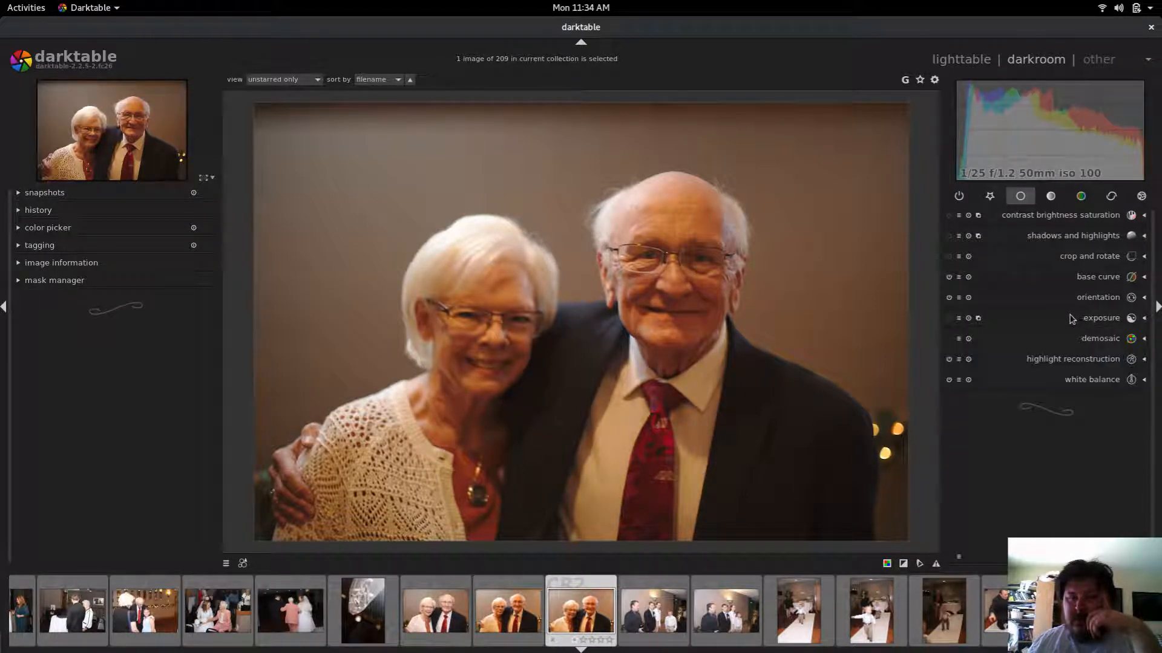
click(1076, 278)
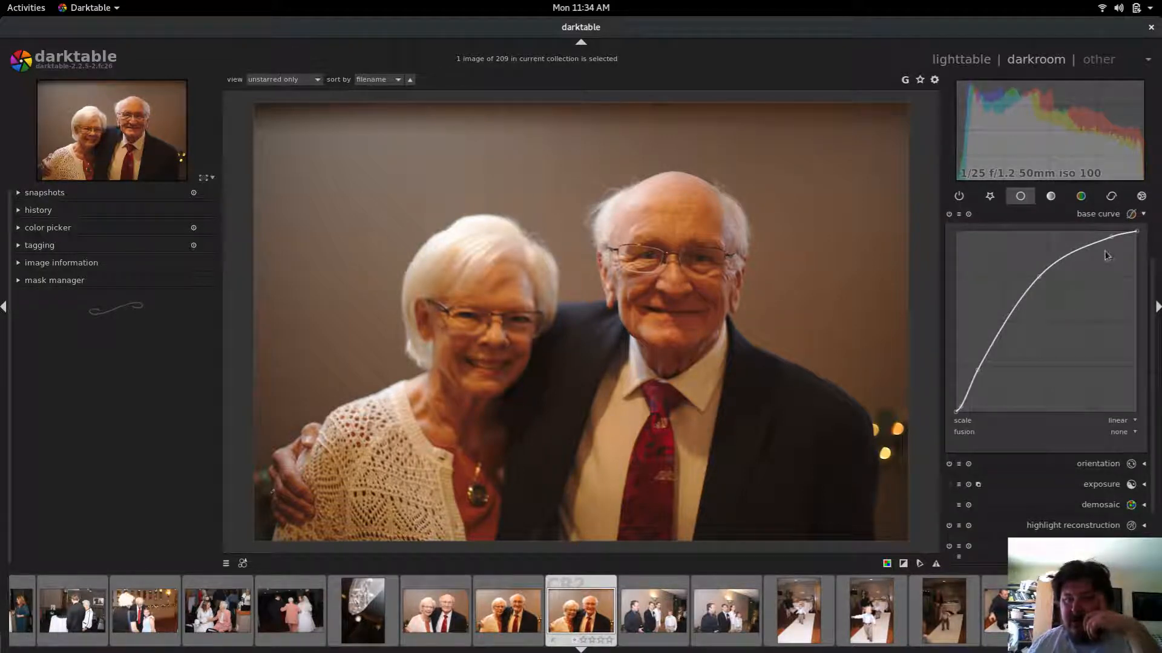
click(1140, 218)
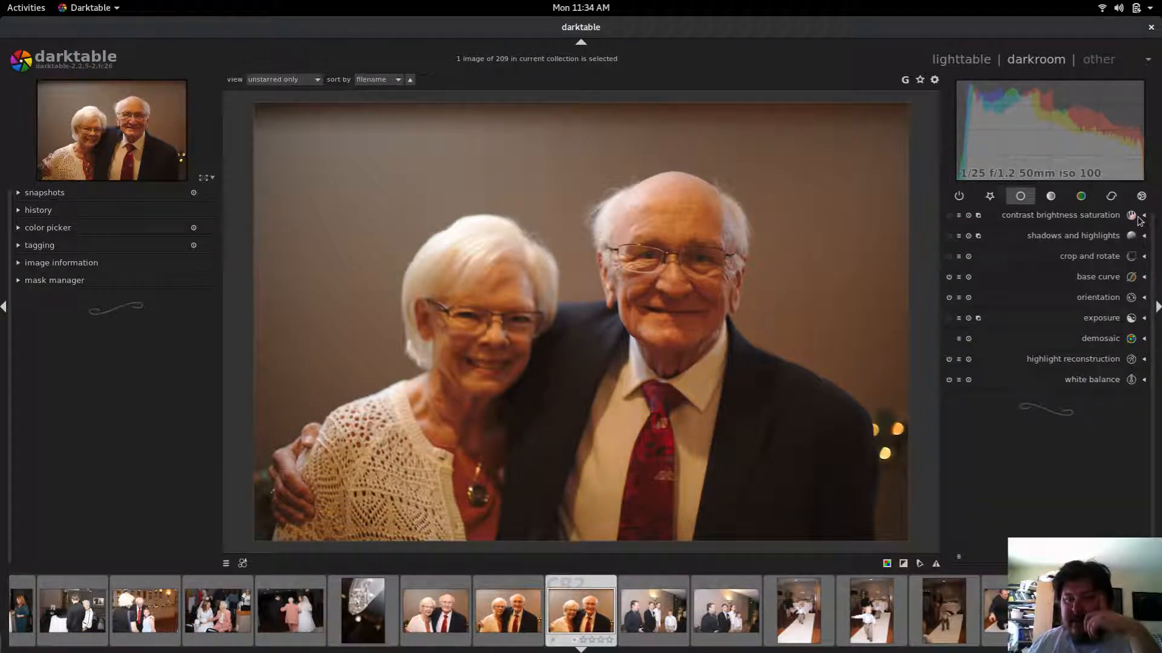
click(1131, 280)
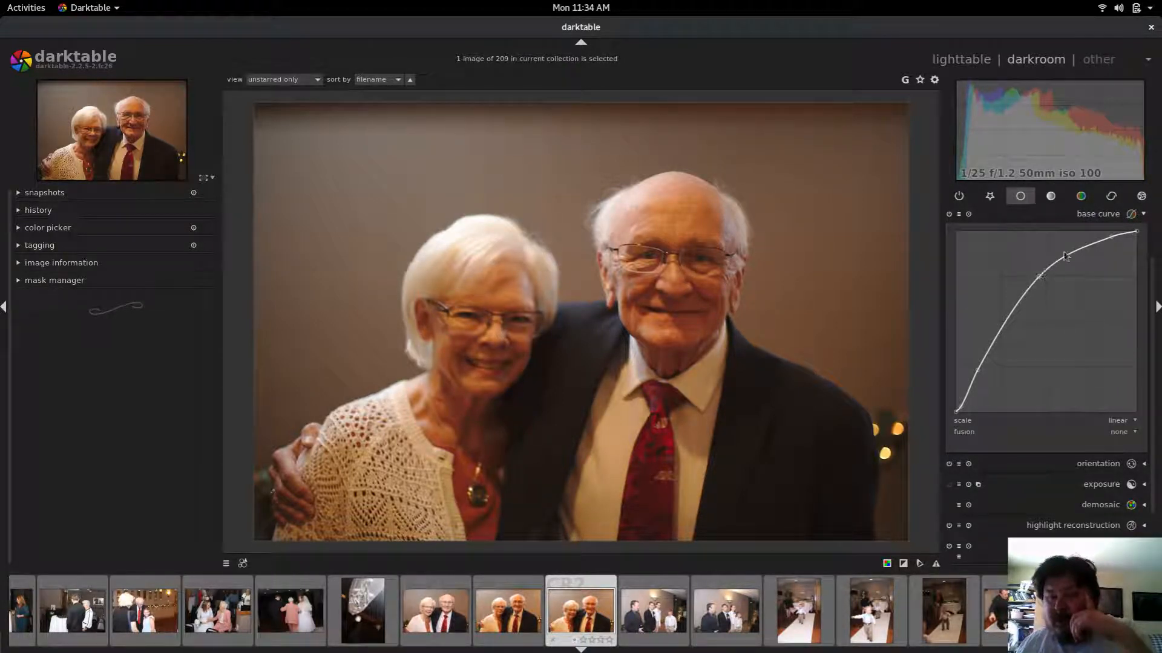
click(1103, 217)
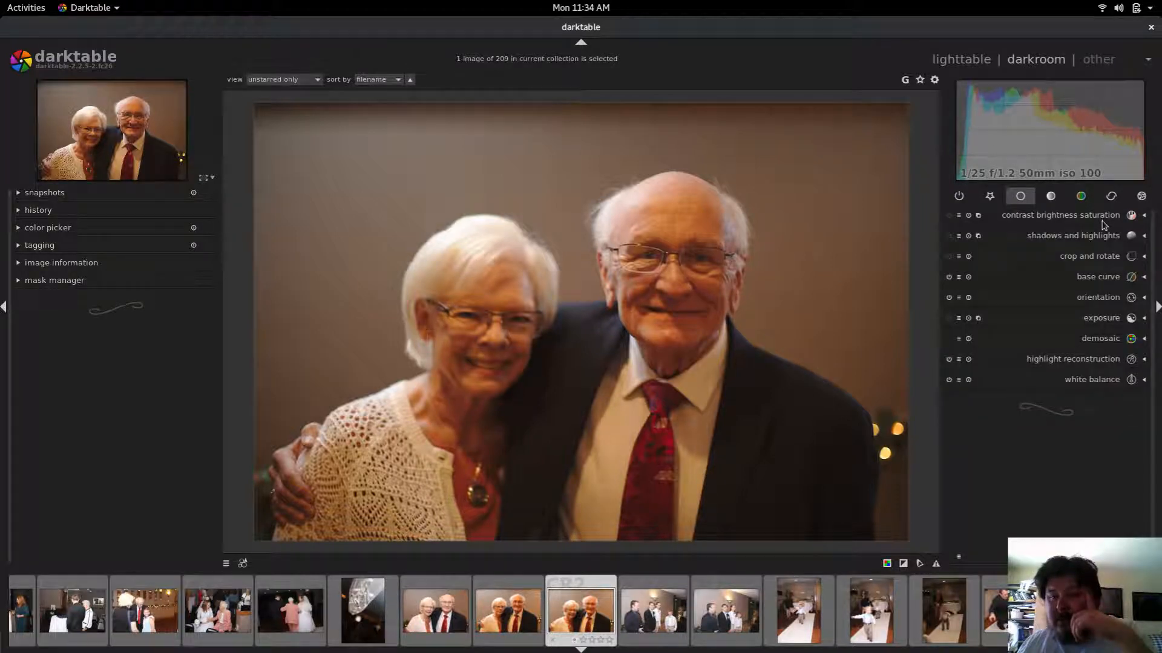
click(1126, 278)
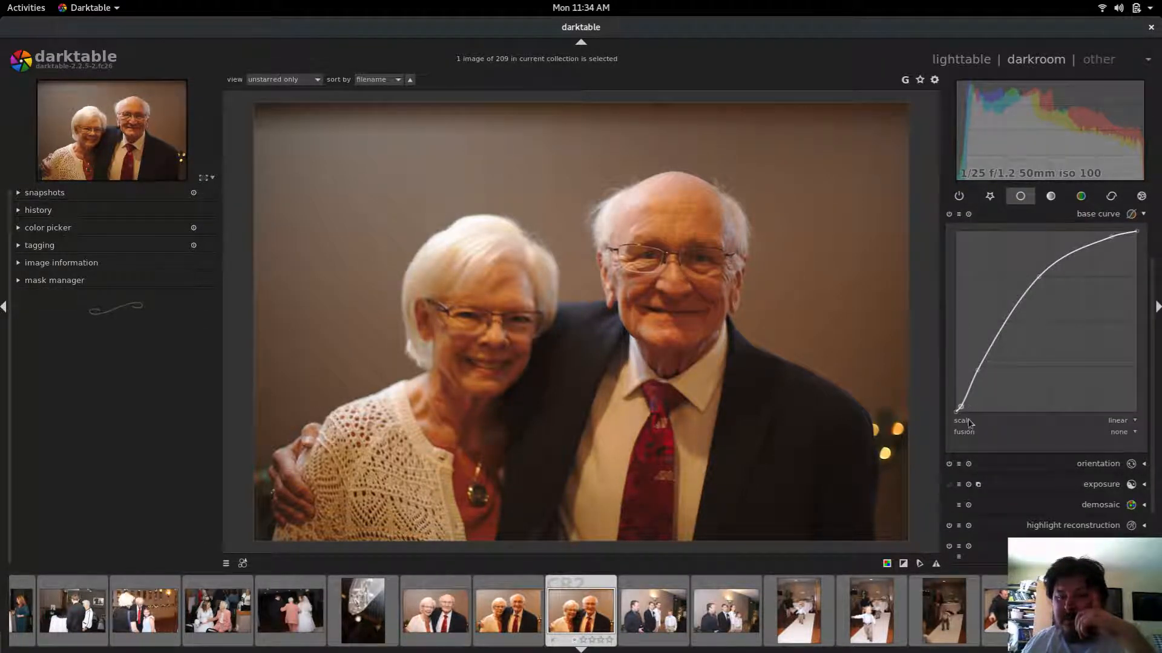
Step: Switch off the base curve module, leaving its fusion option at none
click(1135, 433)
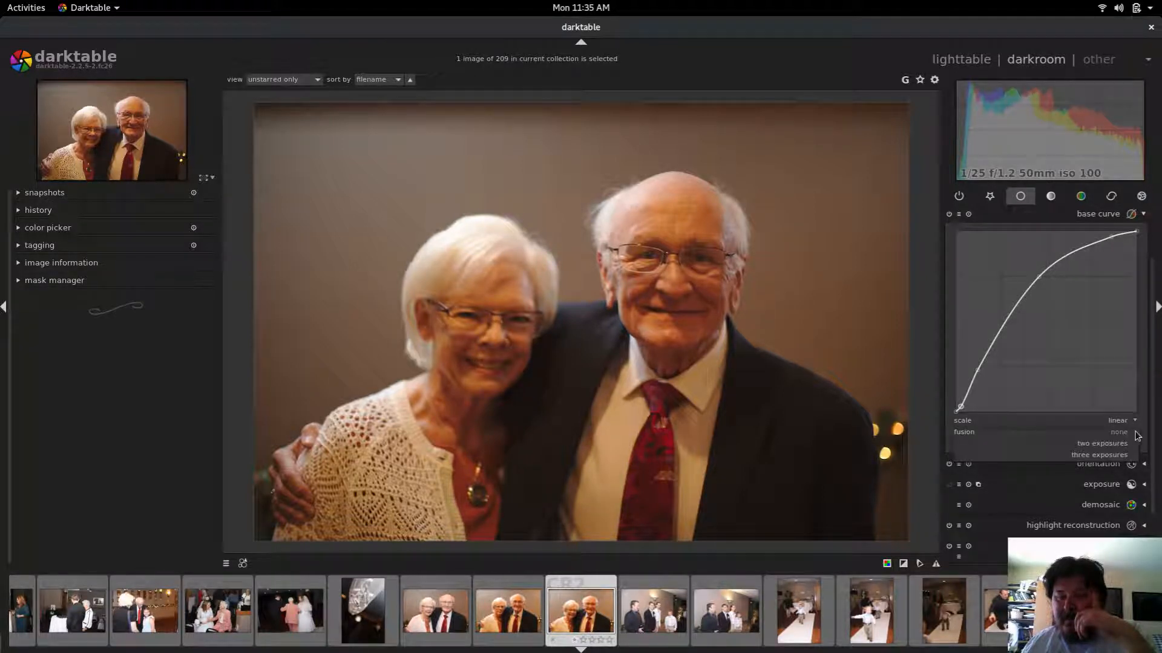
click(1136, 433)
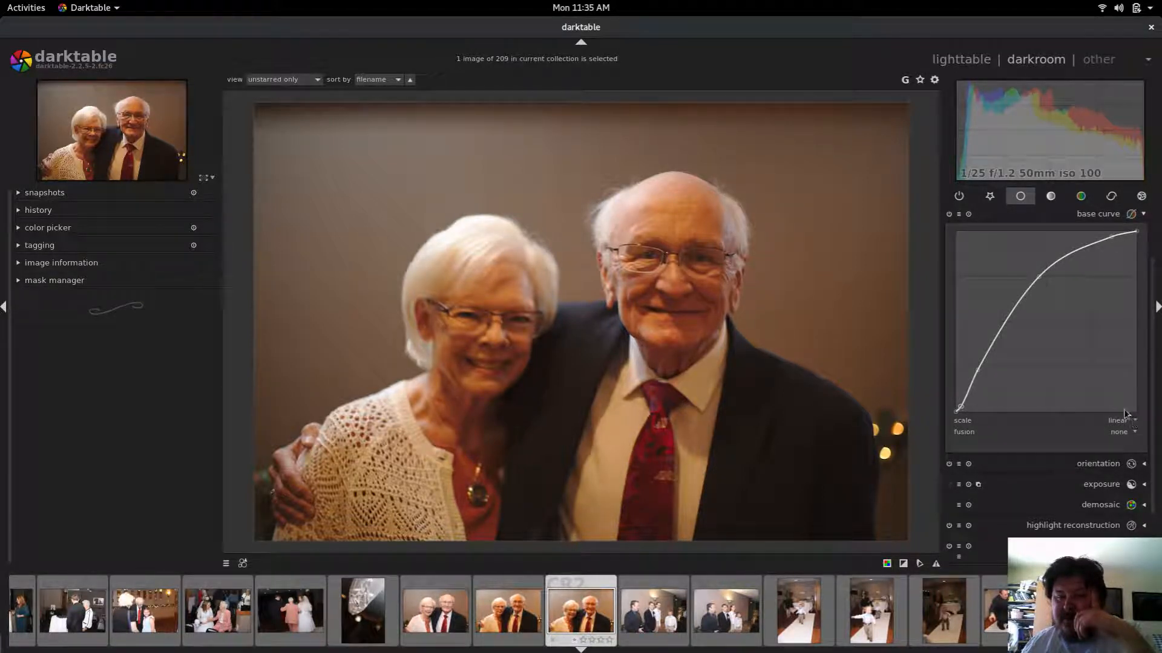
click(949, 215)
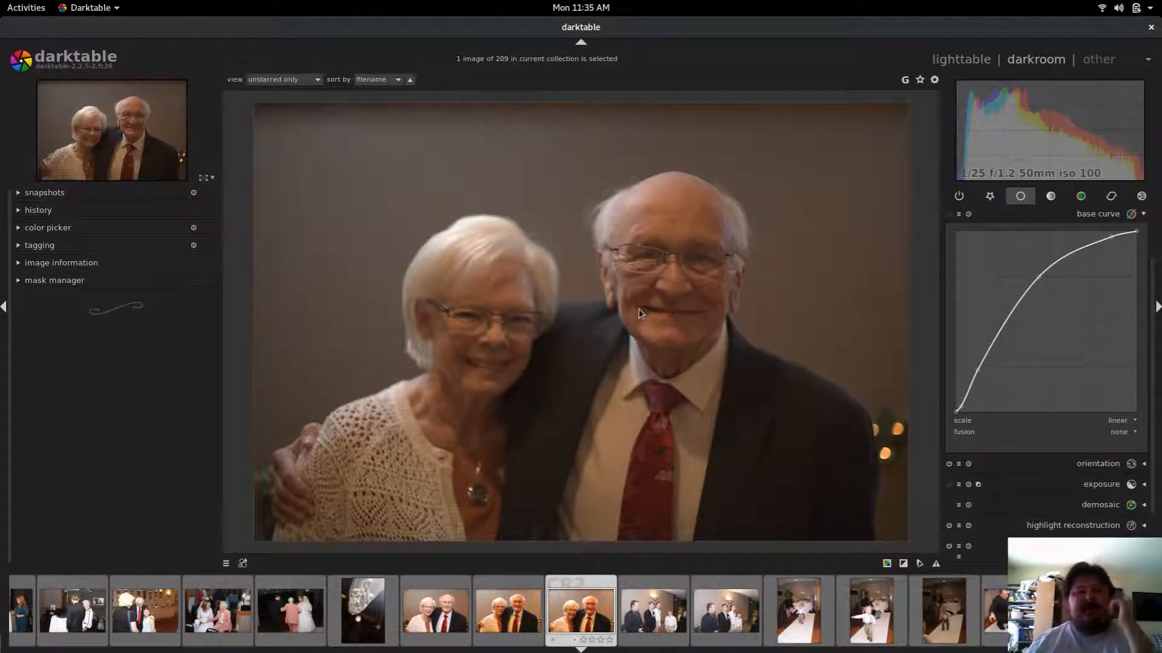
mouse_move(1054, 183)
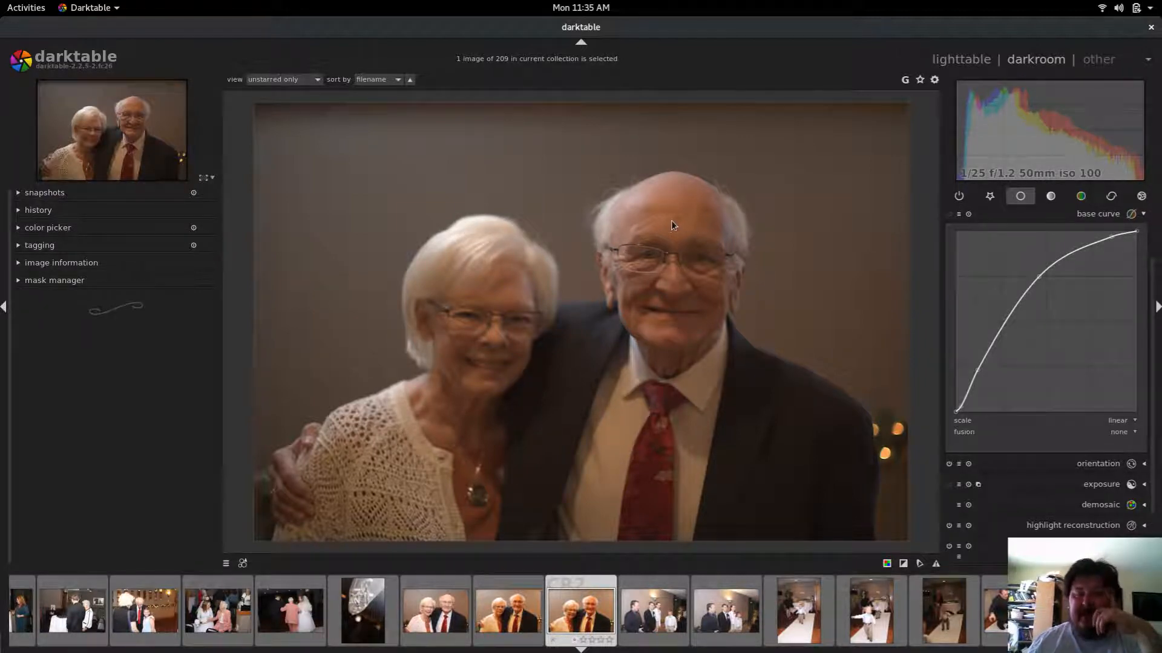
middle_click(914, 305)
middle_click(915, 305)
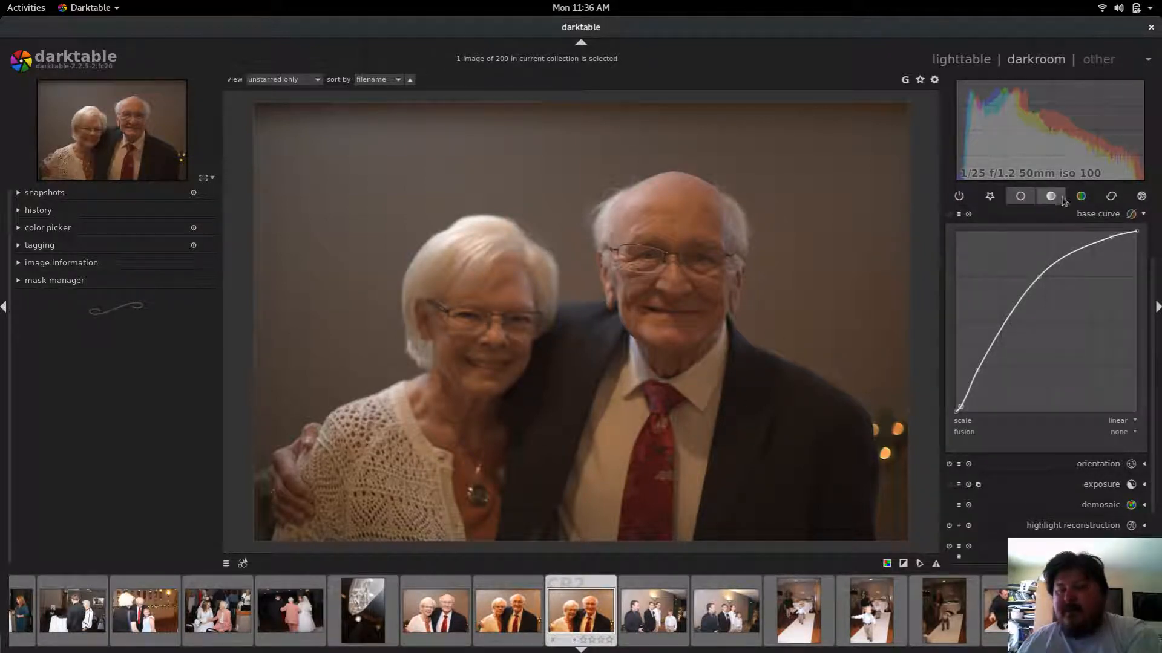
Step: Open the levels module in the tone group and move its middle marker slightly left to brighten midtones
click(1081, 197)
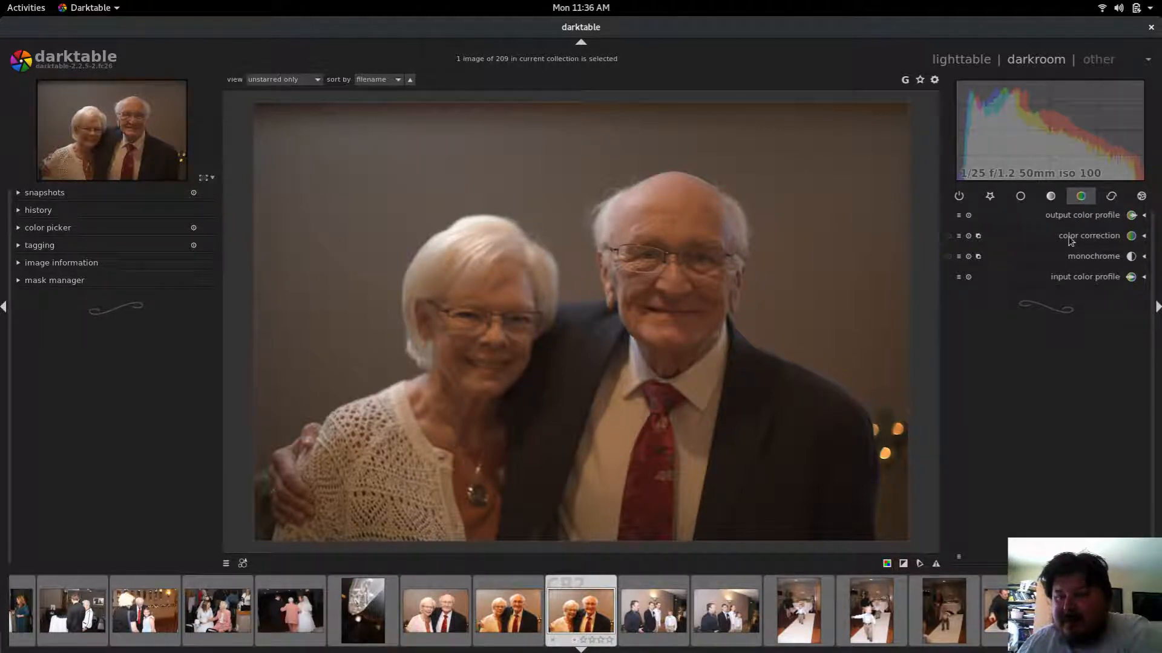
click(1021, 197)
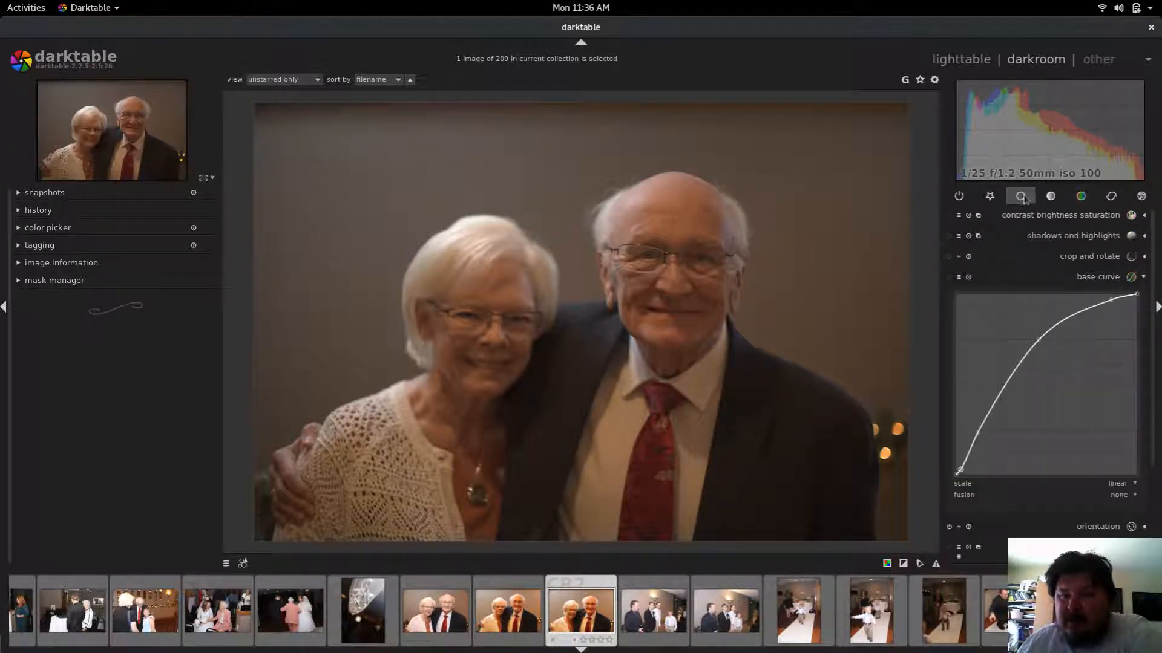
click(991, 197)
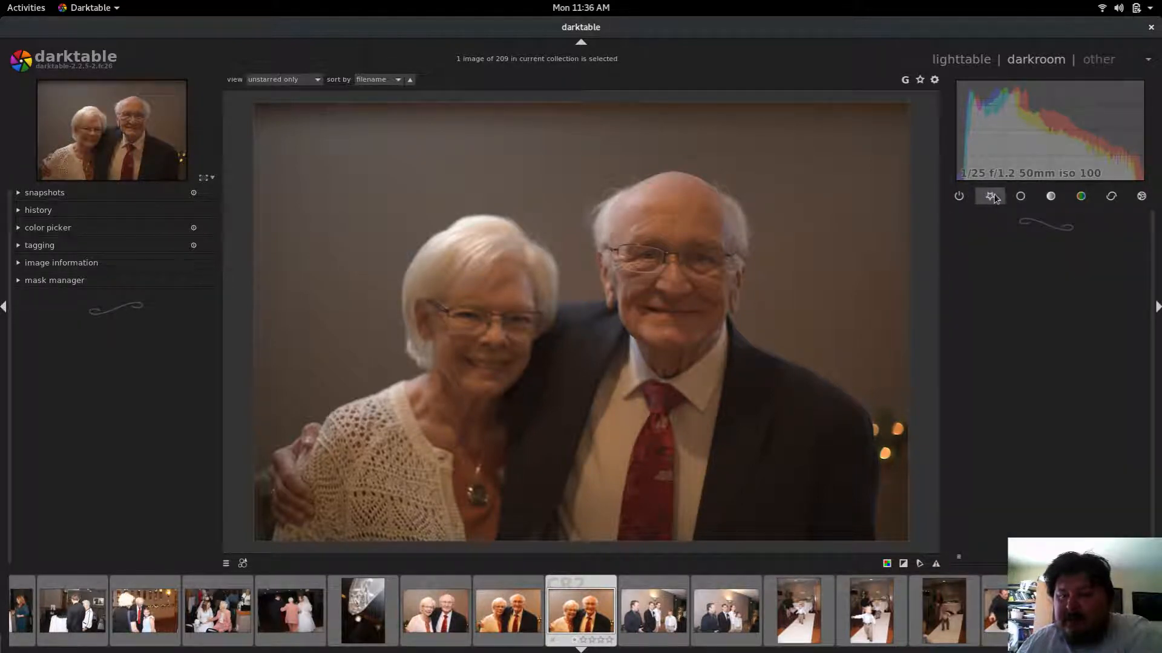
click(1021, 200)
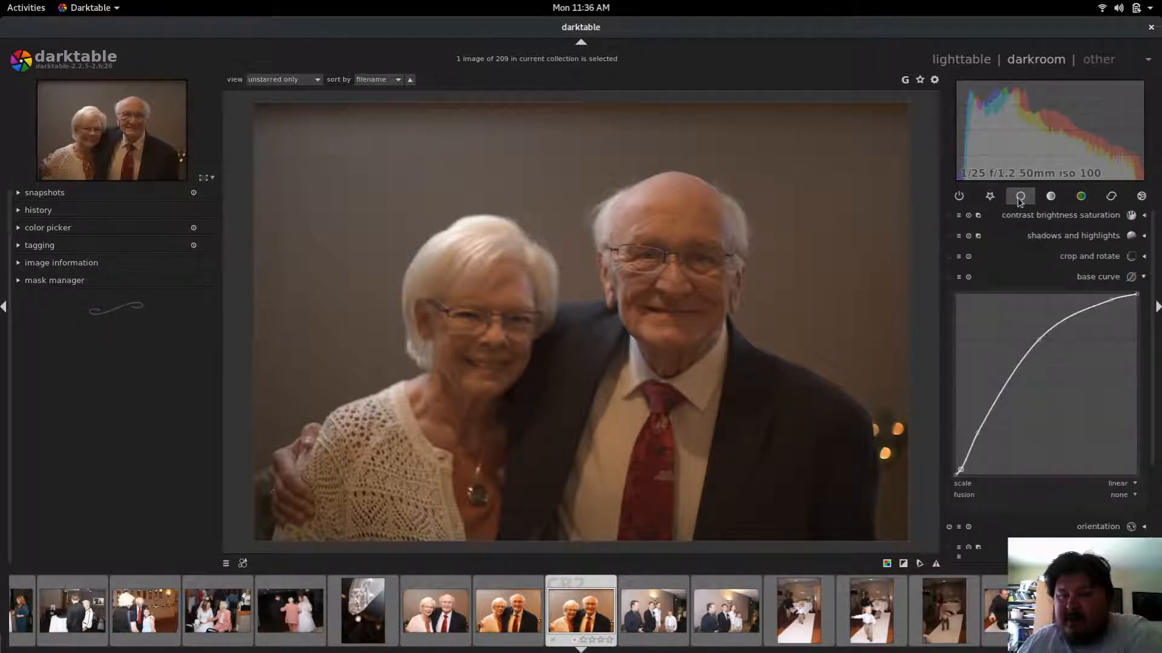
click(1055, 199)
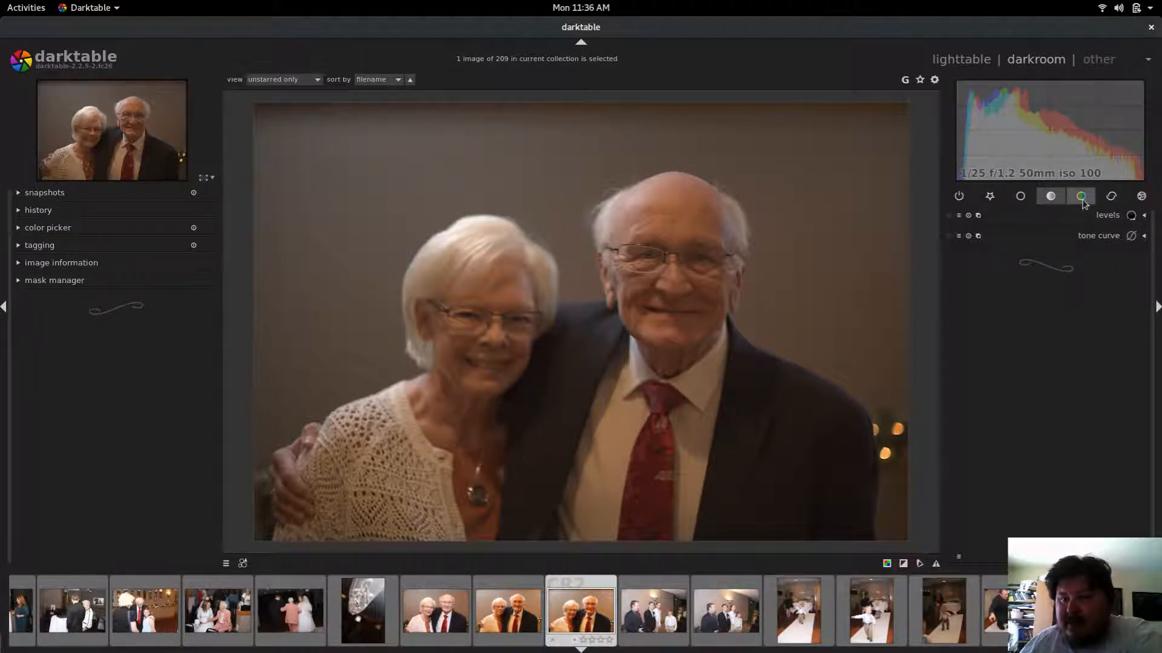
click(1092, 218)
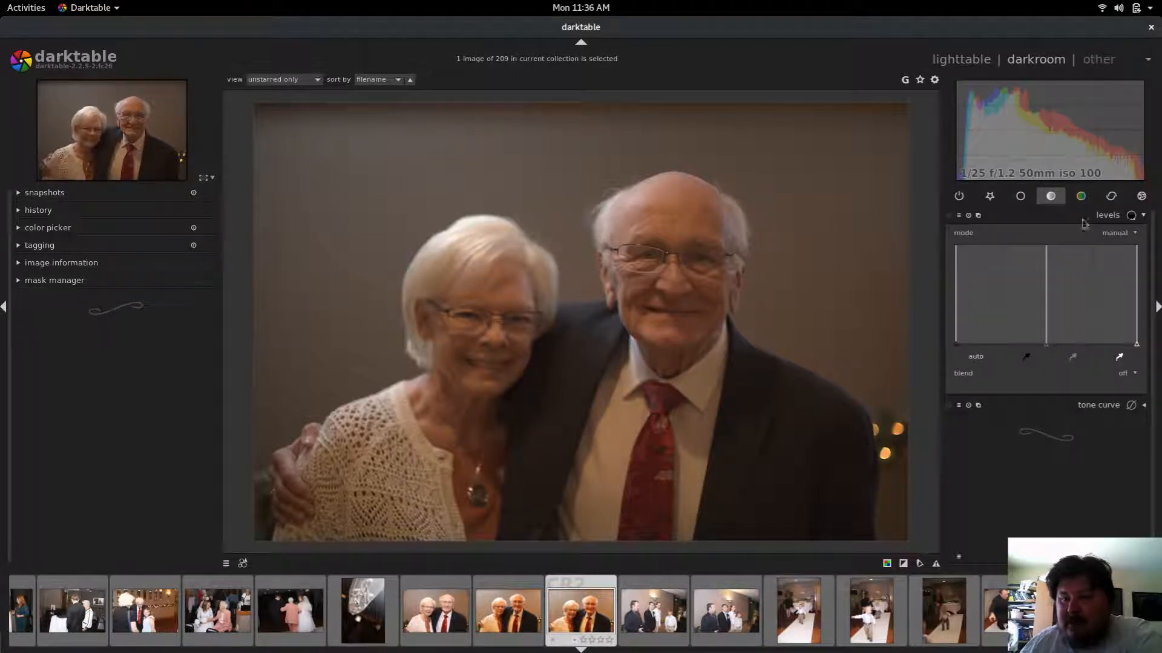
click(1047, 348)
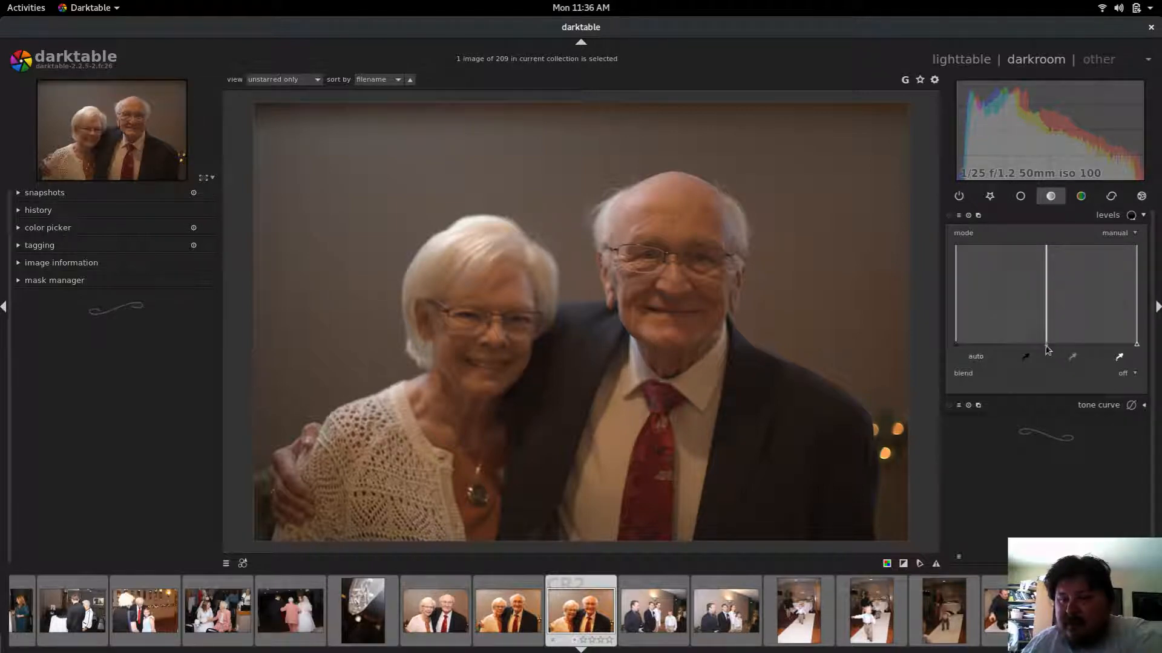
drag(1047, 349, 1041, 346)
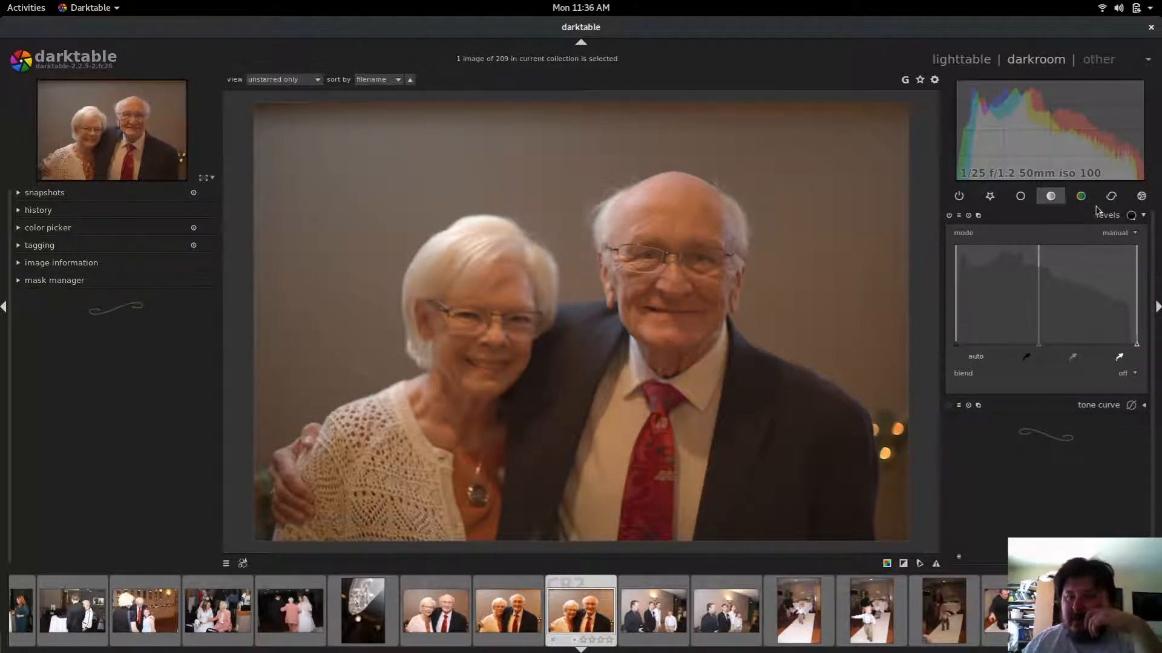
Step: Open the sharpen module and set radius to 2.357 and amount to 1.130
click(1113, 199)
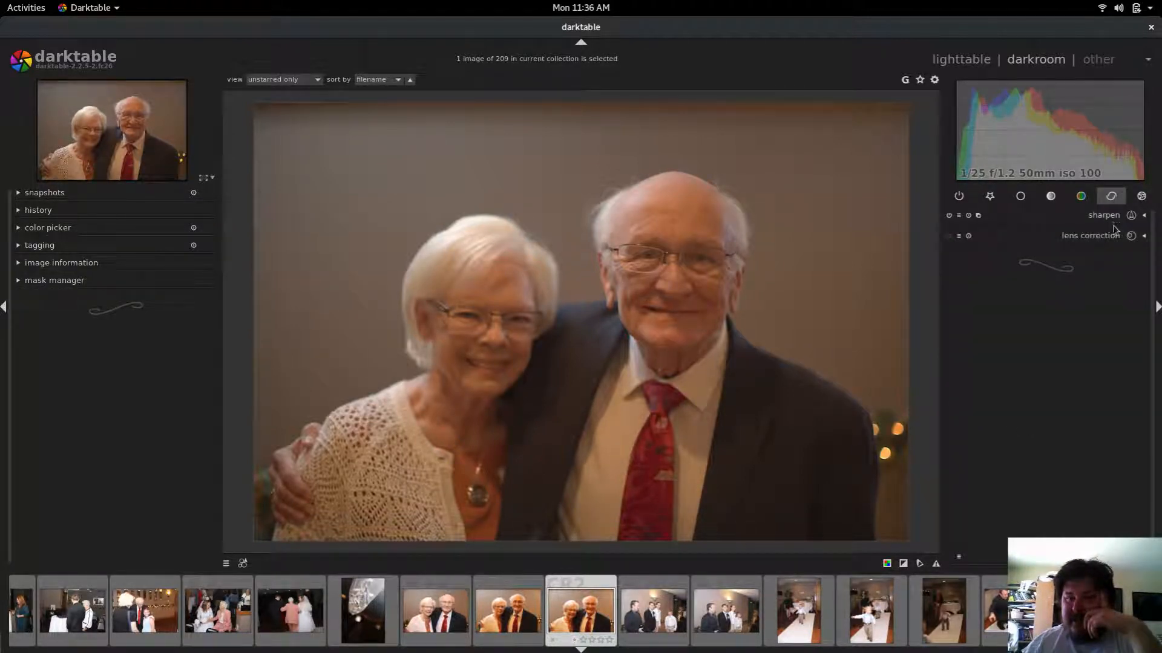
click(1105, 216)
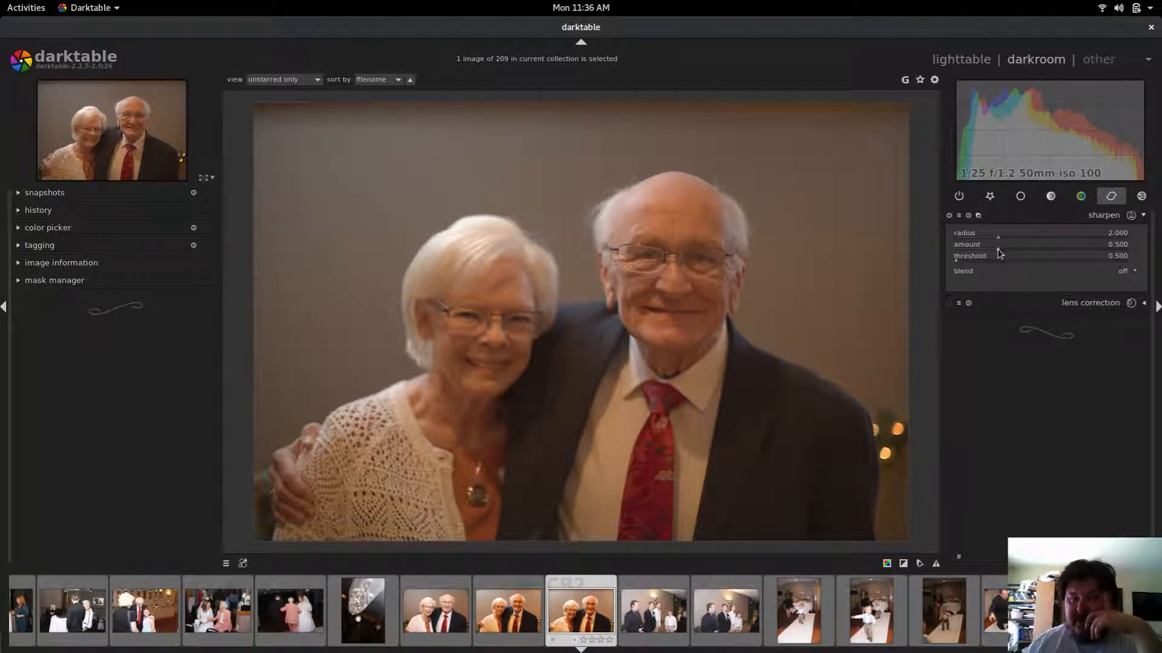
drag(1001, 251, 1005, 241)
click(1018, 249)
drag(1024, 253, 1054, 254)
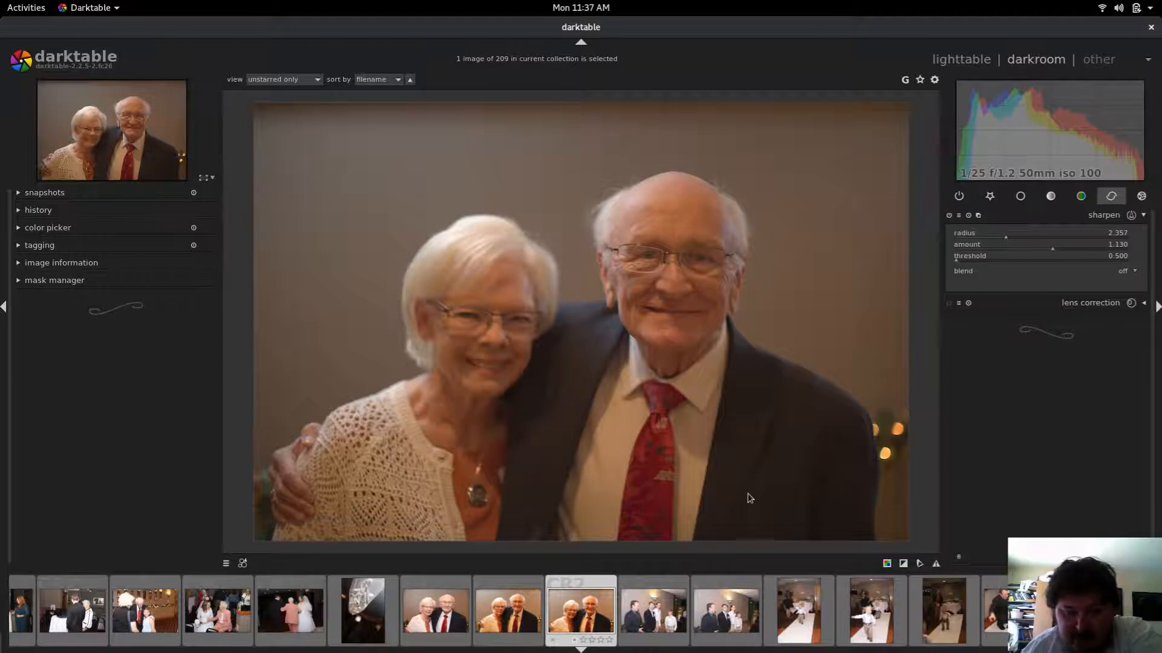
Step: Check the quick access lists for styles and presets
click(242, 564)
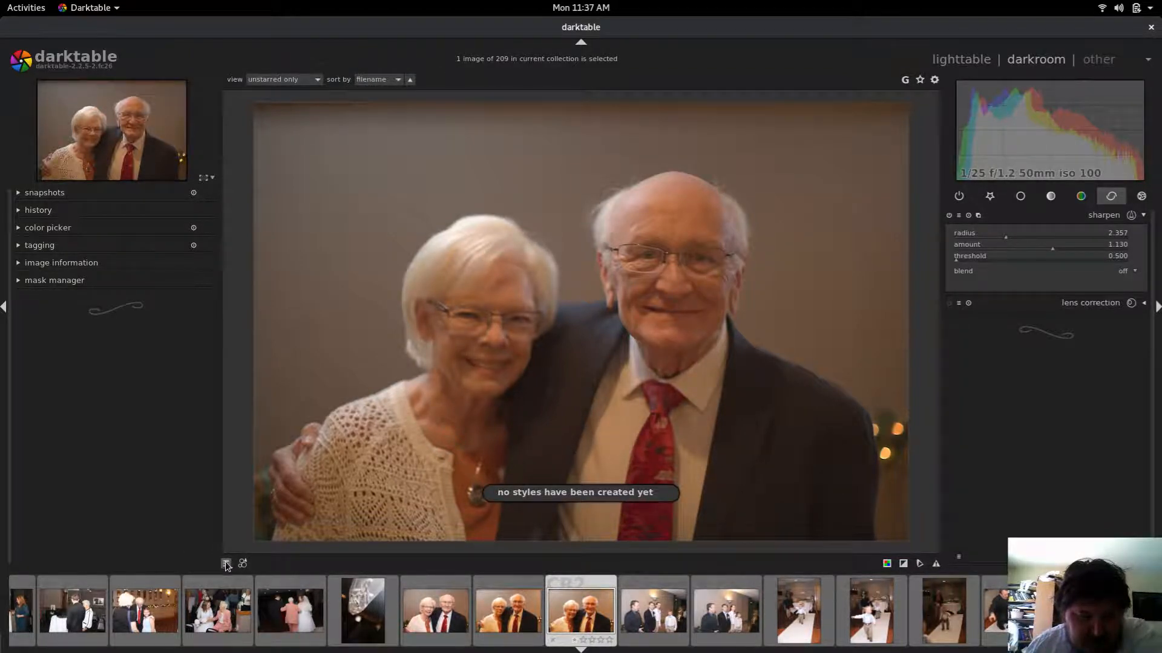
click(227, 565)
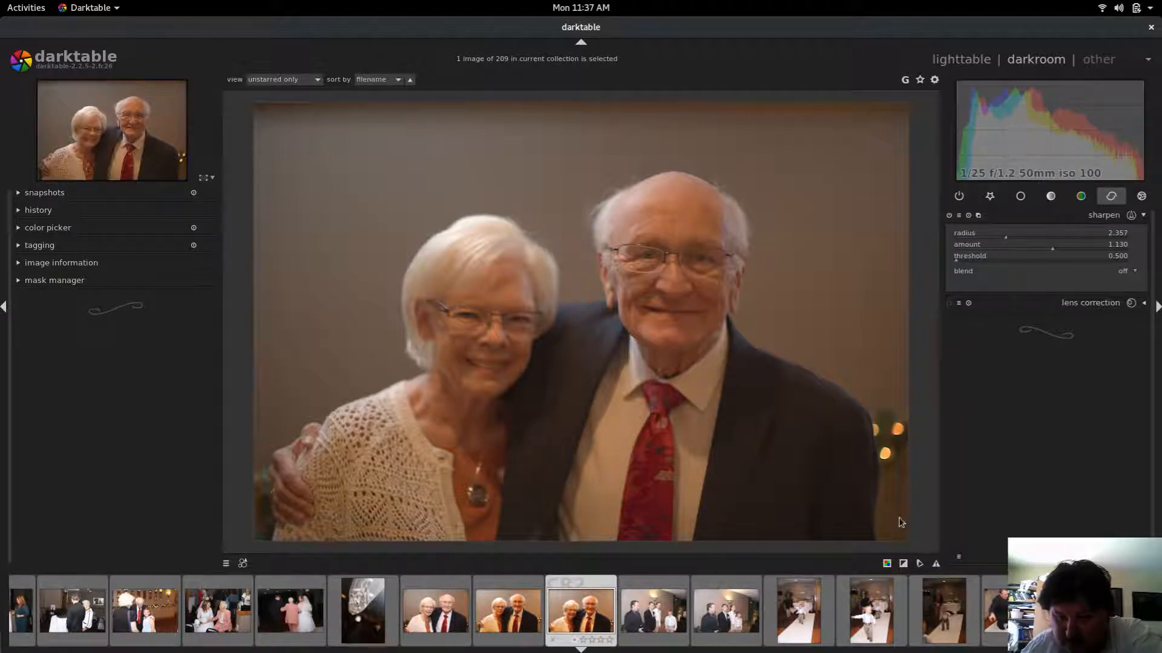
Step: Inspect the sharpening effect at 100% and 200% zoom across the couple's faces
click(887, 563)
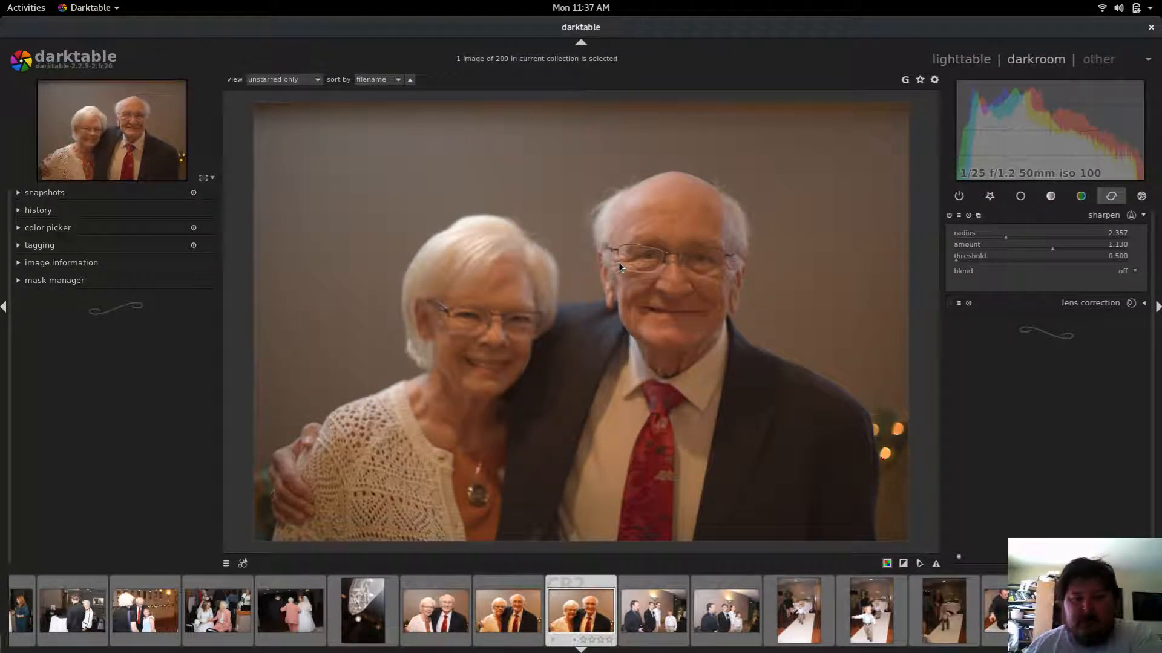
middle_click(580, 321)
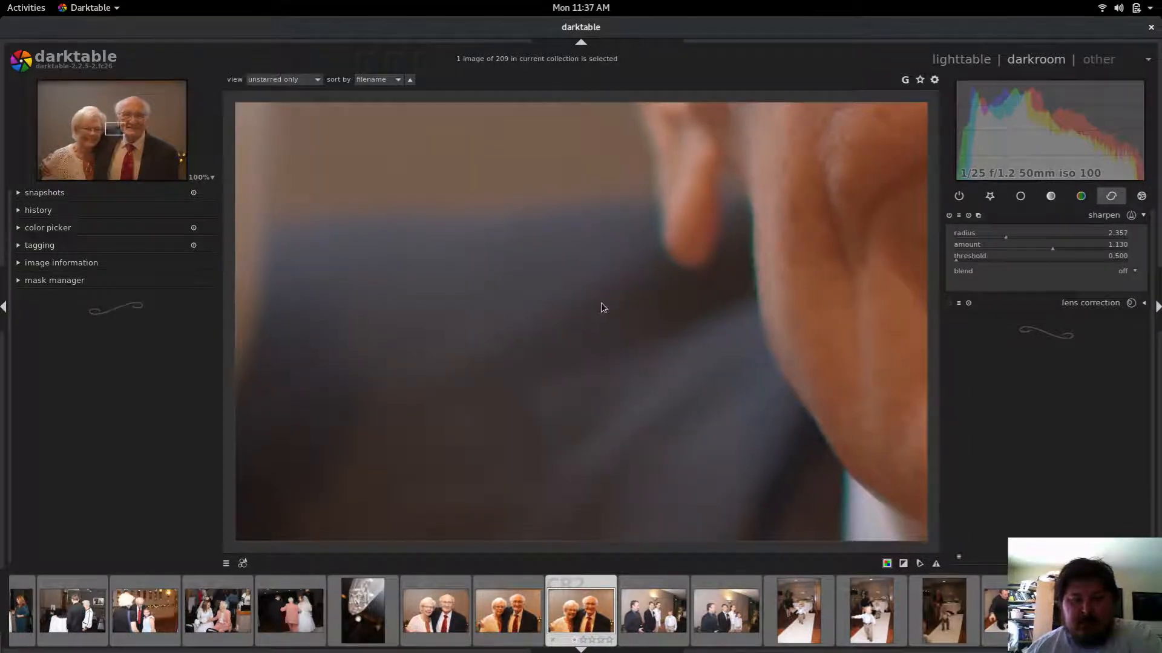
middle_click(601, 305)
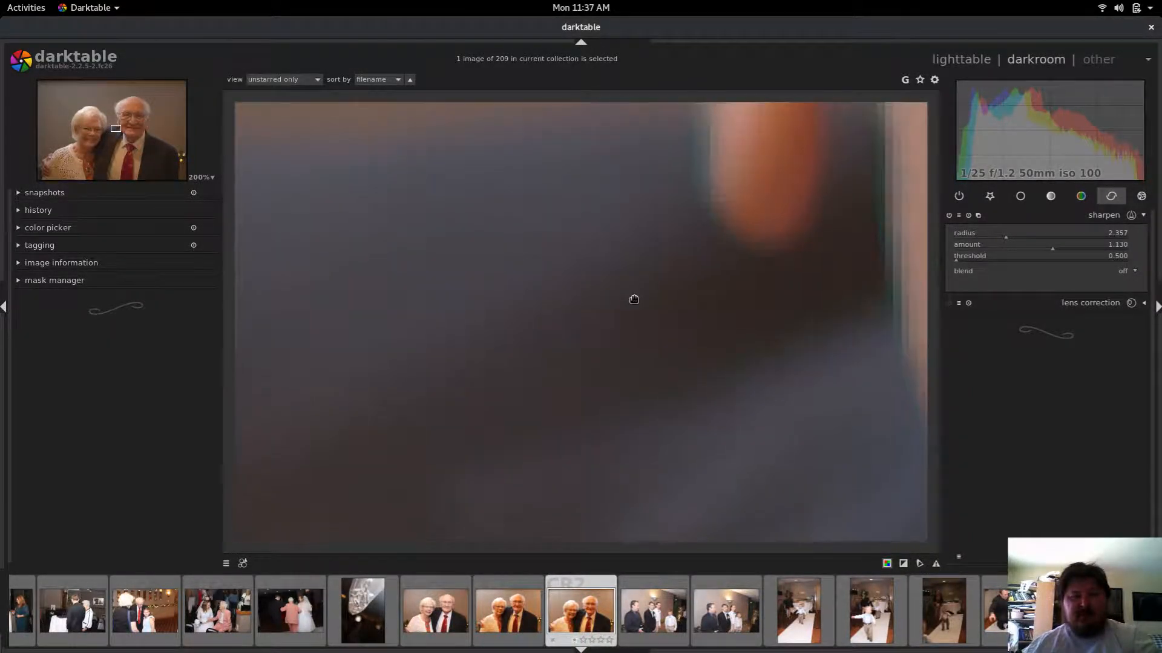
drag(633, 301, 364, 422)
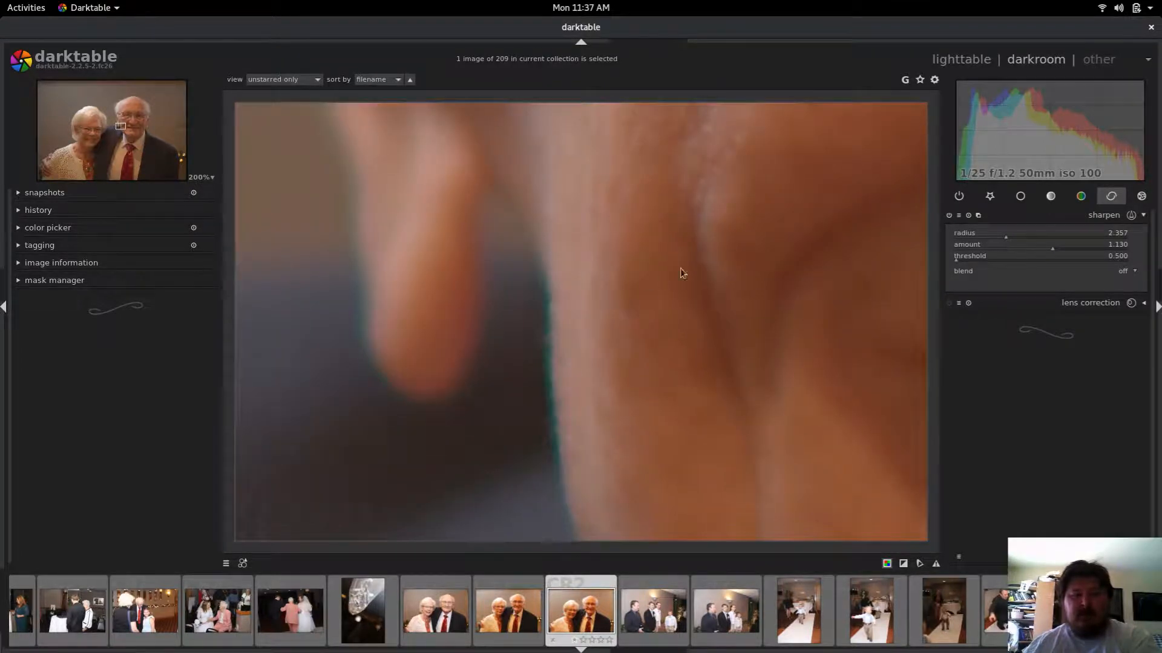
drag(680, 269, 433, 407)
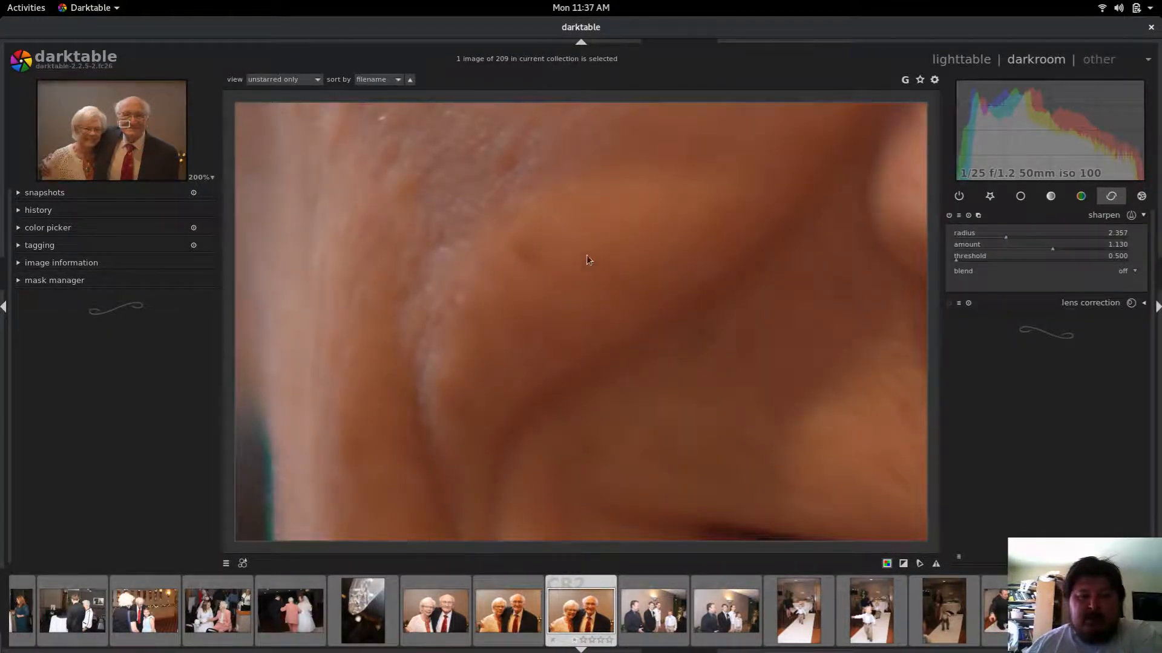
drag(586, 255, 580, 372)
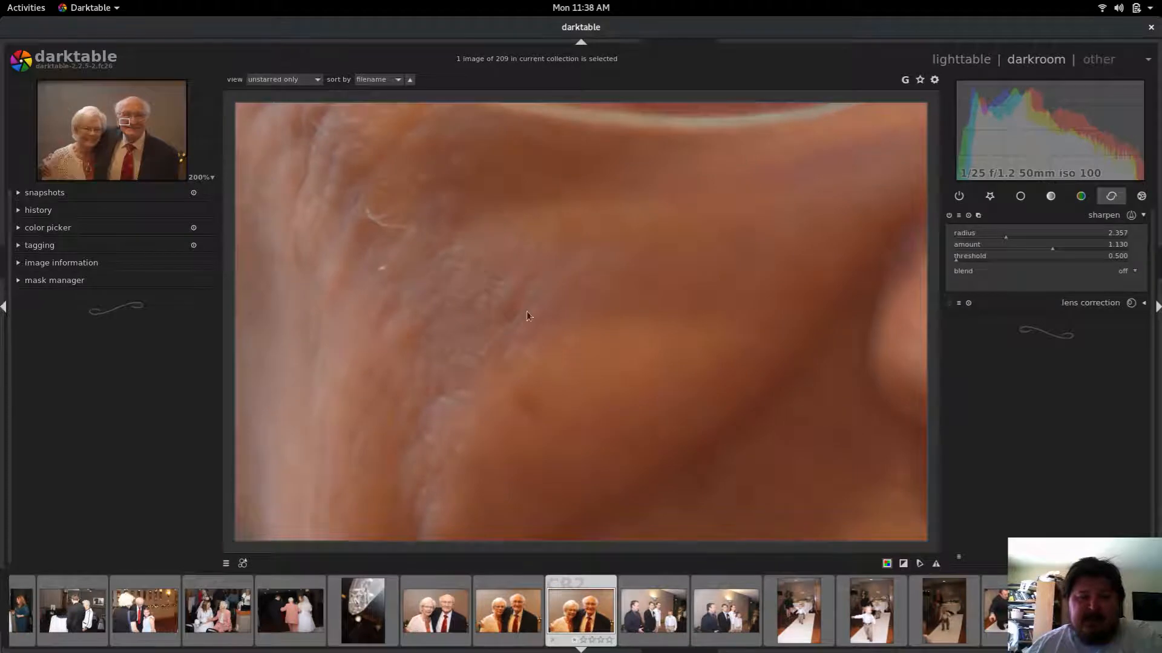
drag(521, 271, 573, 365)
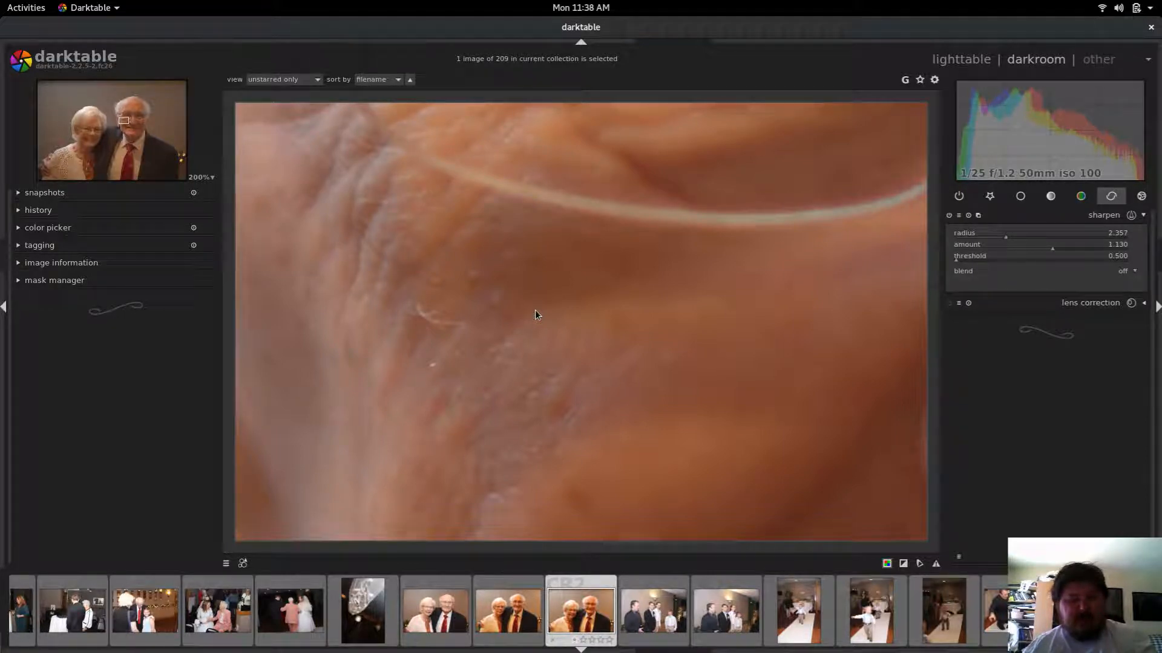
middle_click(635, 385)
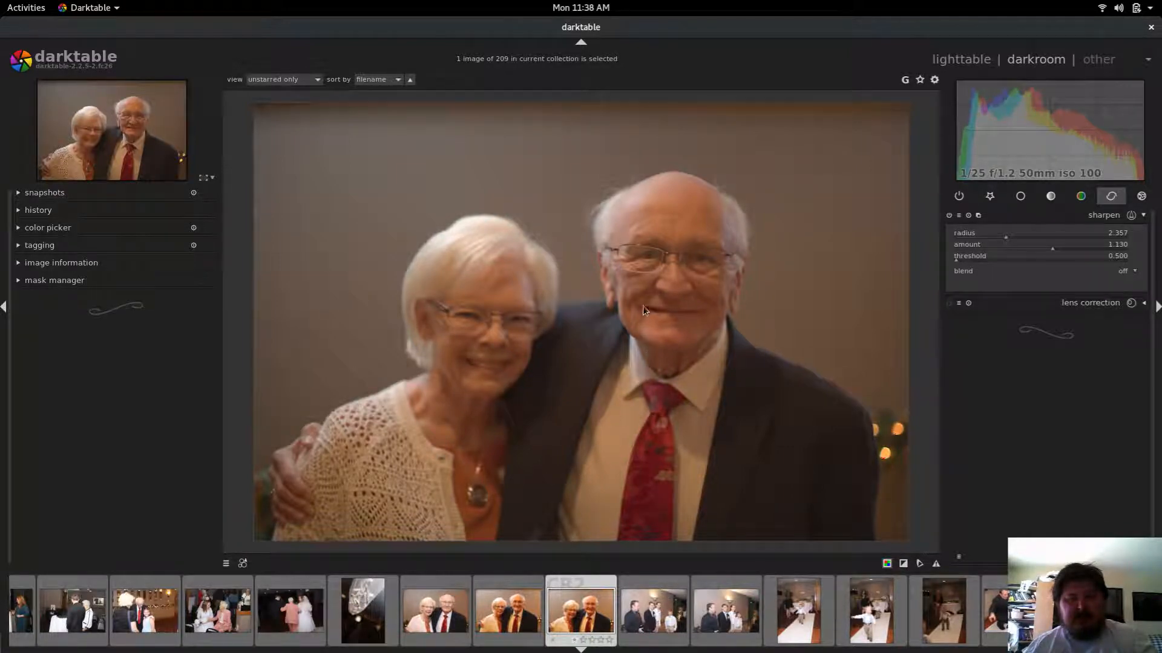
Step: Set the sharpen amount to 1.429 and the threshold to 75.194 while viewing the man's eye closely
middle_click(633, 292)
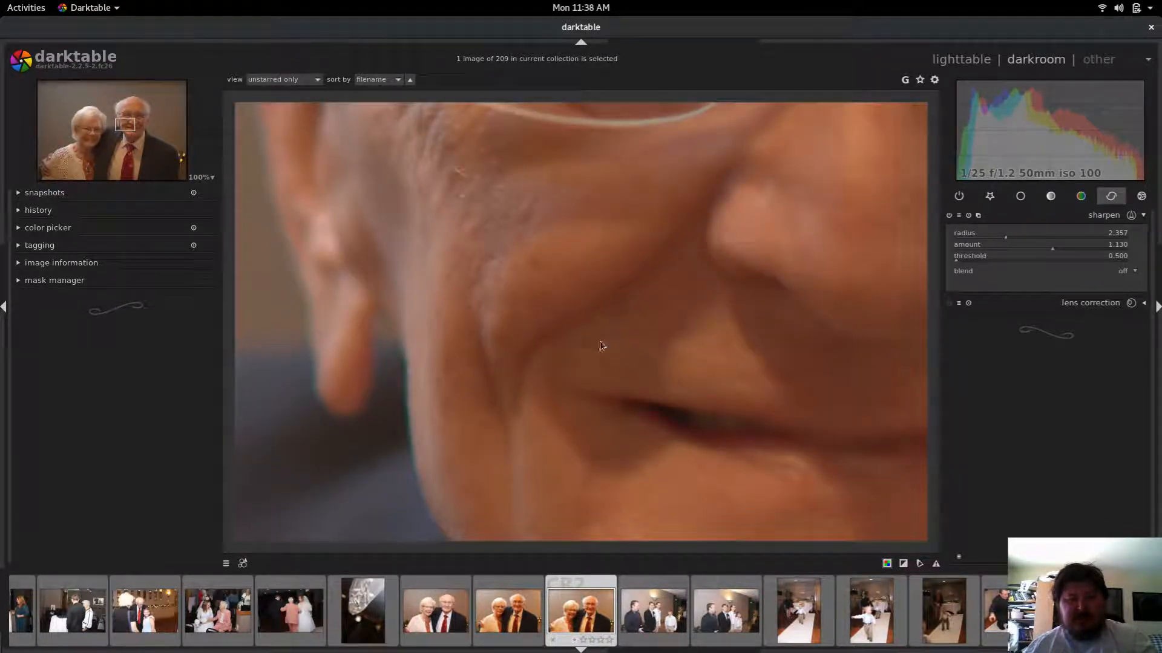
drag(537, 290, 551, 424)
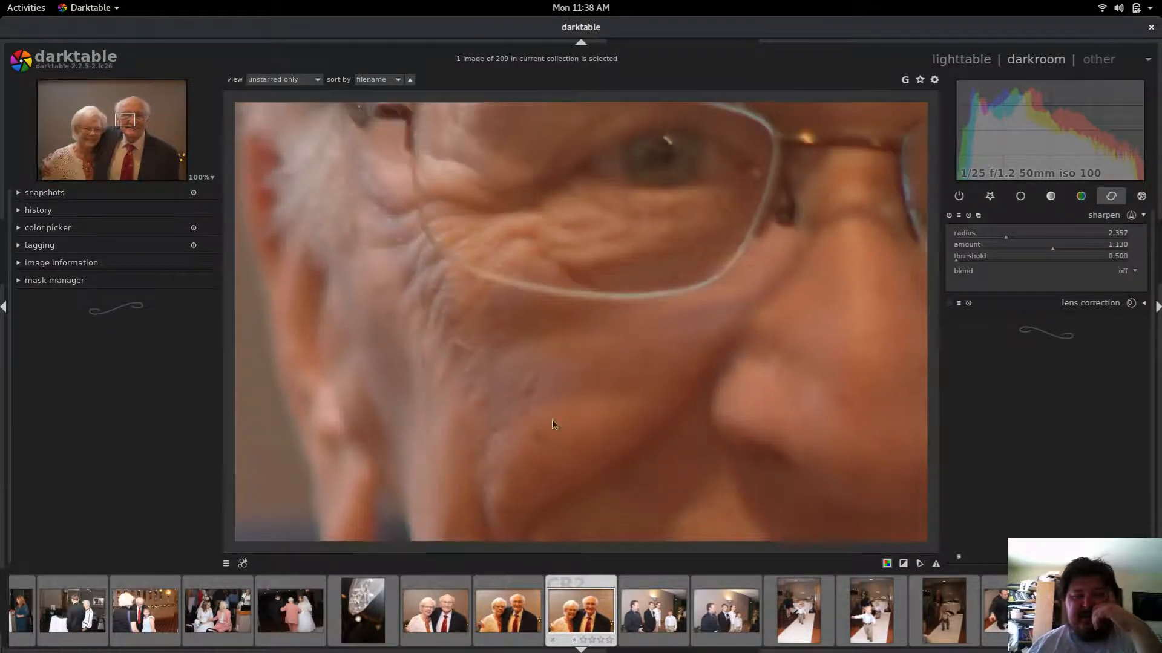
drag(548, 337, 536, 400)
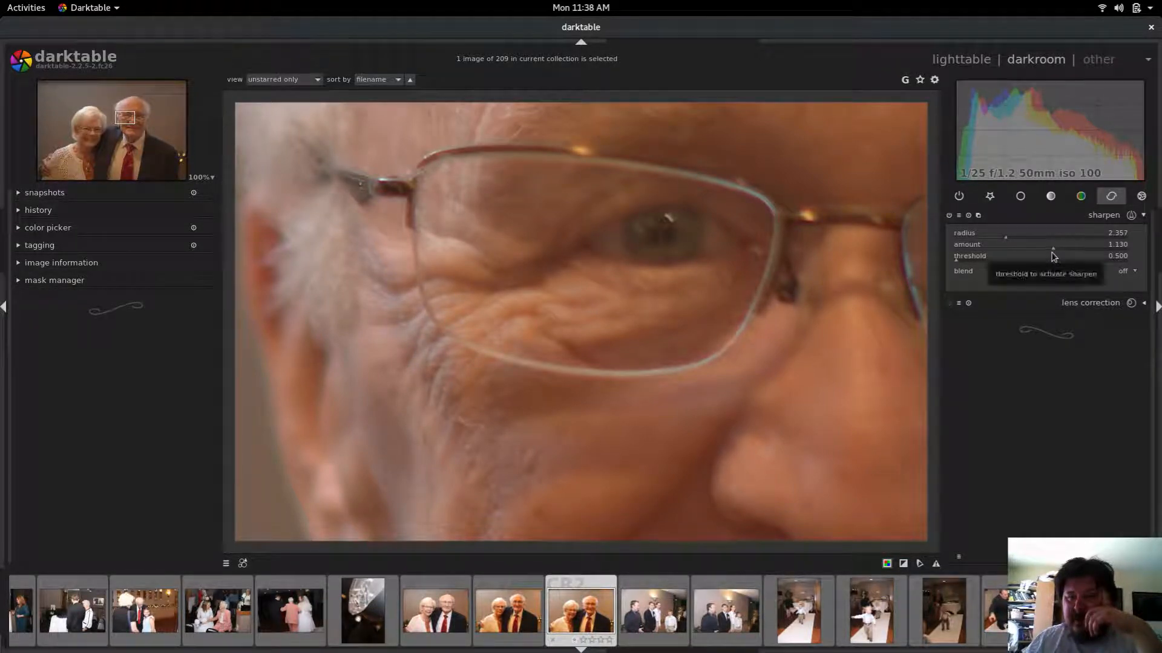
drag(1052, 249, 1078, 253)
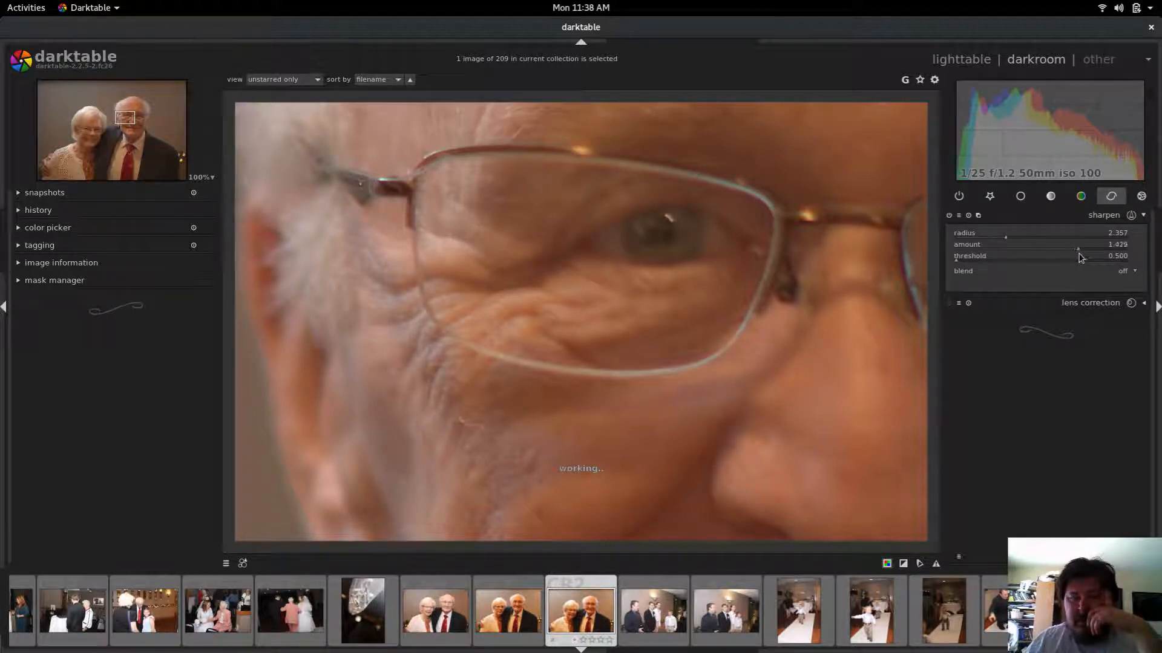
click(1083, 254)
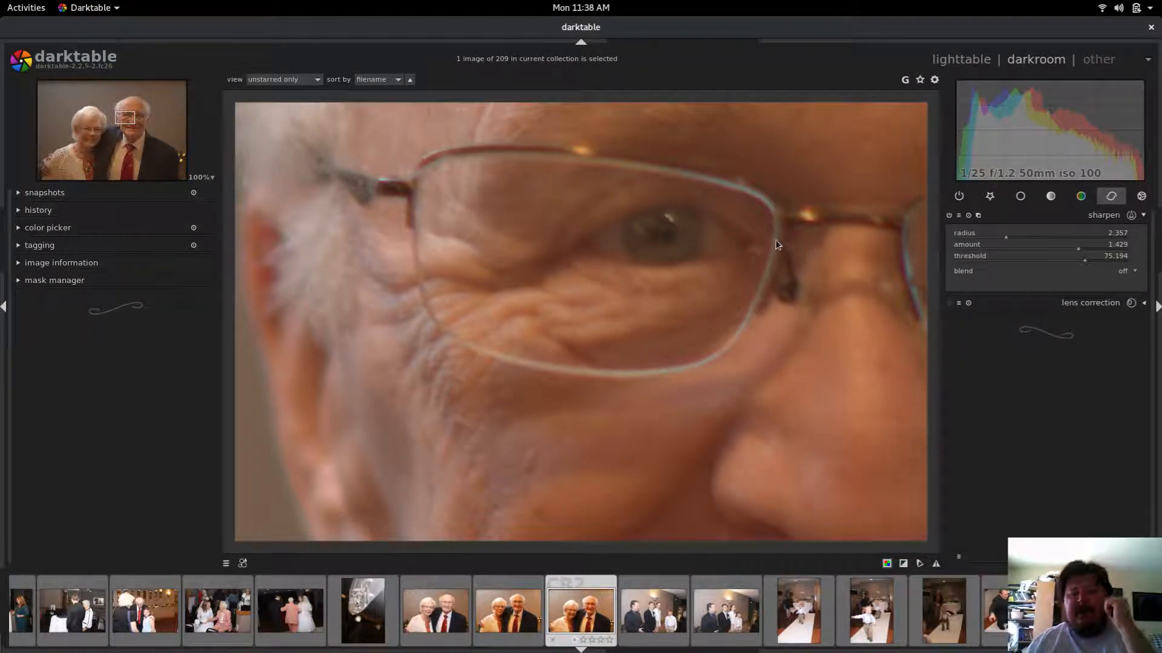
Step: Check the sharpen blend options and re-examine the eye area at 200% zoom
click(970, 278)
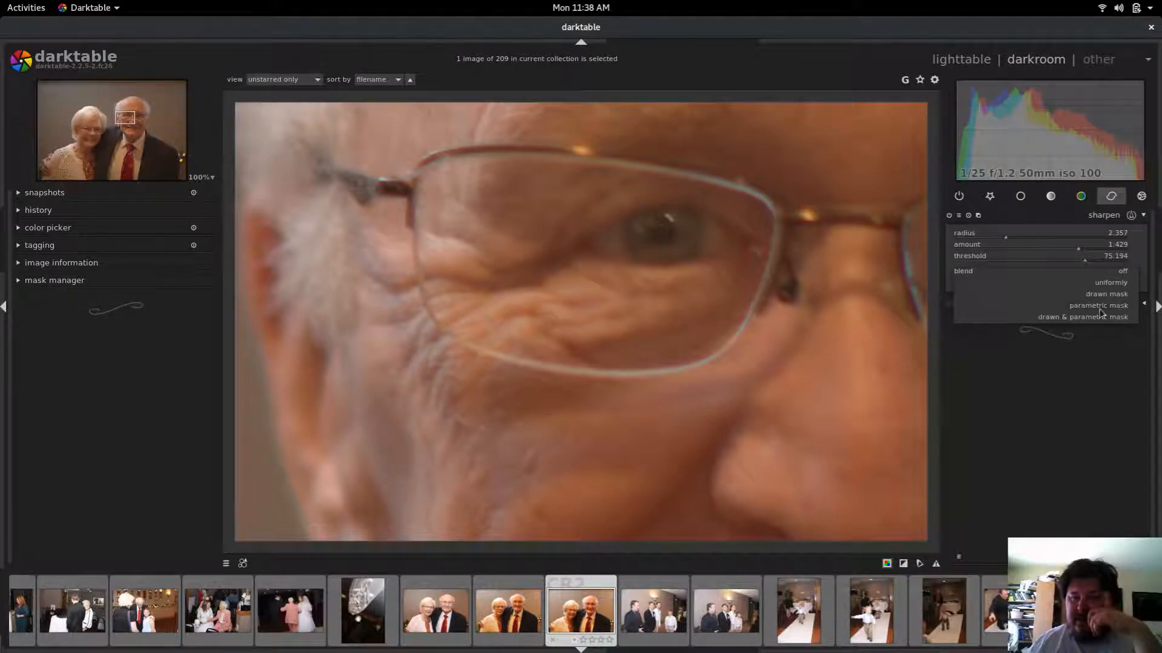
click(1122, 273)
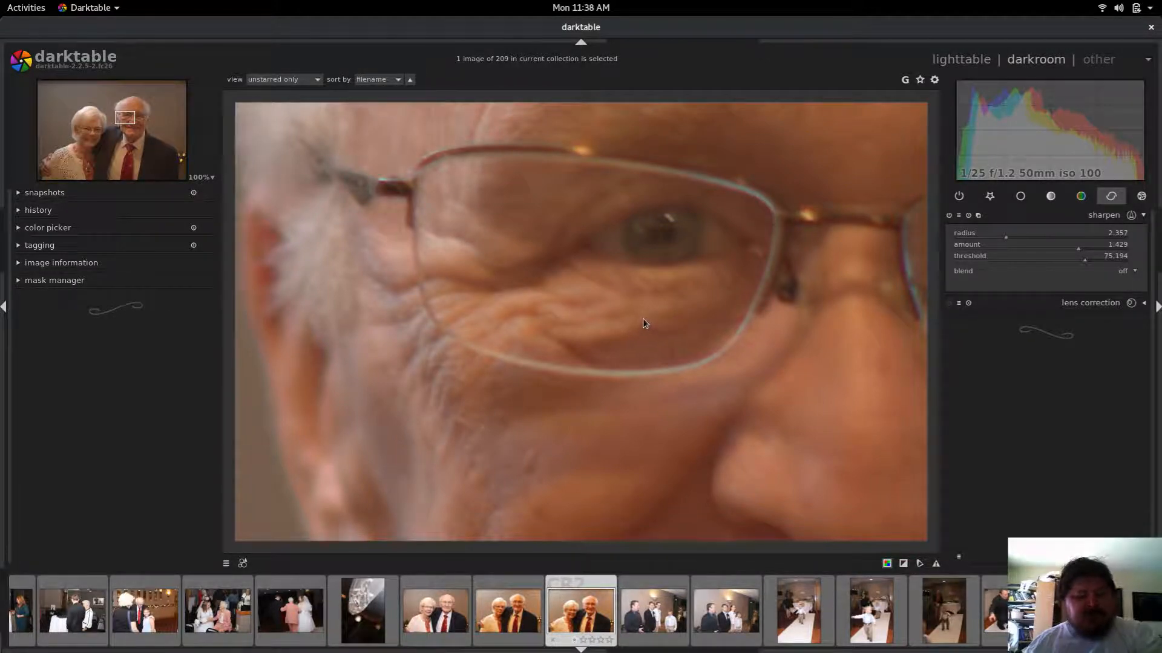
drag(634, 318, 638, 318)
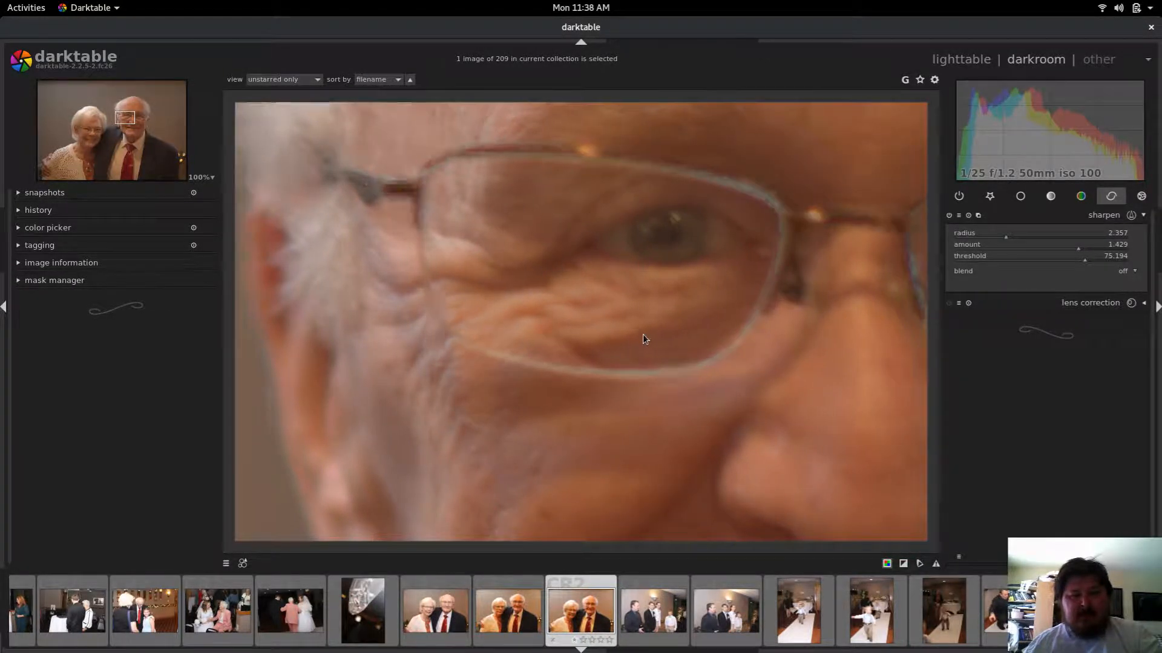
middle_click(624, 337)
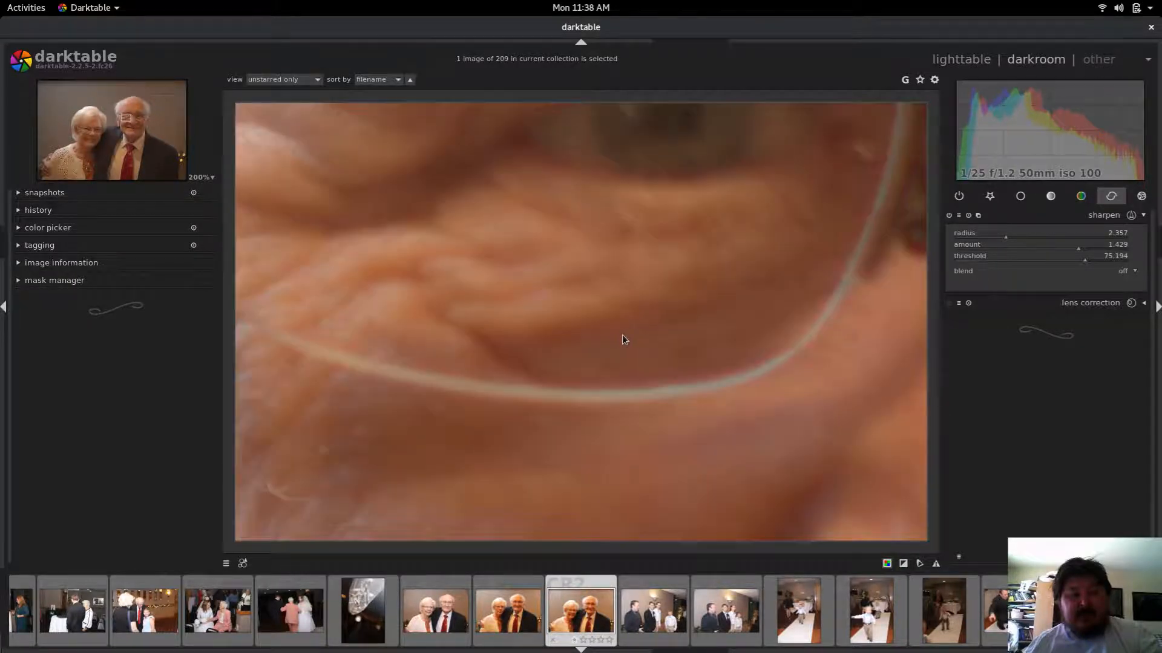
middle_click(622, 342)
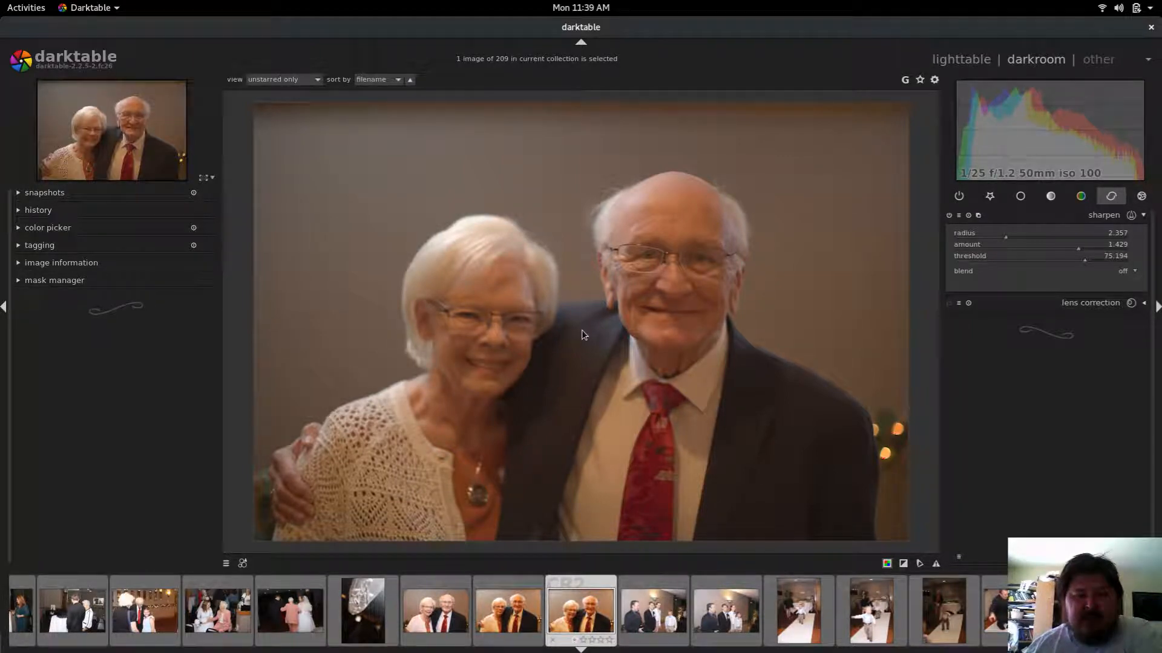
Step: Switch to lighttable and back into the darkroom for the same photo
key(l)
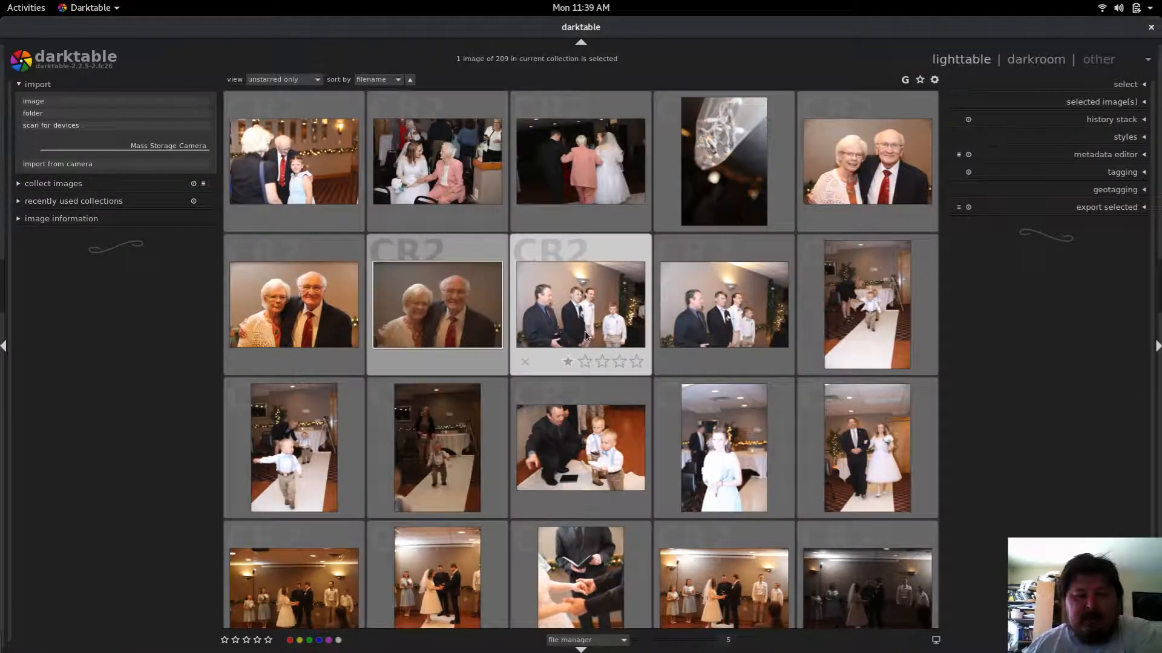
double_click(464, 304)
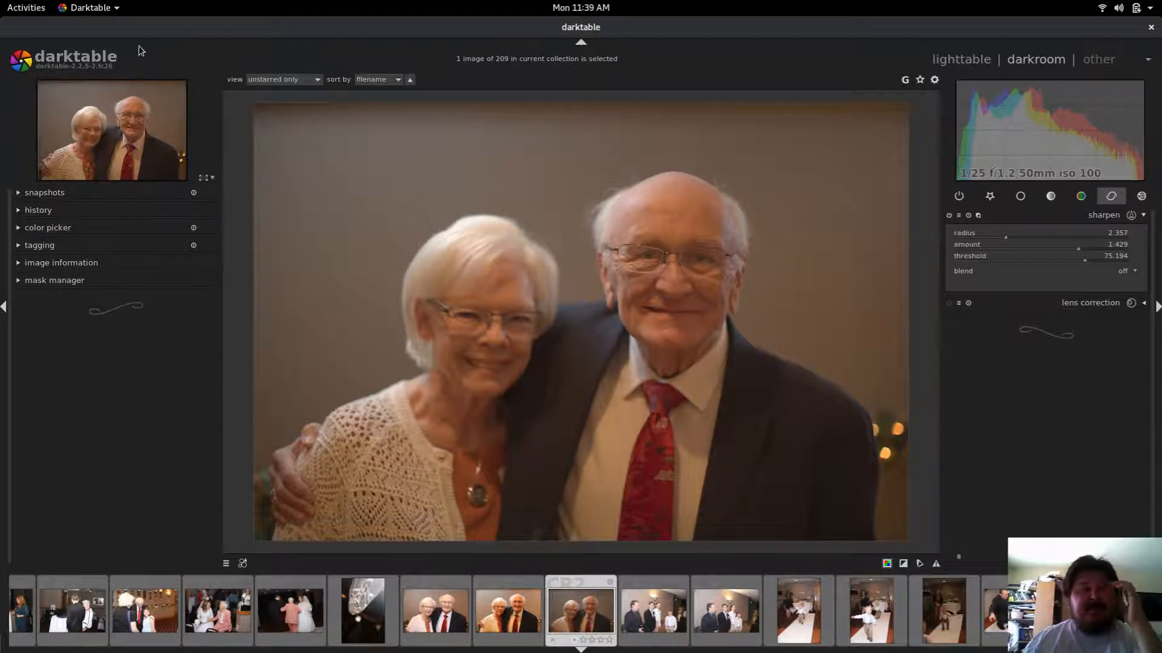
click(113, 10)
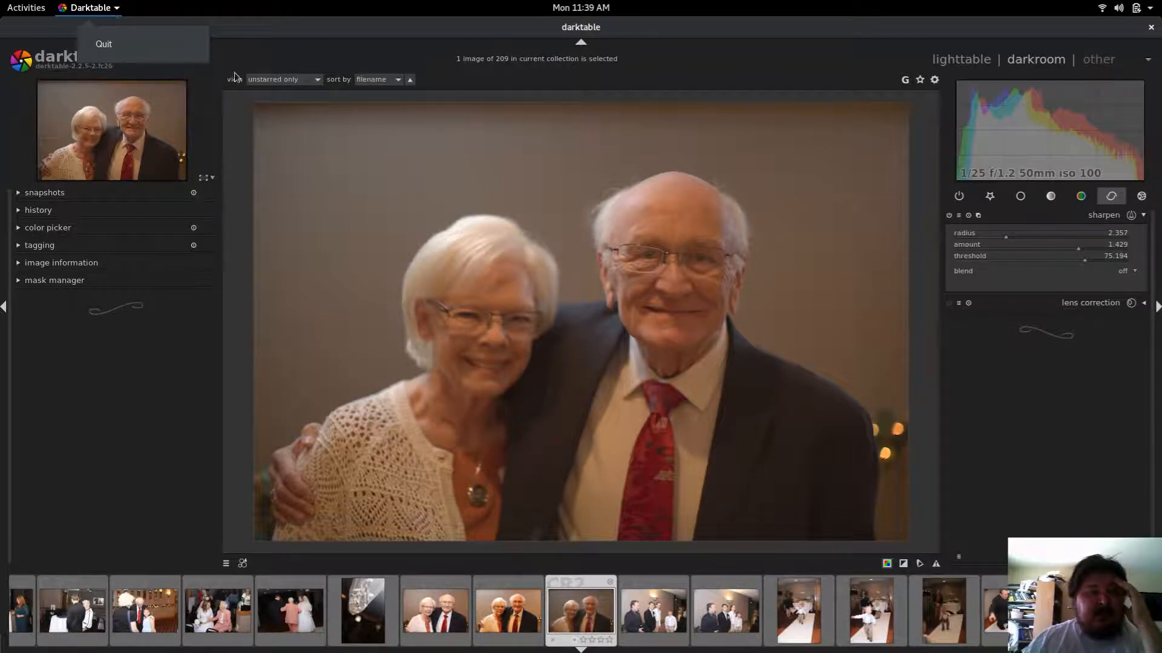
click(33, 416)
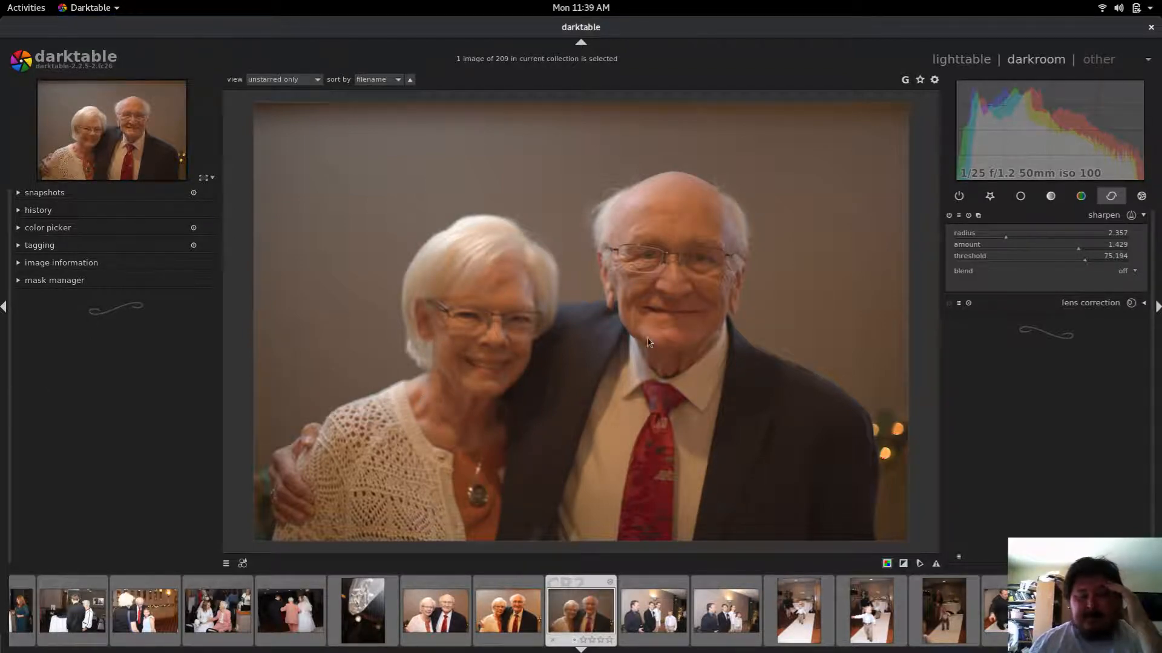
Step: Switch to the lighttable view from the views list
click(1111, 63)
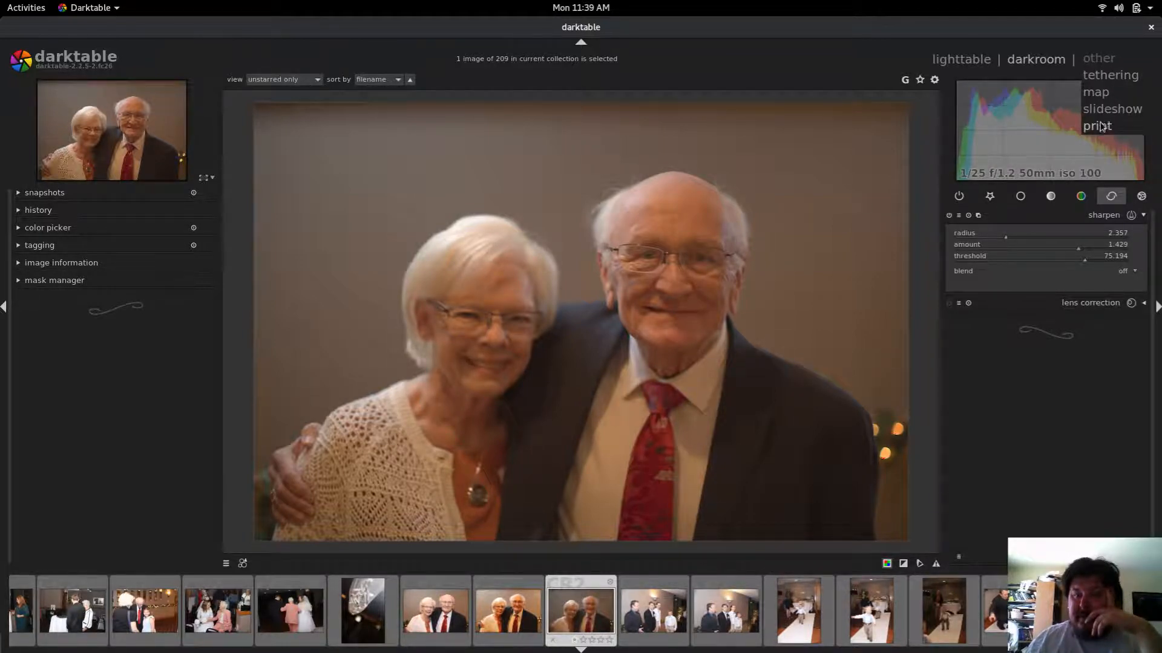
click(969, 62)
click(968, 64)
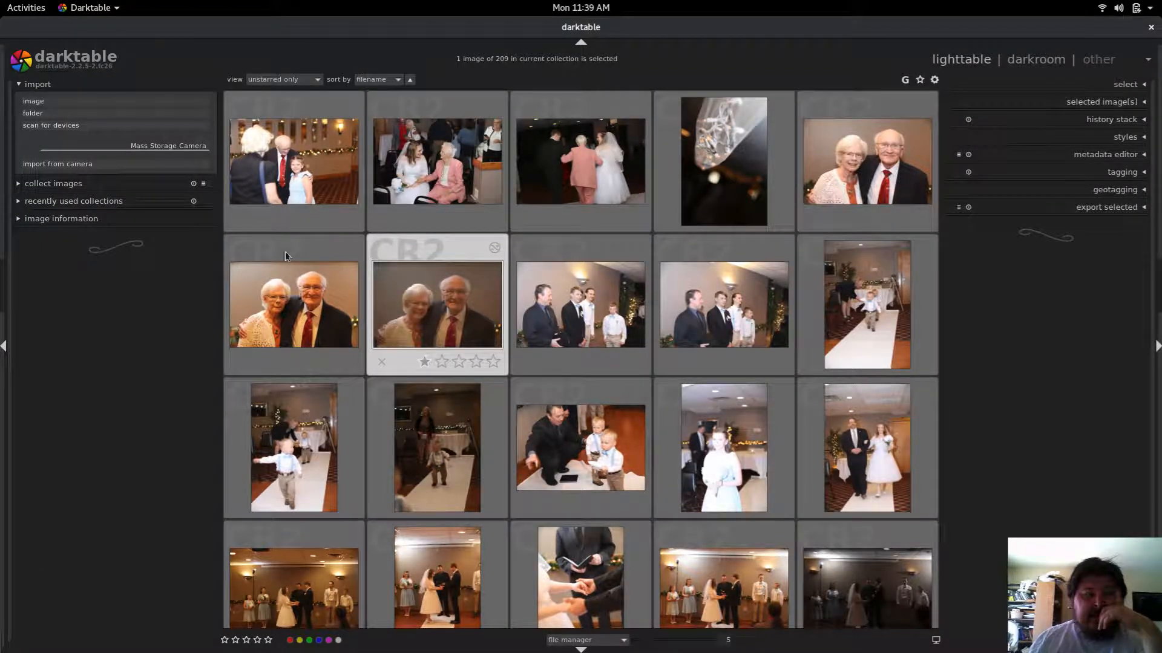
Step: Review the collect images, metadata editor and styles panels in lighttable
click(75, 184)
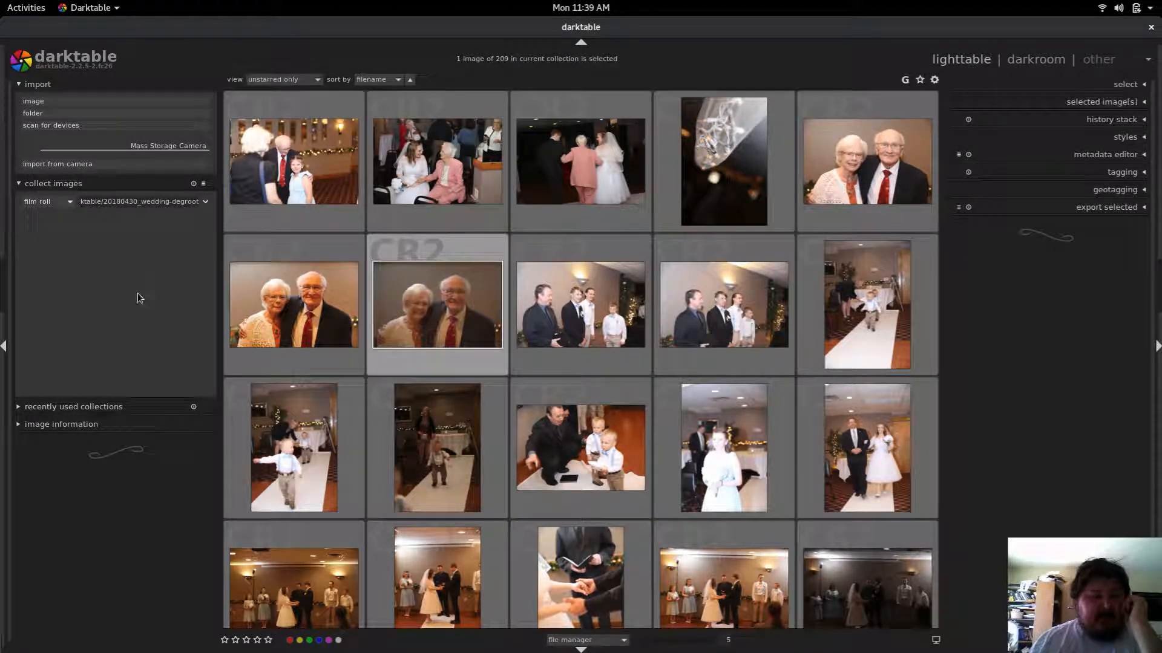
click(56, 183)
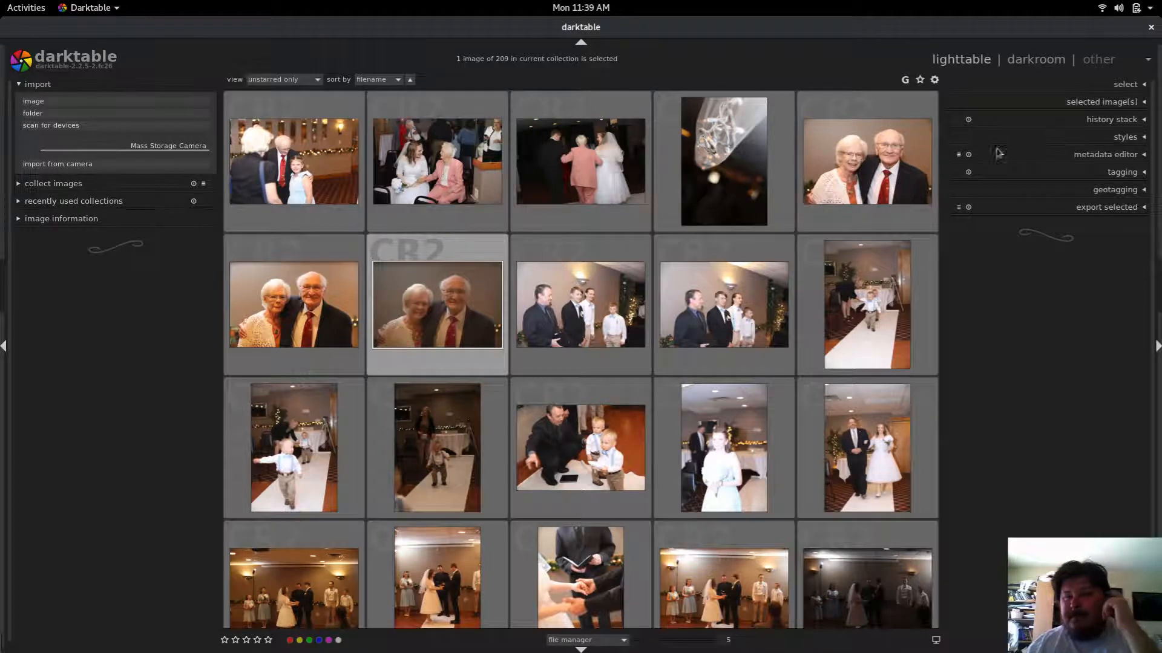
click(1123, 156)
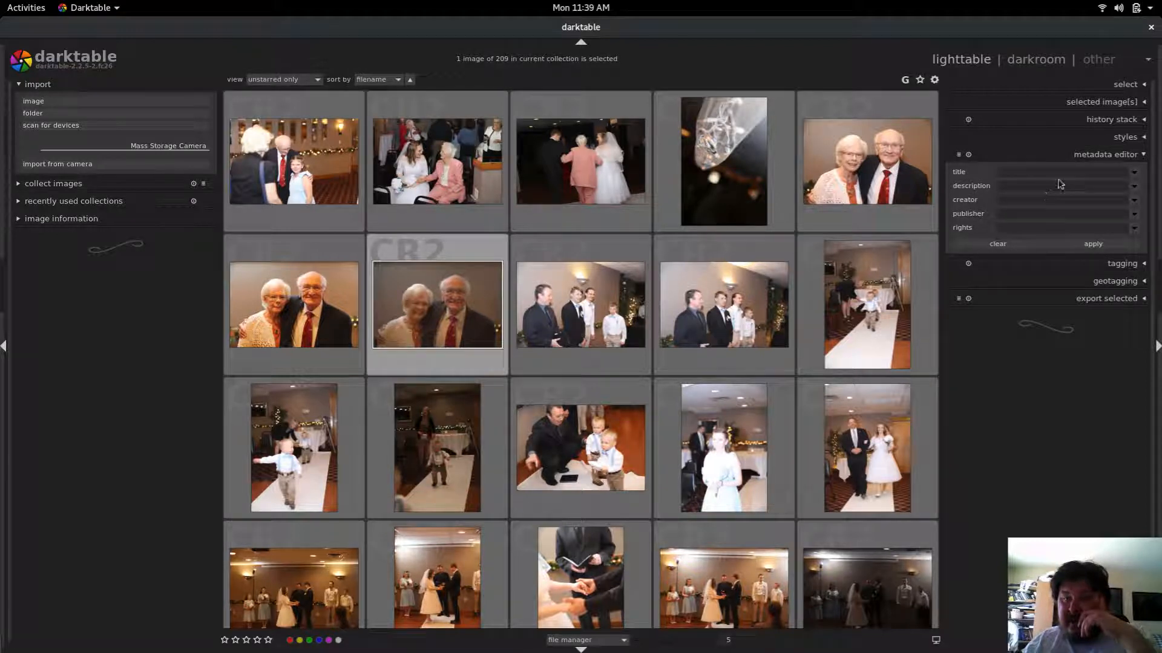
click(1095, 158)
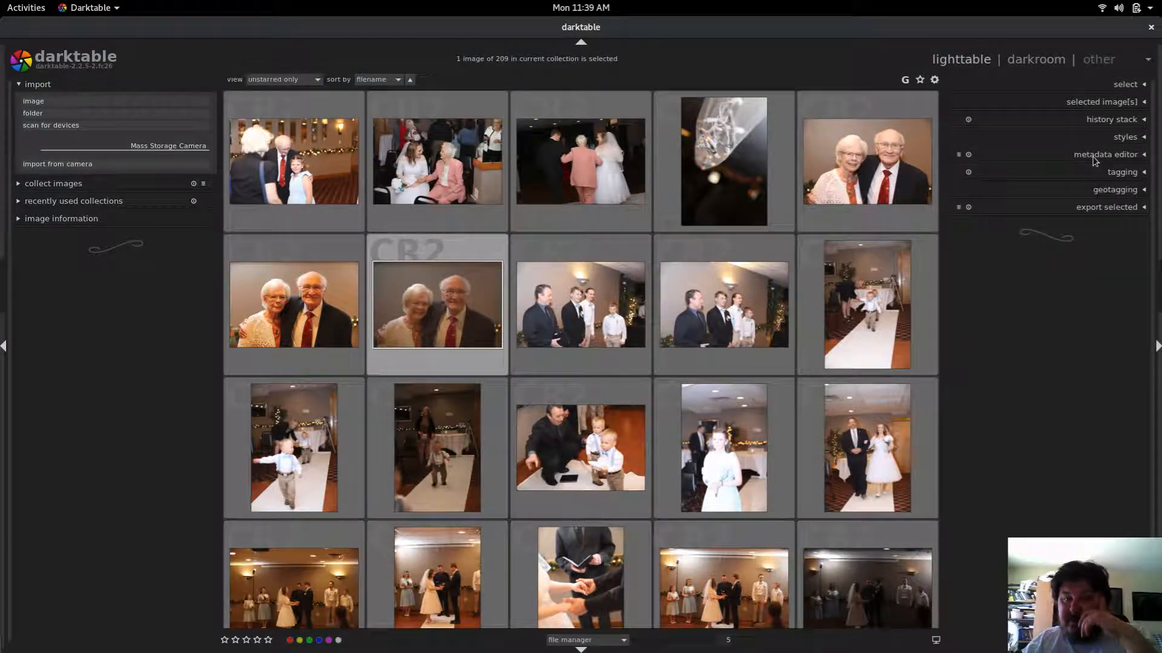
click(1120, 140)
click(1121, 141)
Step: Review the history stack, select and selected images panels in lighttable
click(1117, 121)
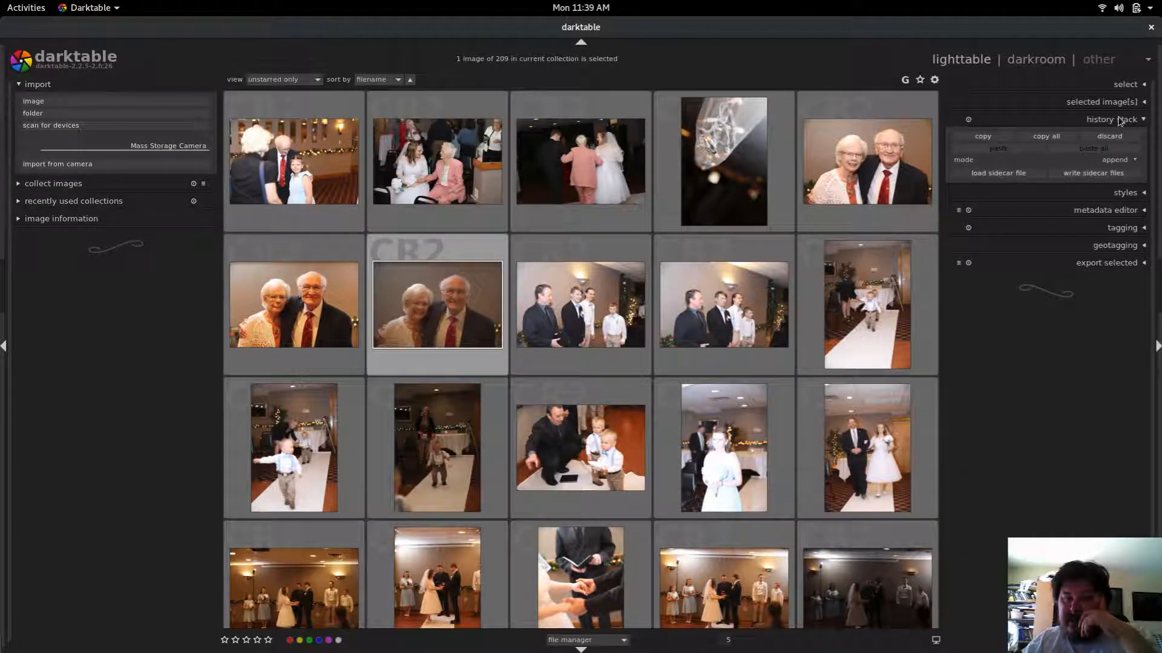
click(1118, 121)
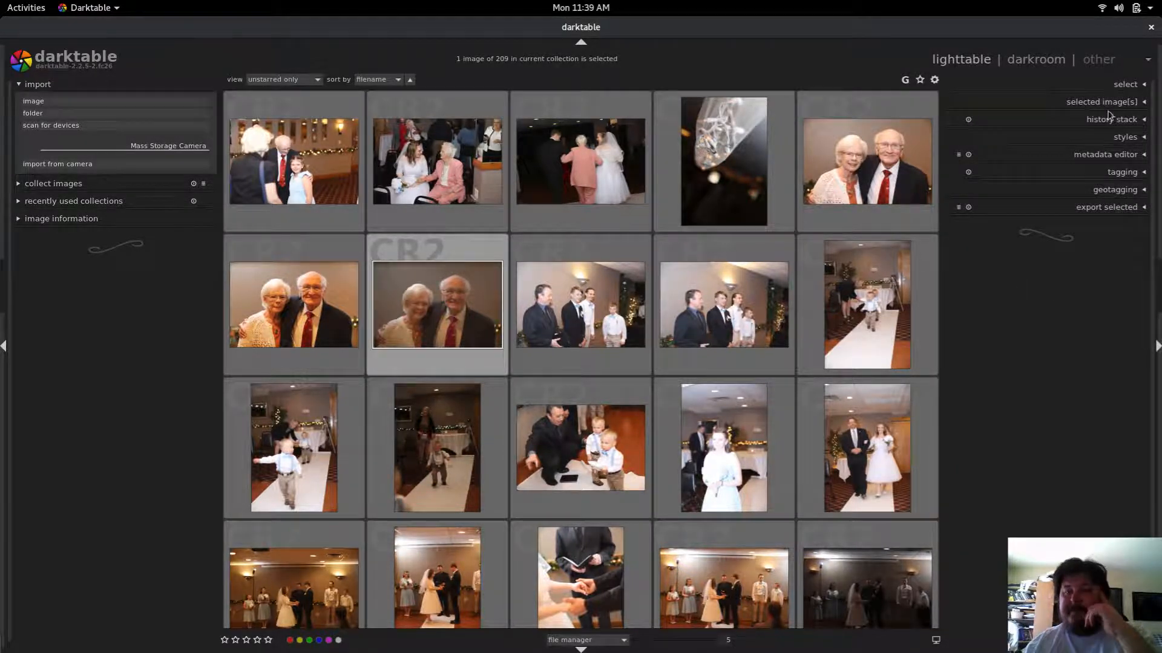
click(1126, 88)
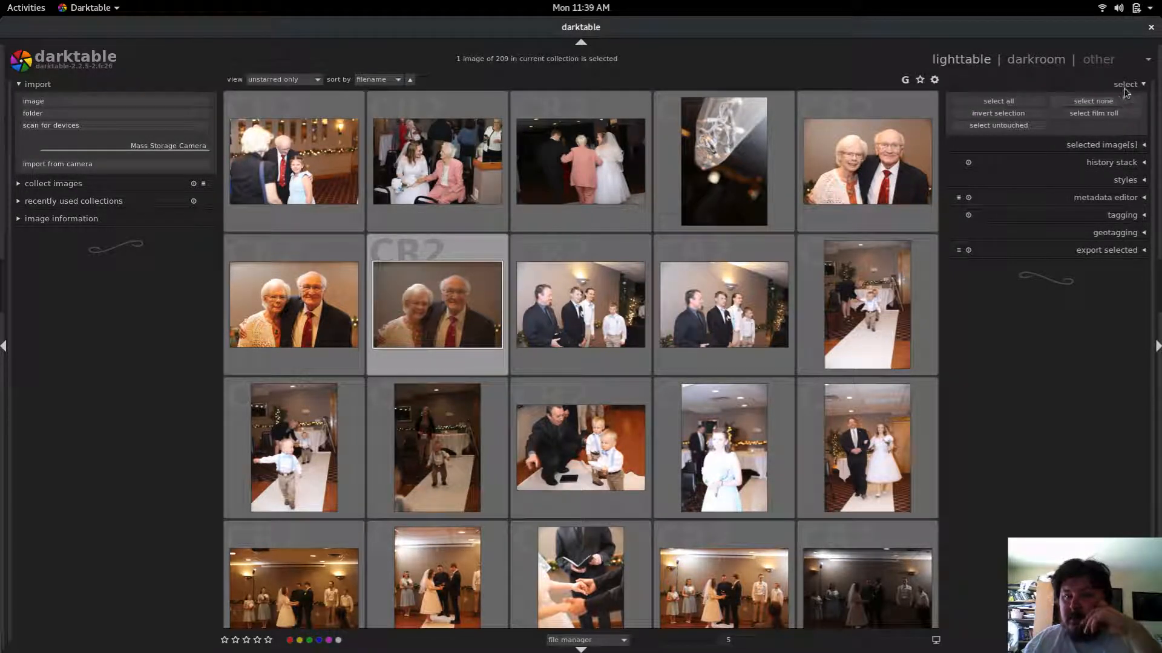
click(1125, 86)
click(1120, 103)
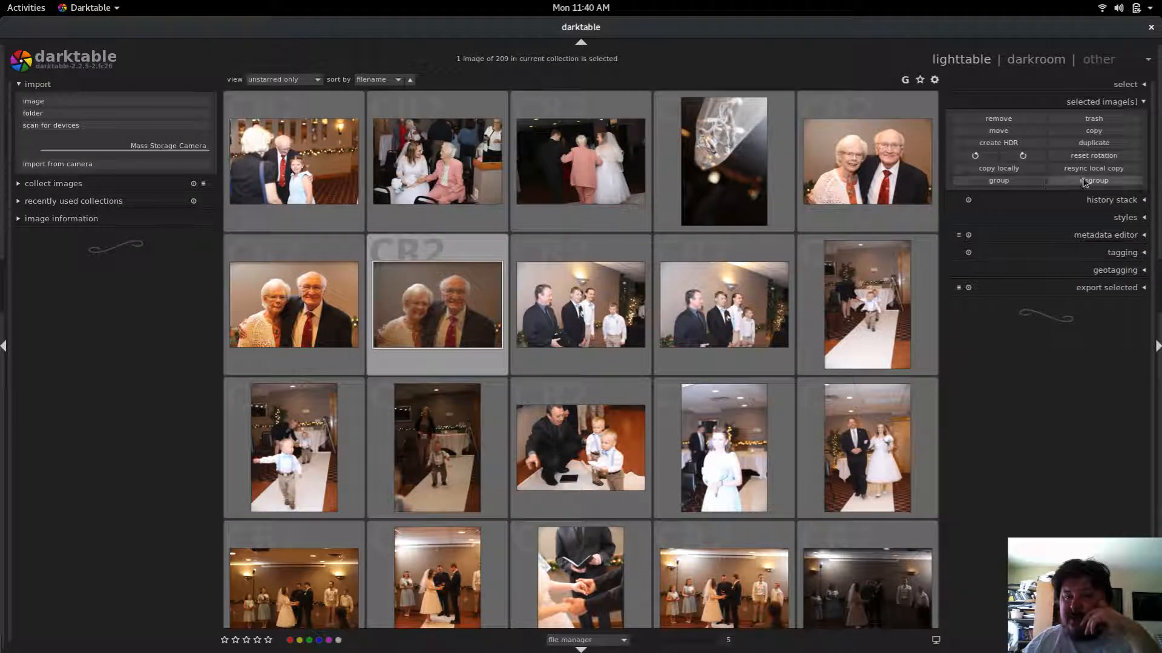
click(1129, 103)
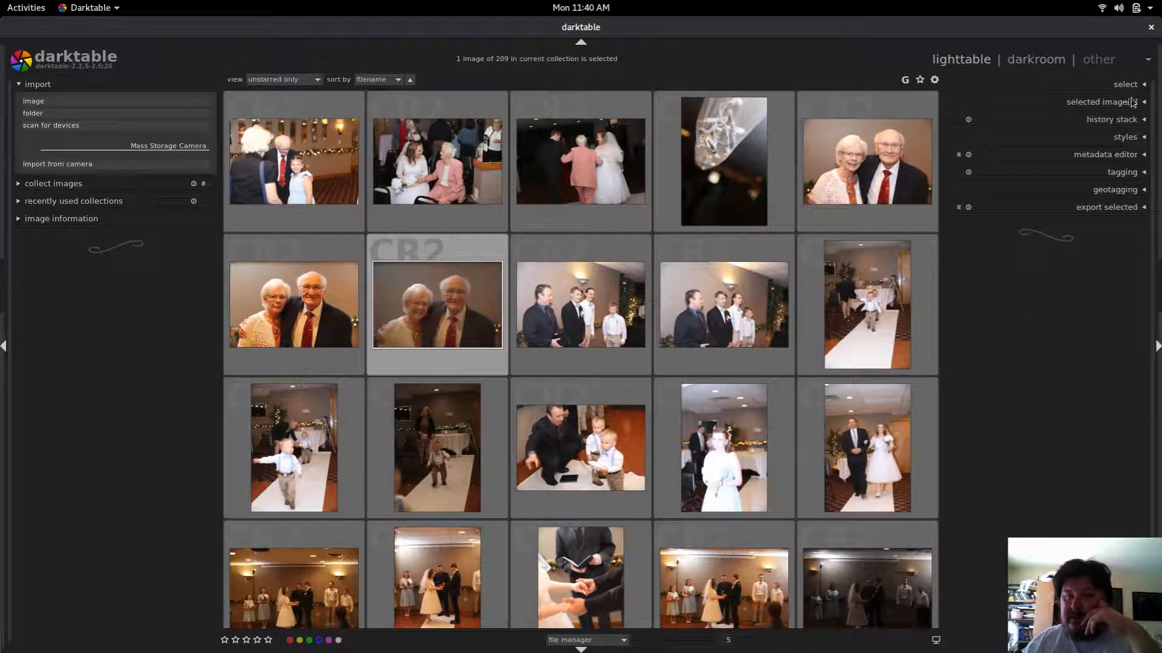
Step: Configure the export to TIFF (8/16/32-bit) format with 32 bit (float) depth and uncompressed compression
click(1099, 208)
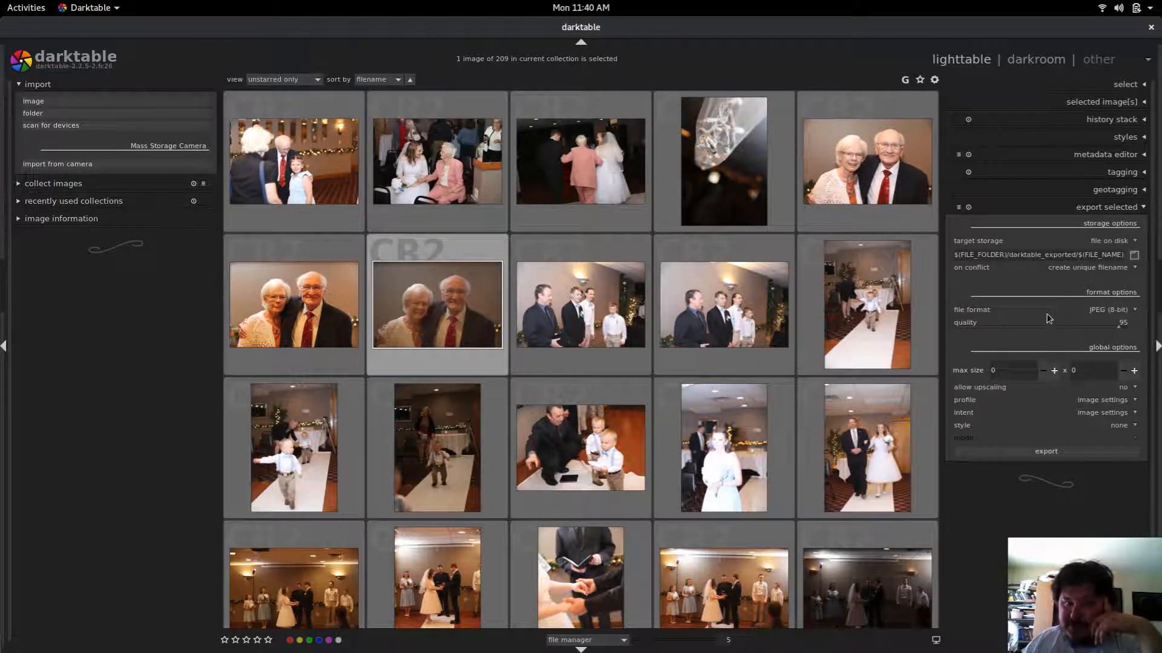
click(1129, 312)
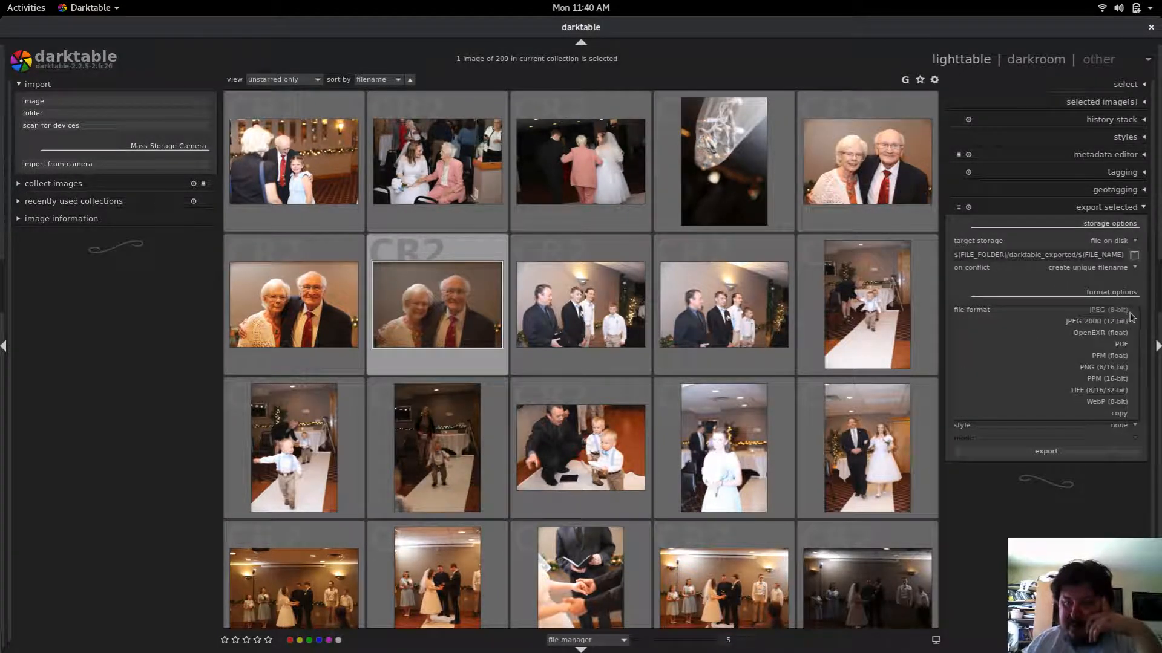
click(1104, 395)
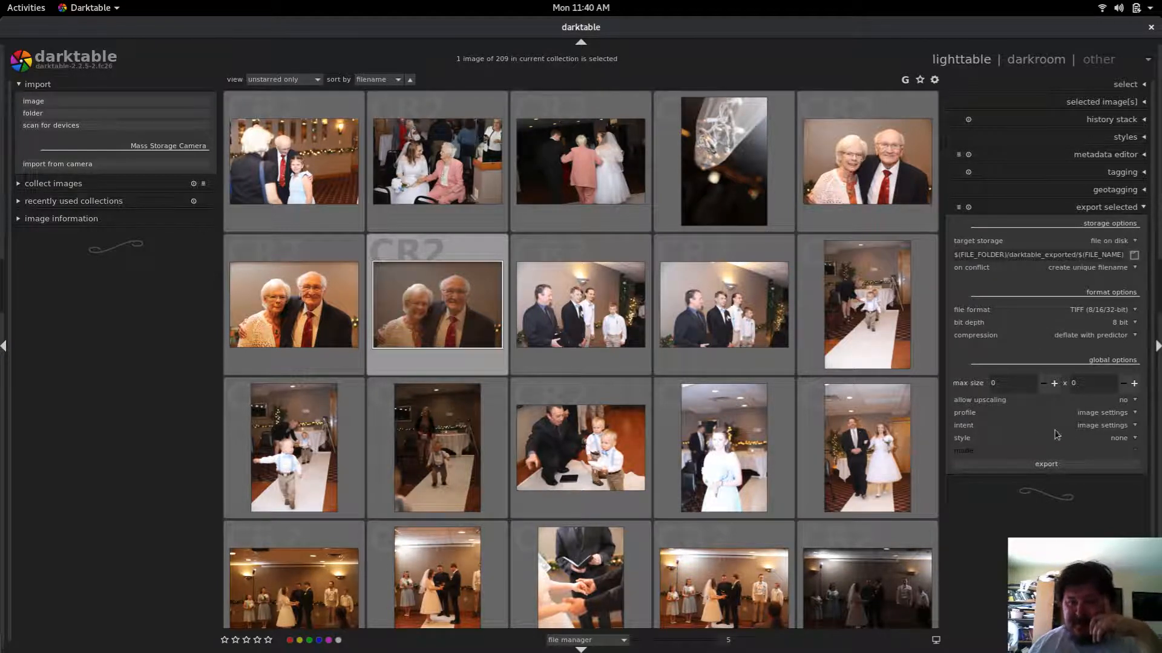
click(1122, 327)
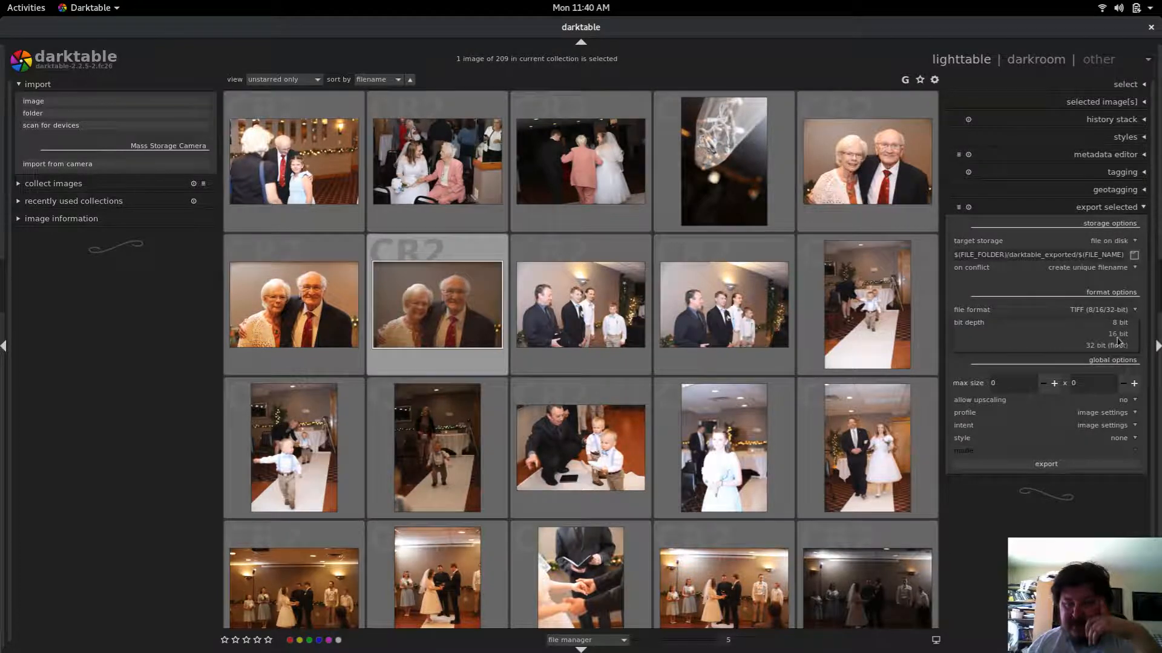
click(1116, 346)
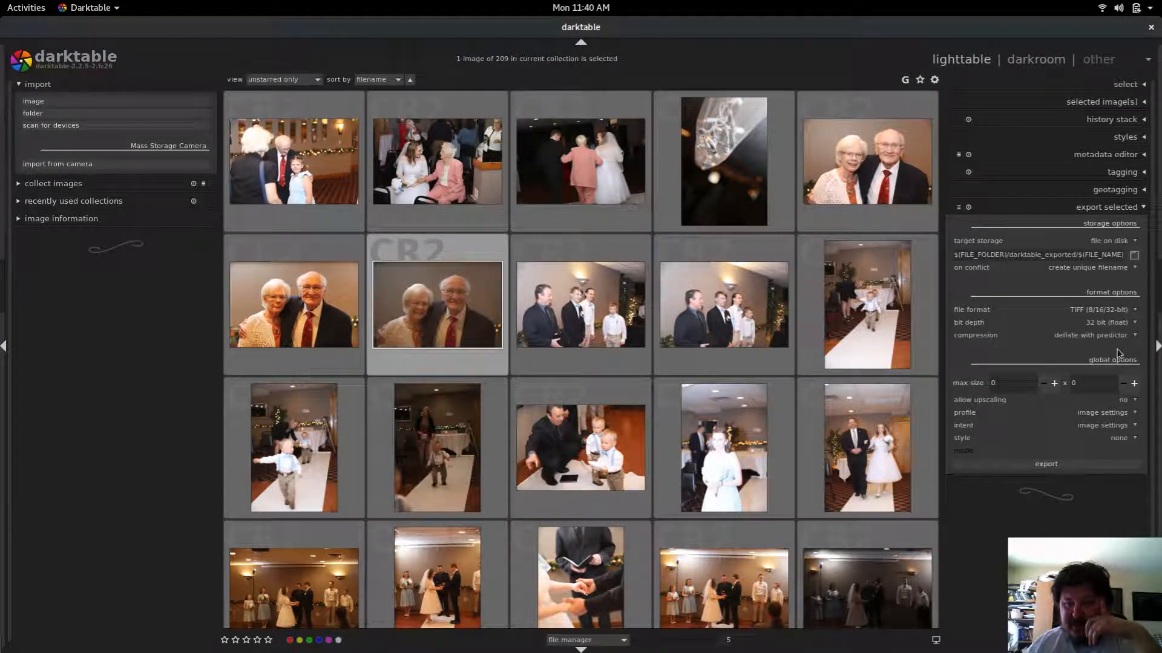
click(1086, 338)
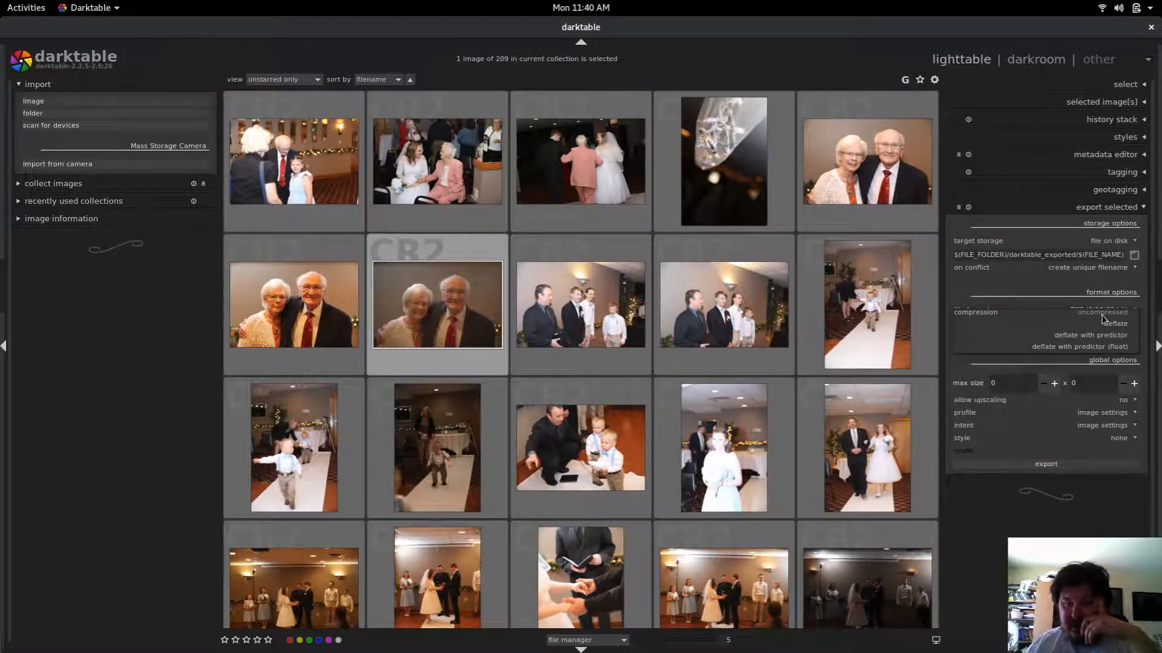
click(1105, 315)
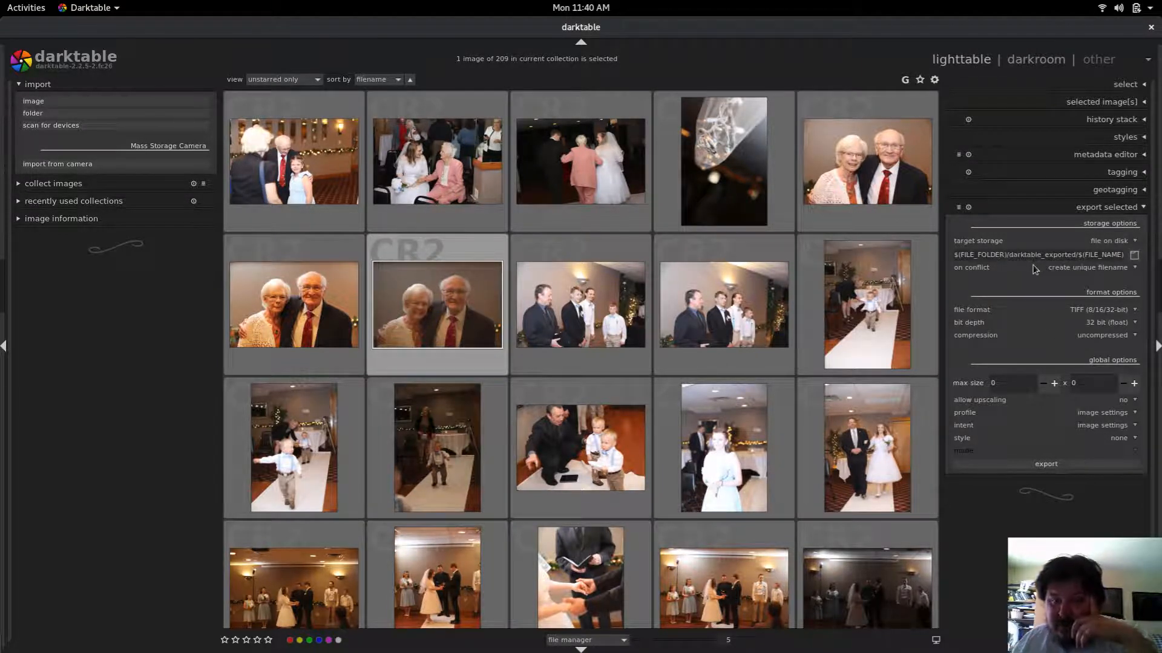
Step: Create a new folder named export on the Desktop and select it as the export destination
click(1133, 255)
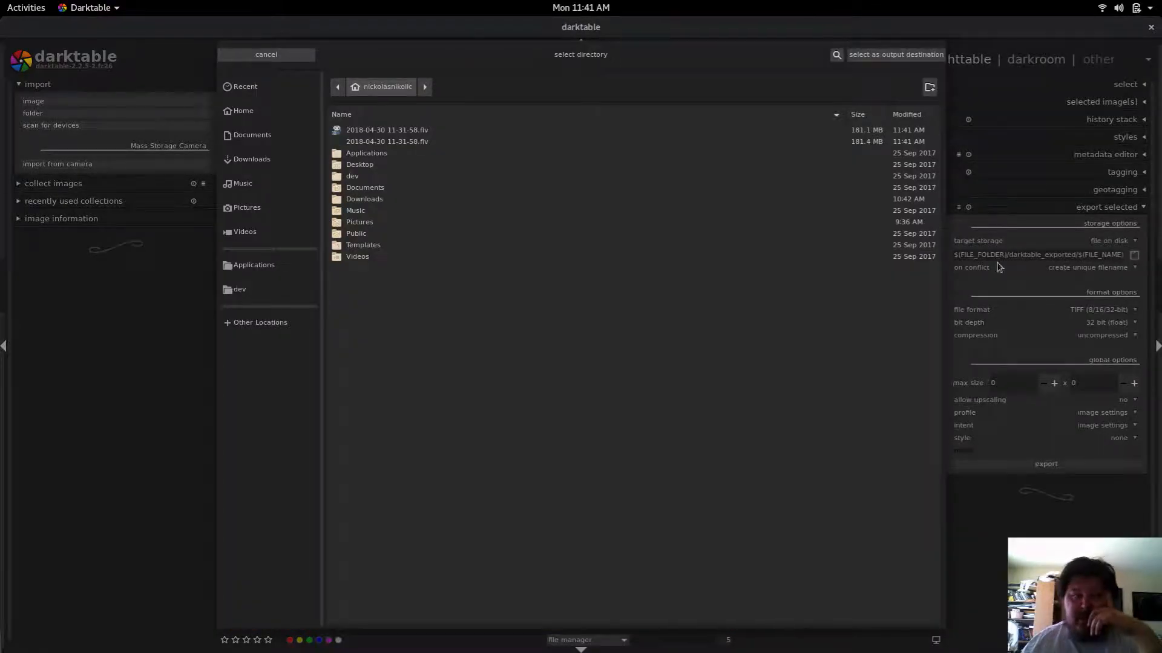
double_click(359, 164)
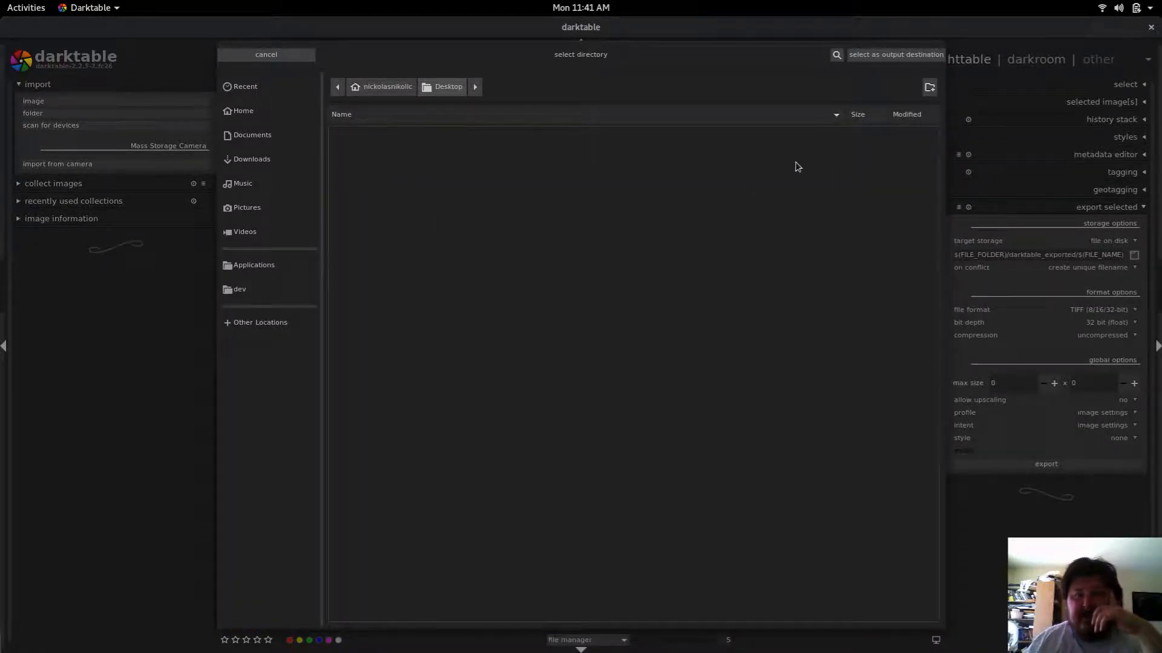
click(929, 89)
click(928, 95)
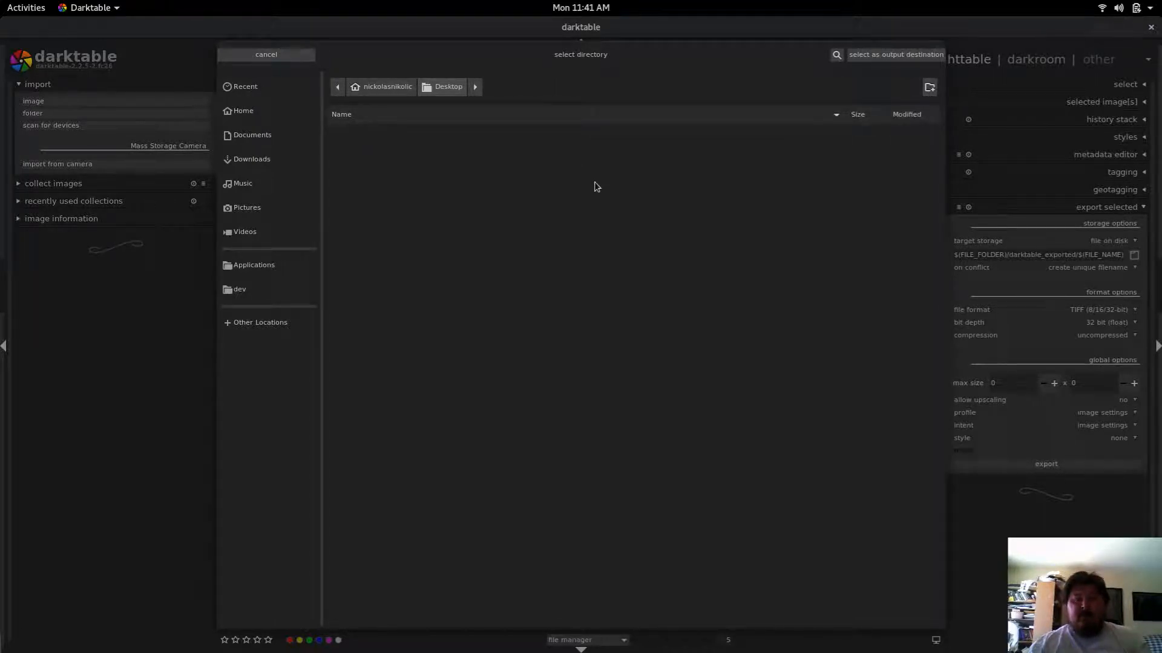
click(930, 89)
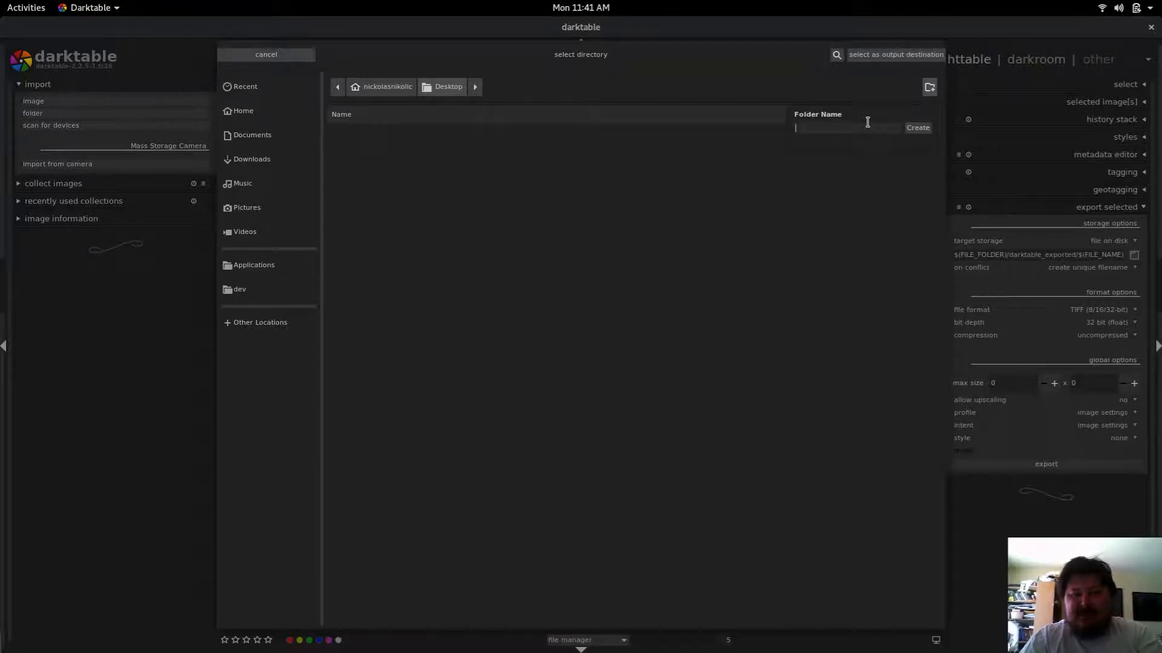
text(export)
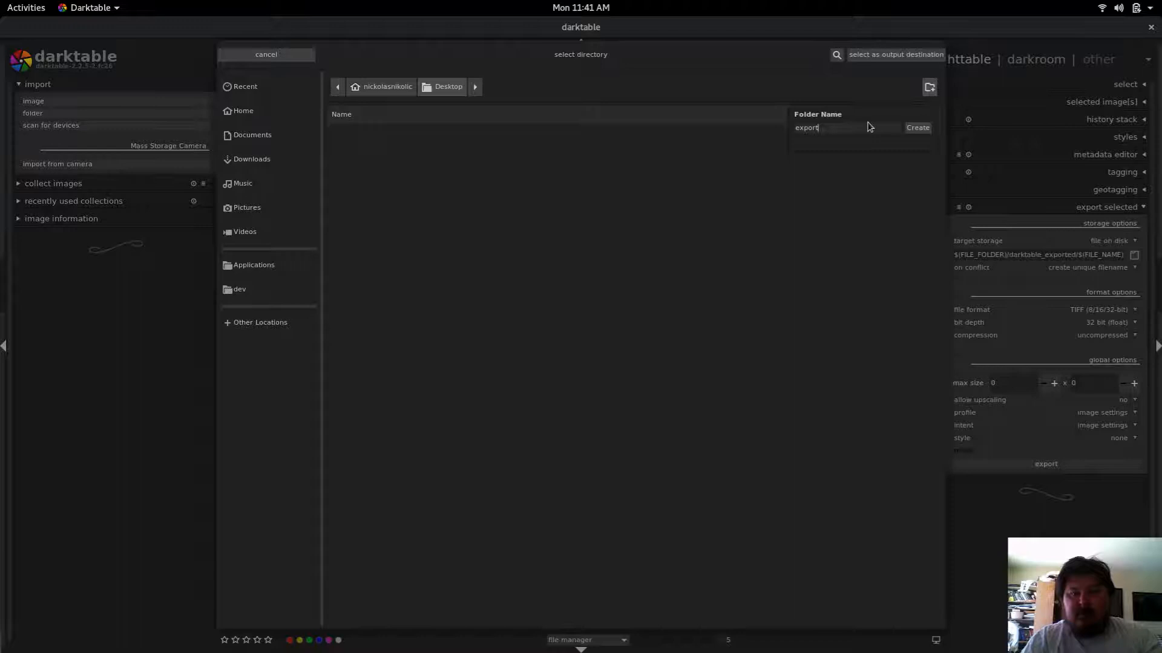
key(Return)
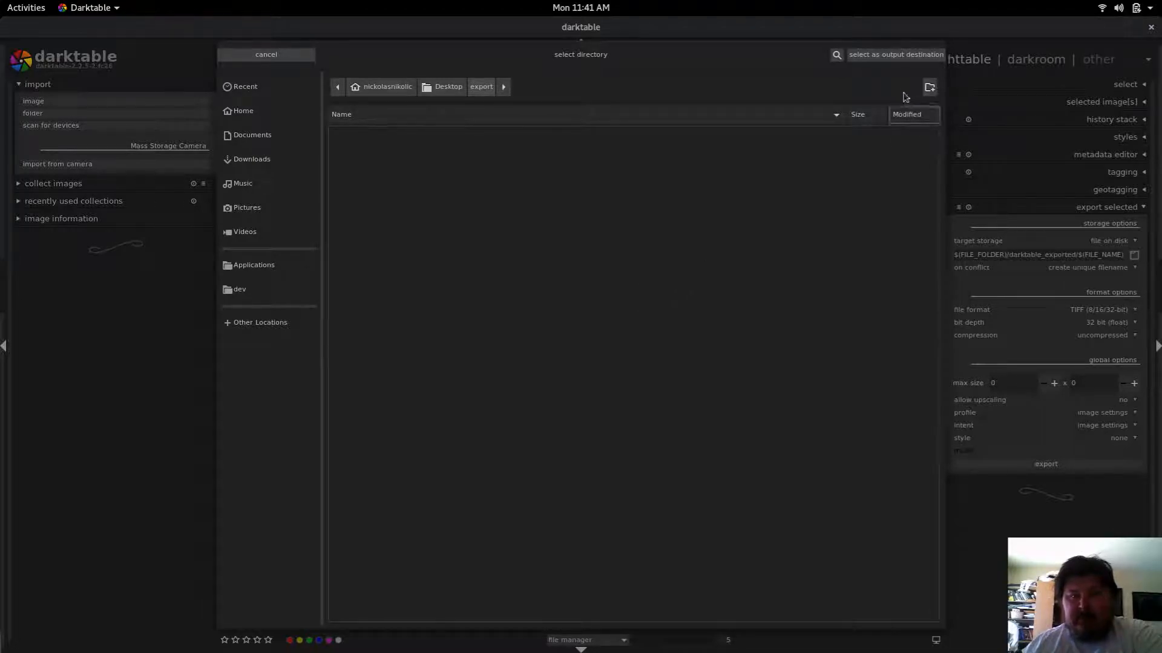
click(894, 56)
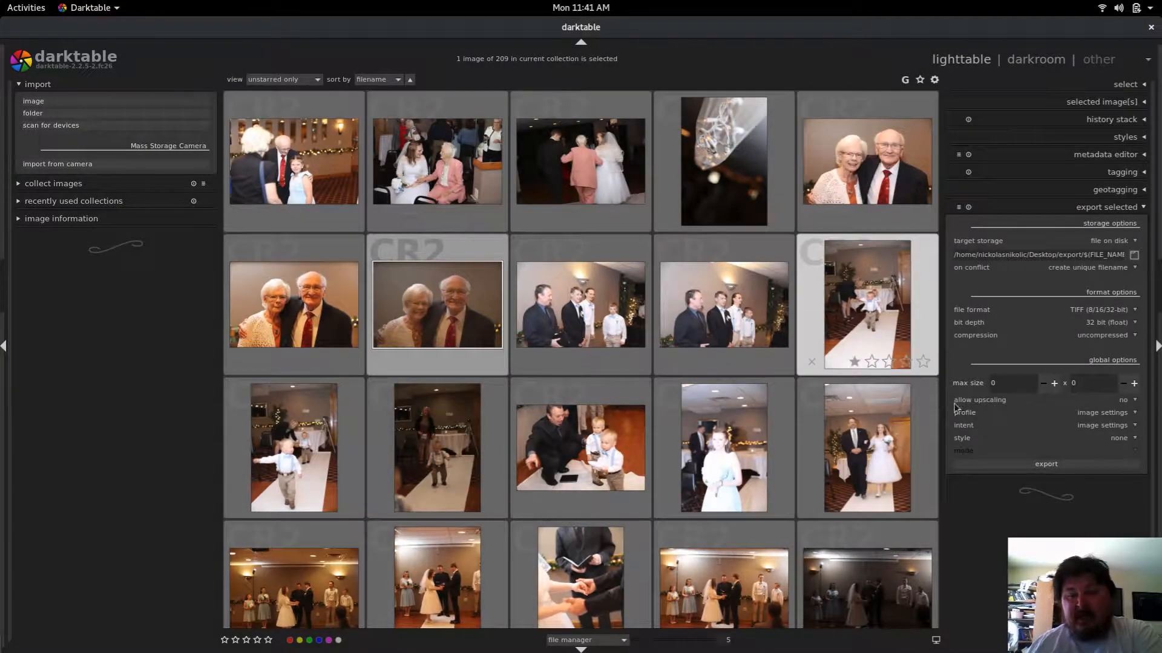
Step: Export the selected photo to disk
click(1048, 470)
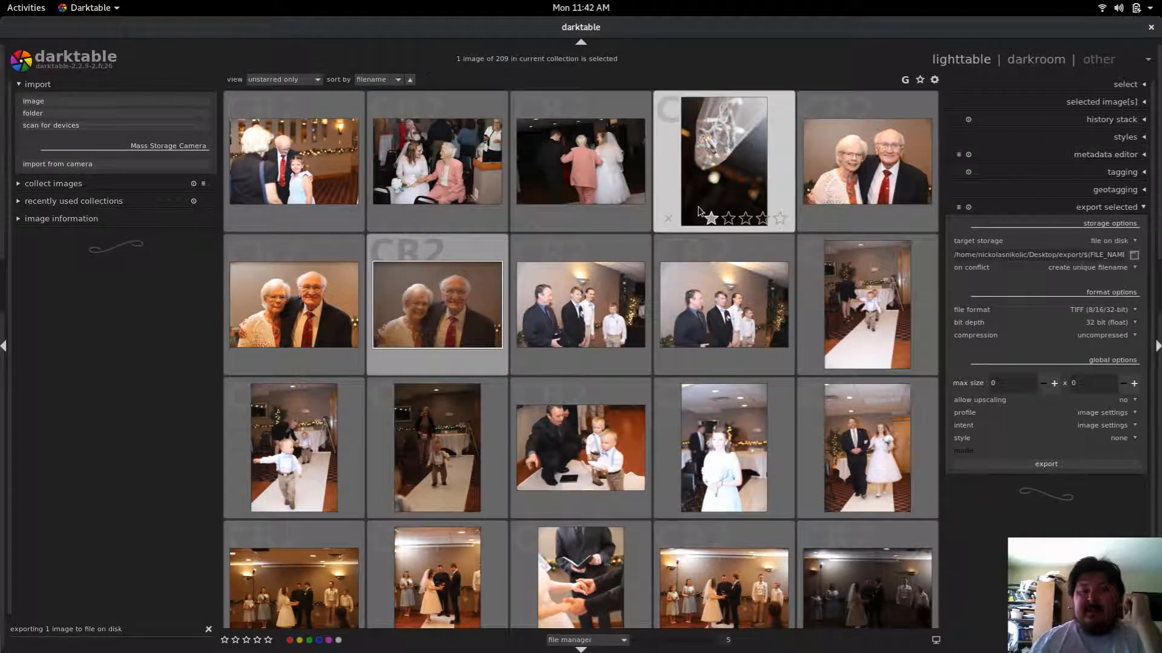
scroll(698, 210, down, 1)
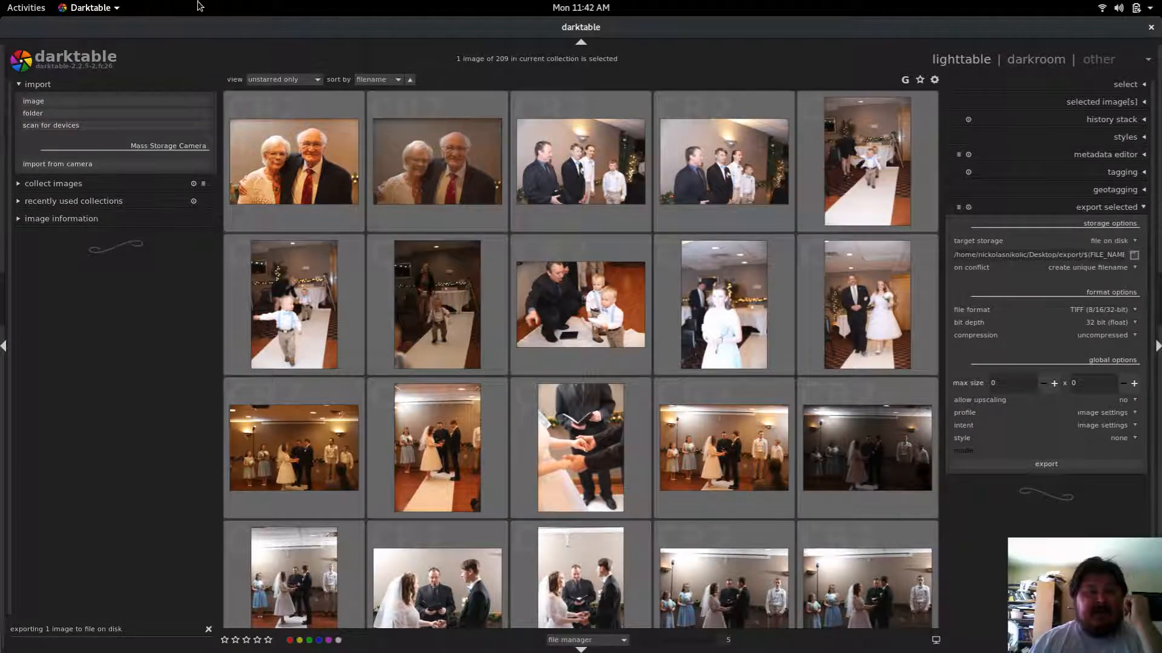
Step: Switch to GIMP and open 20180430_0087.tif from the Desktop export folder, keeping its embedded colour profile
click(25, 7)
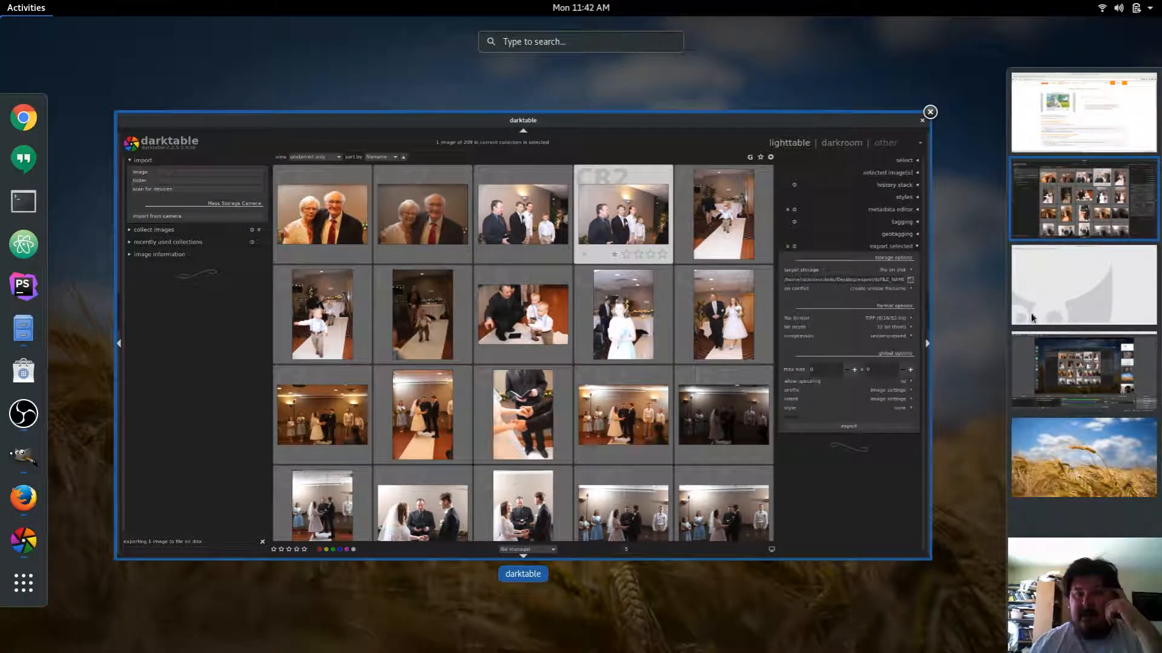
click(1044, 298)
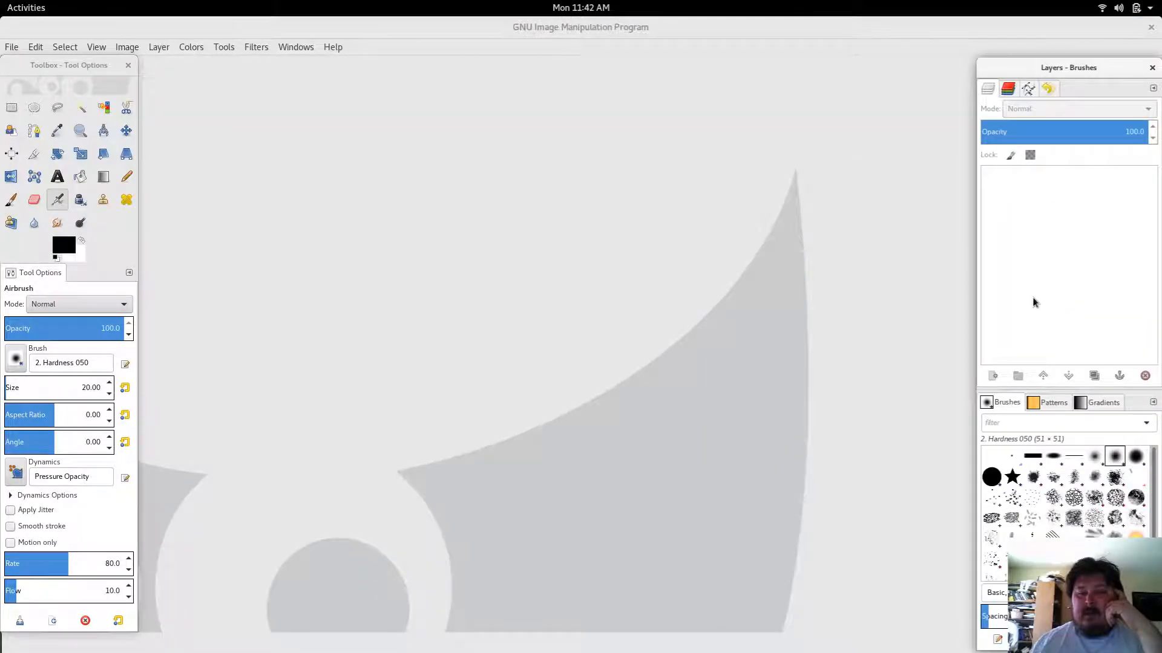
click(11, 48)
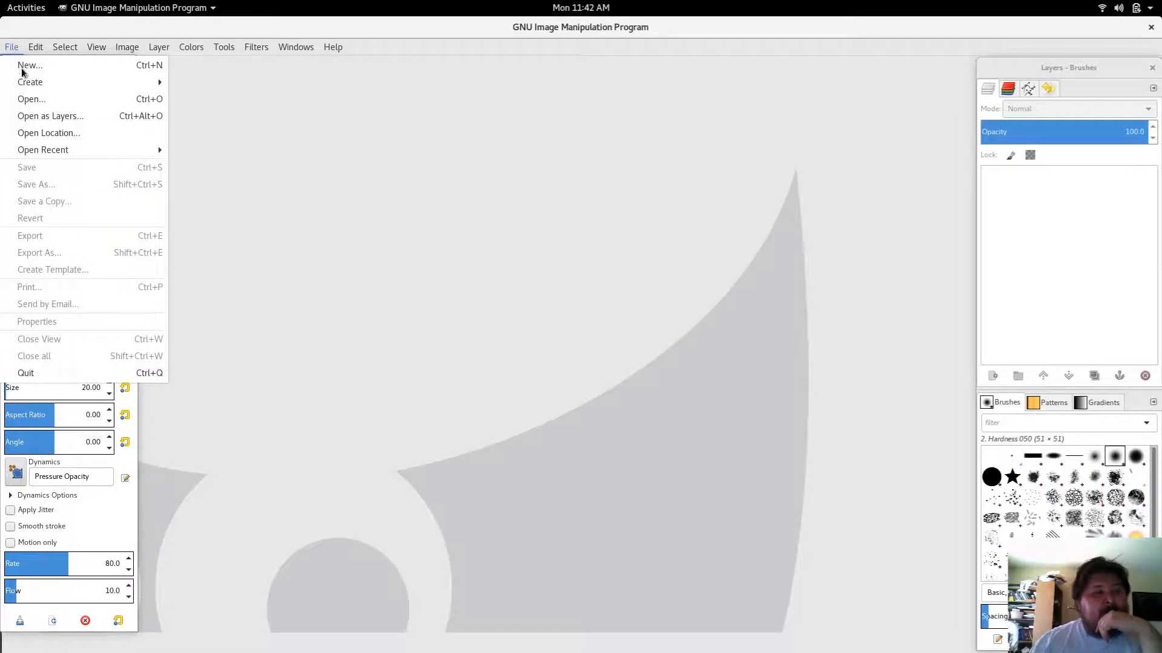
click(27, 101)
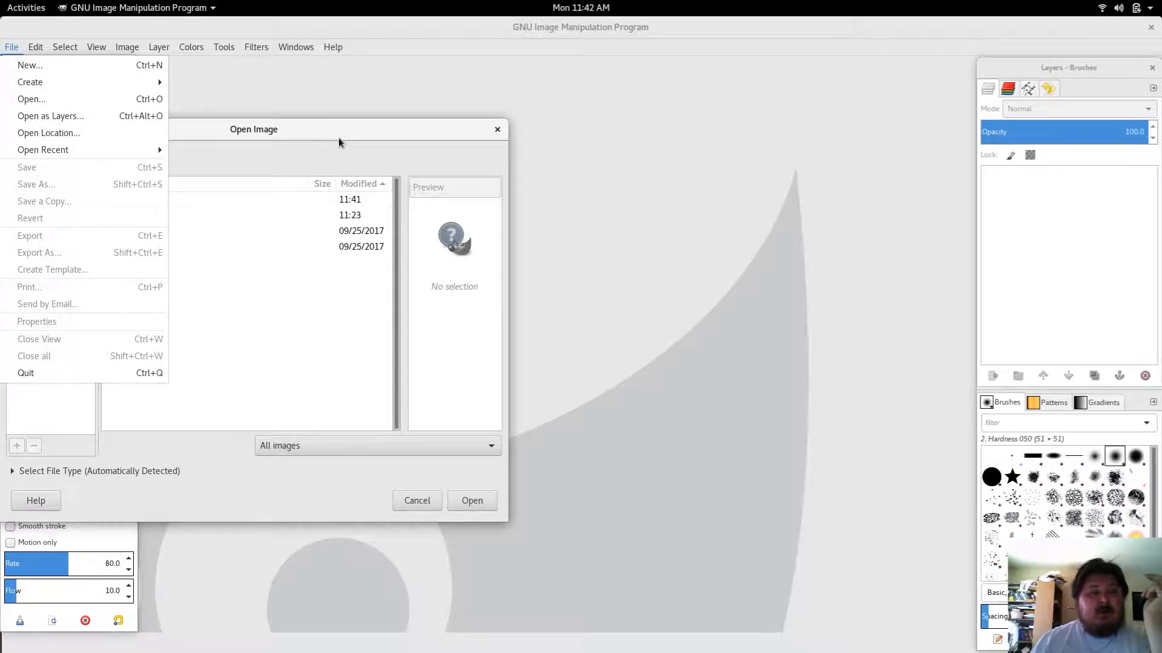
drag(319, 135, 576, 142)
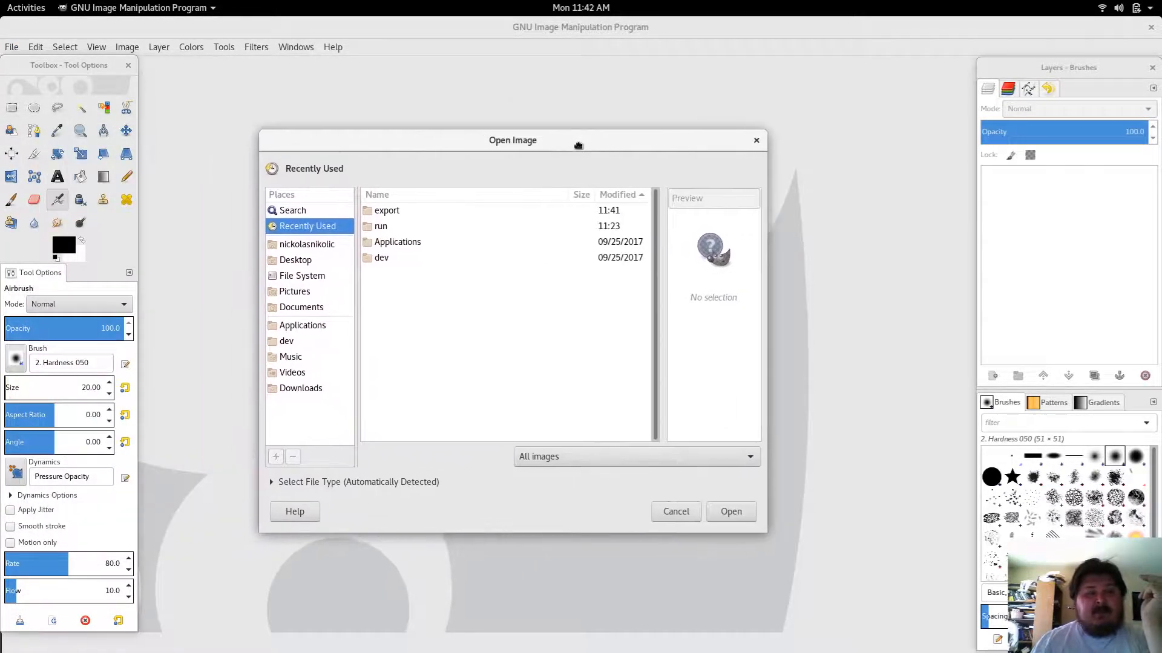
click(299, 260)
double_click(389, 212)
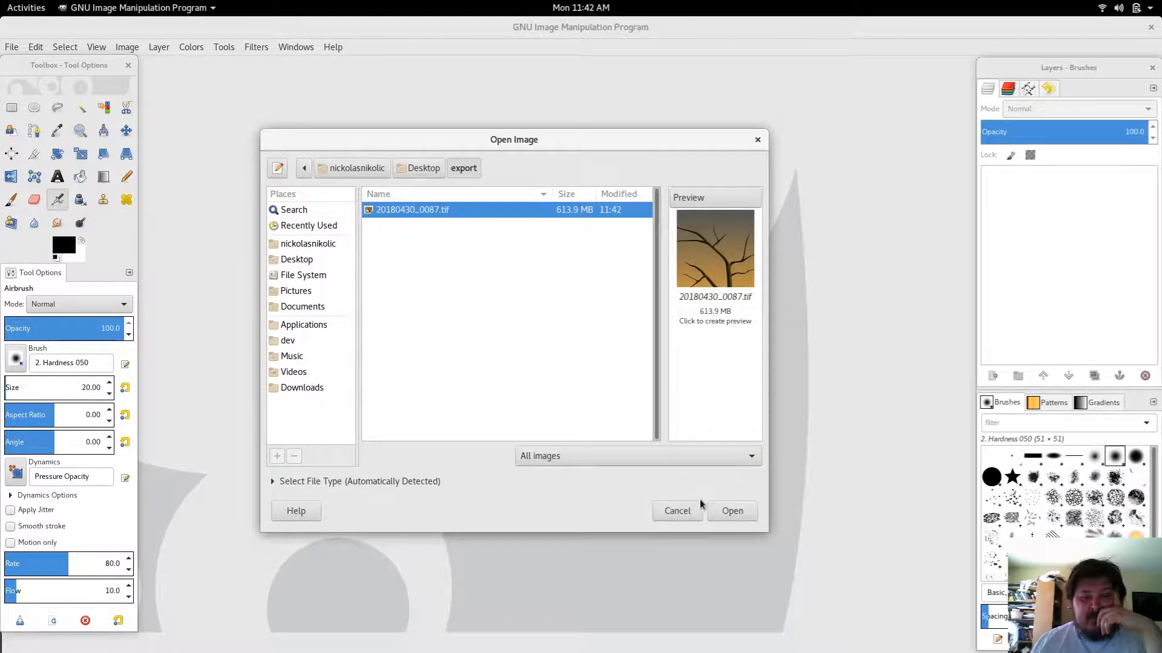
click(723, 516)
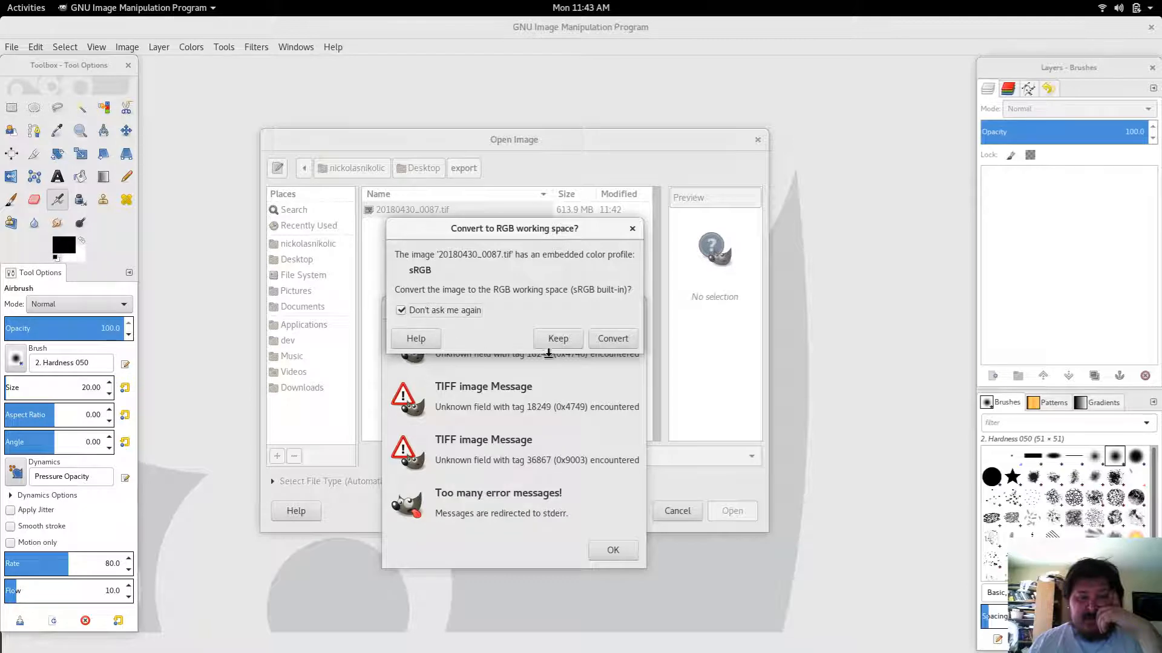
click(557, 338)
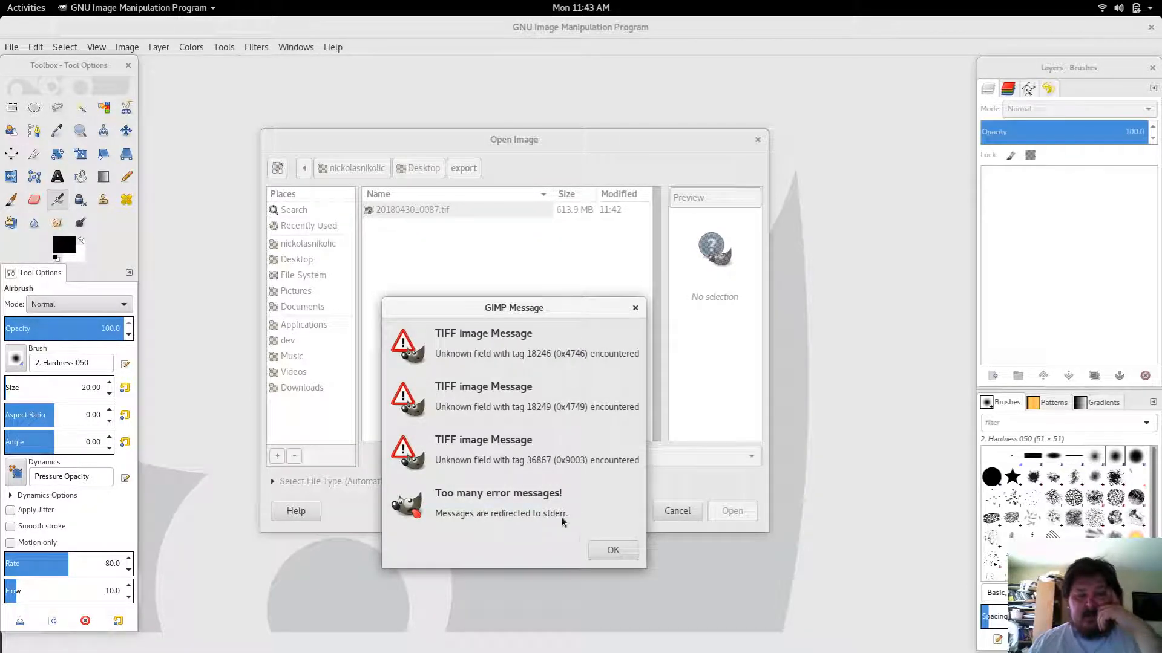
click(608, 549)
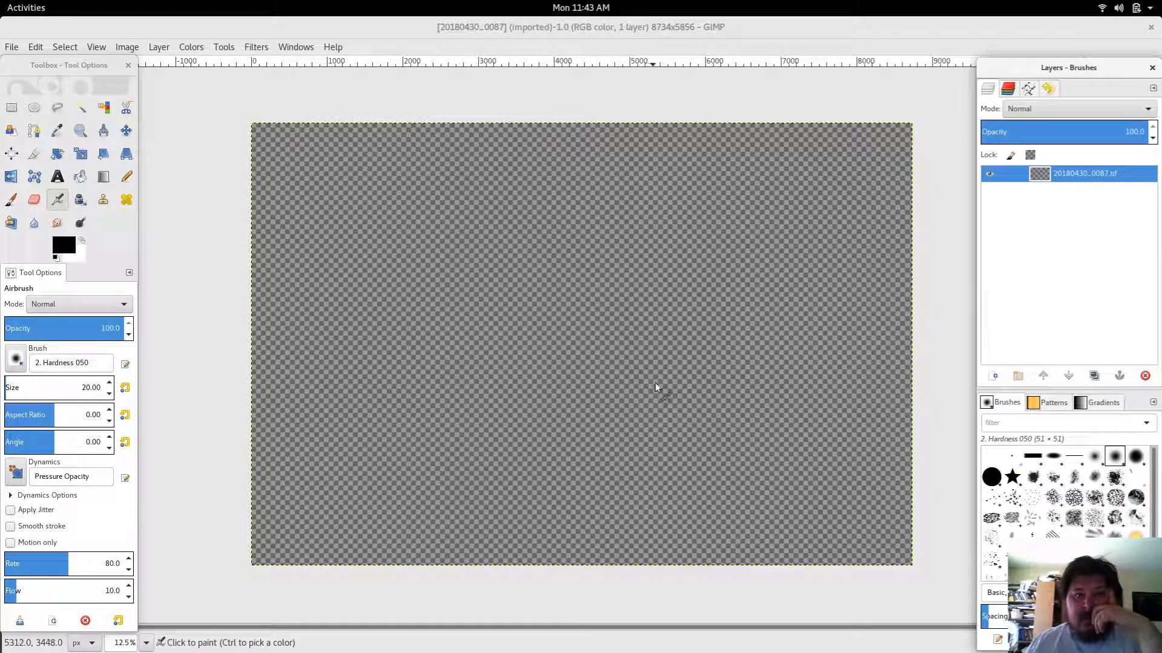
Step: Reopen the exported TIFF in a second image window and close that window
click(989, 175)
click(989, 175)
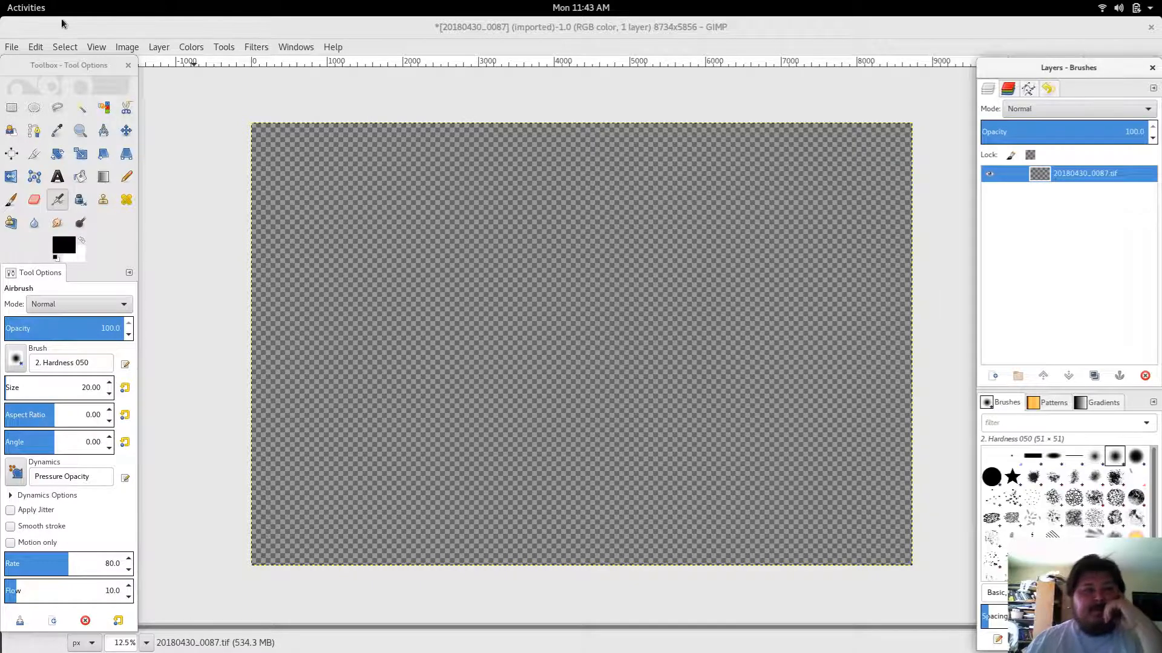
click(11, 46)
click(35, 100)
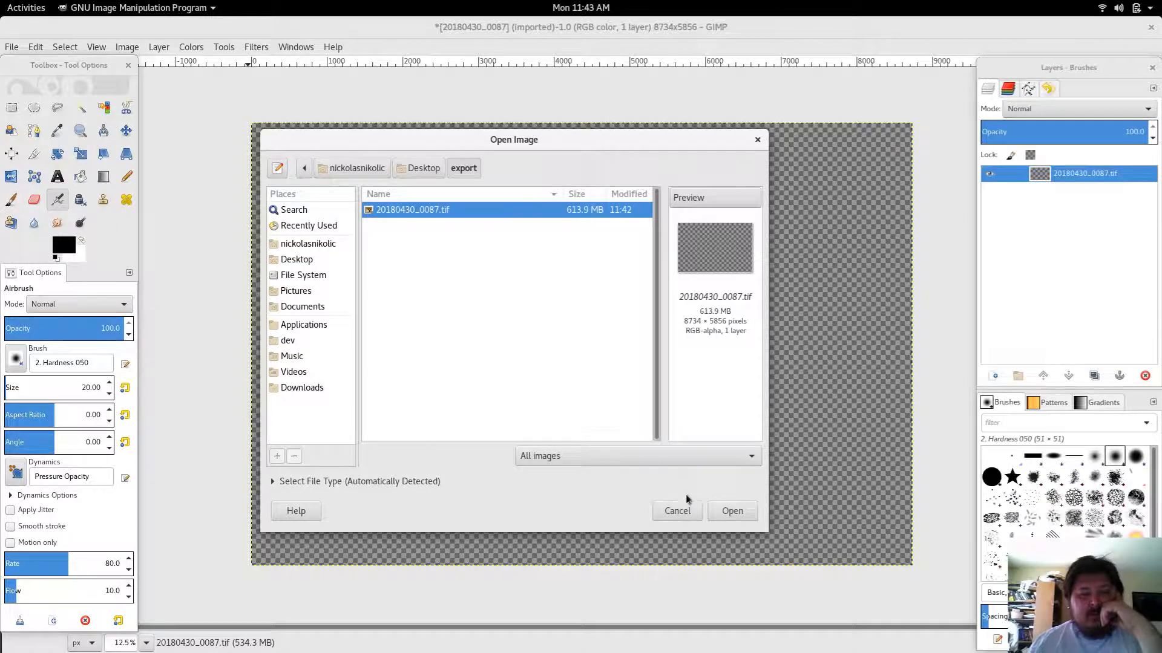
click(716, 511)
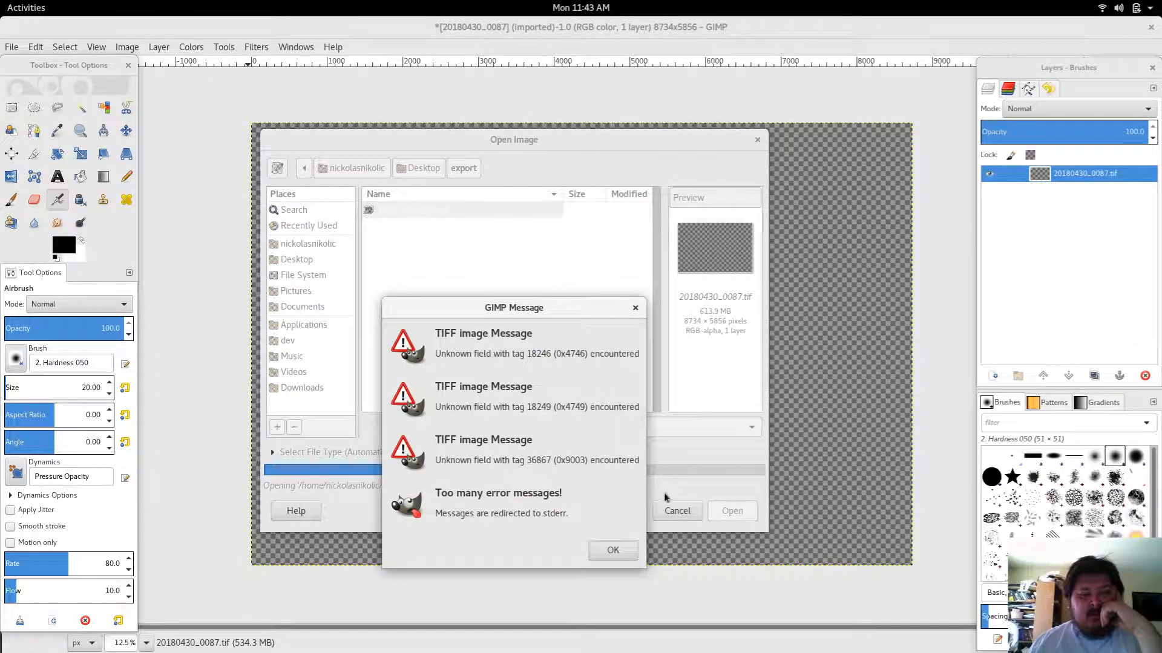
click(606, 550)
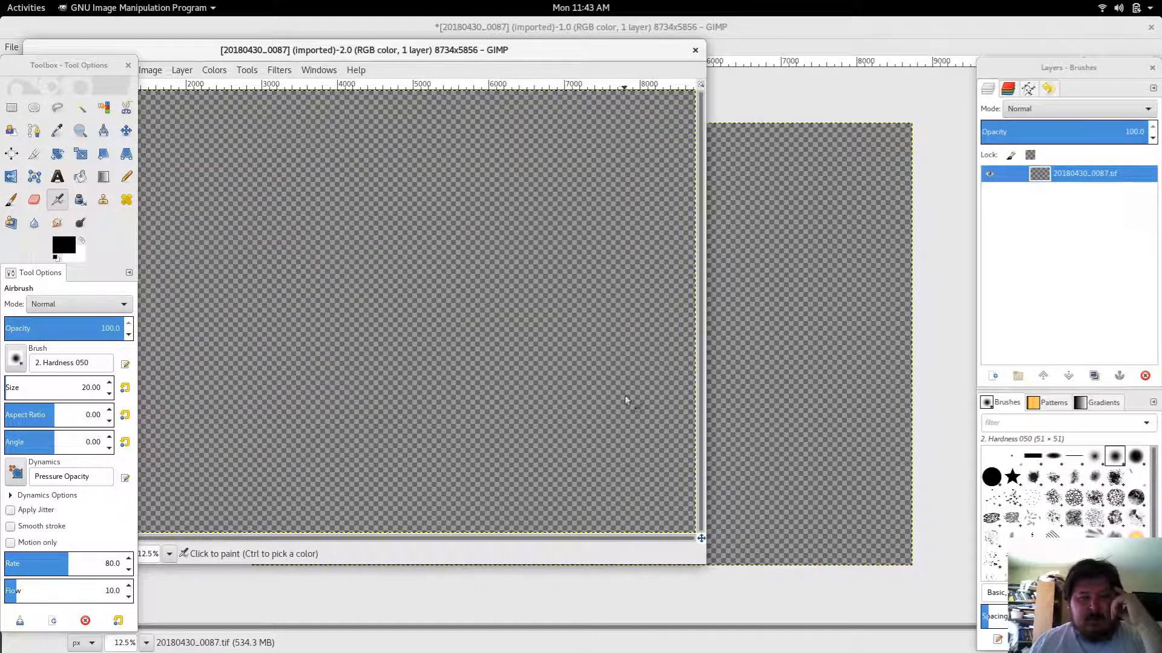
click(694, 51)
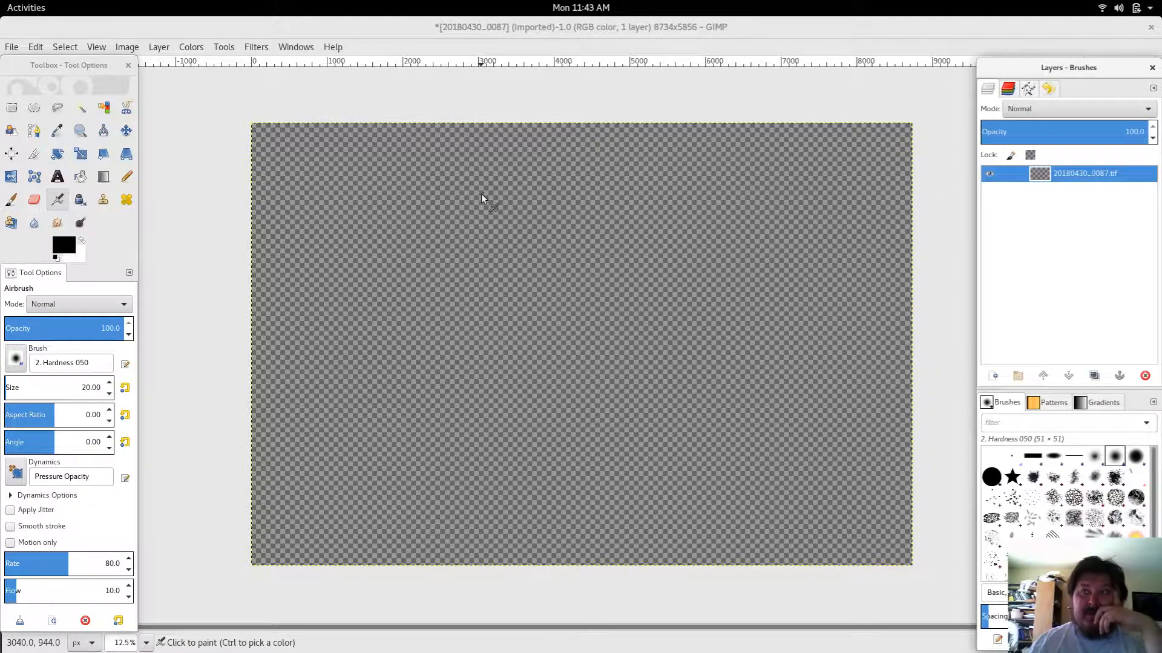
click(12, 49)
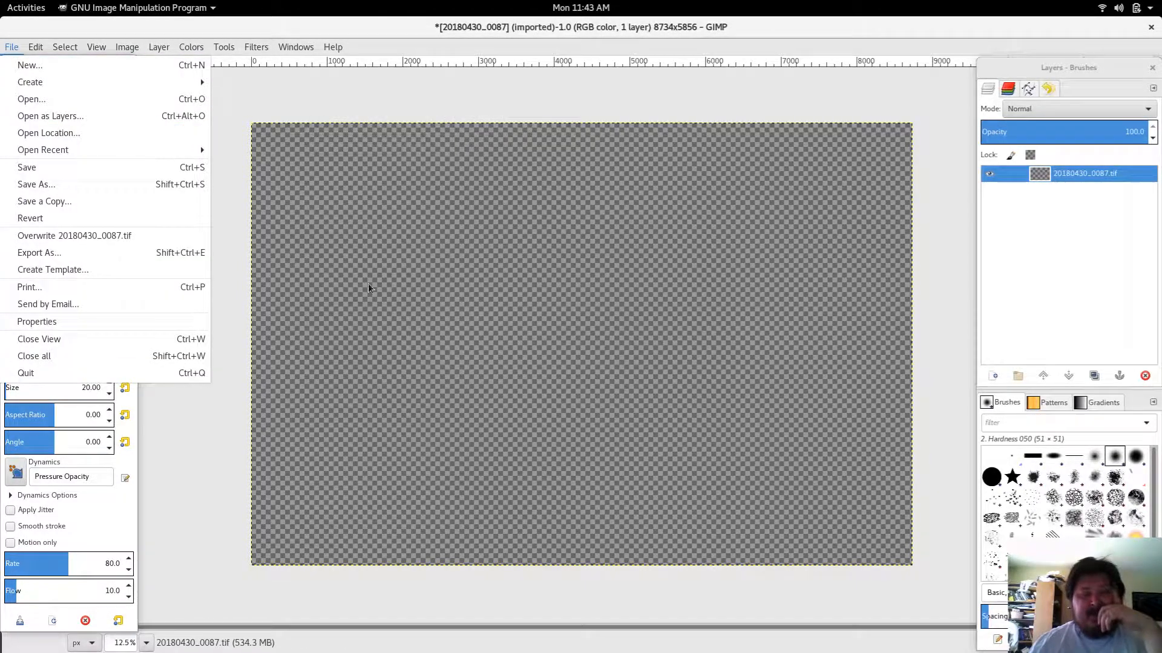
mouse_move(12, 156)
click(179, 71)
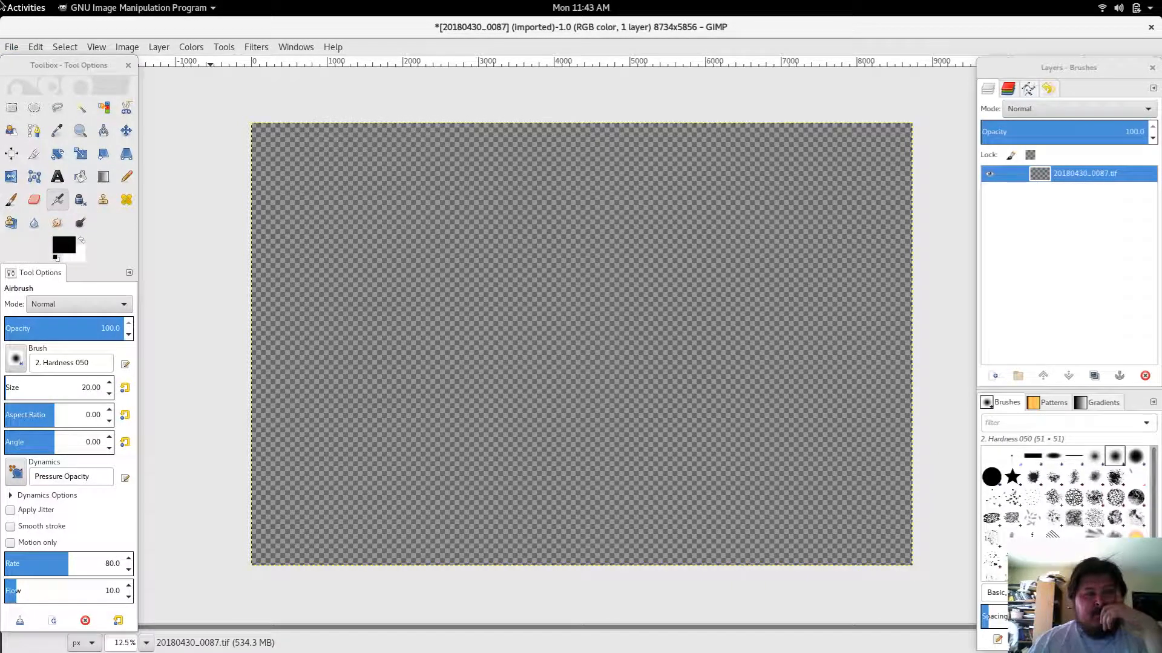
Step: Switch back to darktable's lighttable
click(3, 6)
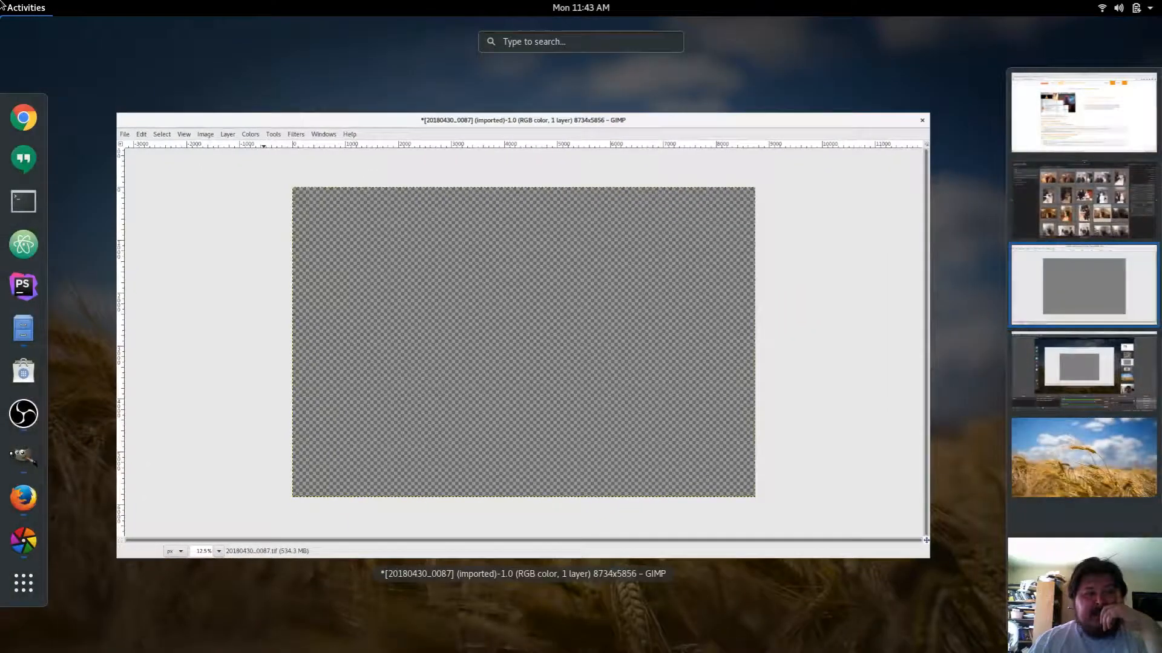
click(1034, 224)
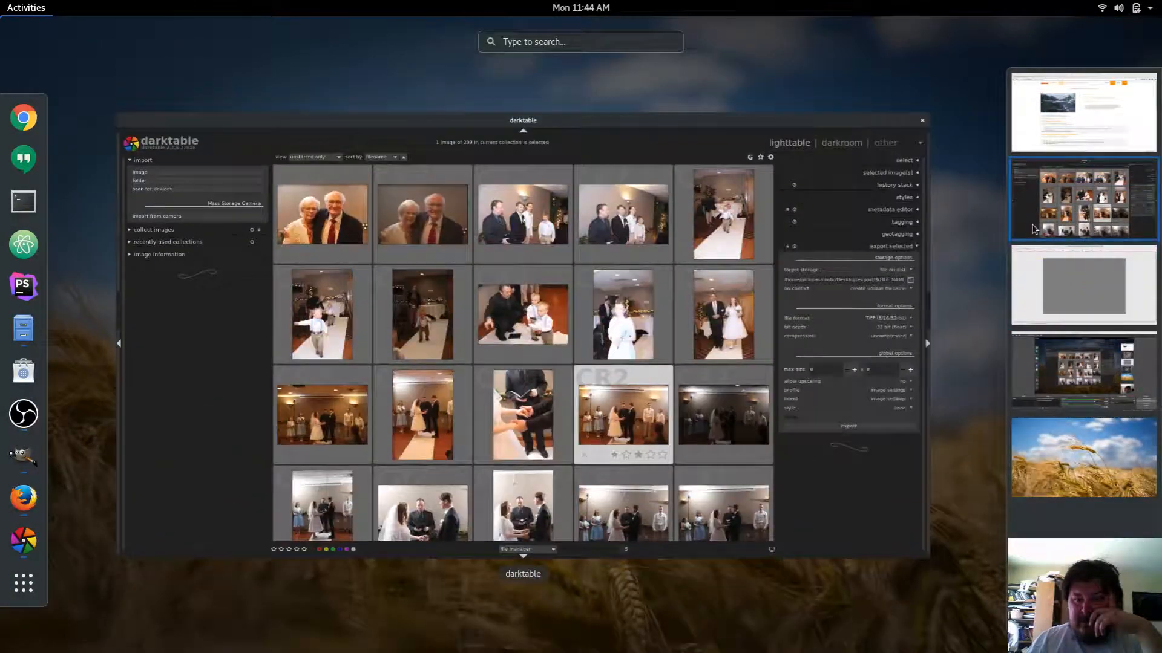
click(818, 484)
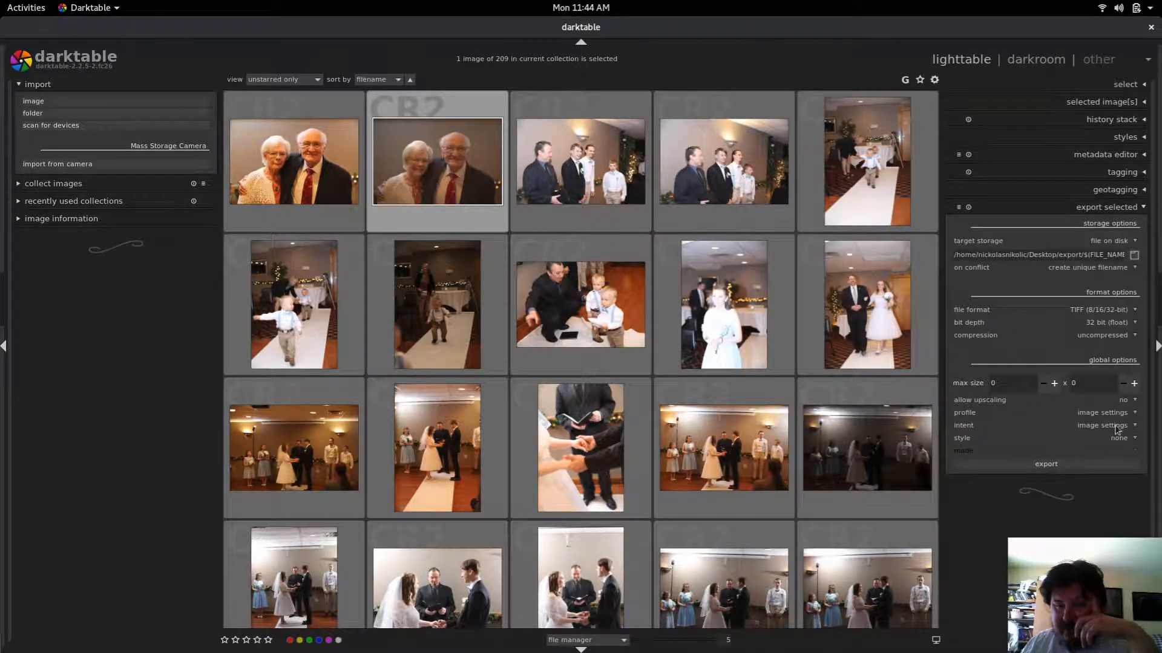
Step: Export the selected photo to disk again with the current TIFF export settings
click(1057, 464)
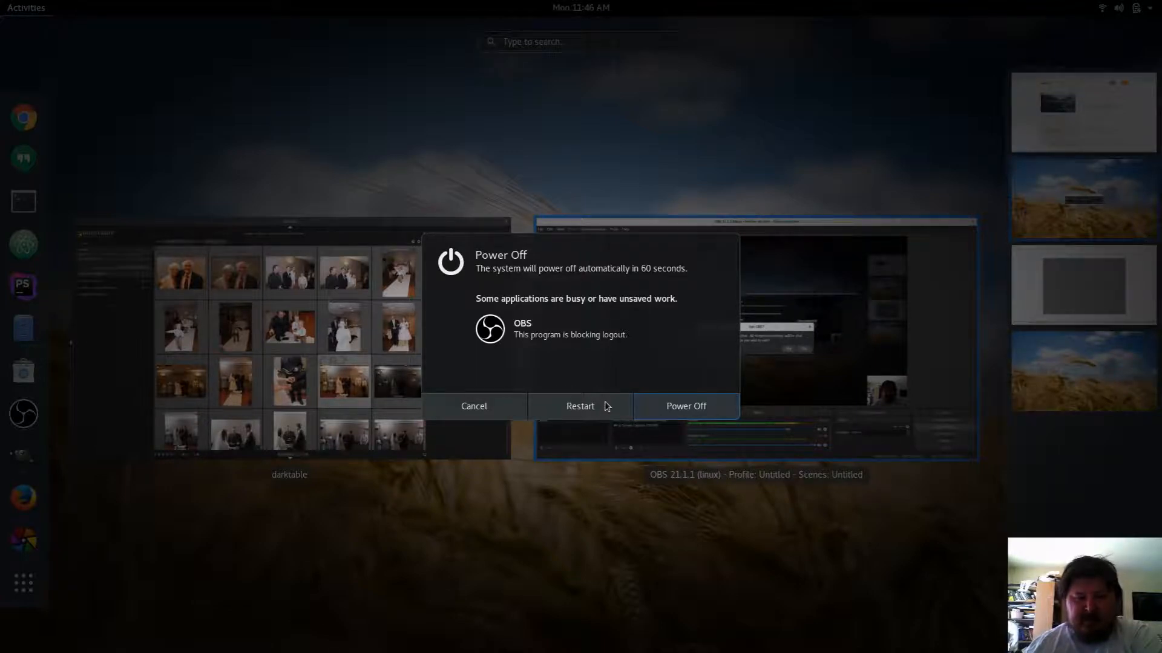
click(481, 406)
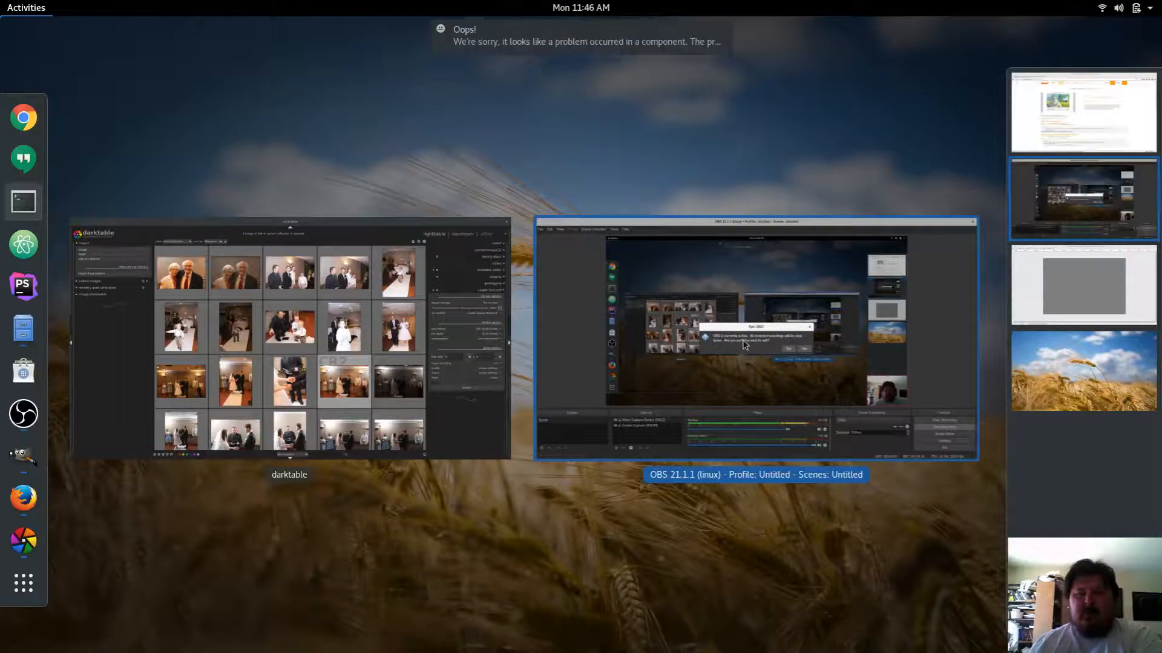
click(753, 317)
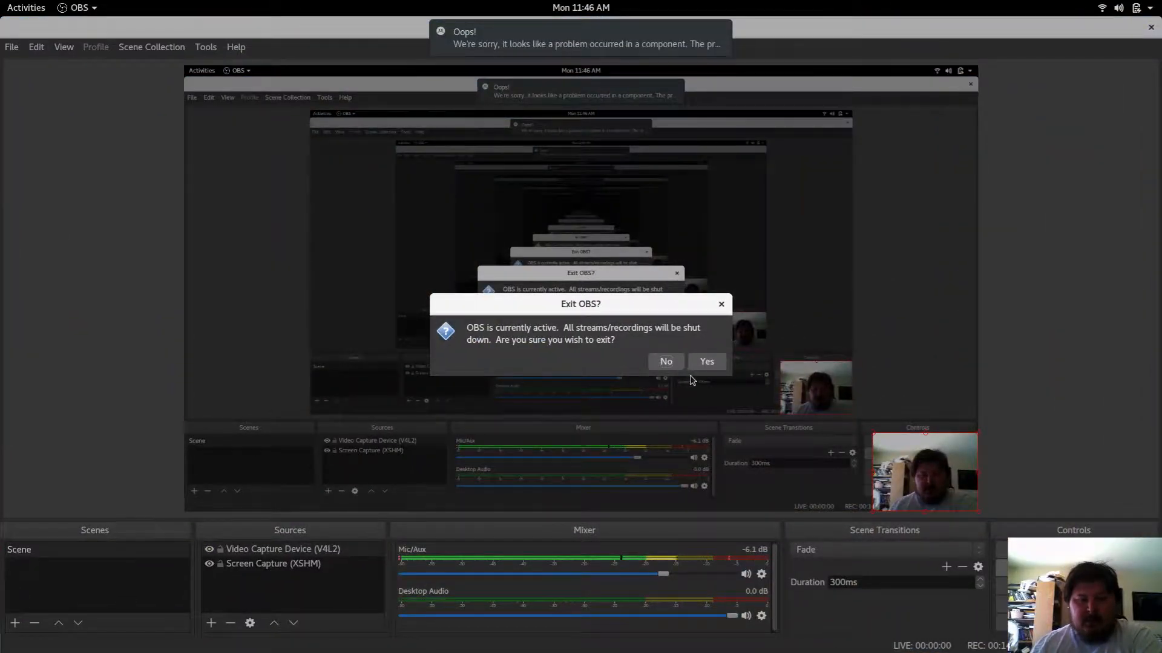
click(672, 361)
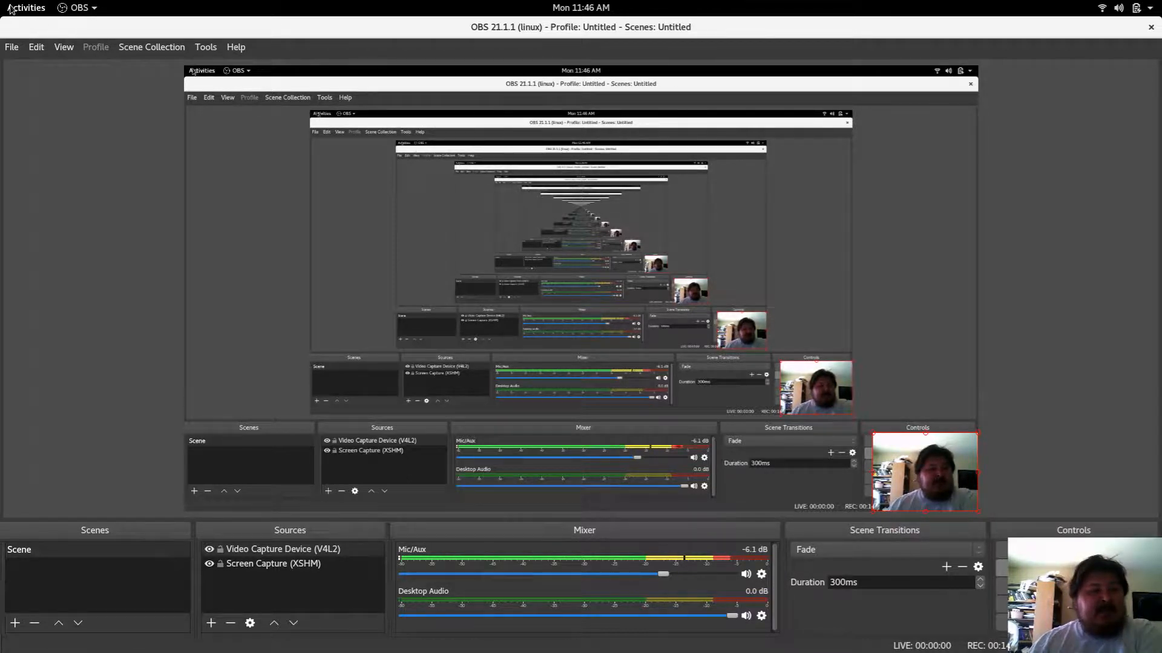
mouse_move(0, 0)
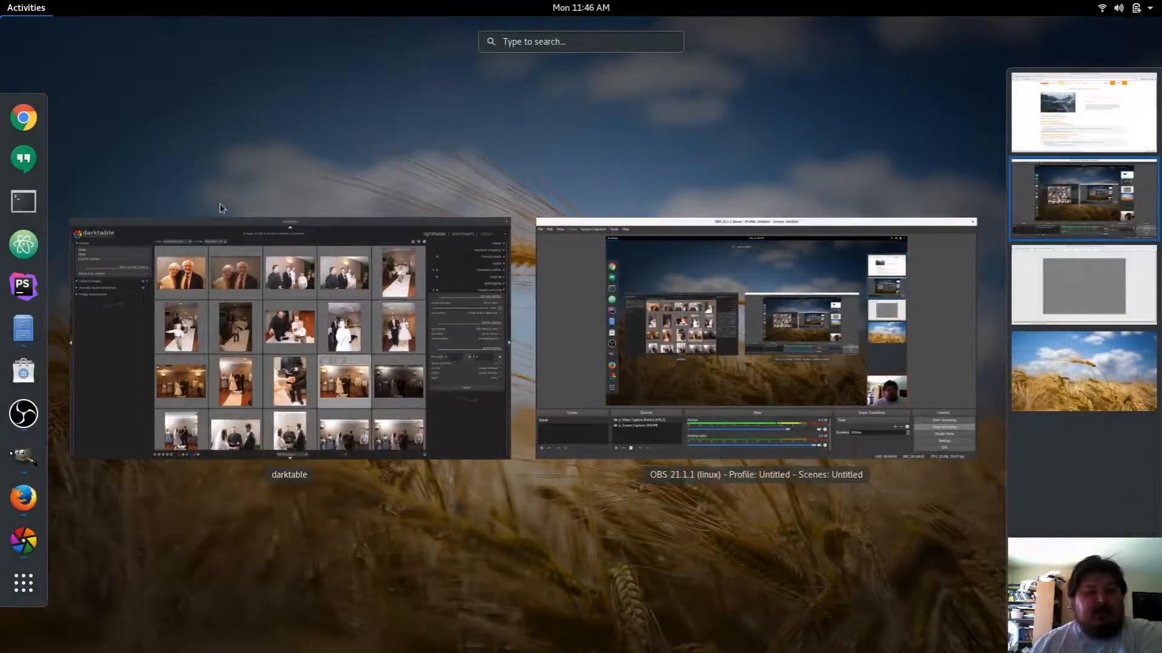
Step: Switch to the GIMP window showing the opened TIFF
click(1048, 293)
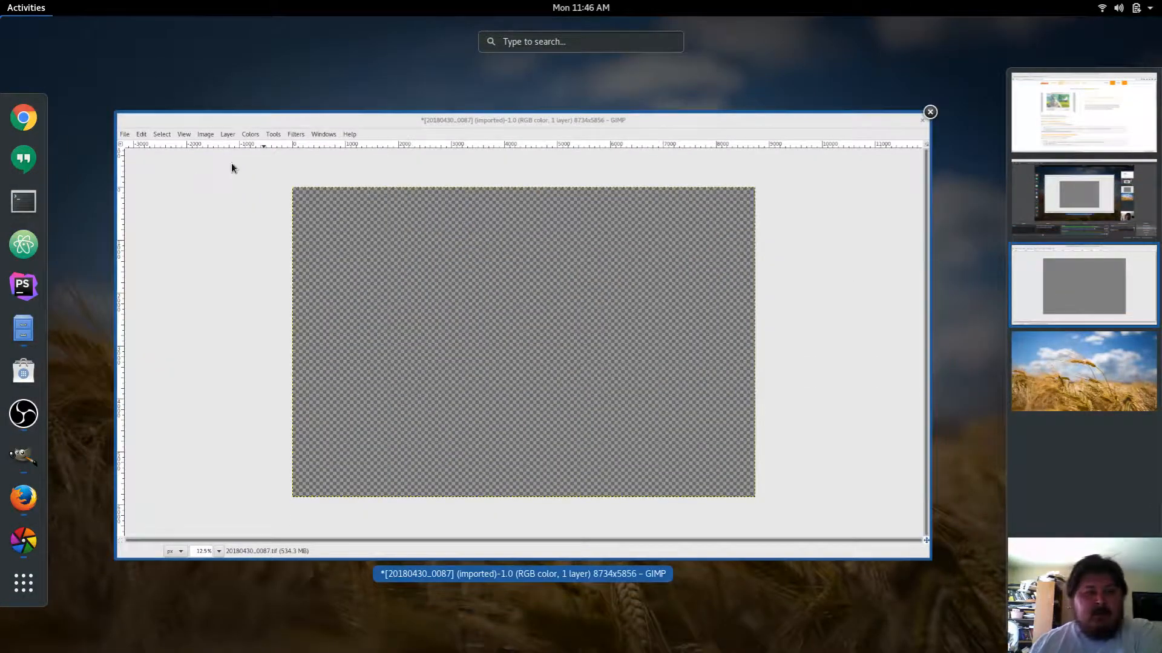
click(232, 168)
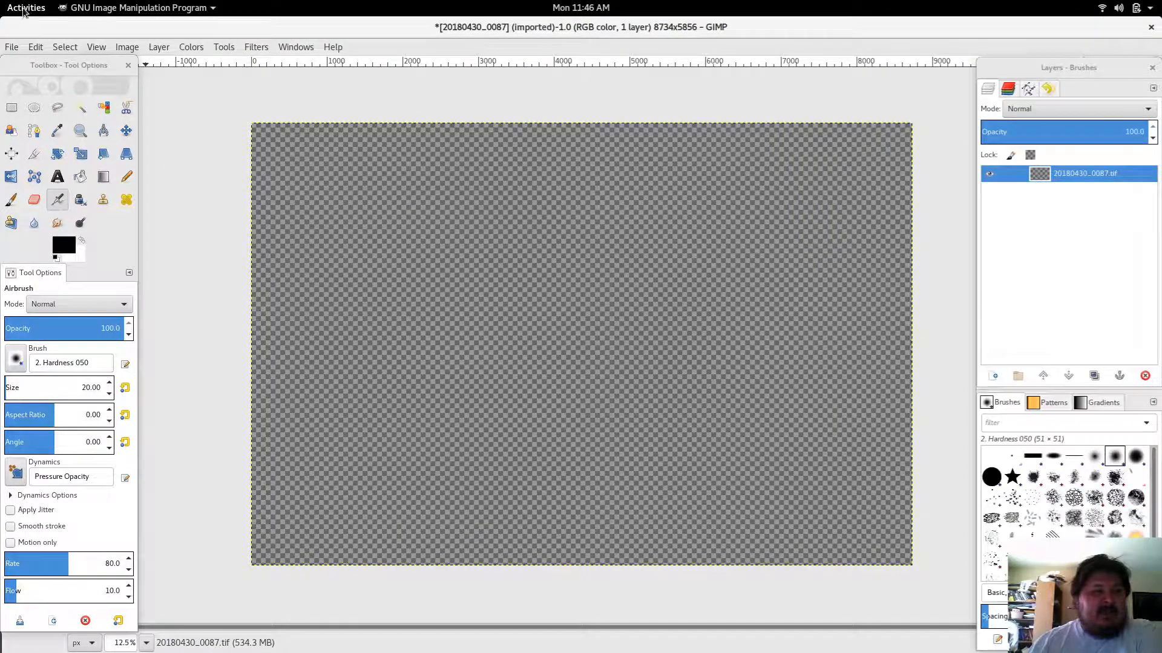
click(136, 7)
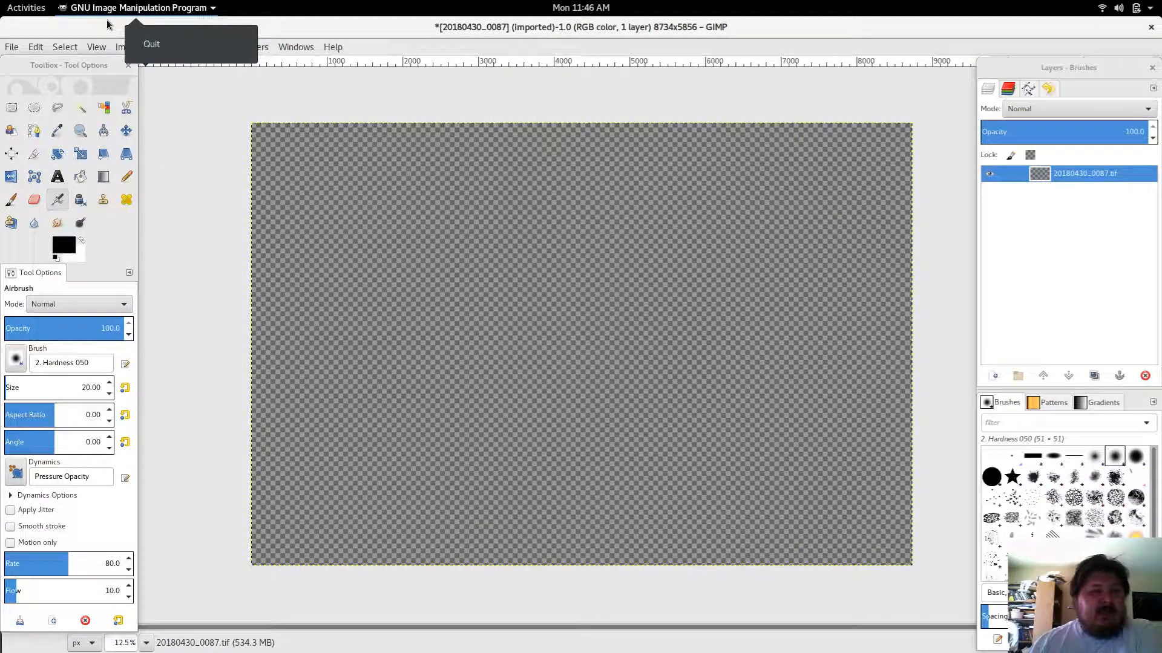
click(181, 123)
Step: Browse the two TIFF files in the Desktop export folder with the open-image dialog, previewing each, and close it
click(11, 46)
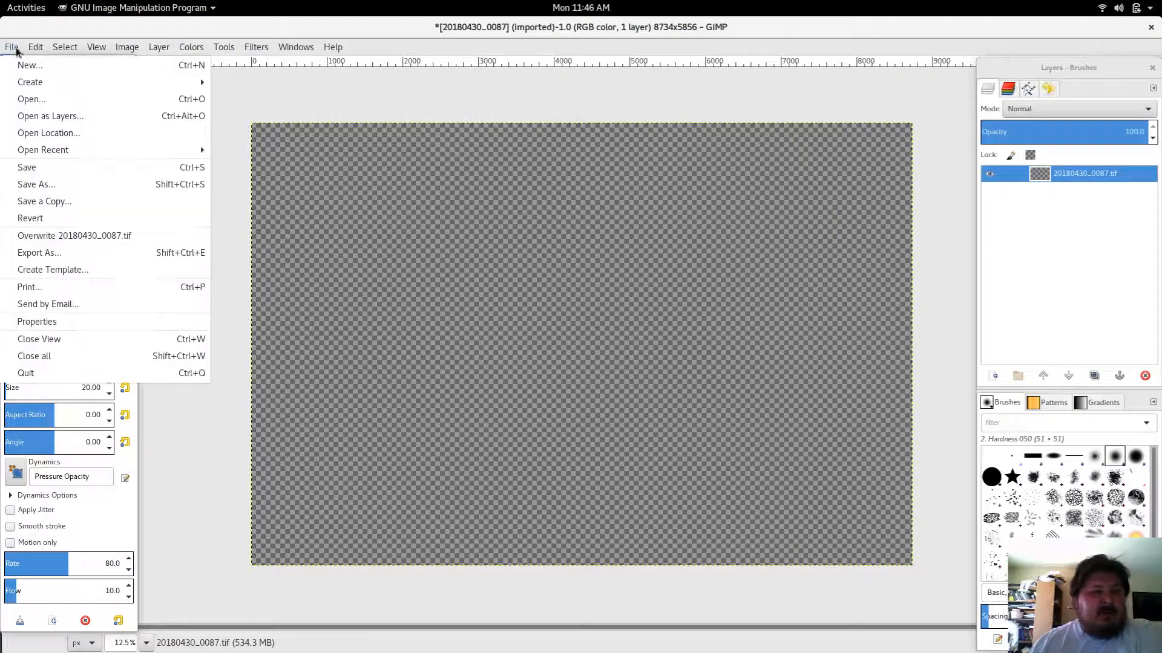
click(41, 101)
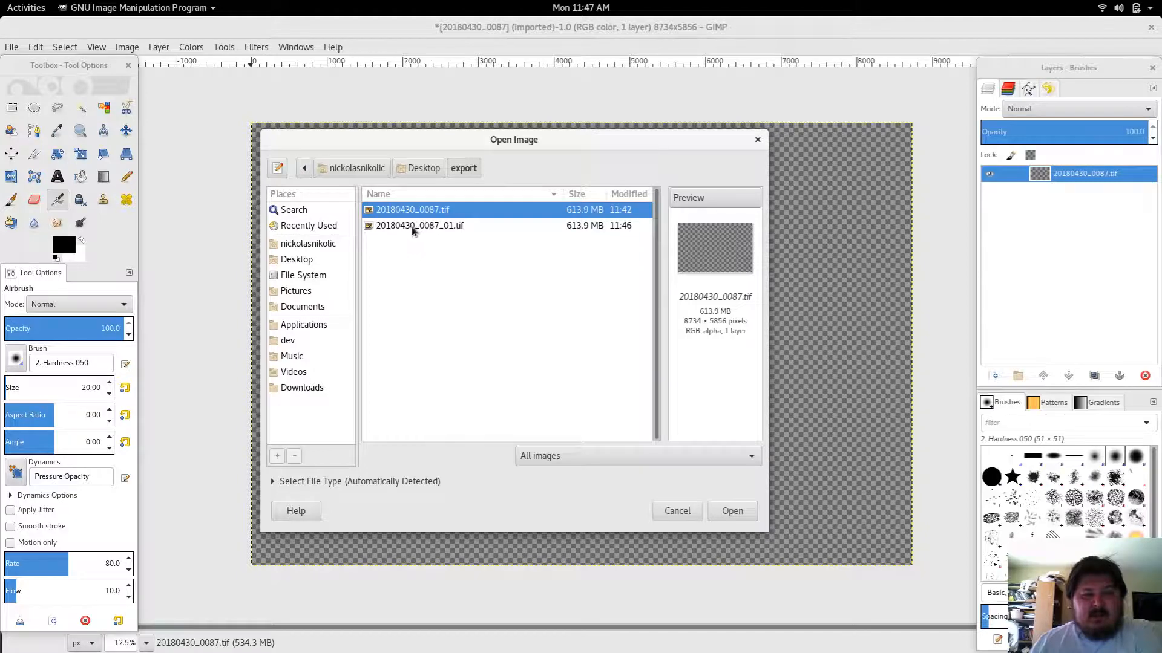
click(409, 230)
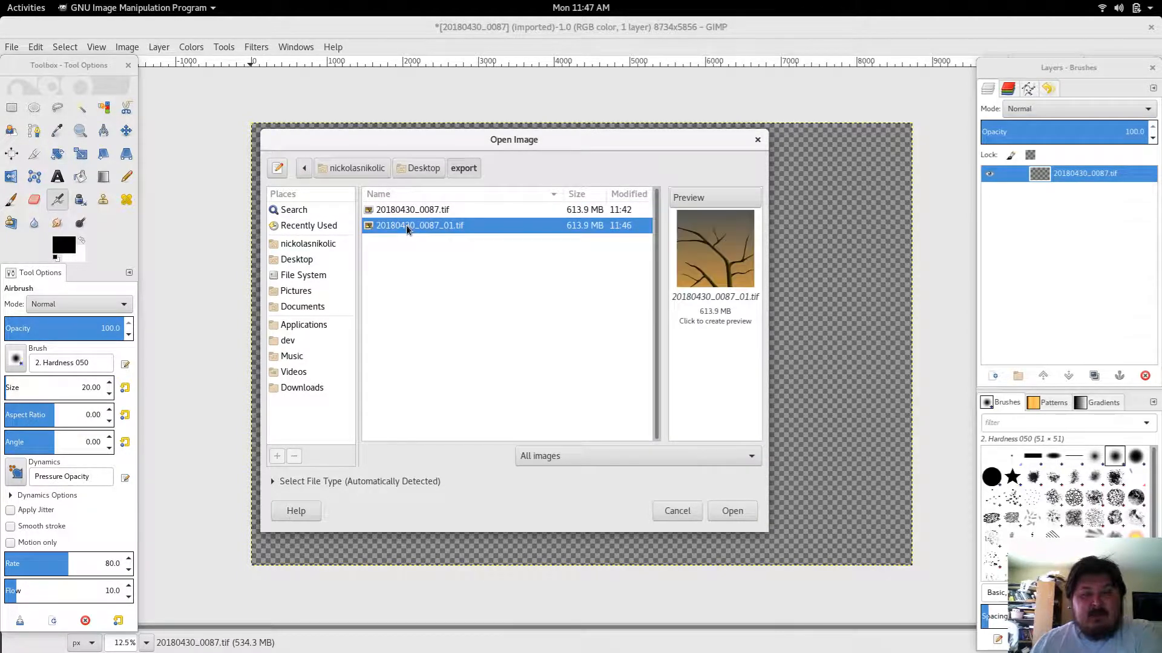
click(398, 212)
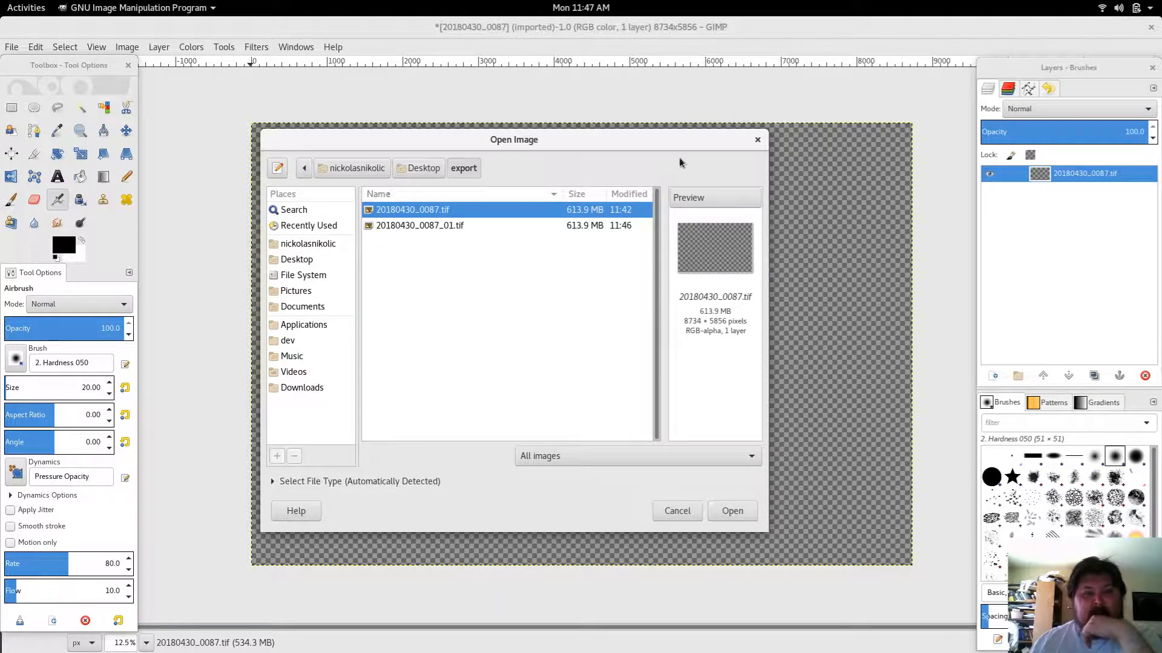
click(756, 140)
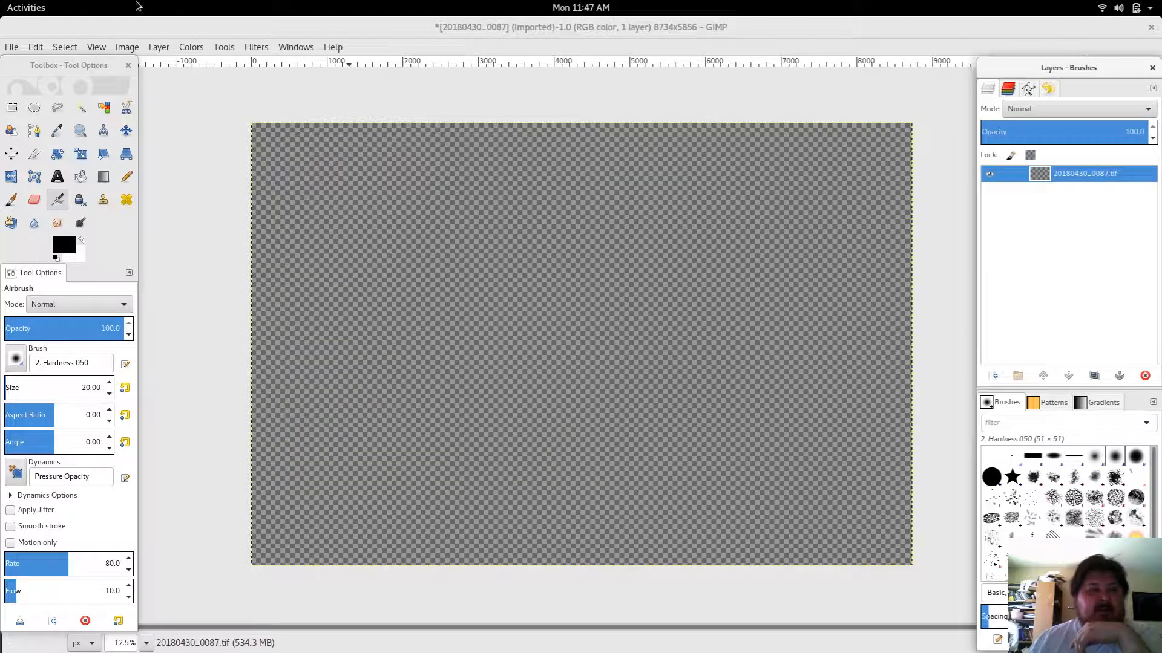
Step: Open GIMP's preferences and set the thumbnail size to Large (256x256)
click(34, 47)
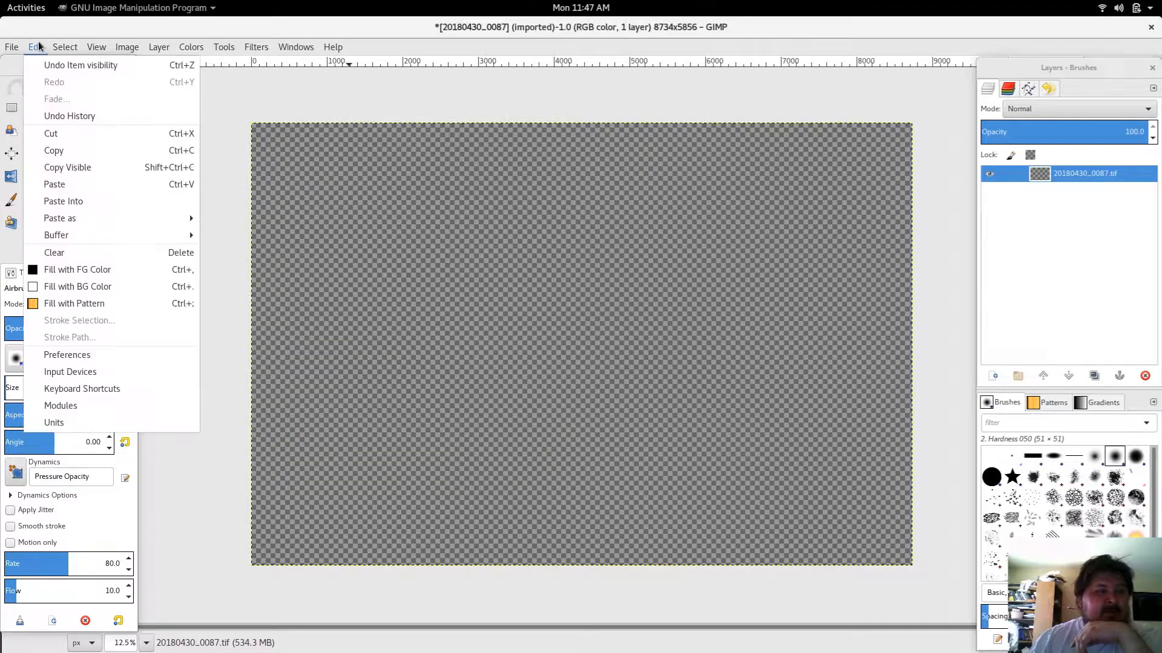
click(70, 357)
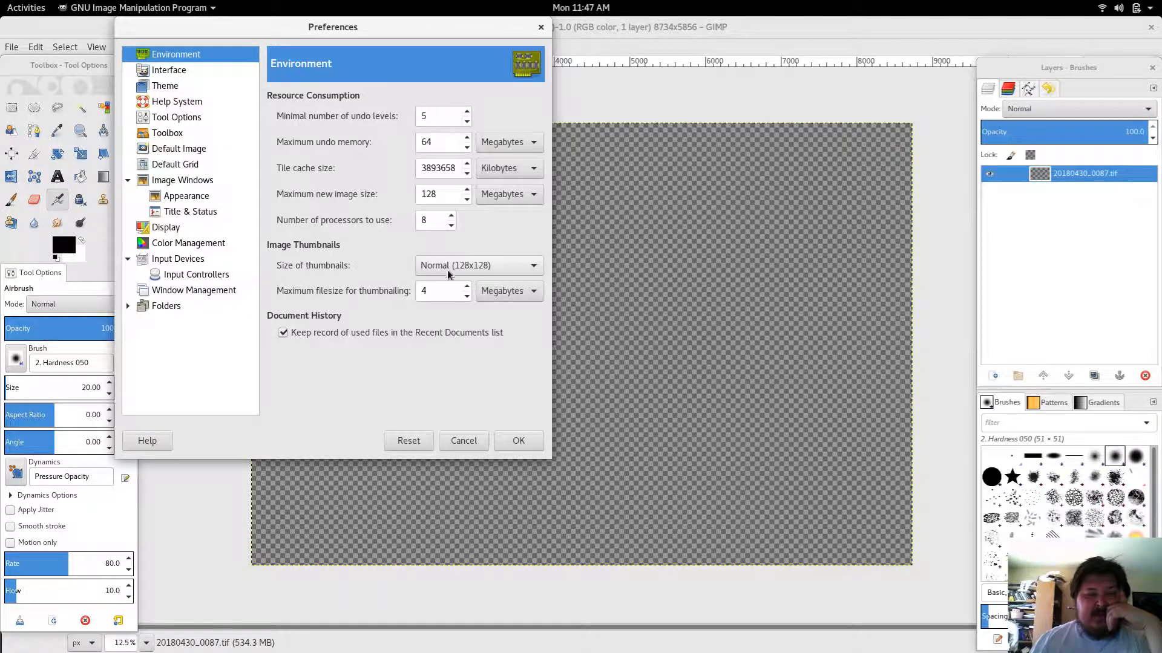
click(474, 267)
click(476, 267)
click(476, 267)
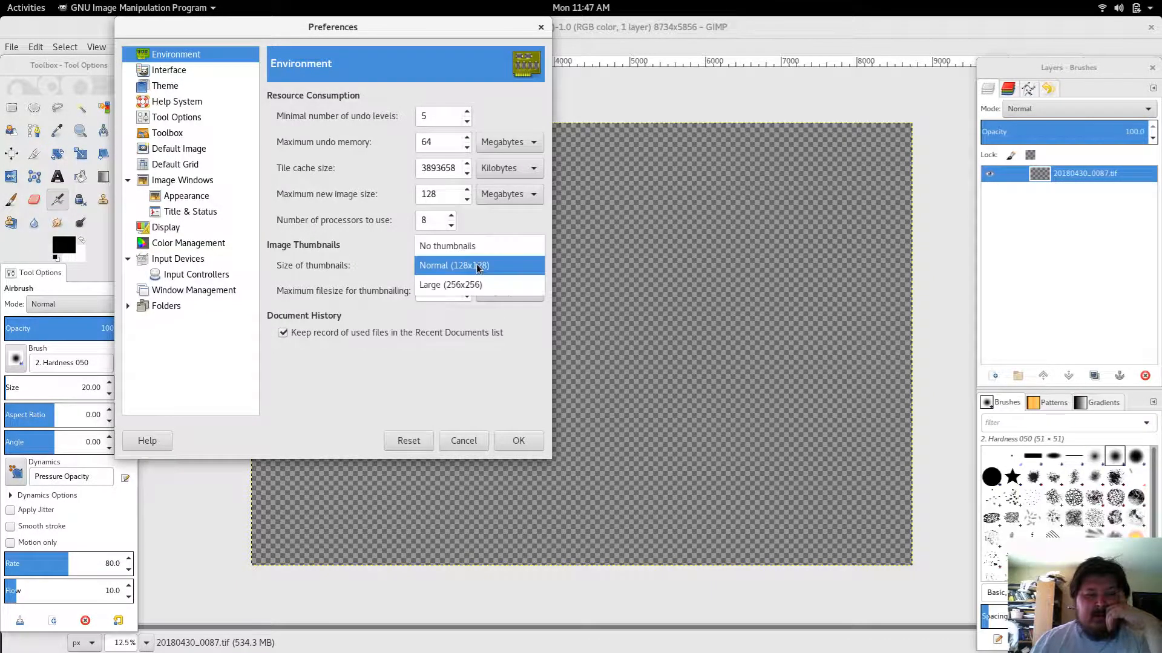
click(466, 283)
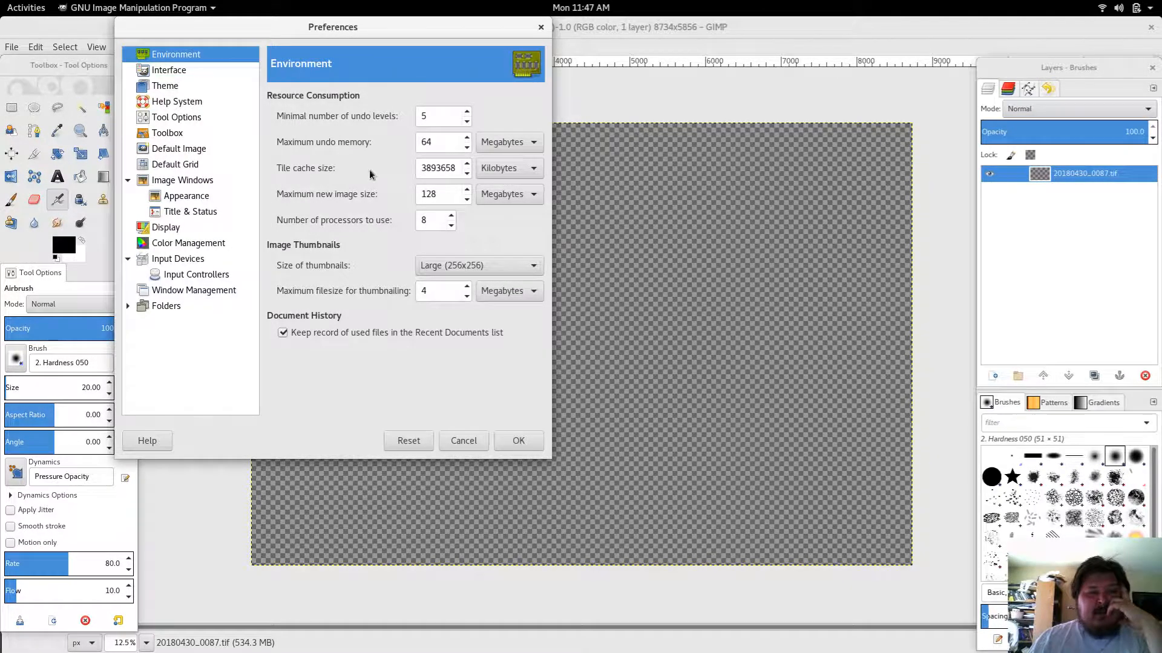
Step: Switch the tile cache size unit to Megabytes, set the maximum new image size to 3 Gigabytes, and apply
click(495, 174)
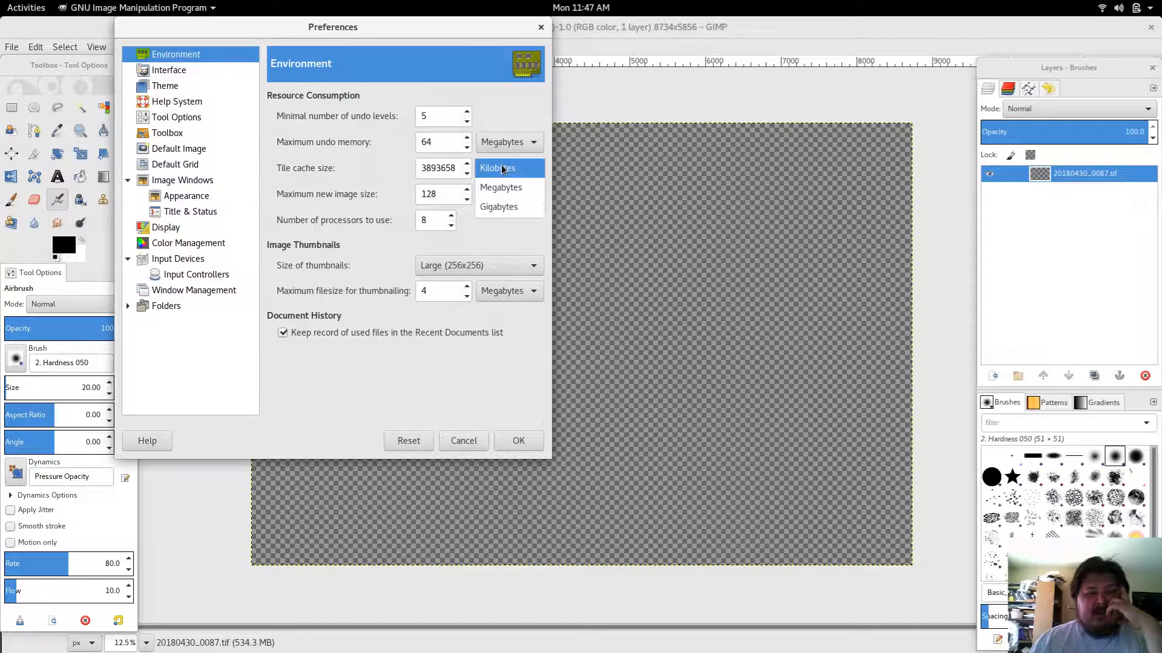
click(499, 187)
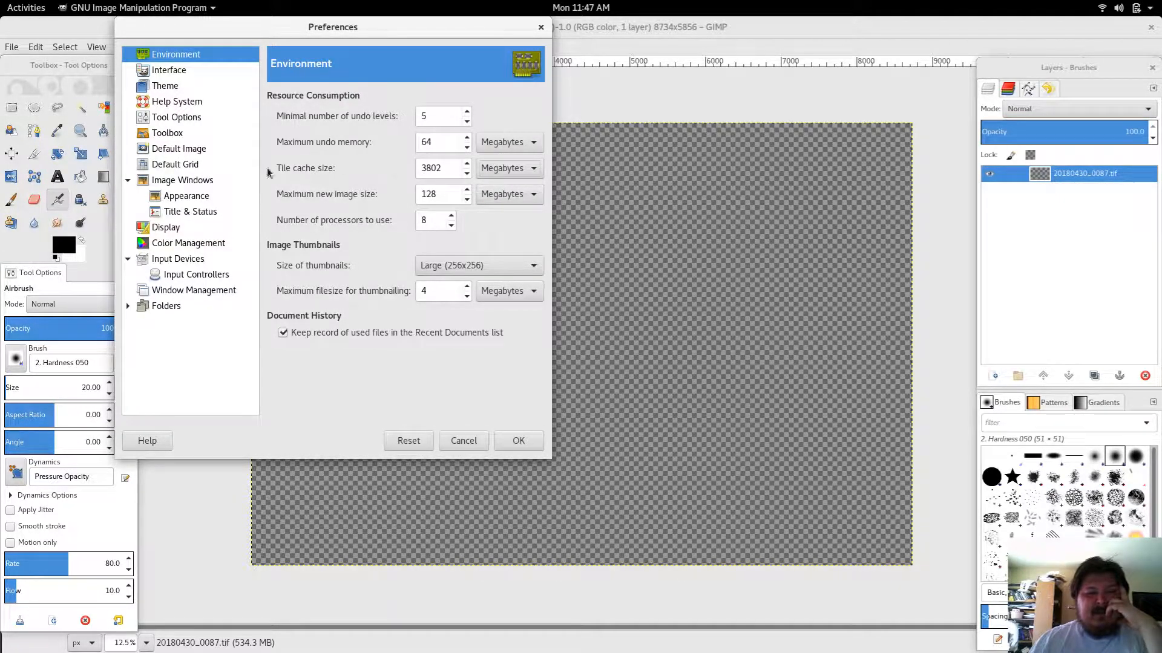
click(500, 197)
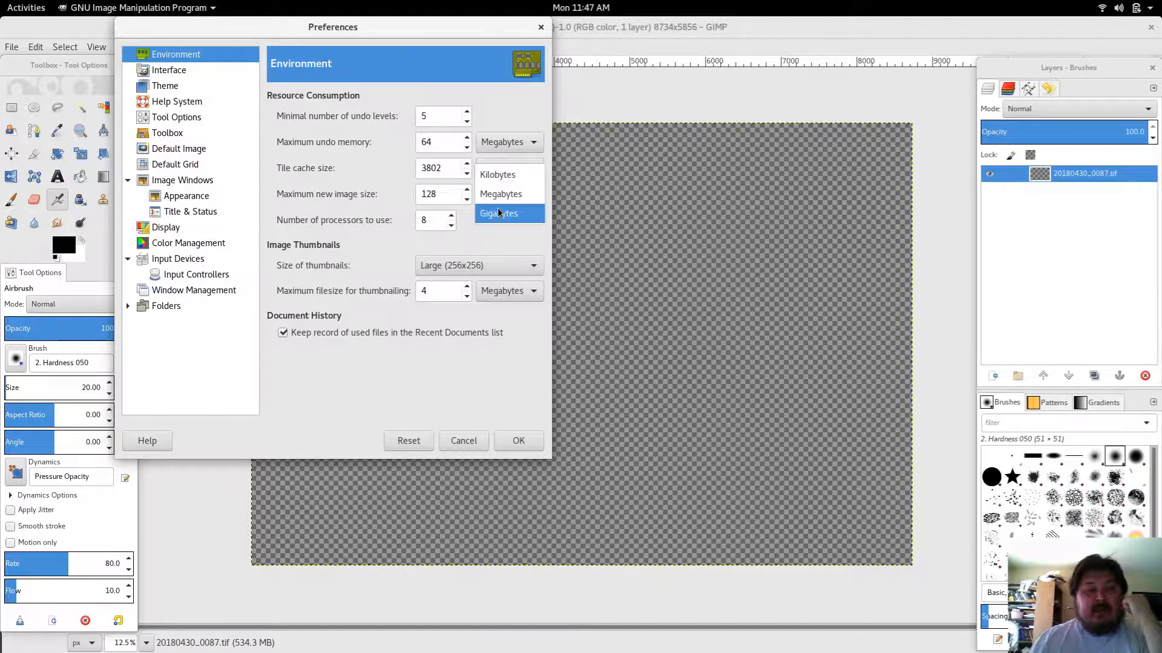
click(507, 210)
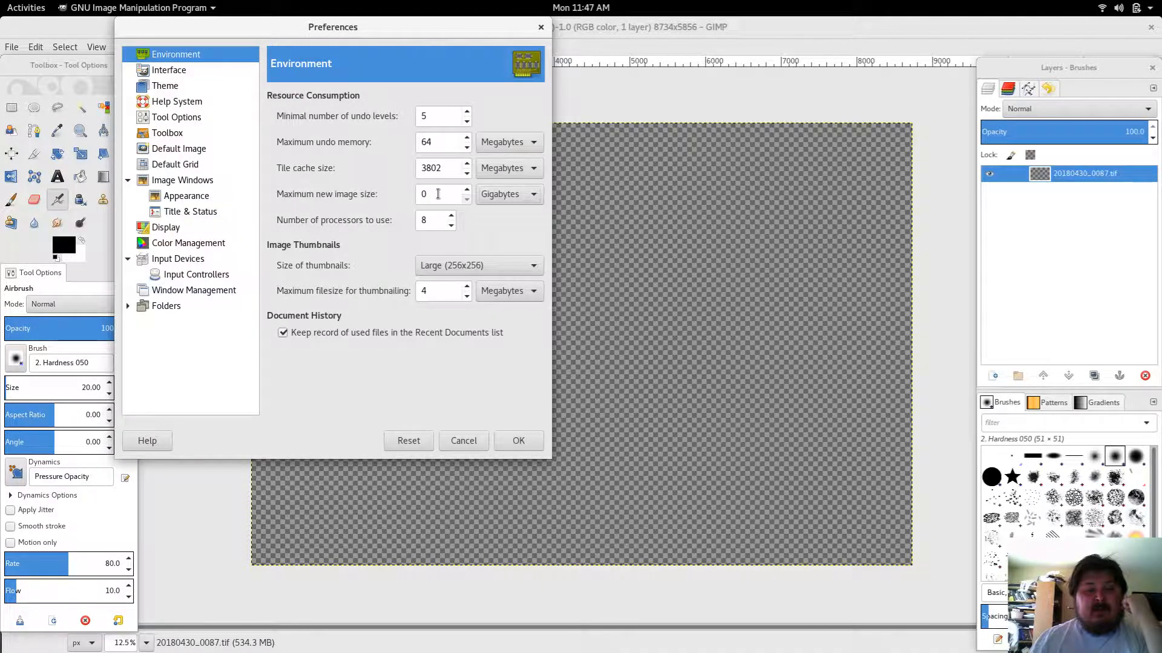
drag(436, 193, 415, 189)
text(3)
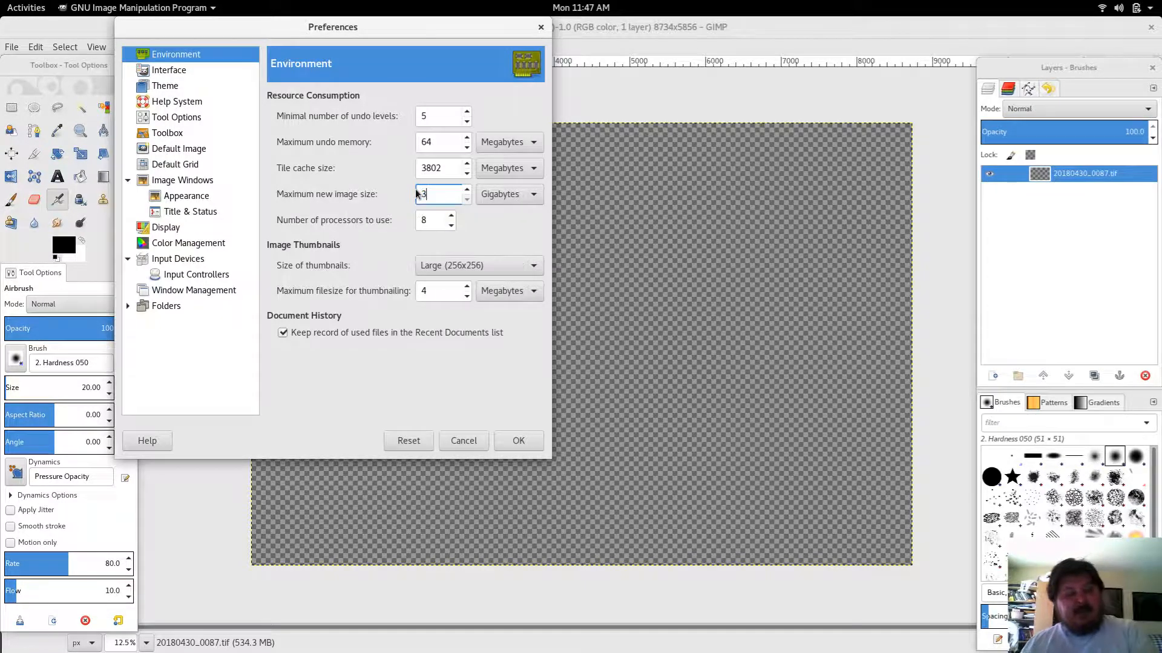
click(517, 440)
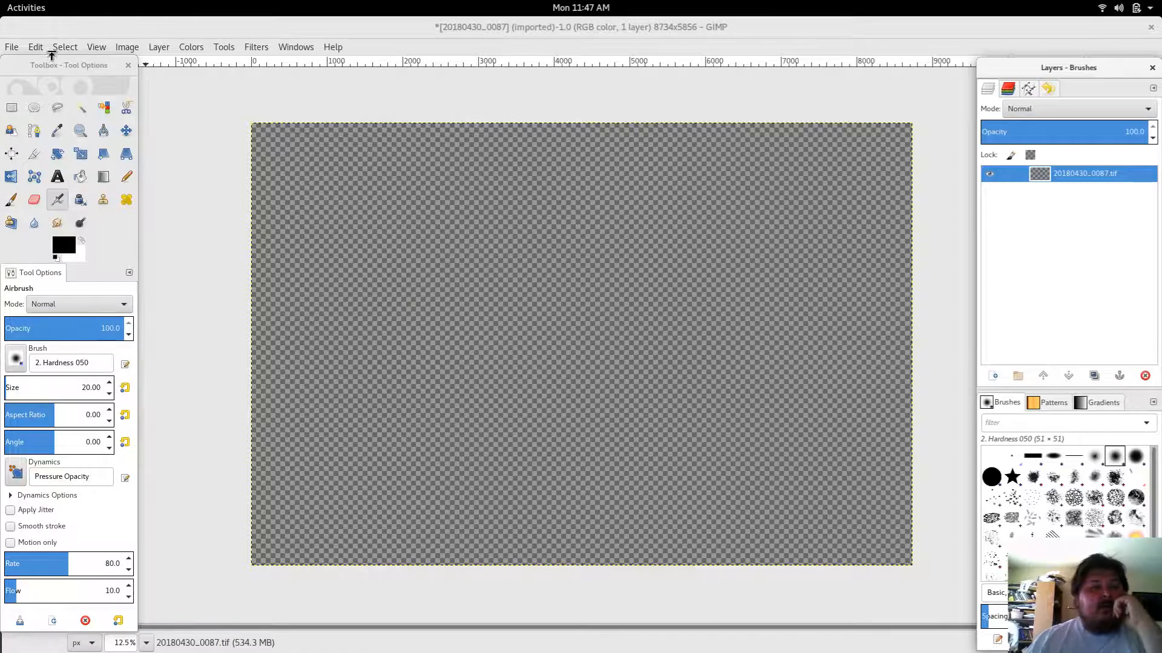
Step: Reopen 20180430_0087.tif from the export folder, dismiss the TIFF messages, and close the new image window
click(12, 47)
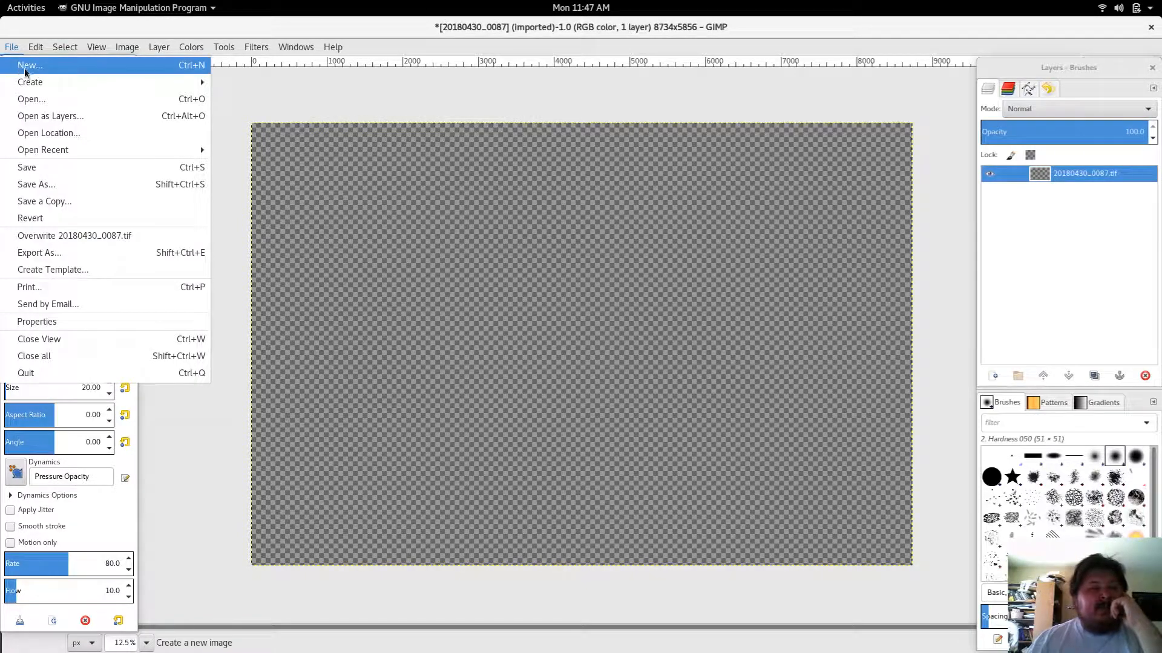
click(60, 98)
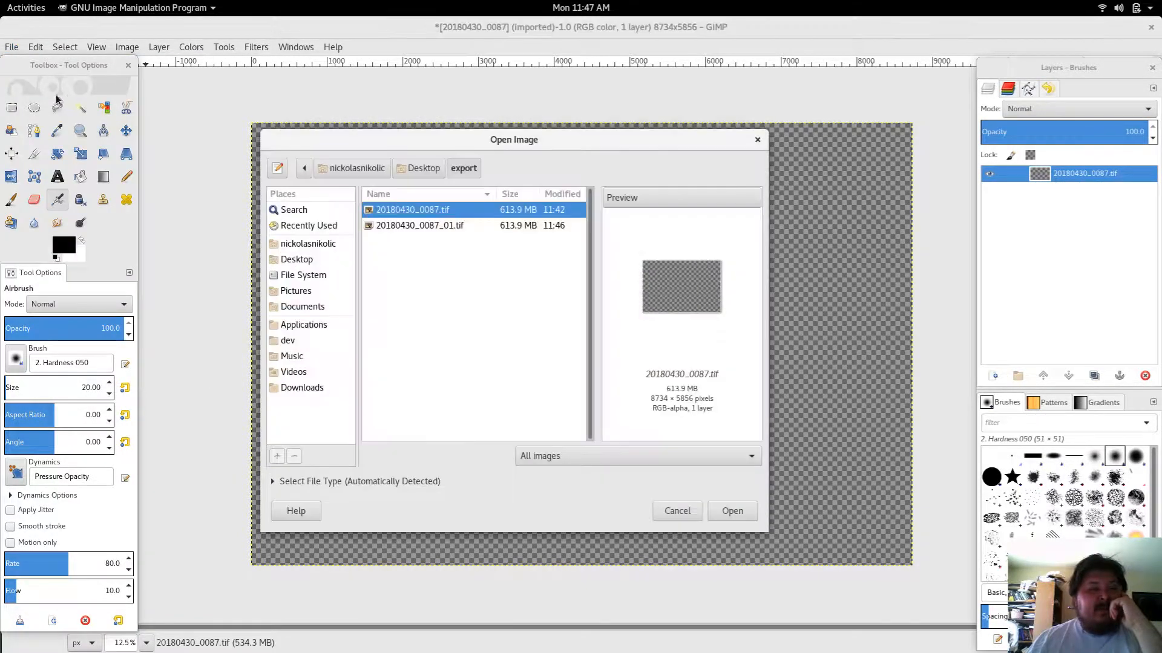
double_click(427, 215)
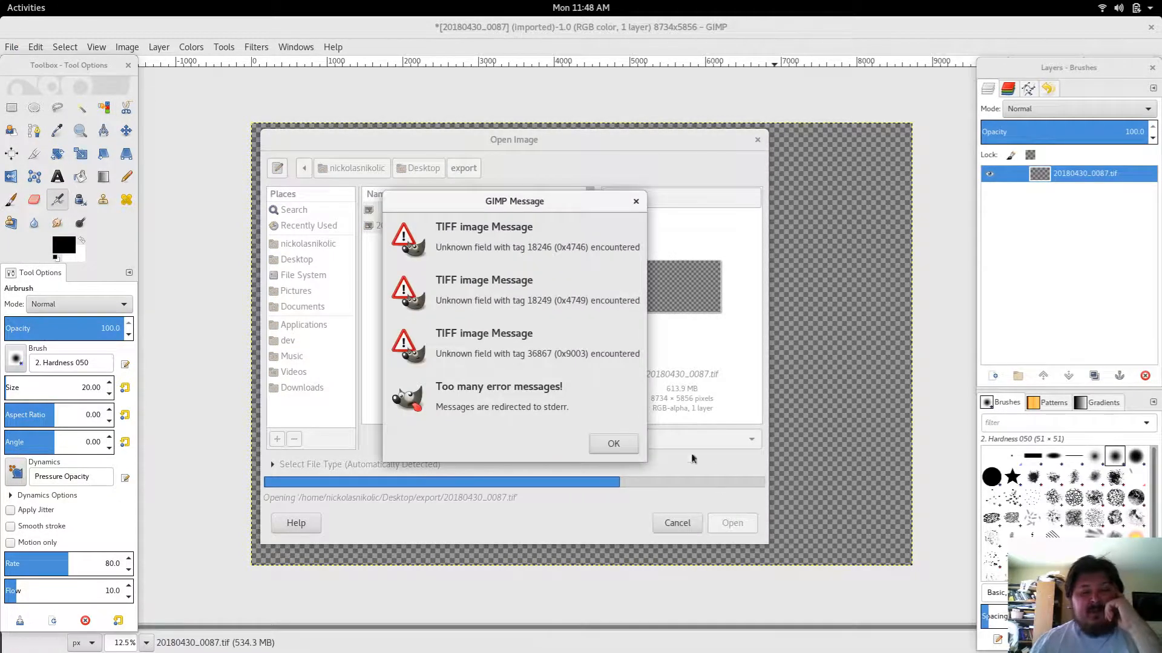
click(614, 444)
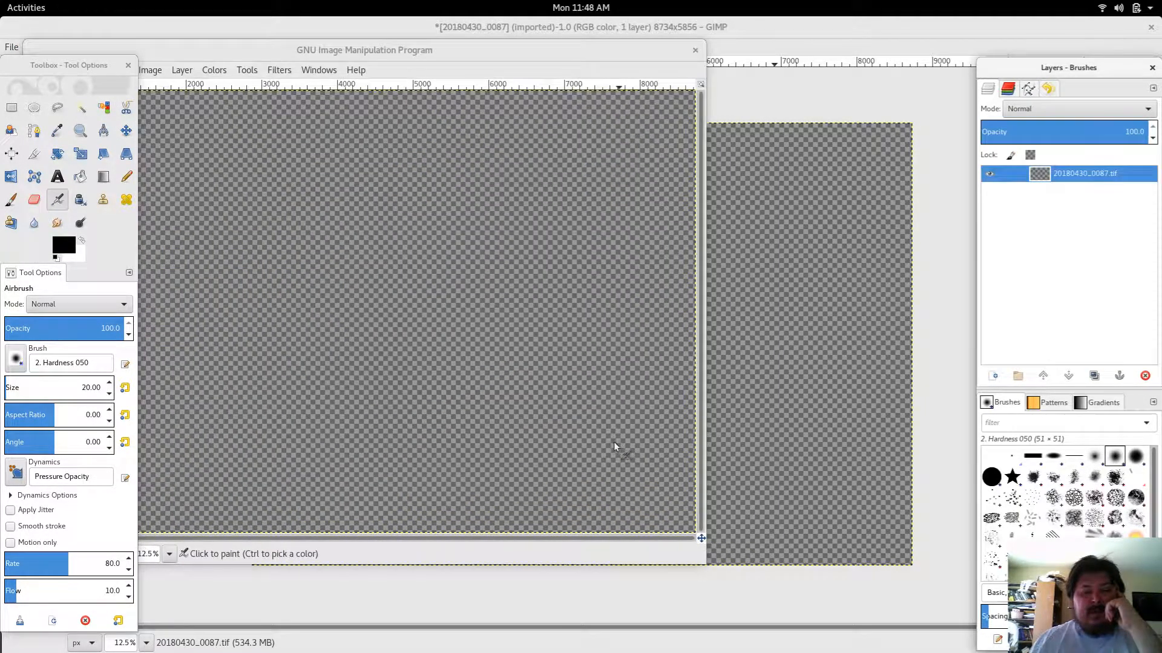
click(696, 50)
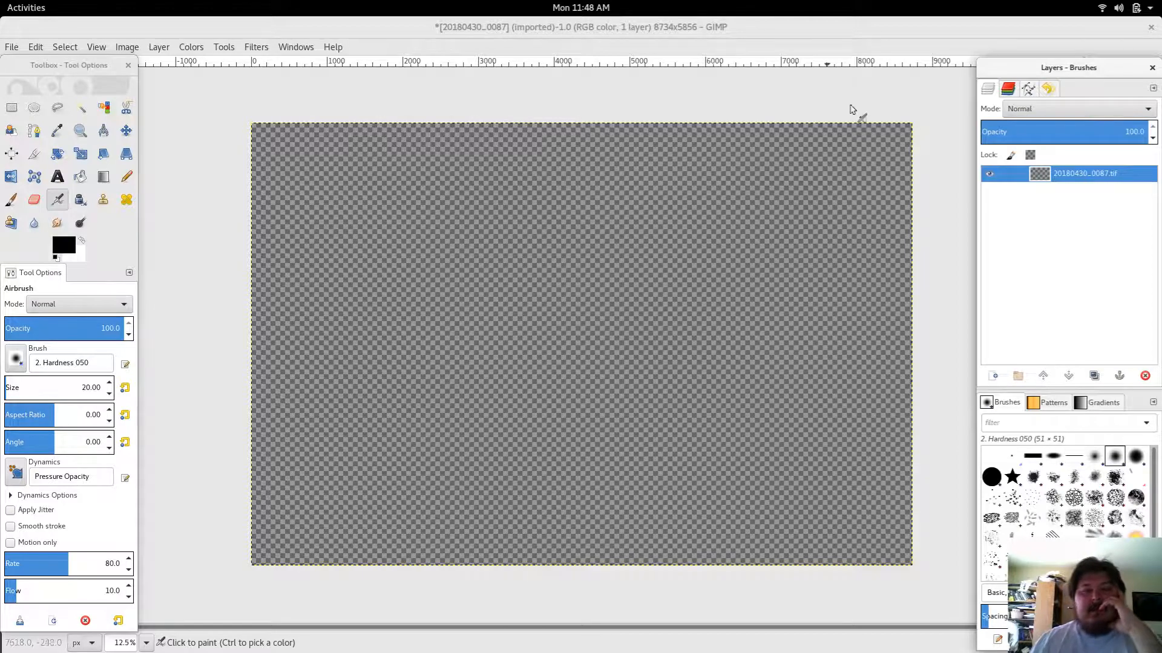
Step: Reposition the Layers – Brushes dock slightly
click(915, 80)
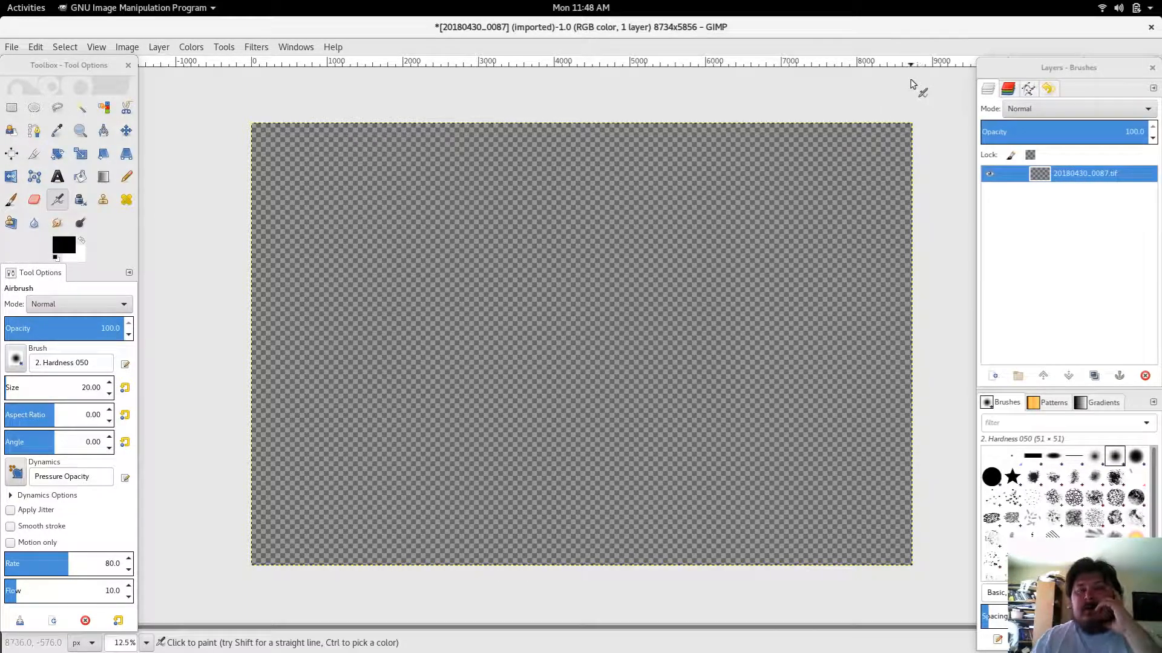
mouse_move(1007, 74)
mouse_down()
mouse_move(999, 97)
mouse_move(997, 82)
mouse_up()
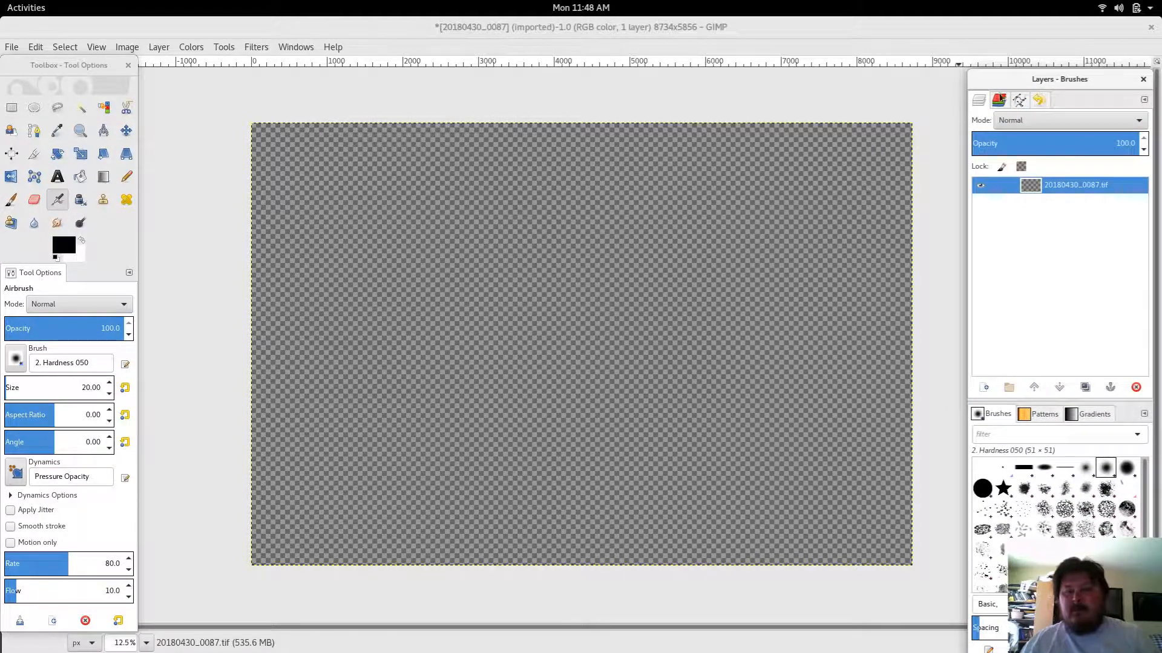
drag(1009, 74, 1002, 76)
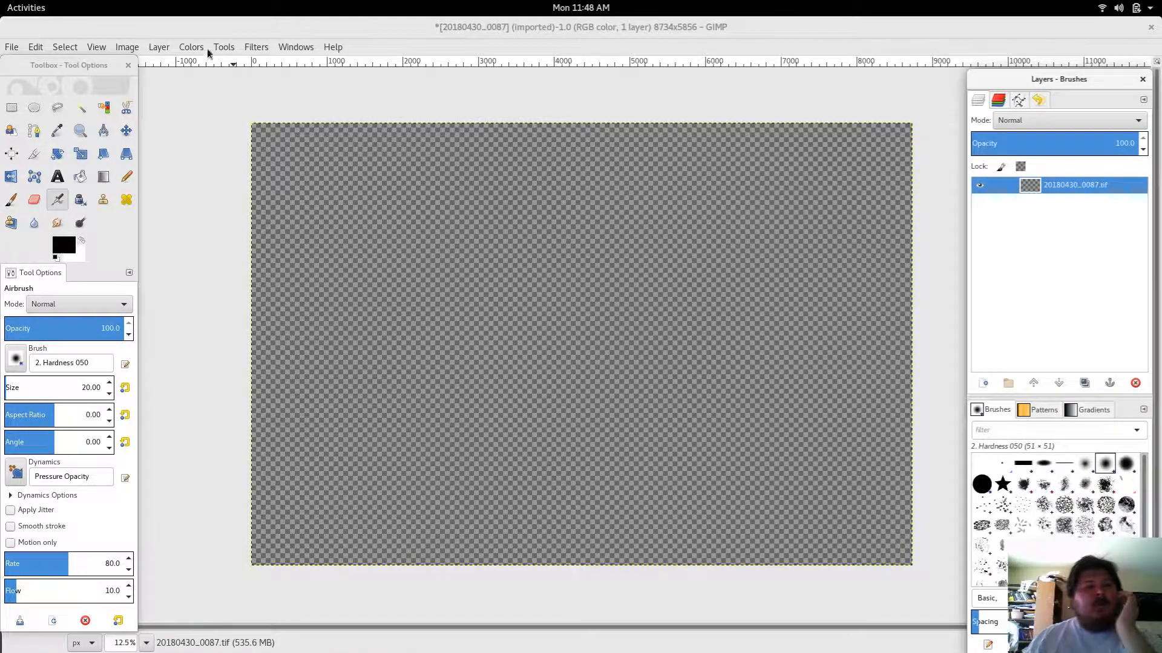
Step: Preview 20180430_0087_01.tif in the Open Image dialog of the export folder, then cancel without opening it
click(13, 47)
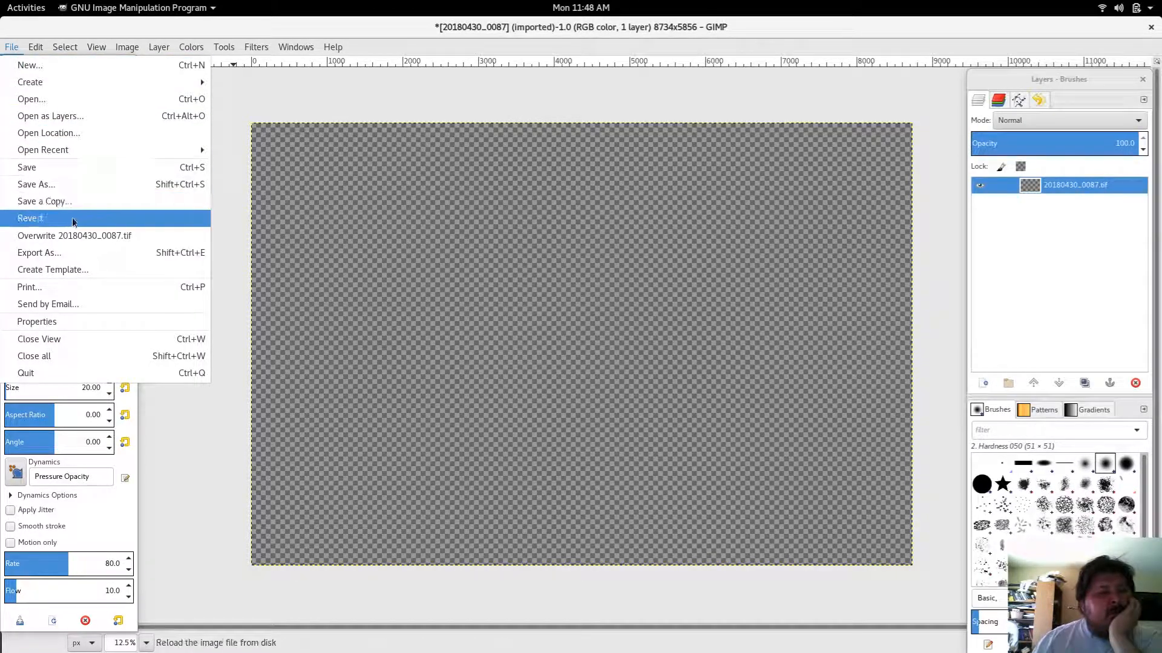
click(47, 104)
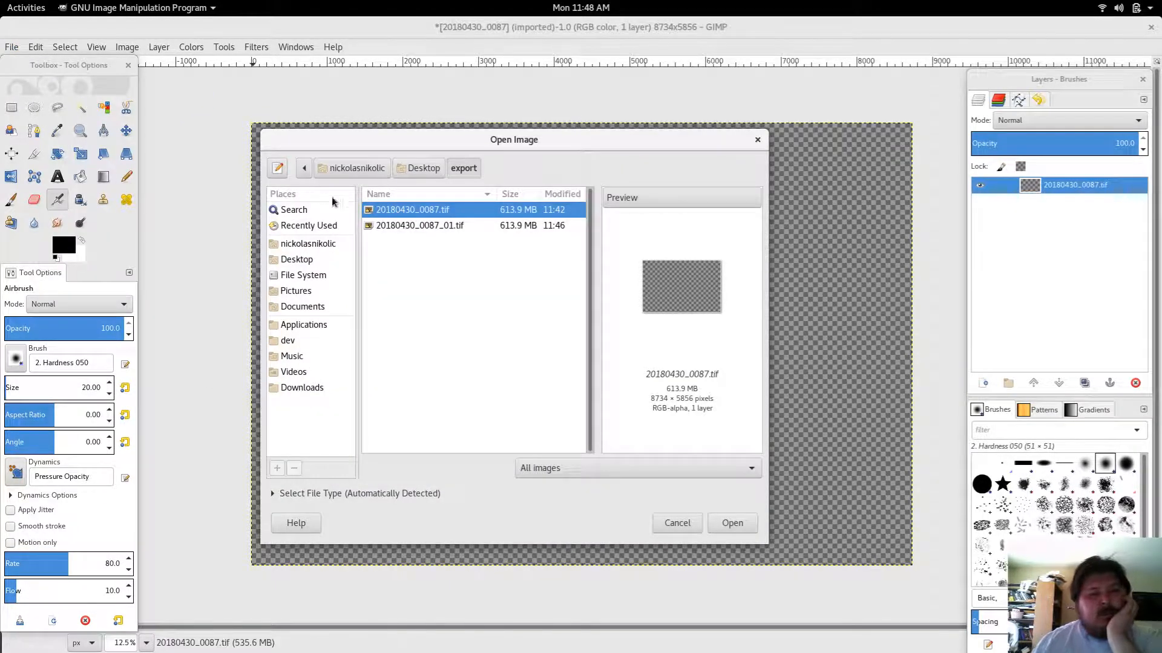
click(380, 227)
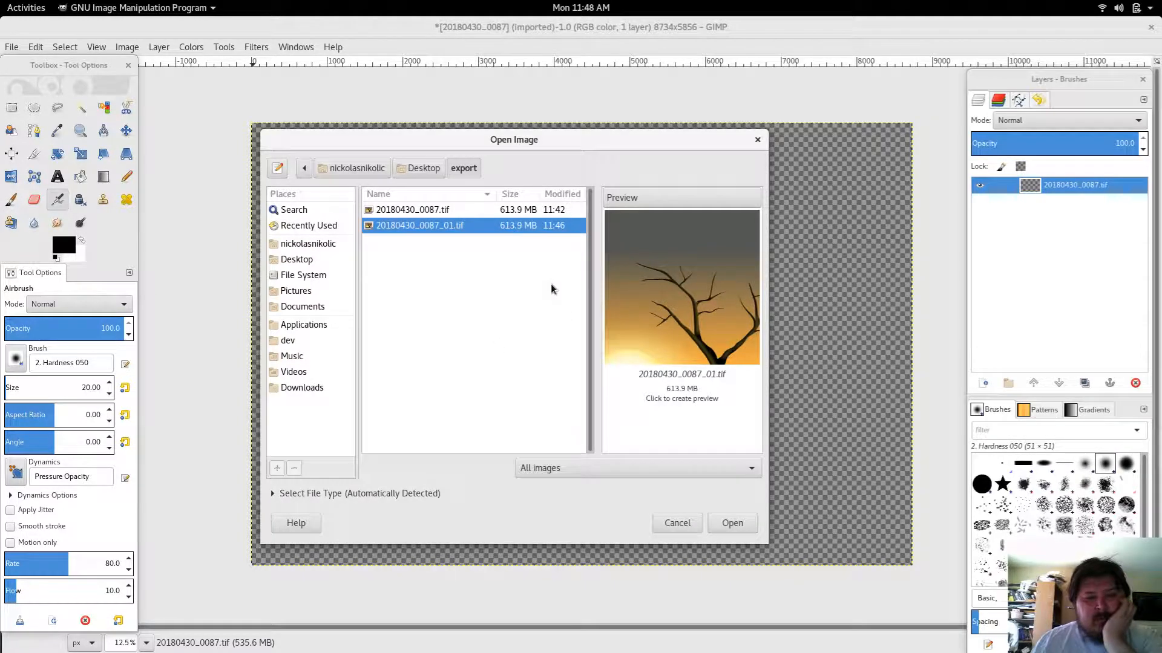
click(667, 397)
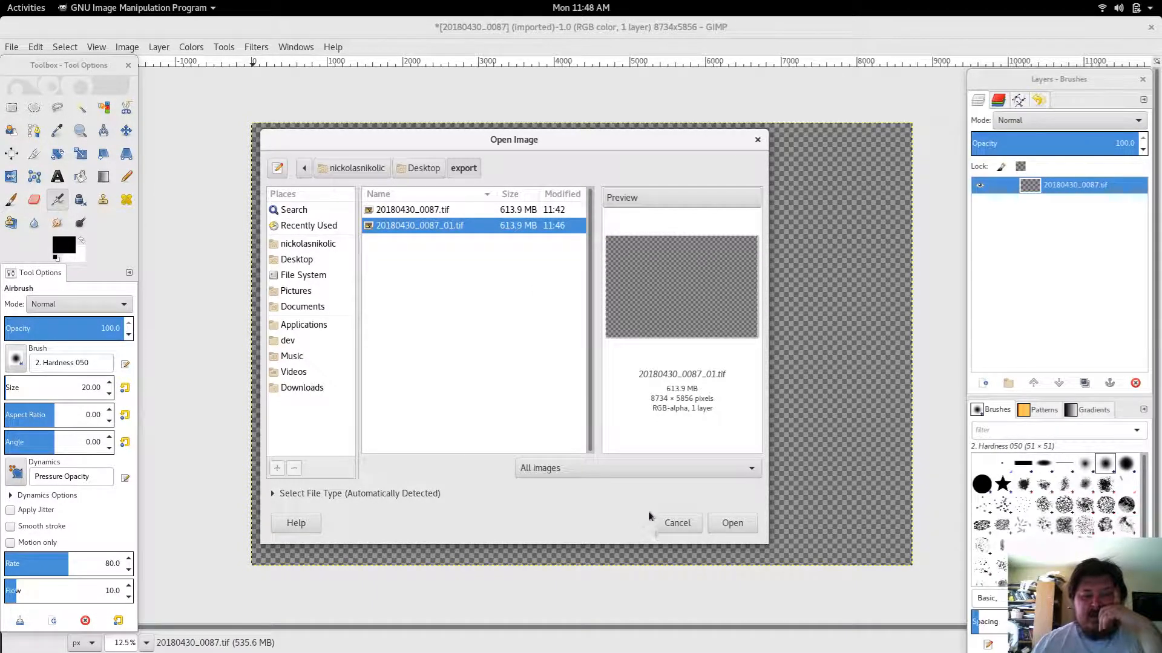
click(659, 524)
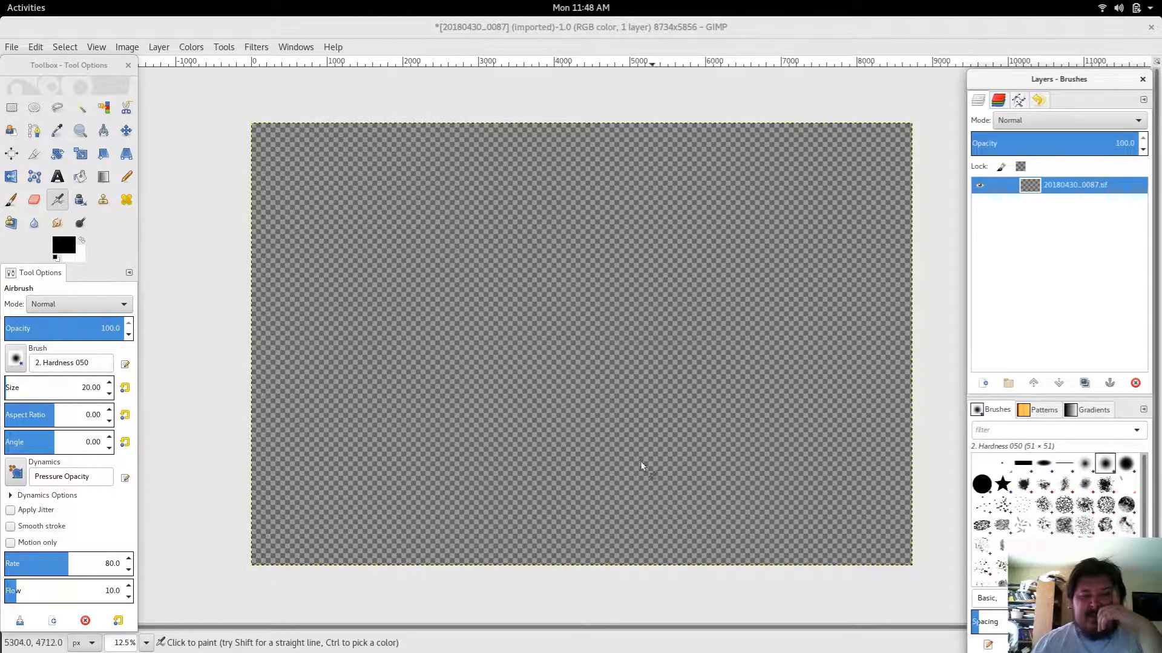
Step: Open the Color Management preferences and set the mode of operation to No color management
click(11, 49)
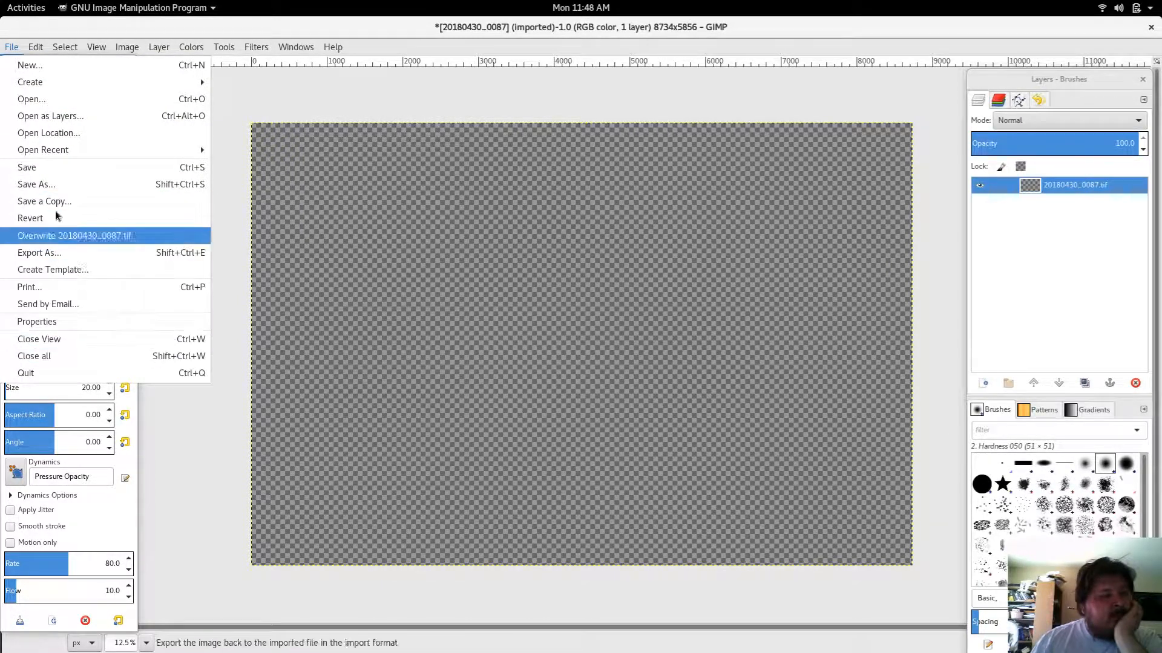
click(38, 48)
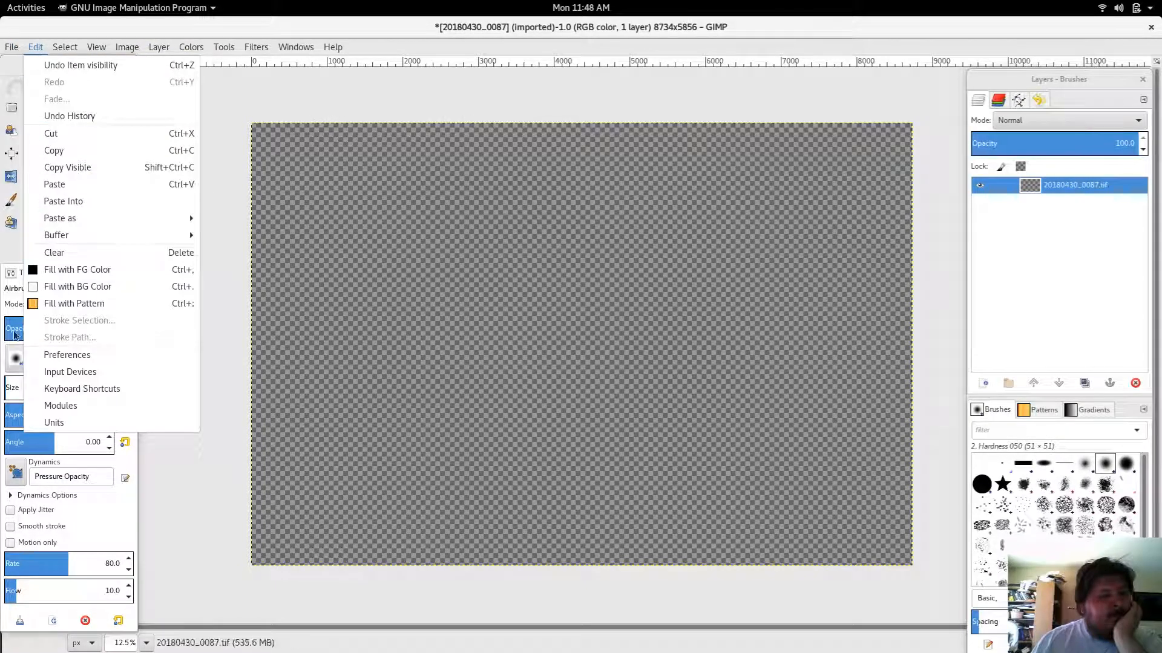
click(64, 352)
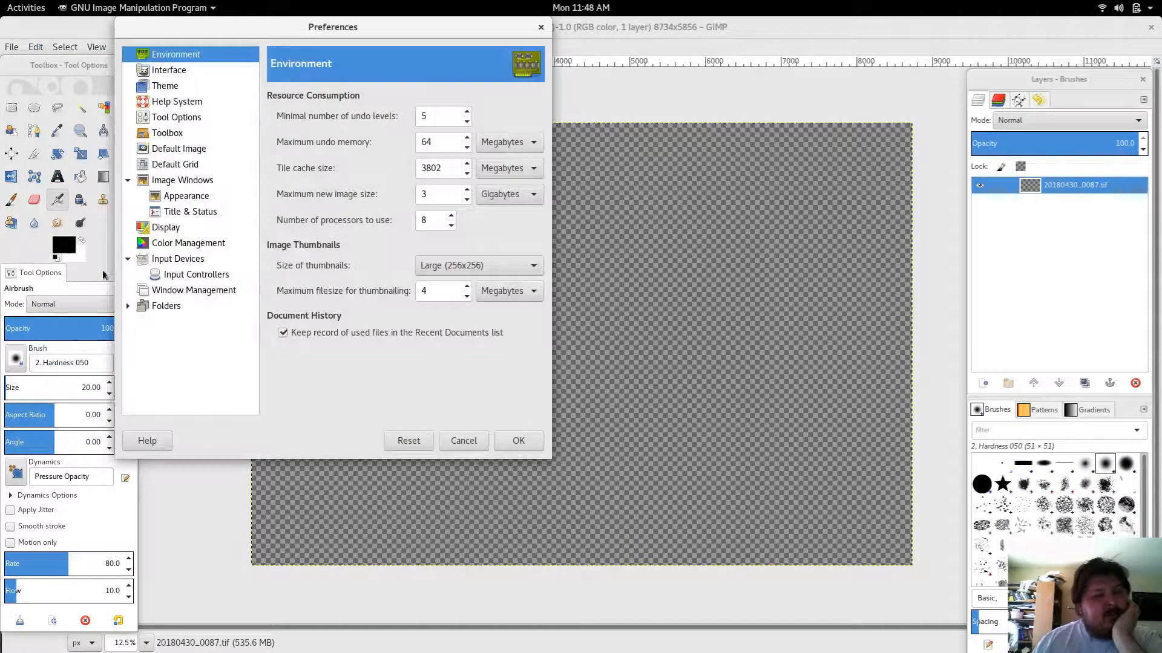
click(183, 245)
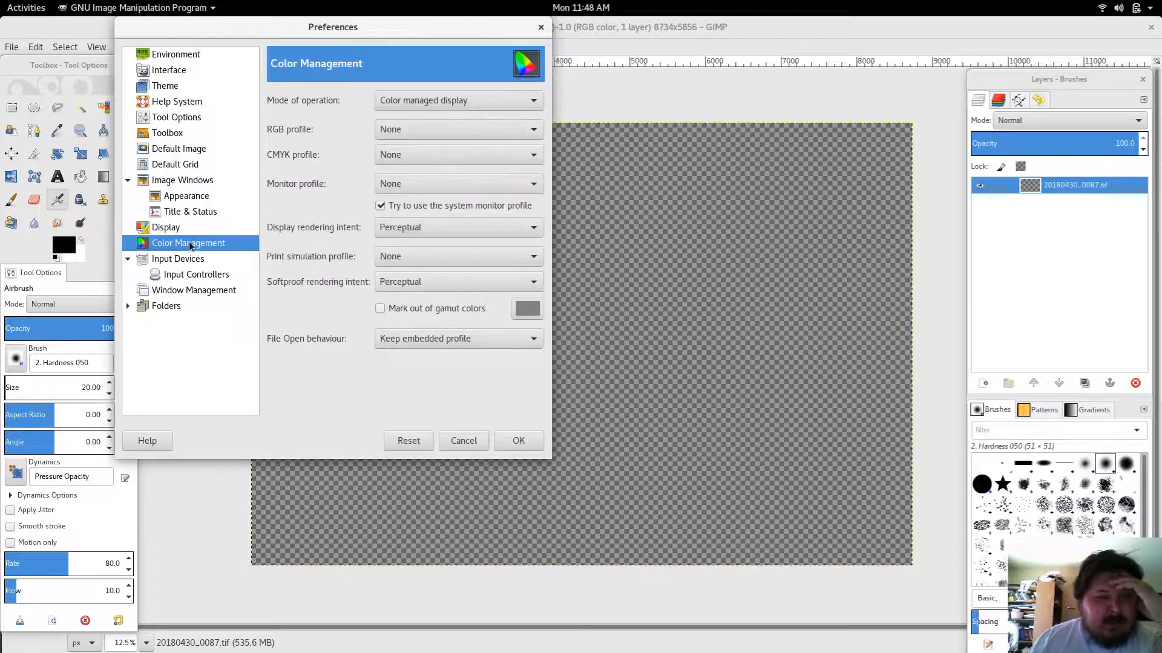
click(522, 106)
click(518, 82)
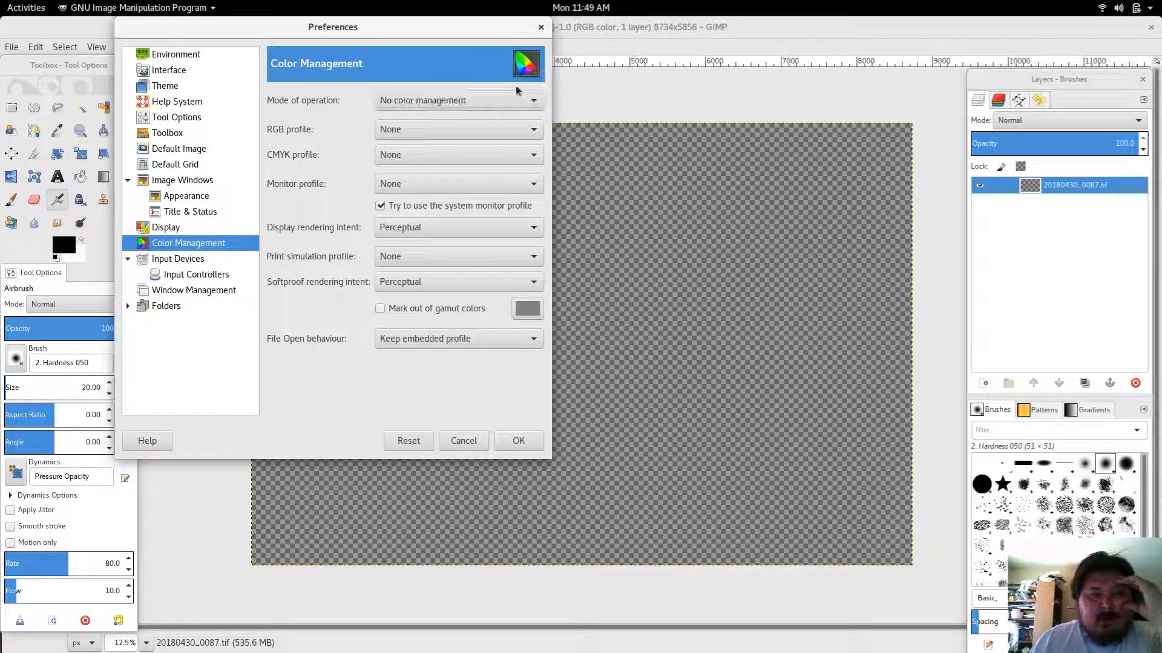
Step: Inspect the RGB, CMYK and monitor profile options, leaving each at None
click(467, 132)
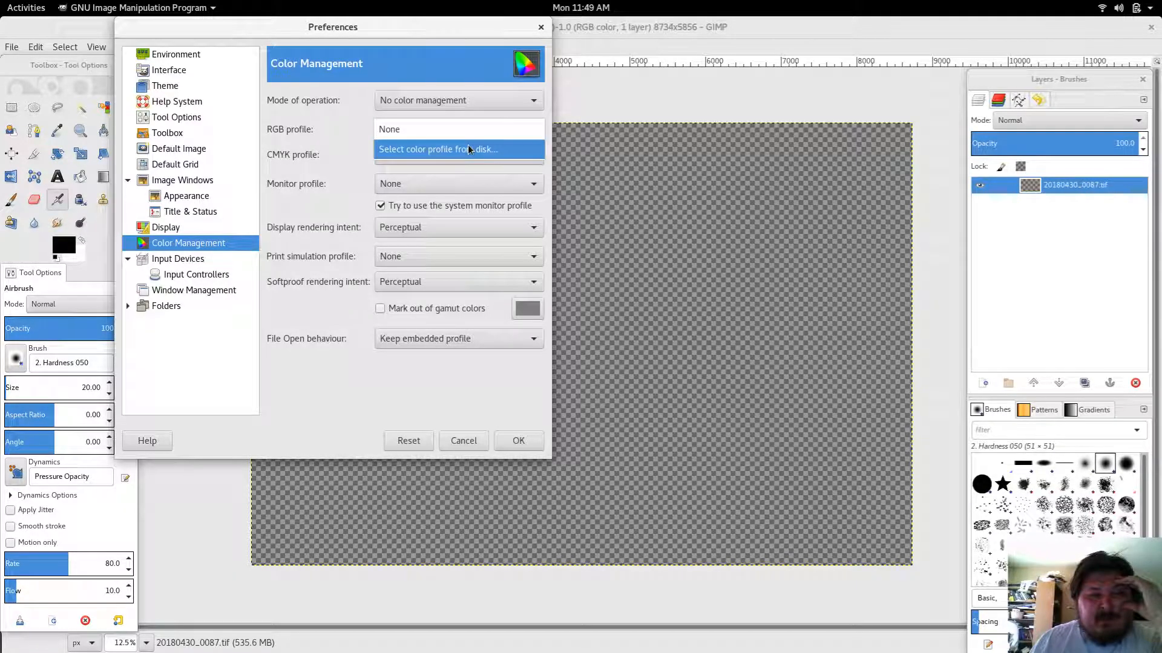
click(470, 137)
click(449, 159)
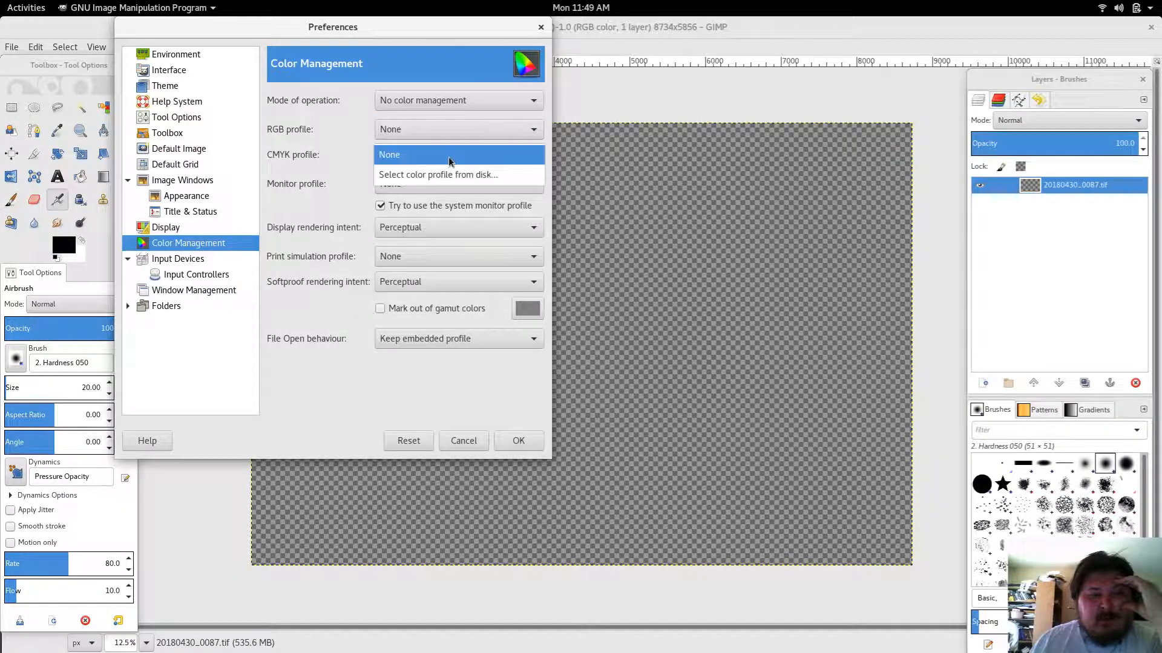
click(451, 162)
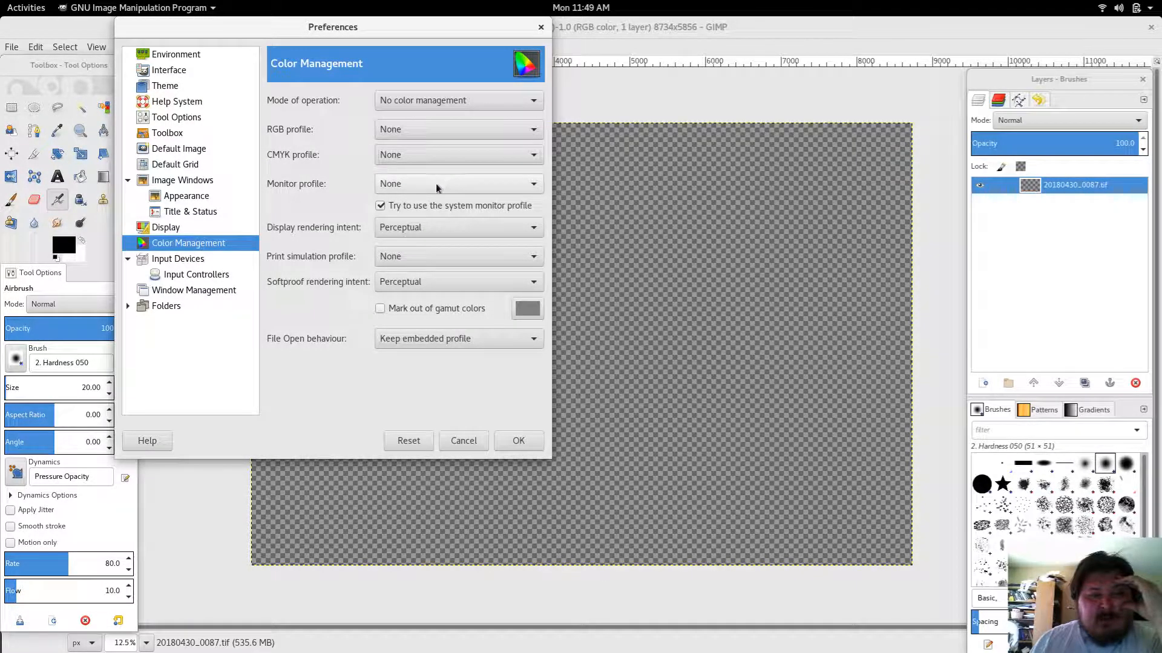
click(436, 186)
click(437, 189)
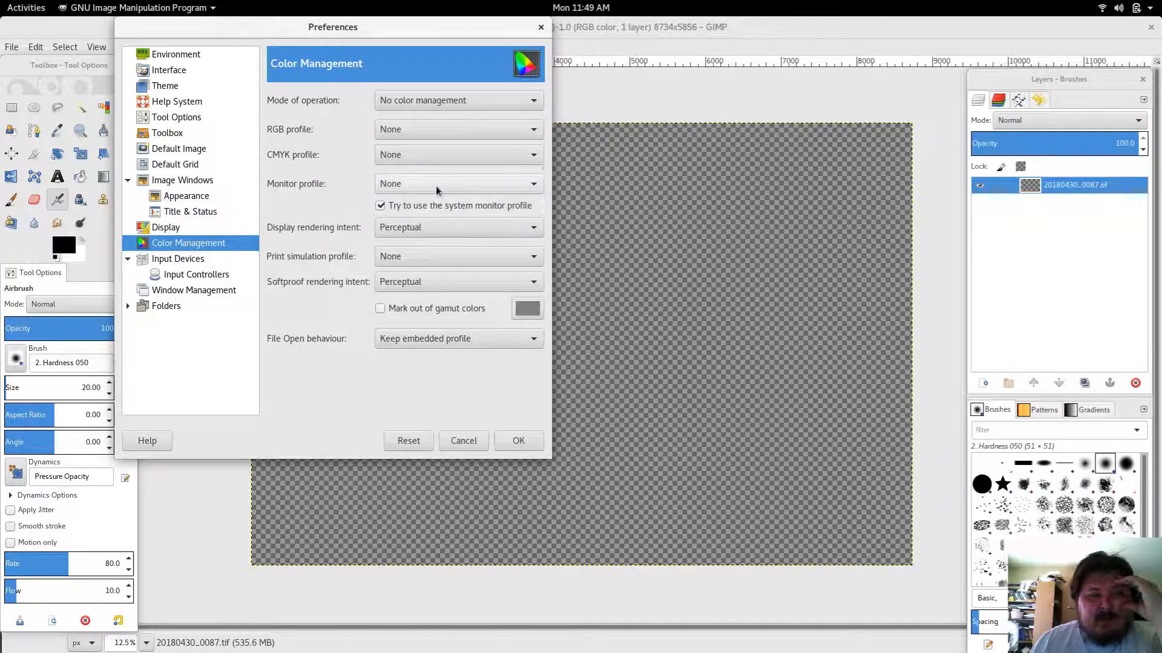
Step: Try an Absolute colorimetric display rendering intent and browsing for an RGB profile, then restore the Perceptual intent
click(419, 229)
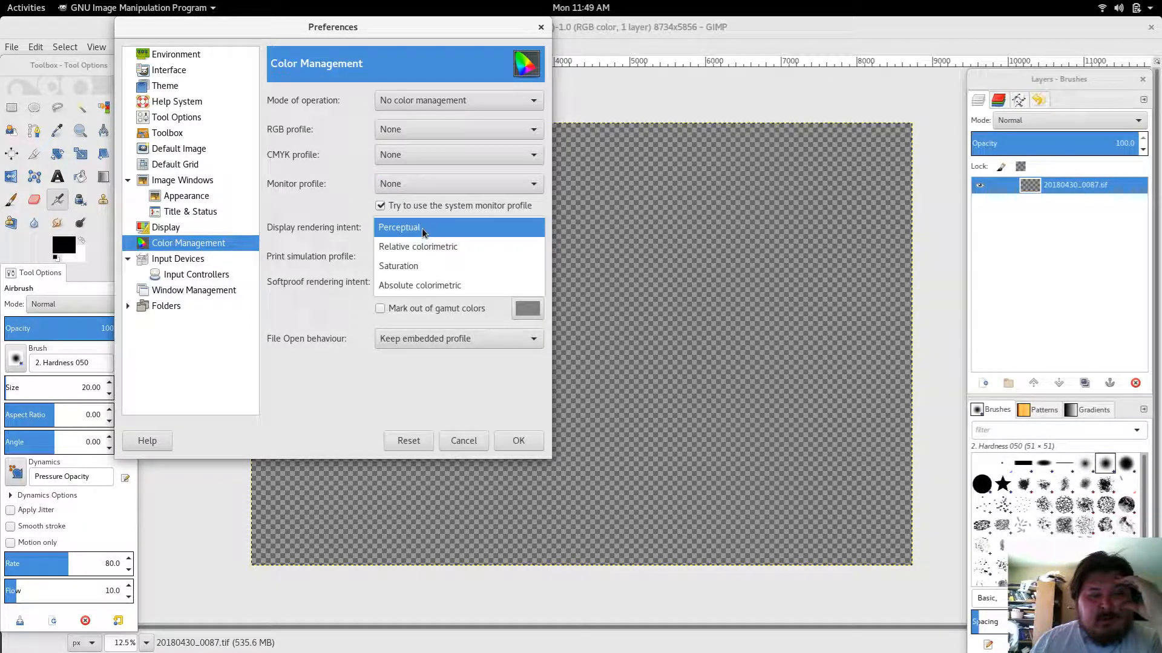
click(424, 286)
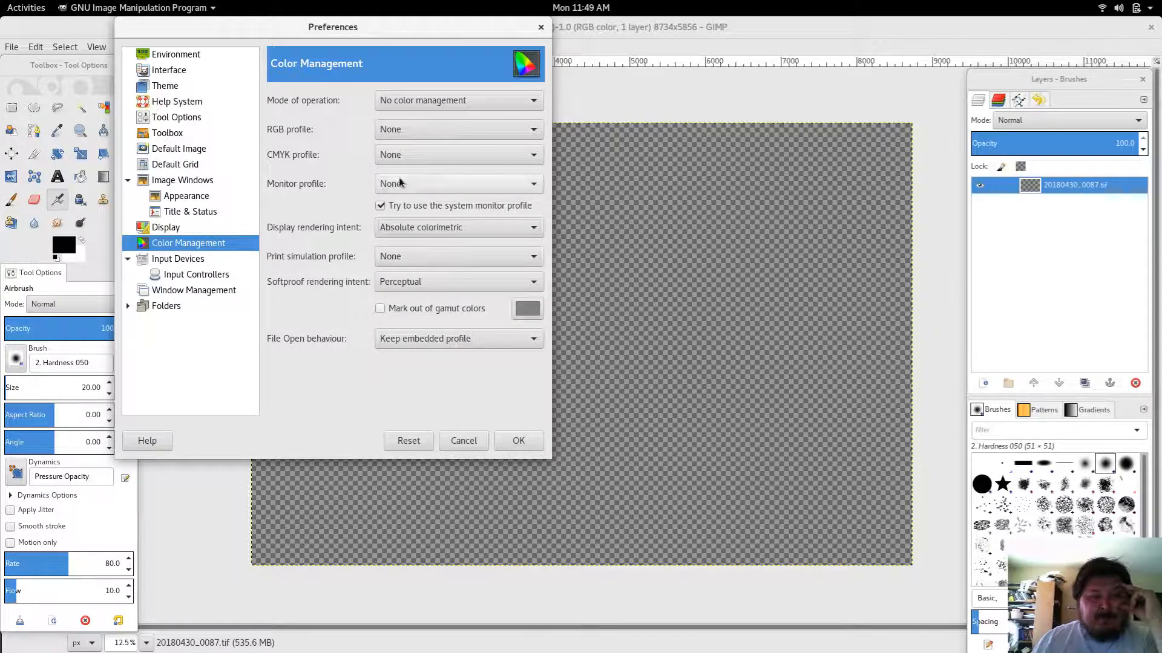
click(421, 131)
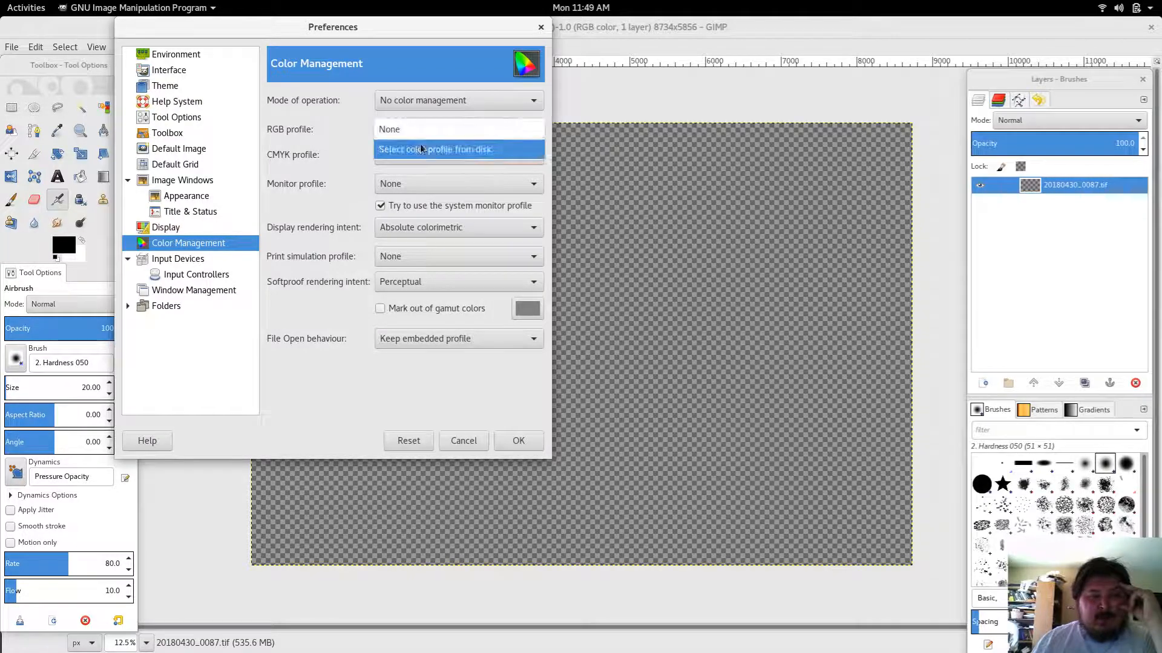
click(425, 150)
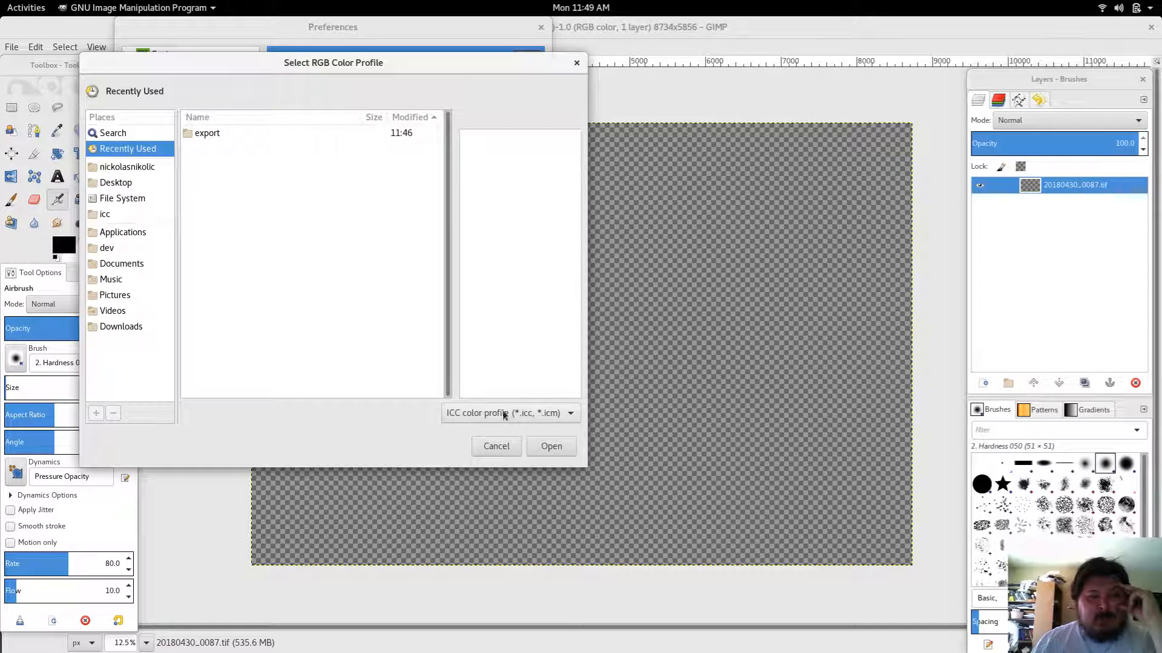
click(501, 449)
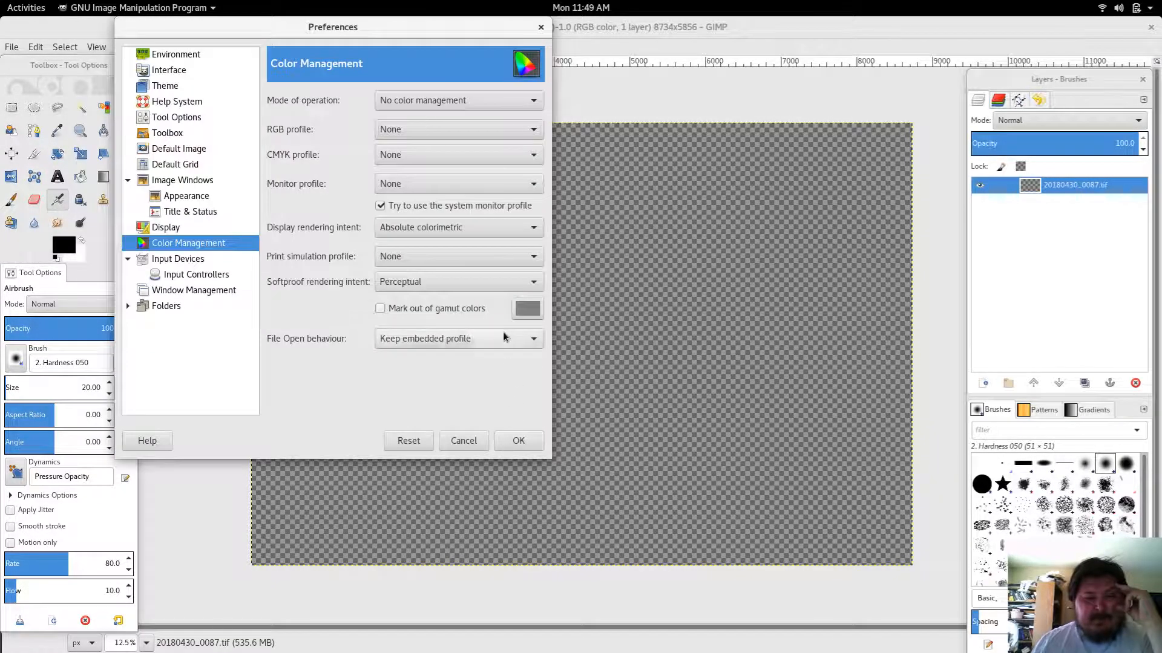
click(426, 226)
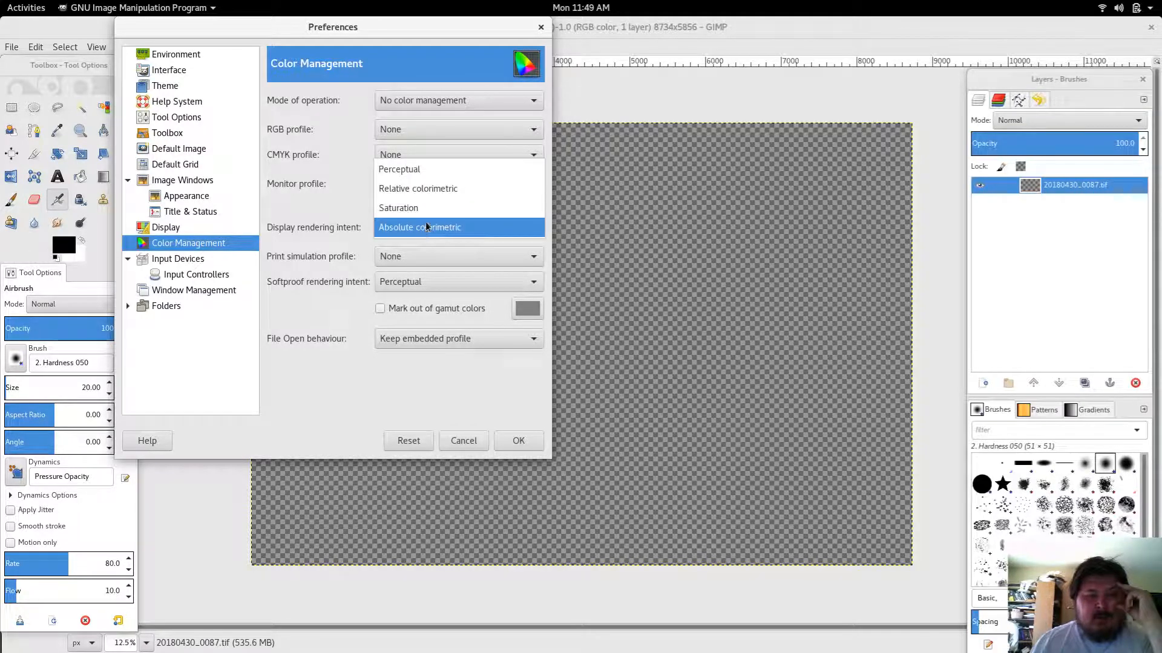
click(425, 172)
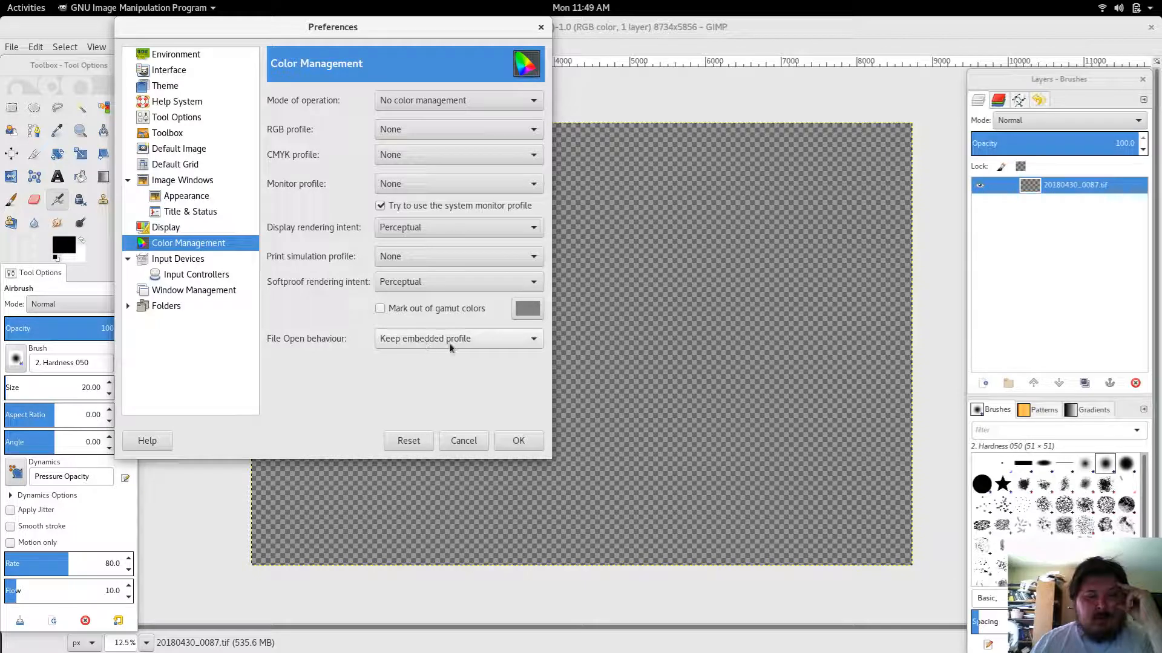
Step: Set the file open behaviour to Convert to RGB workspace and apply the preferences
click(422, 340)
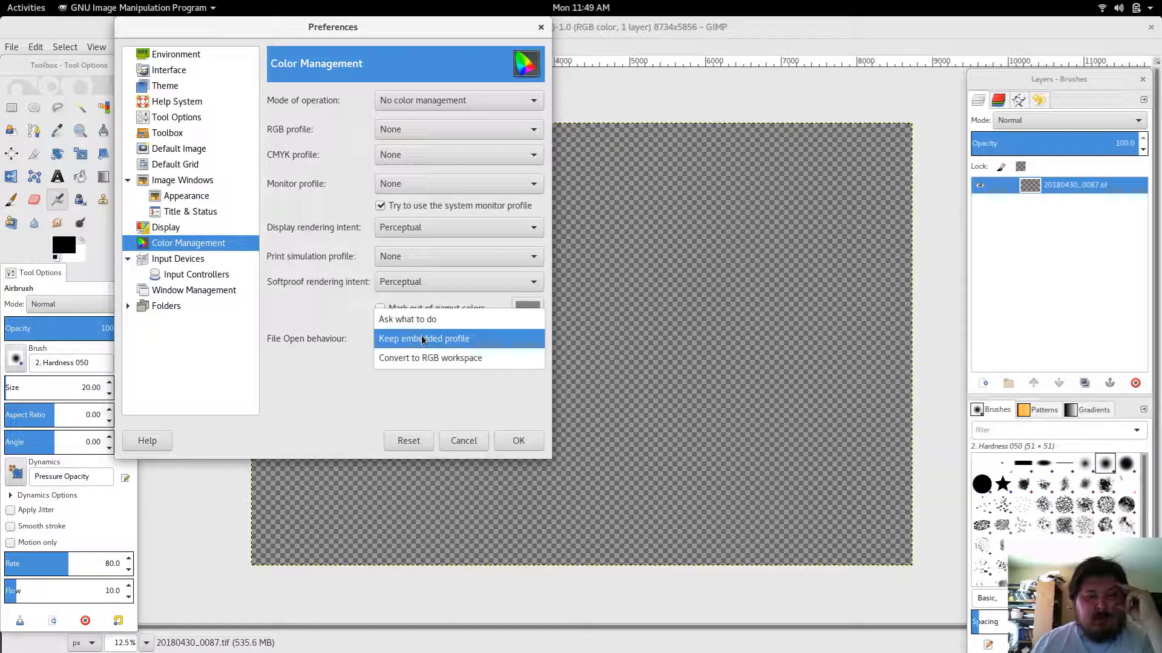
click(423, 359)
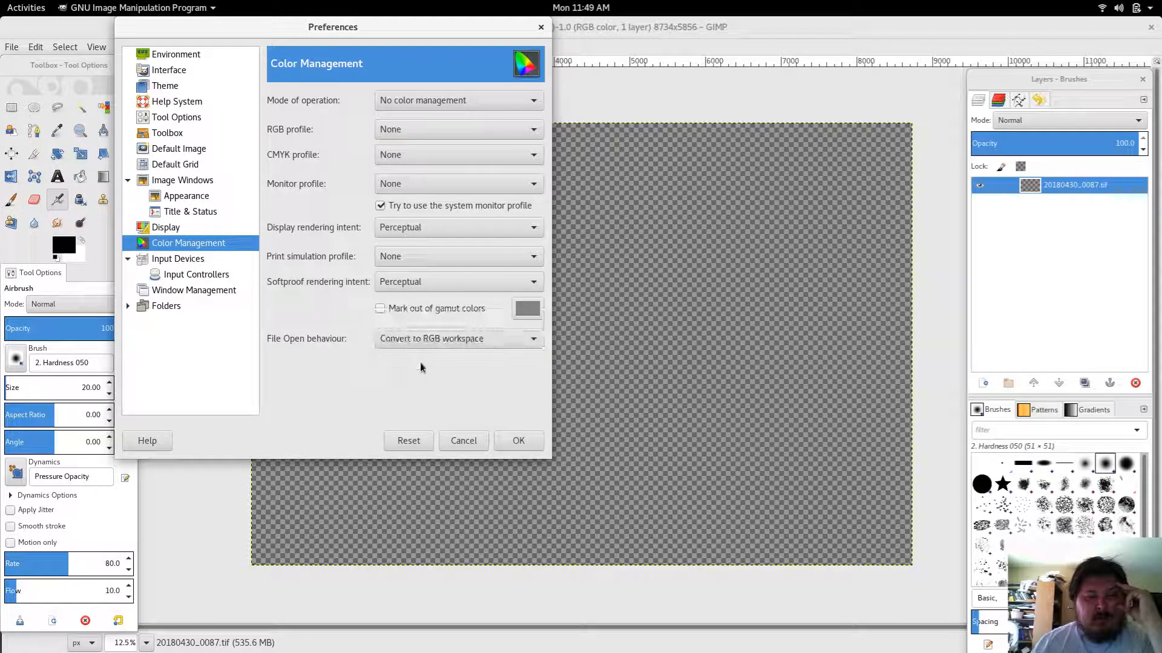
click(512, 440)
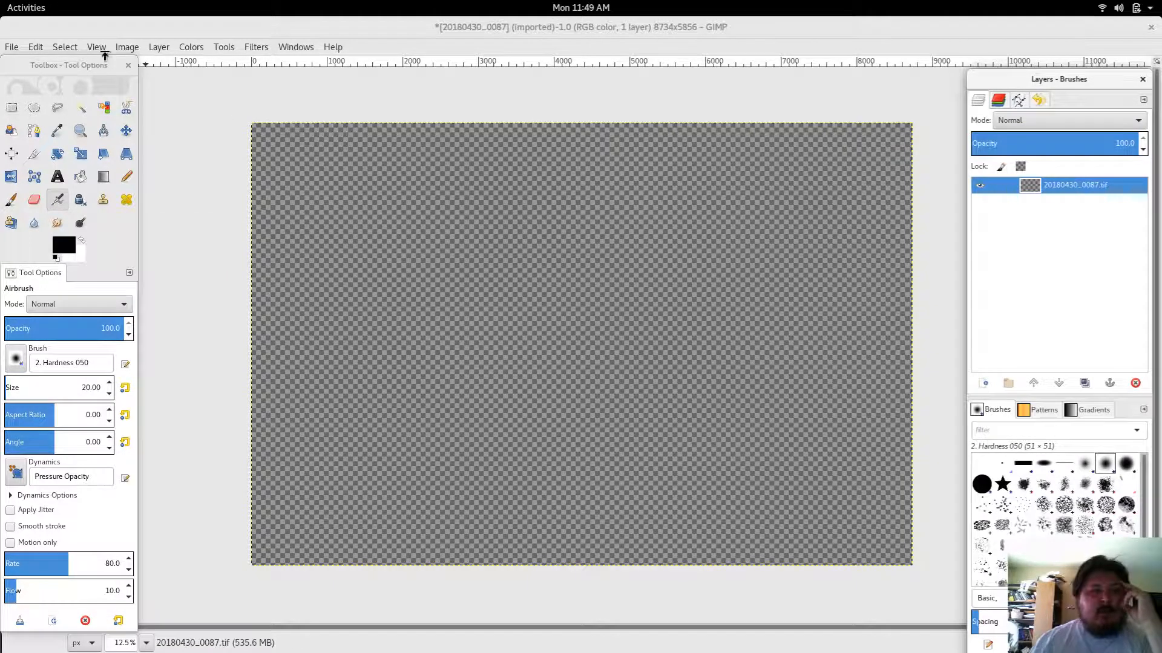
Step: Close the current image, discarding its changes
click(18, 46)
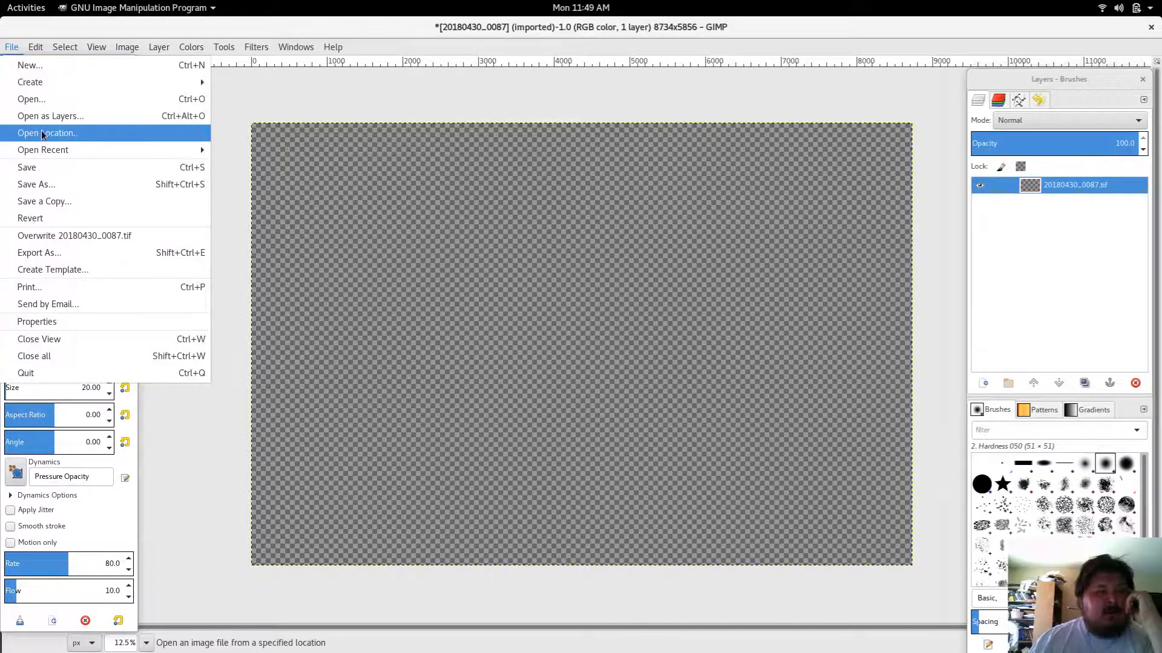
click(42, 340)
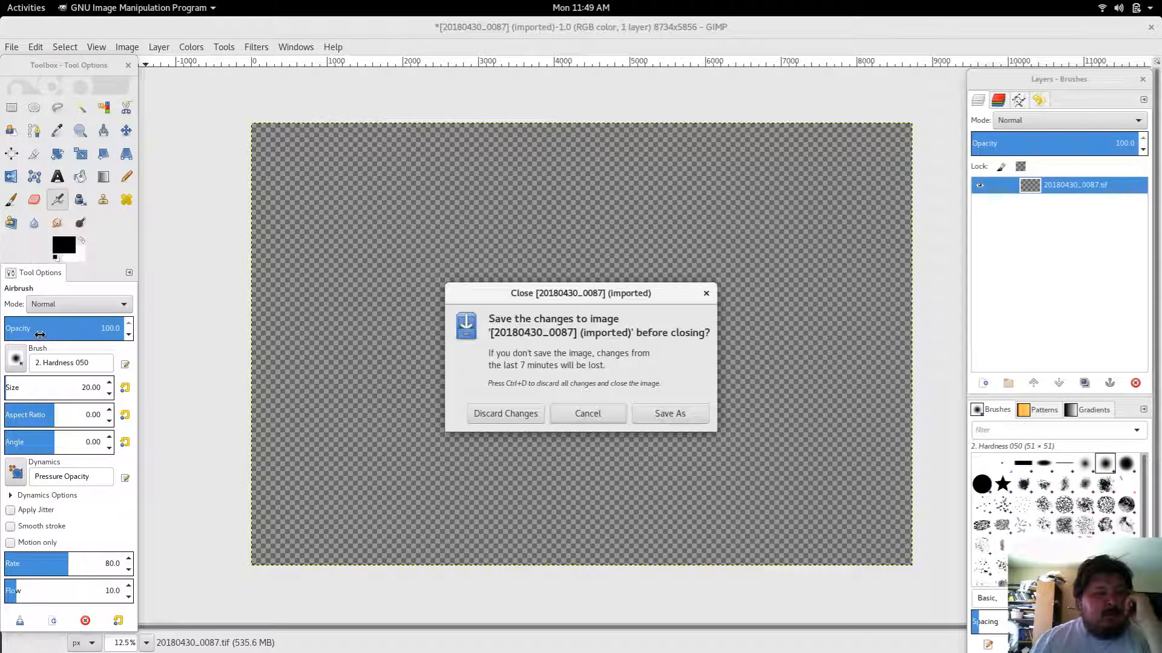
click(532, 414)
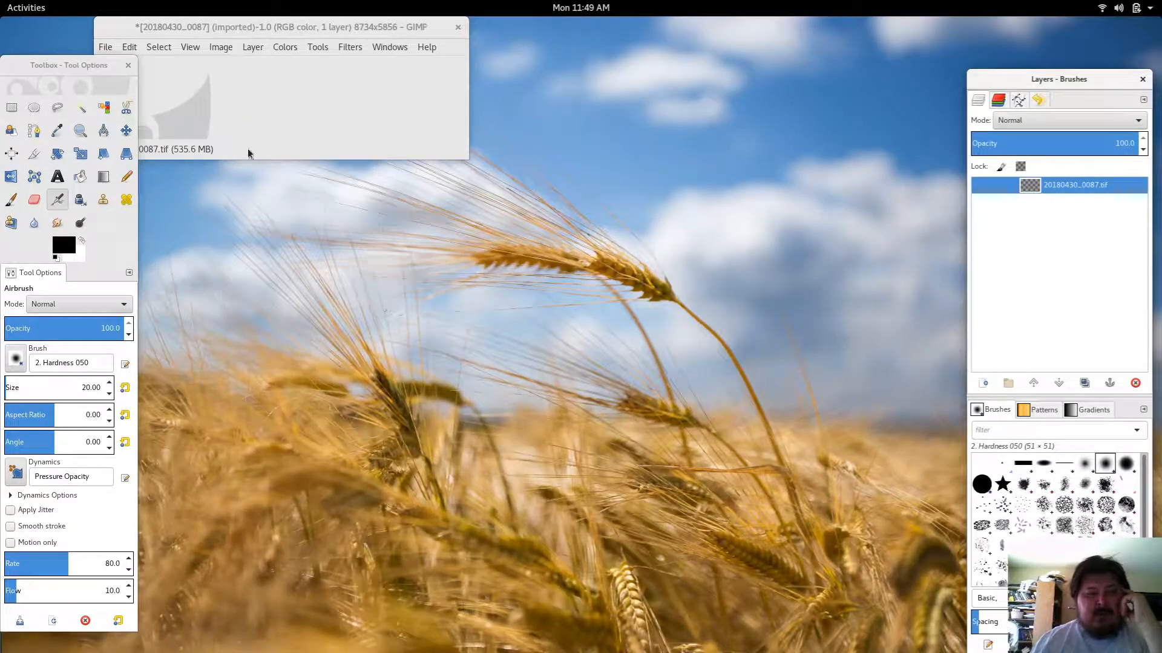
Step: Open 20180430_0087_01.tif from the export folder and dismiss the TIFF messages
click(35, 8)
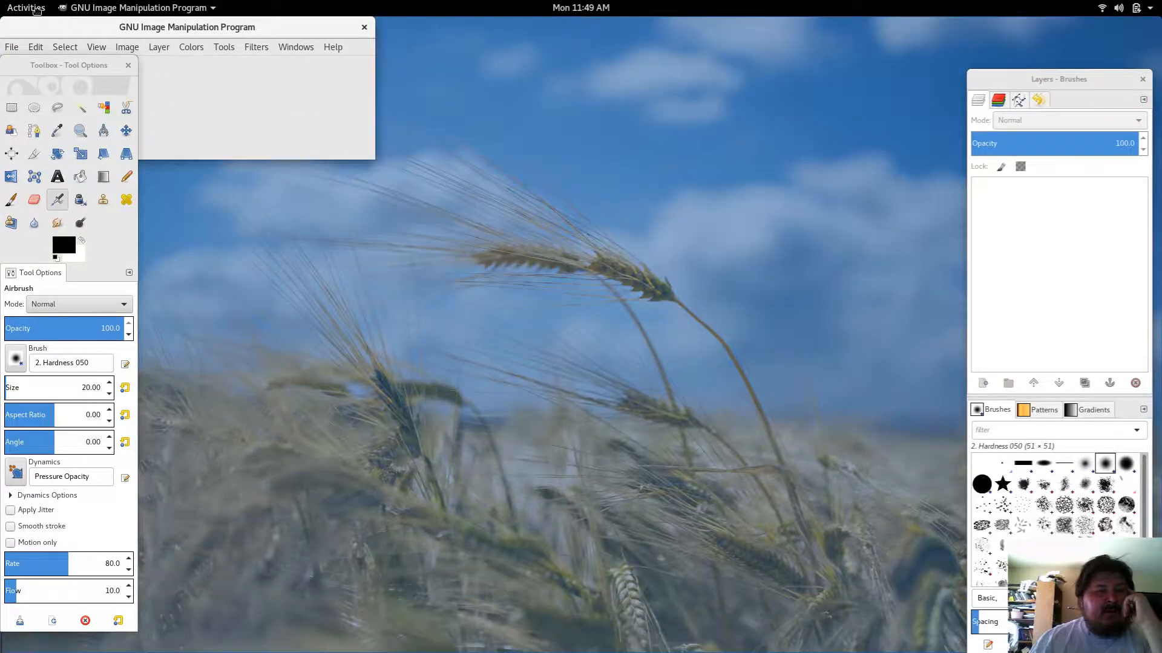
drag(37, 11, 36, 11)
click(12, 47)
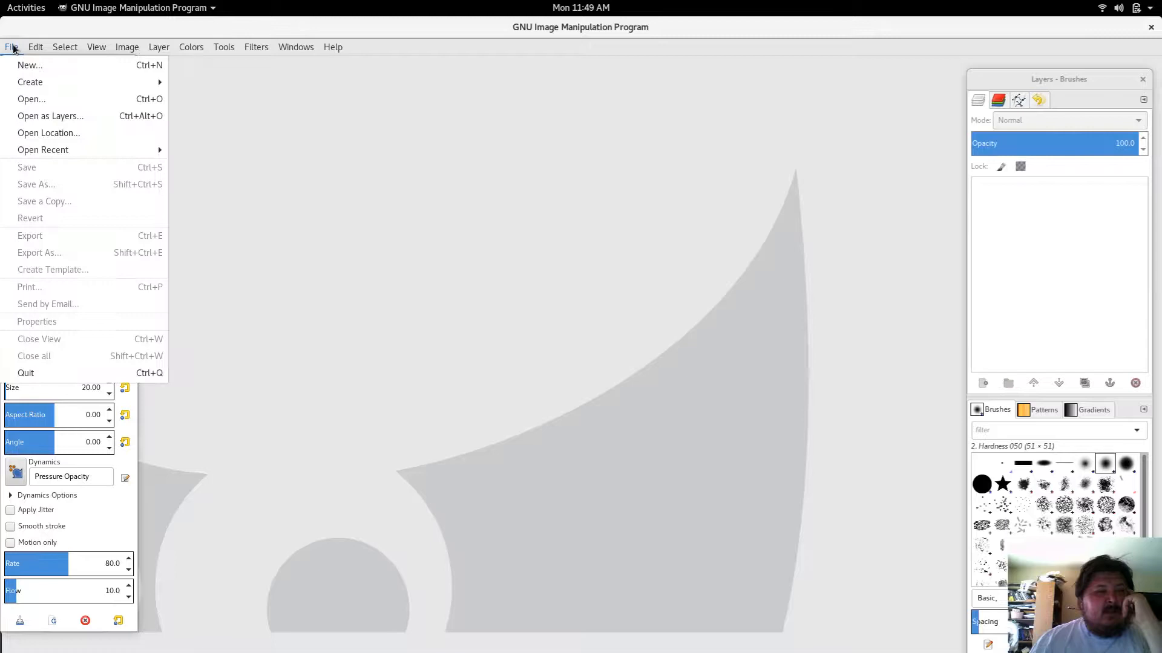
click(34, 101)
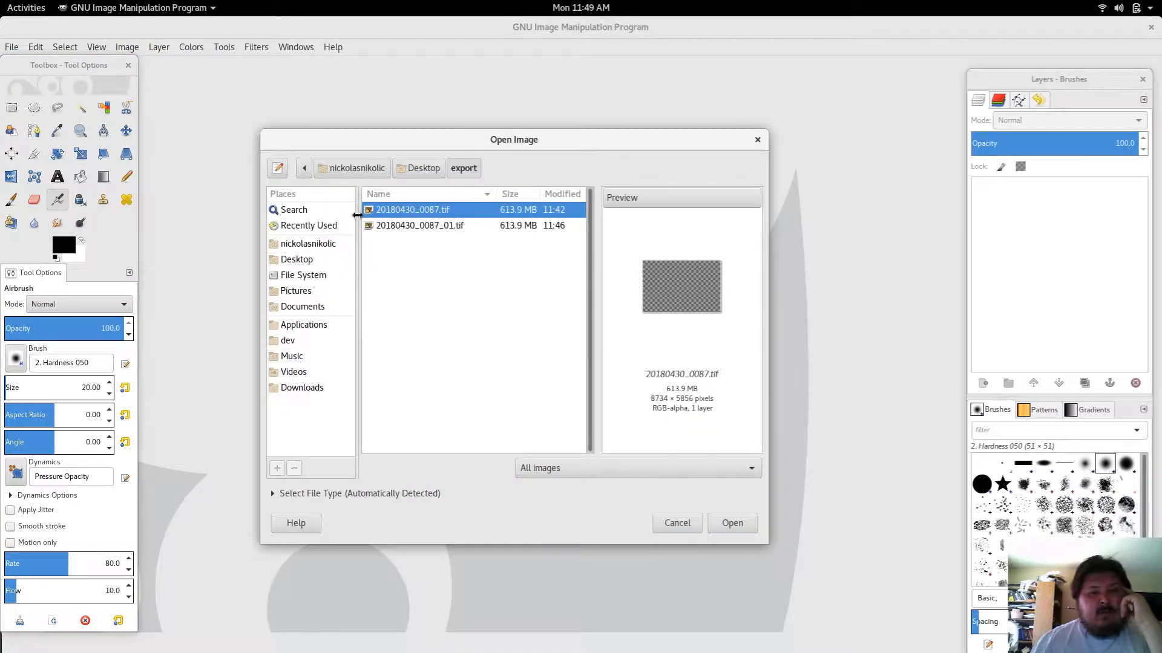
click(391, 226)
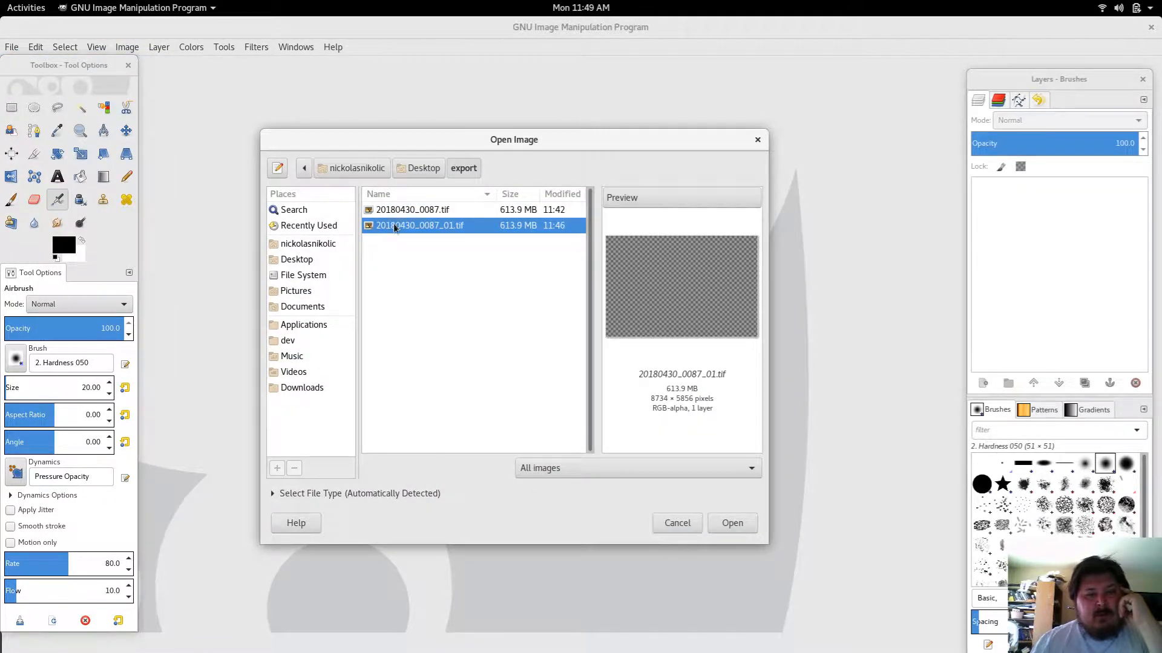
double_click(394, 227)
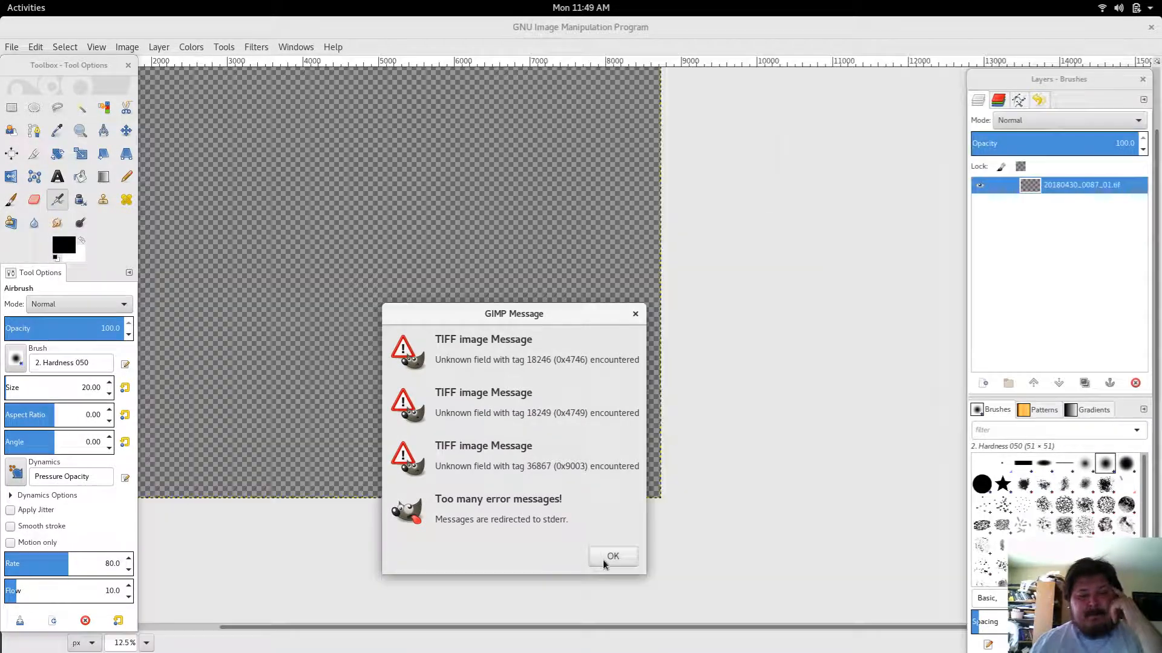
click(602, 559)
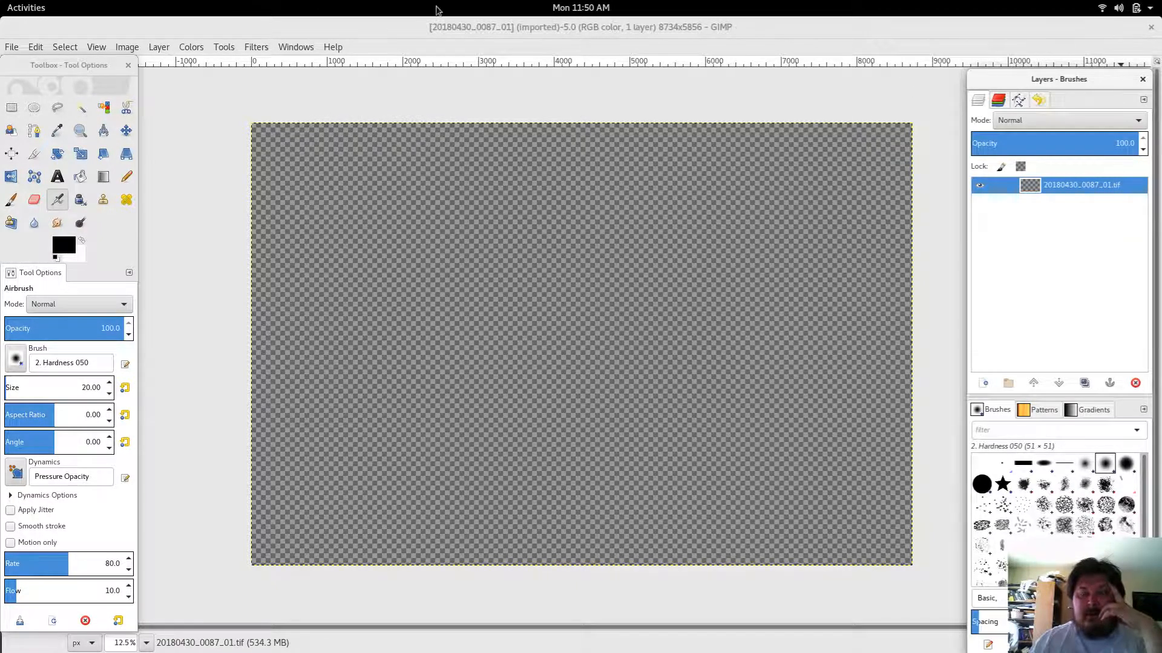
Step: Close all open images
click(12, 47)
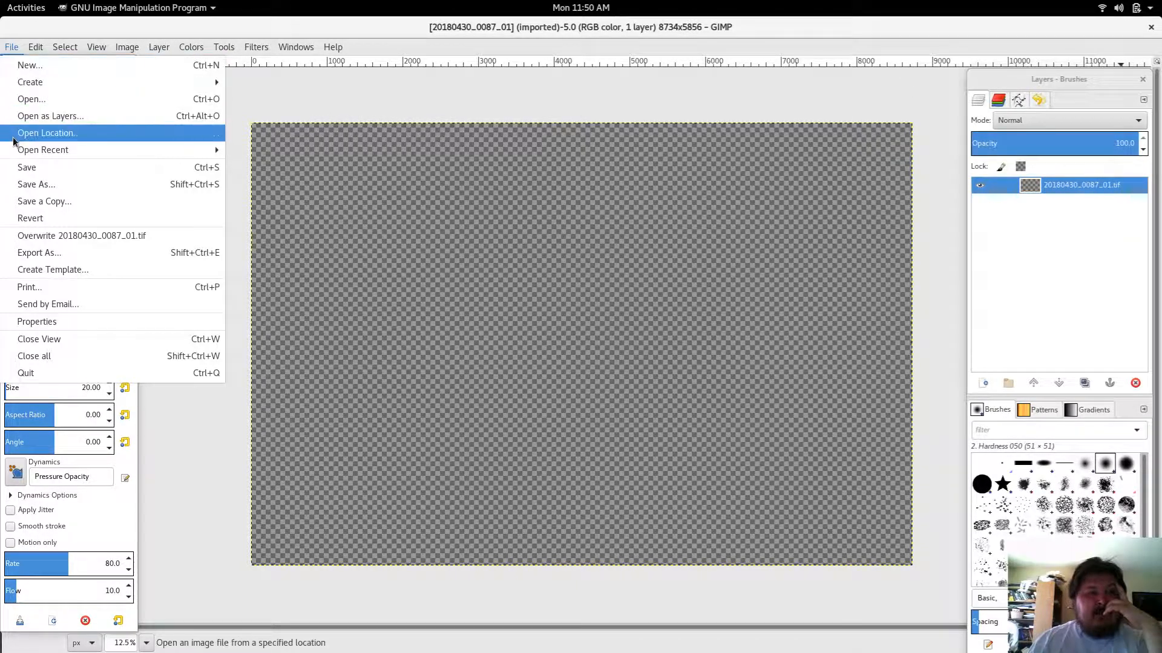
mouse_move(12, 150)
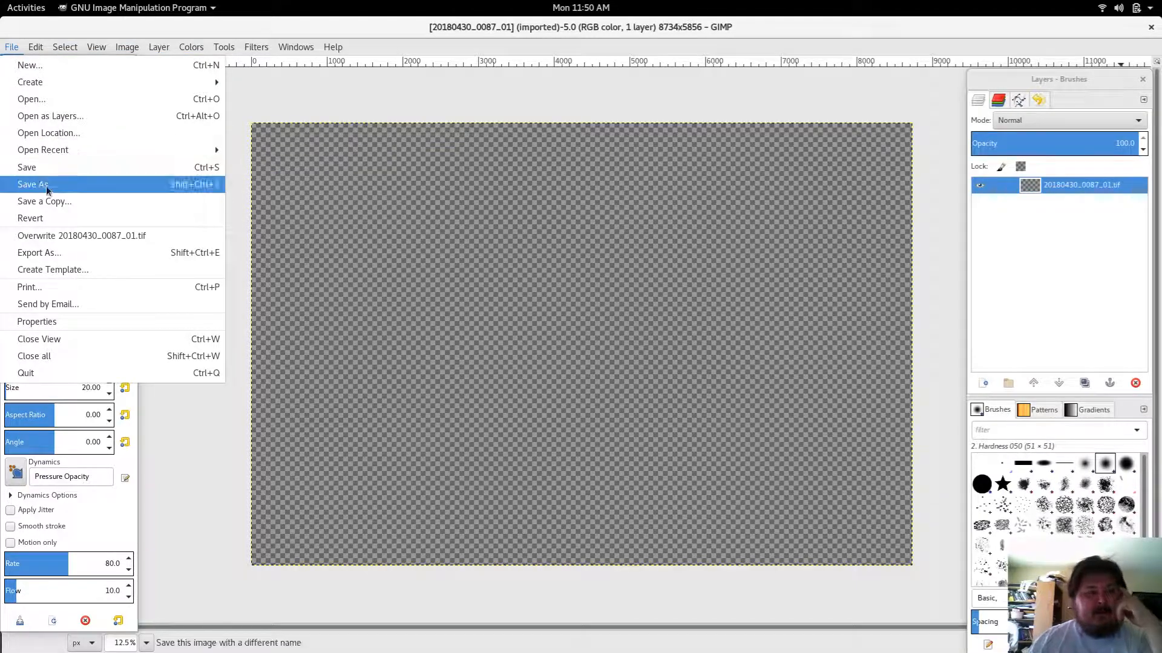
click(34, 358)
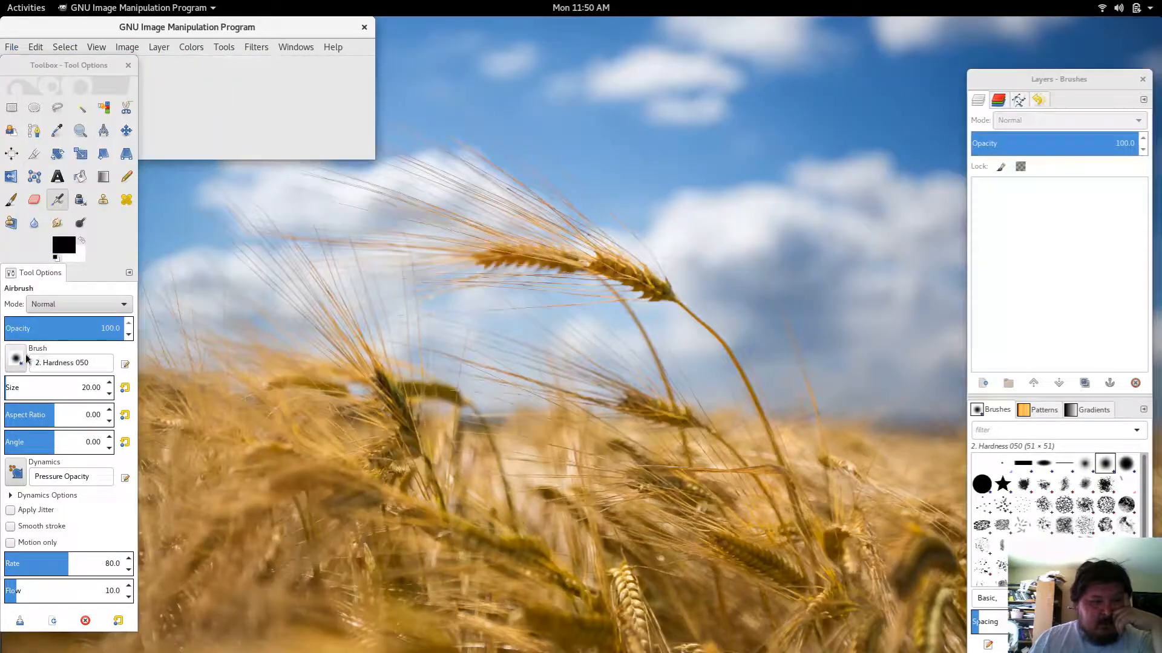
Step: Switch to the darktable window
right_click(371, 452)
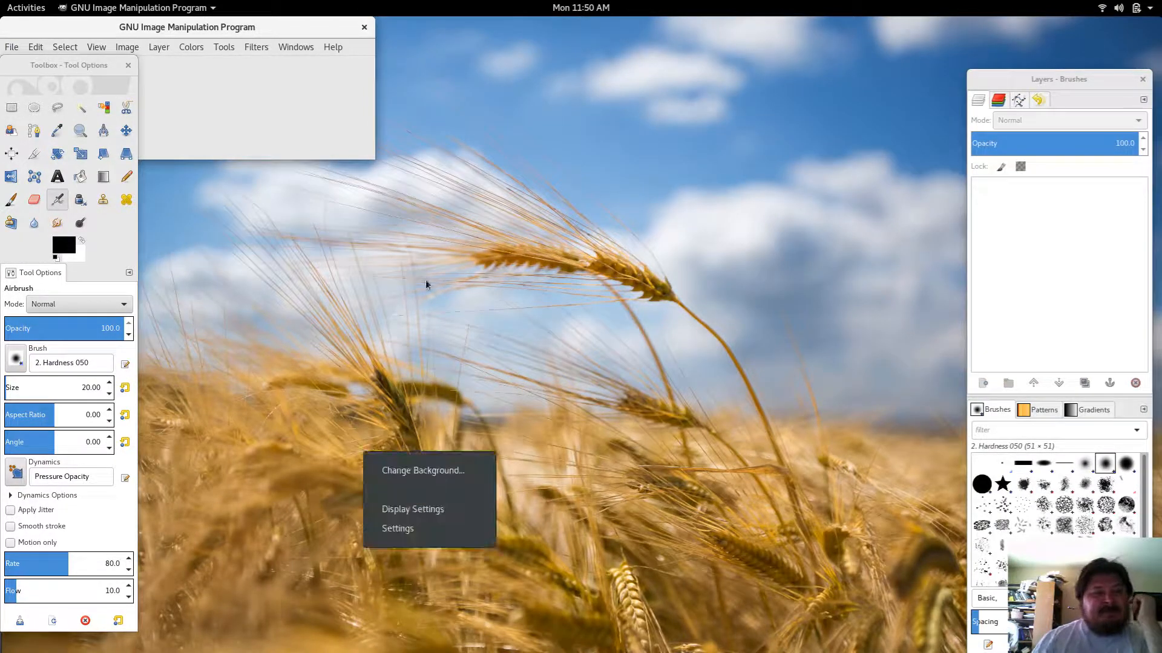
click(3, 6)
click(3, 6)
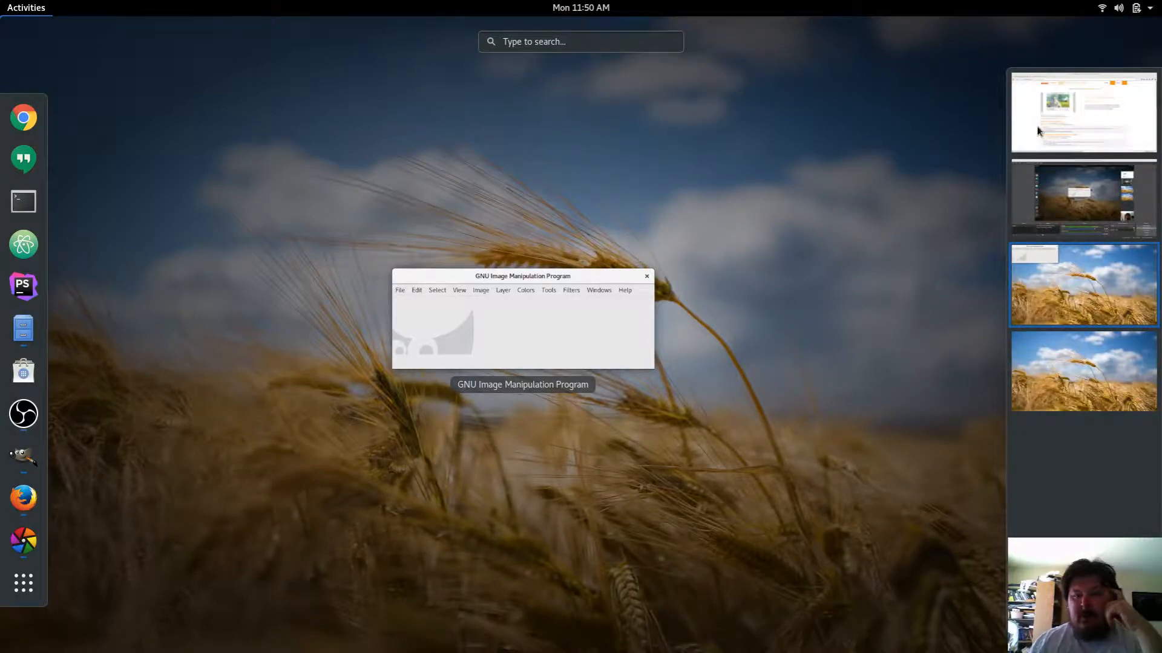
click(1092, 211)
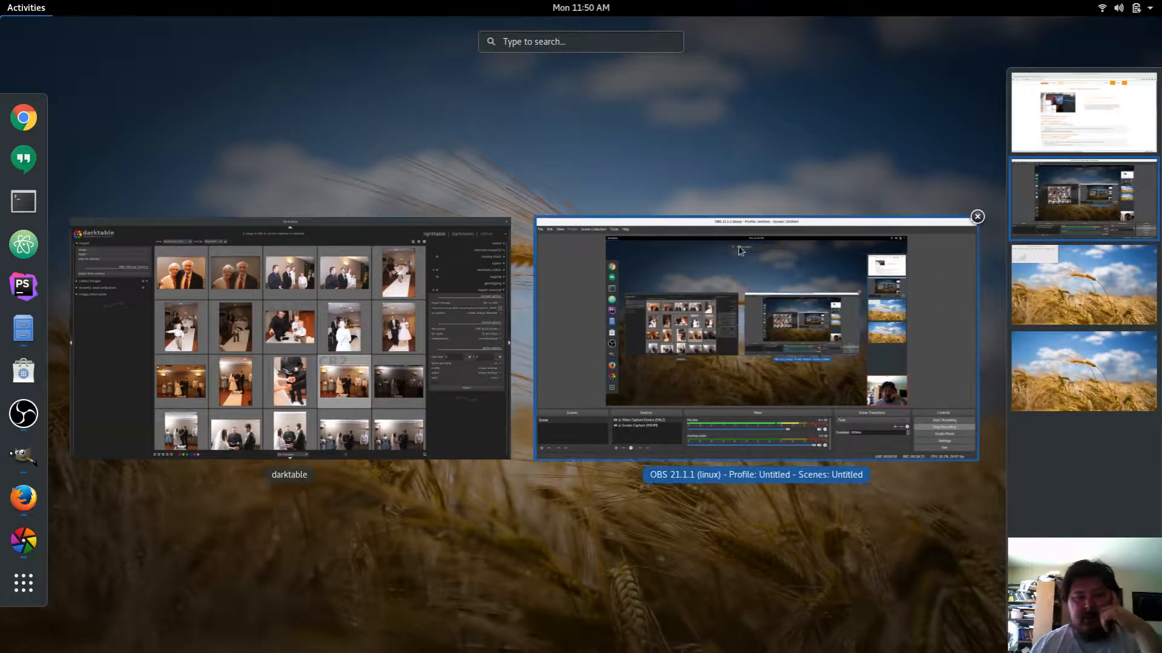
click(481, 247)
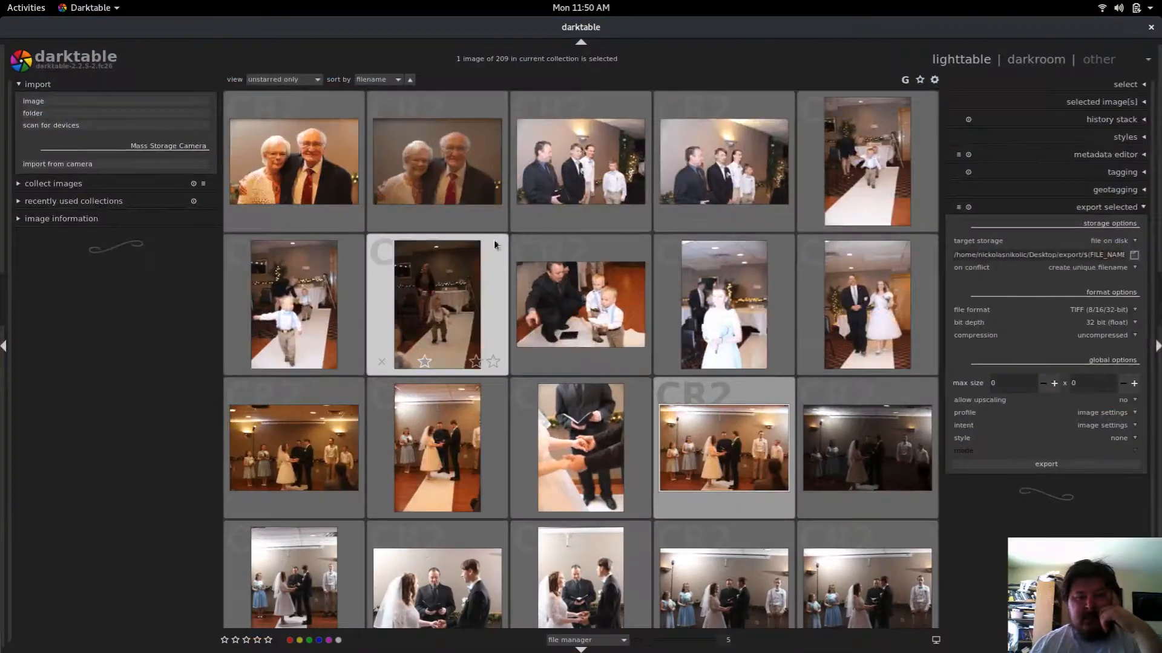
Step: Select the photo and export it again as a 16 bit uncompressed TIFF
click(428, 170)
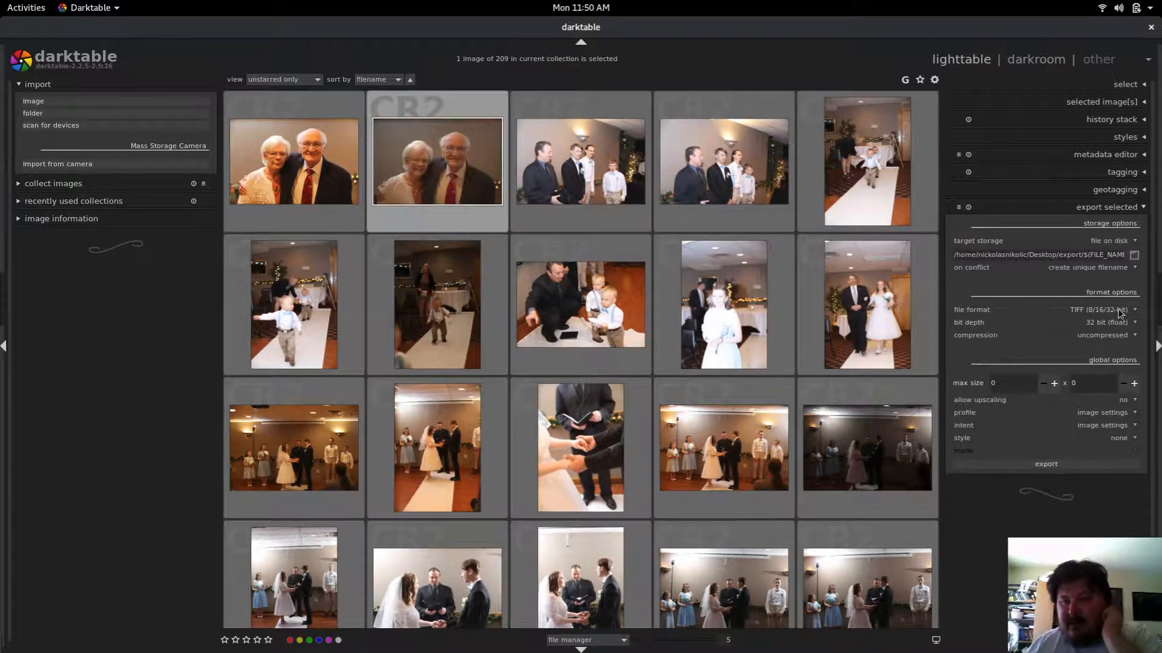
click(1122, 327)
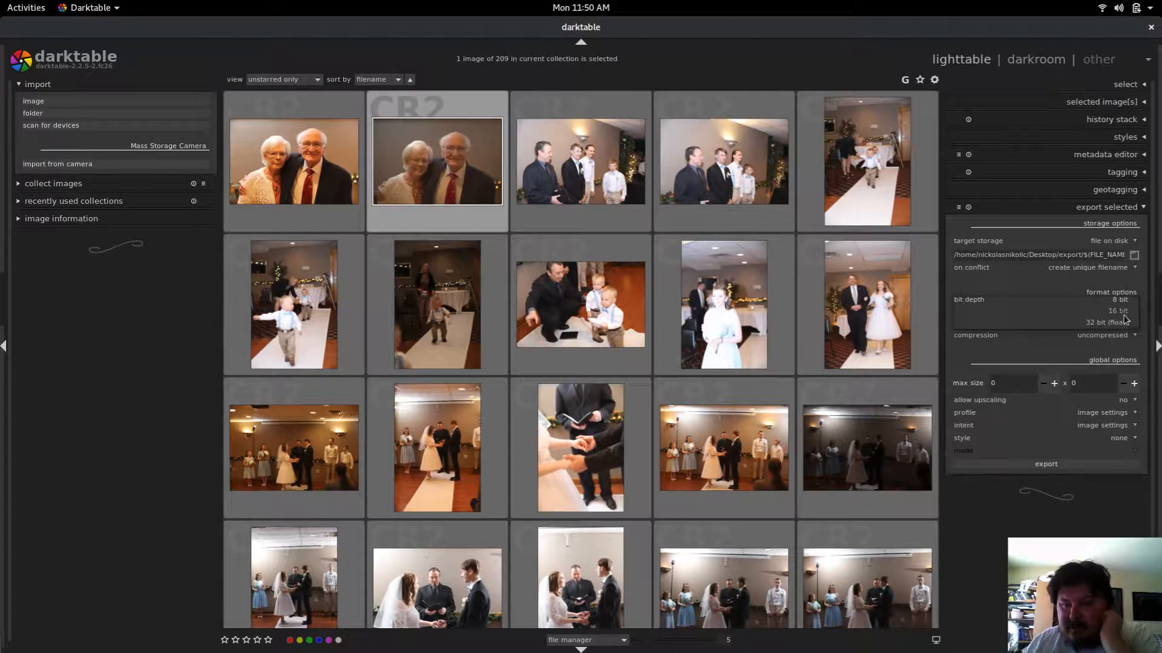
click(1122, 319)
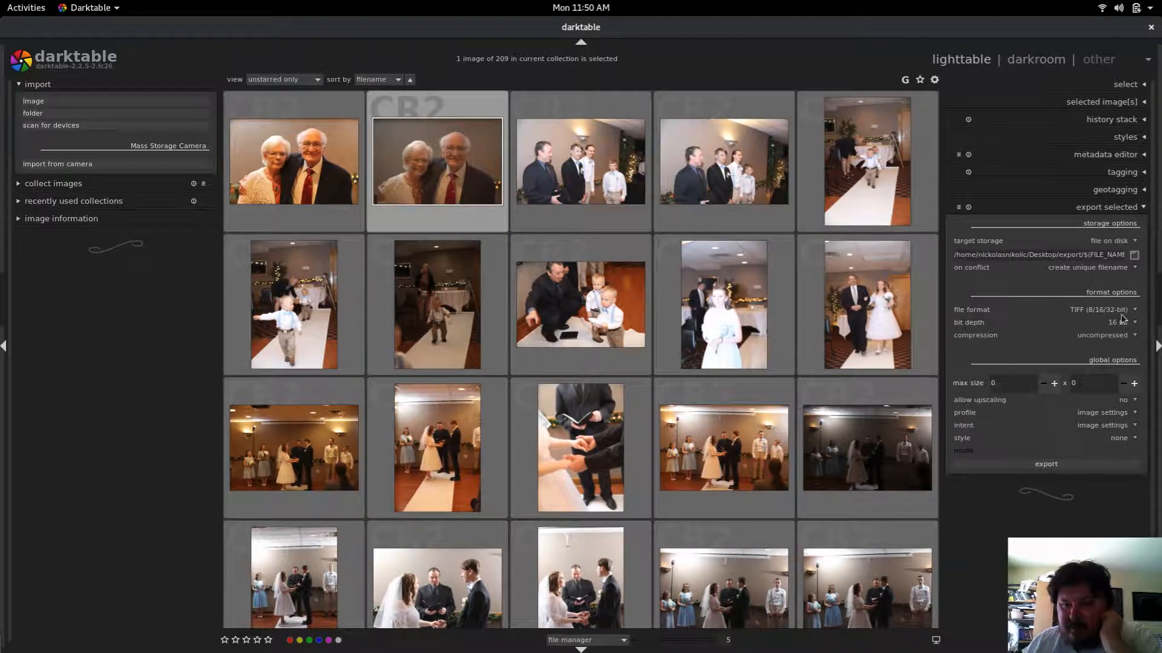
click(1046, 463)
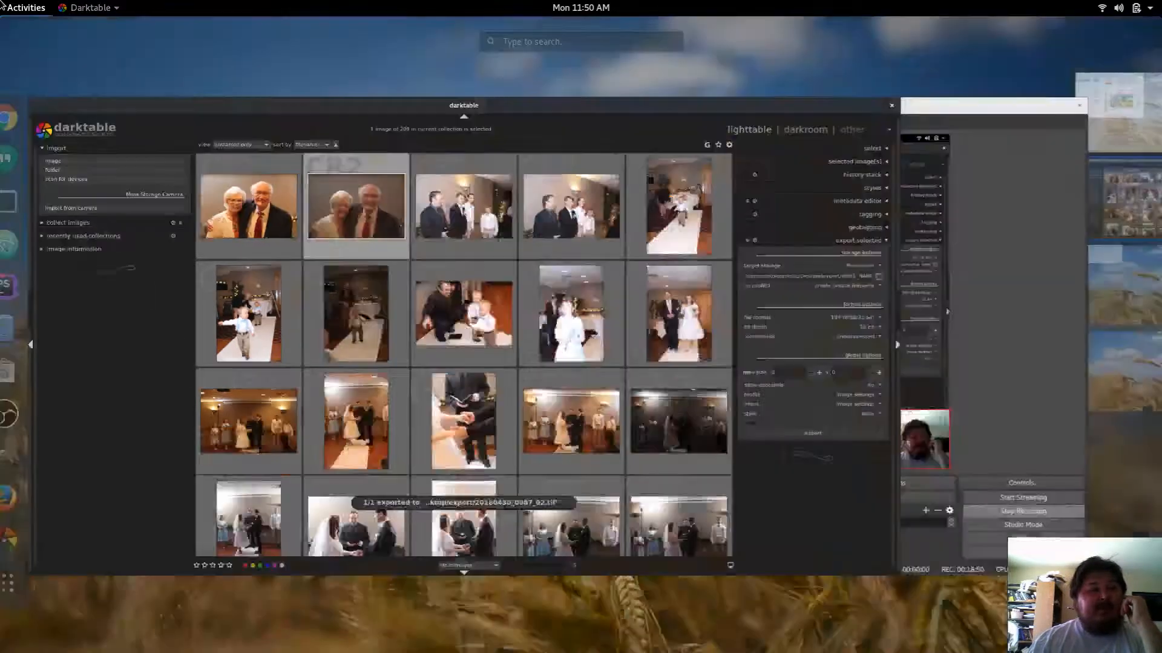
Step: Switch back to the GIMP window
mouse_move(2, 3)
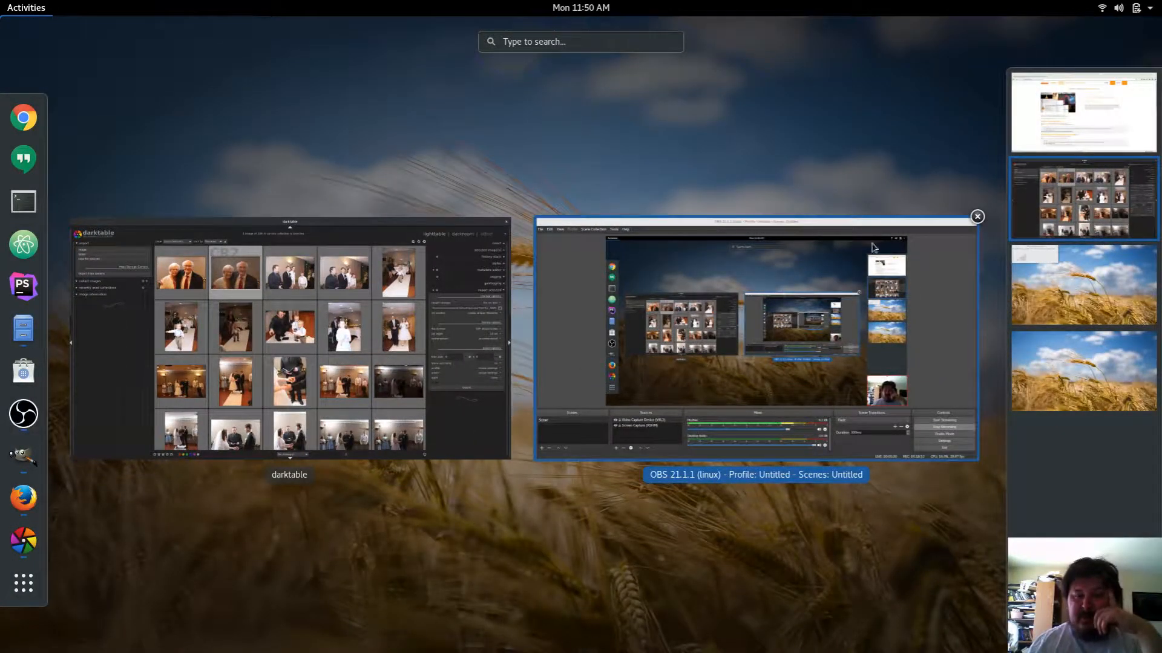
click(1078, 291)
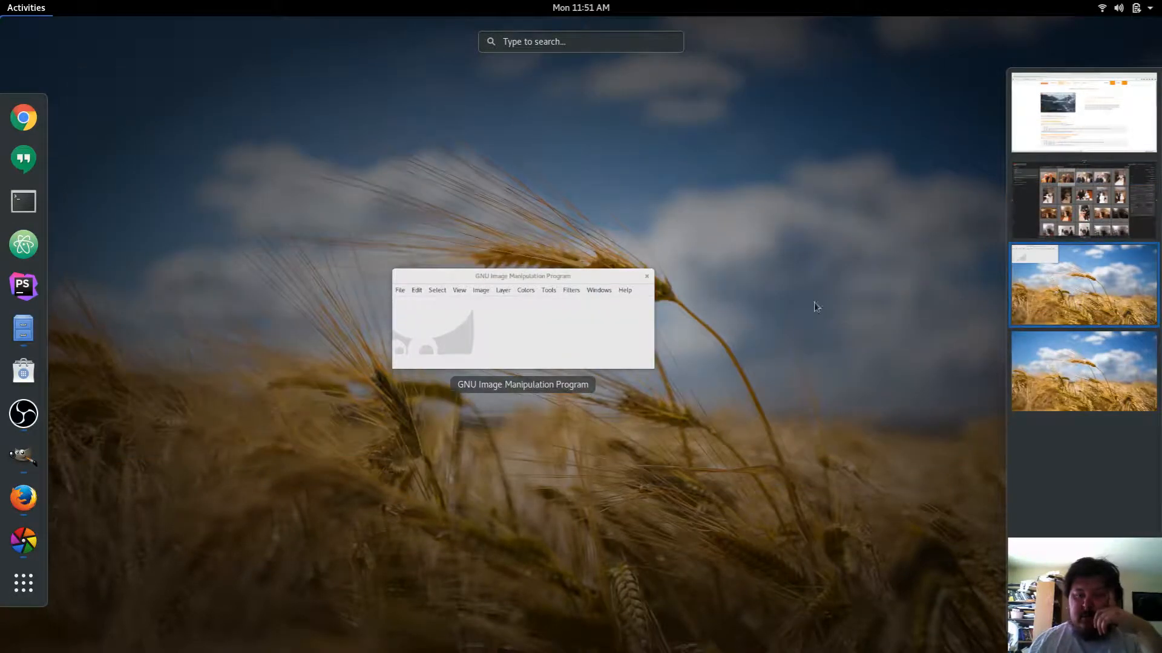
click(532, 311)
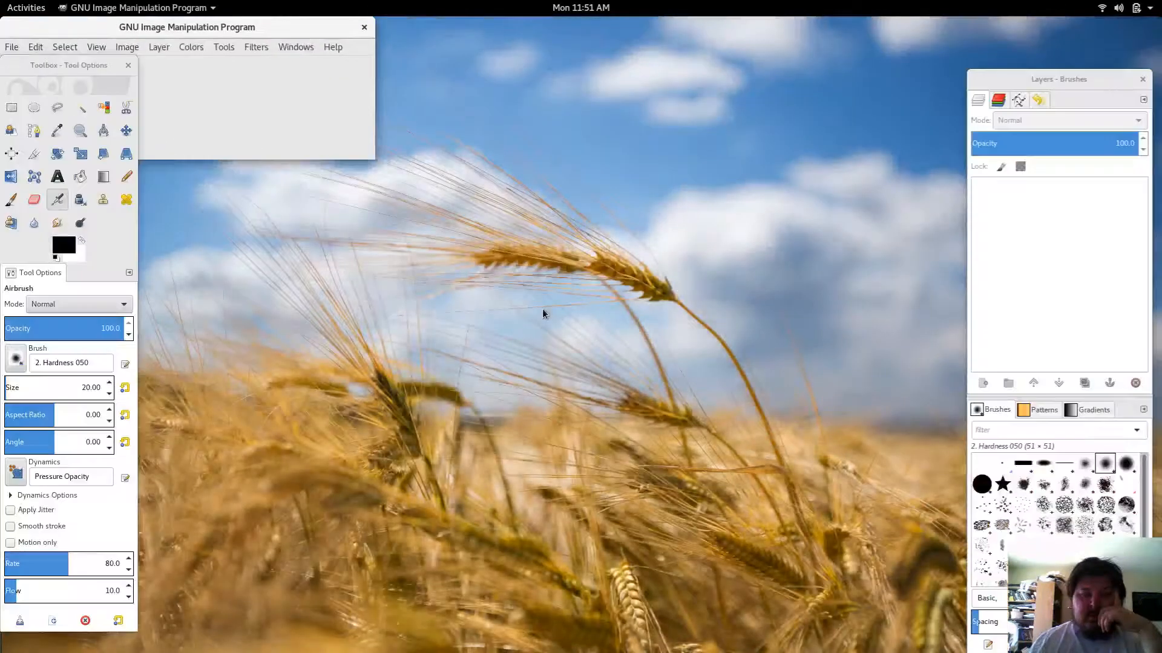
Step: Open 20180430_0087_02.tif from the export folder, dismiss the TIFF messages, and maximize the image window
click(10, 46)
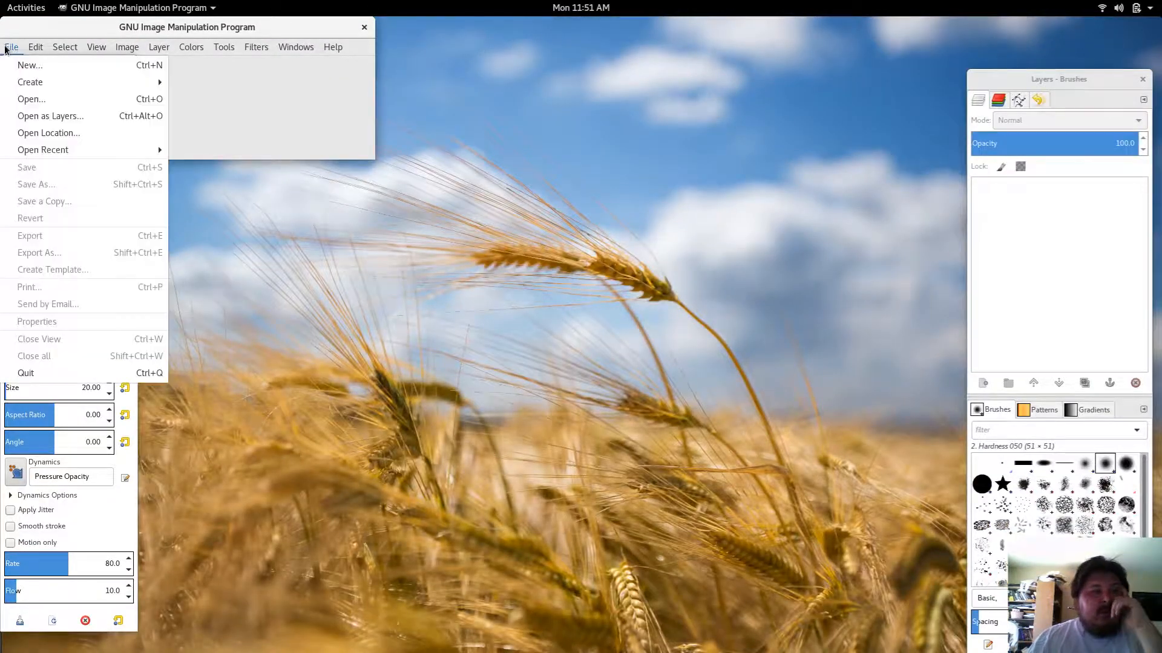
click(34, 100)
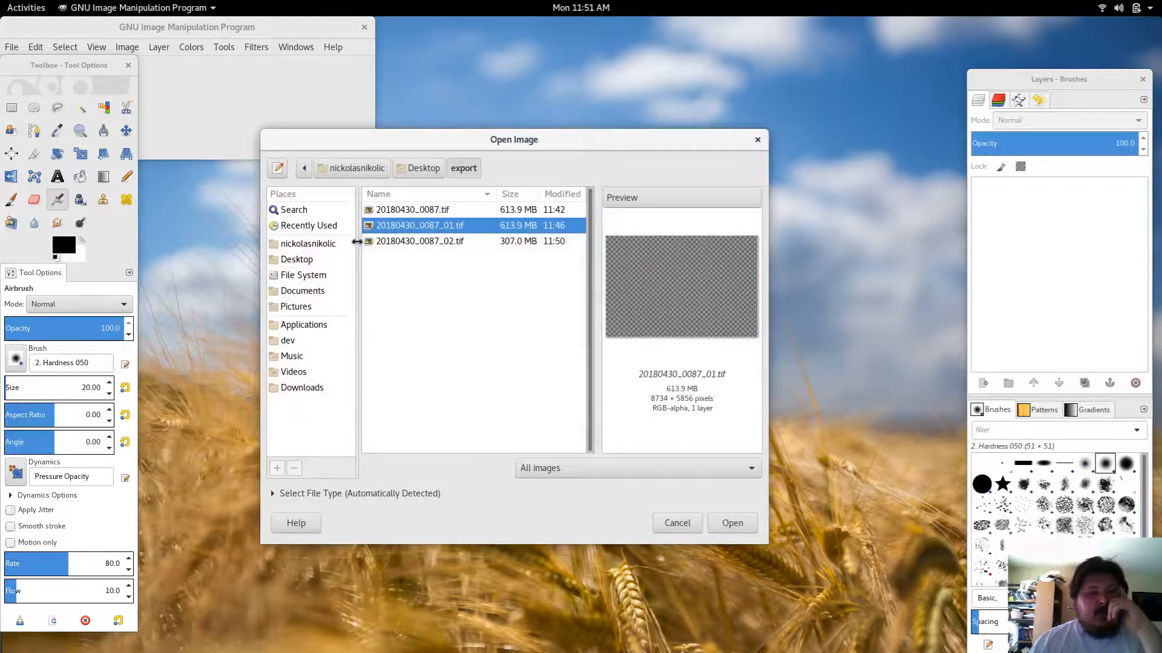
double_click(434, 242)
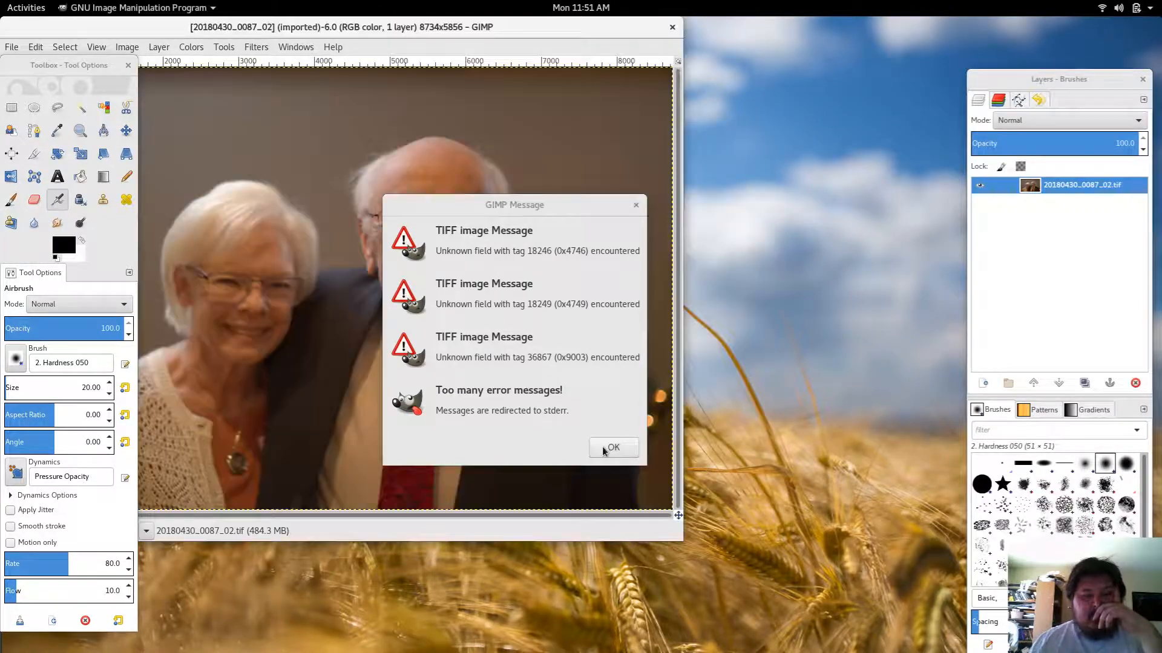
click(604, 447)
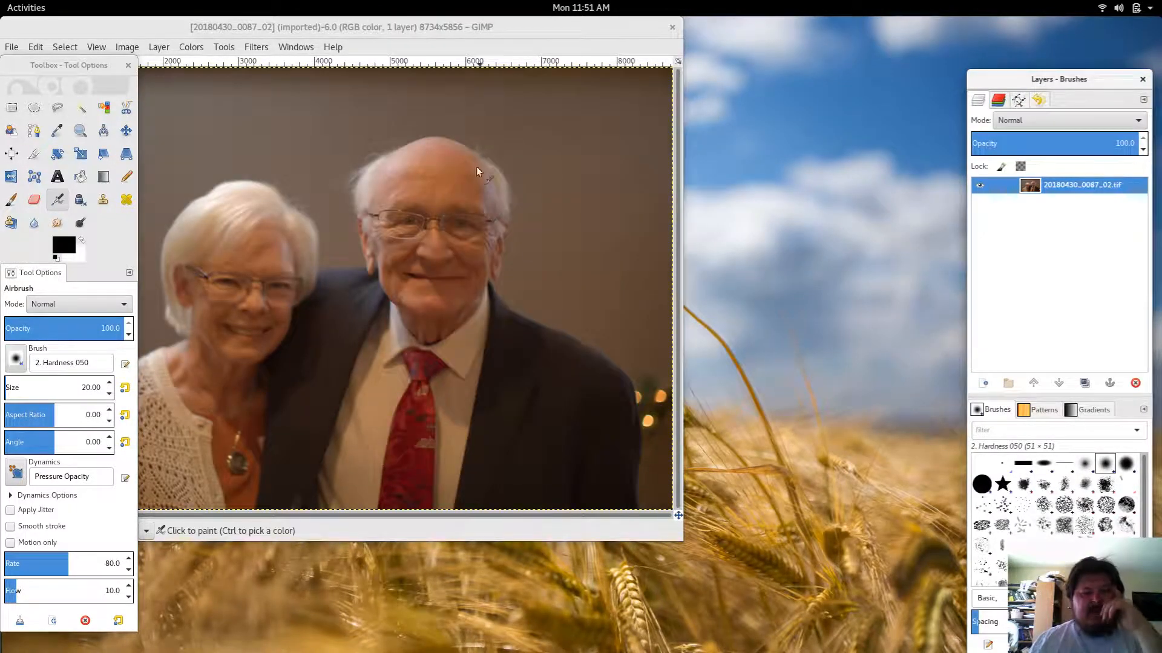
drag(428, 29, 594, 38)
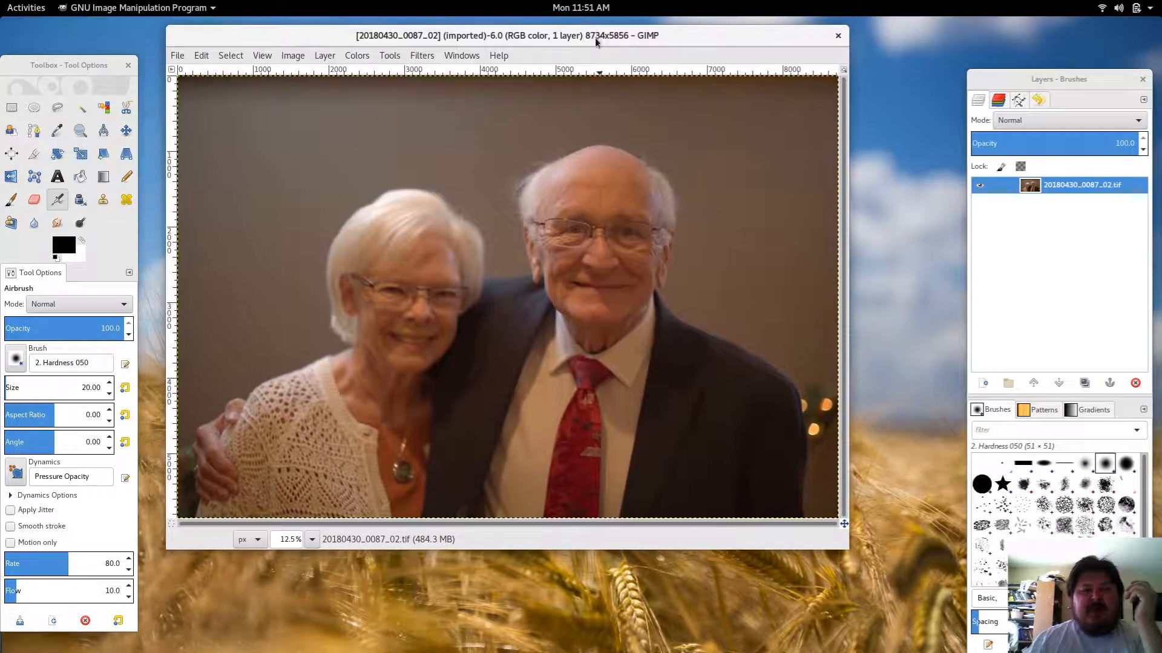
double_click(594, 38)
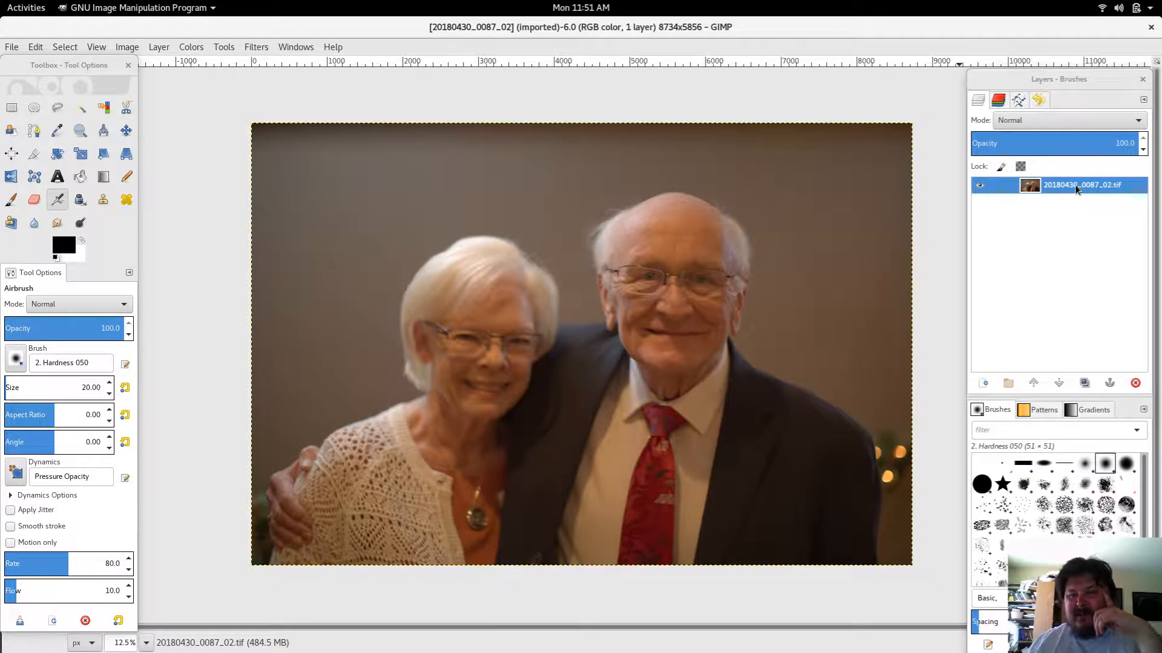
drag(1080, 190, 1063, 191)
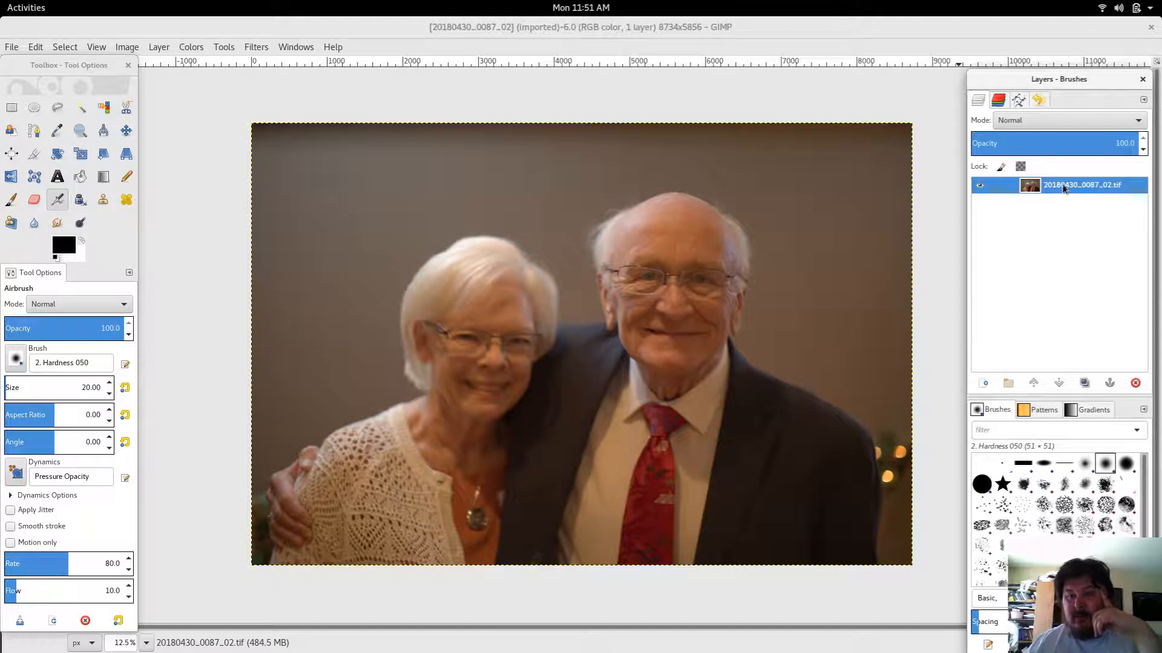
click(984, 384)
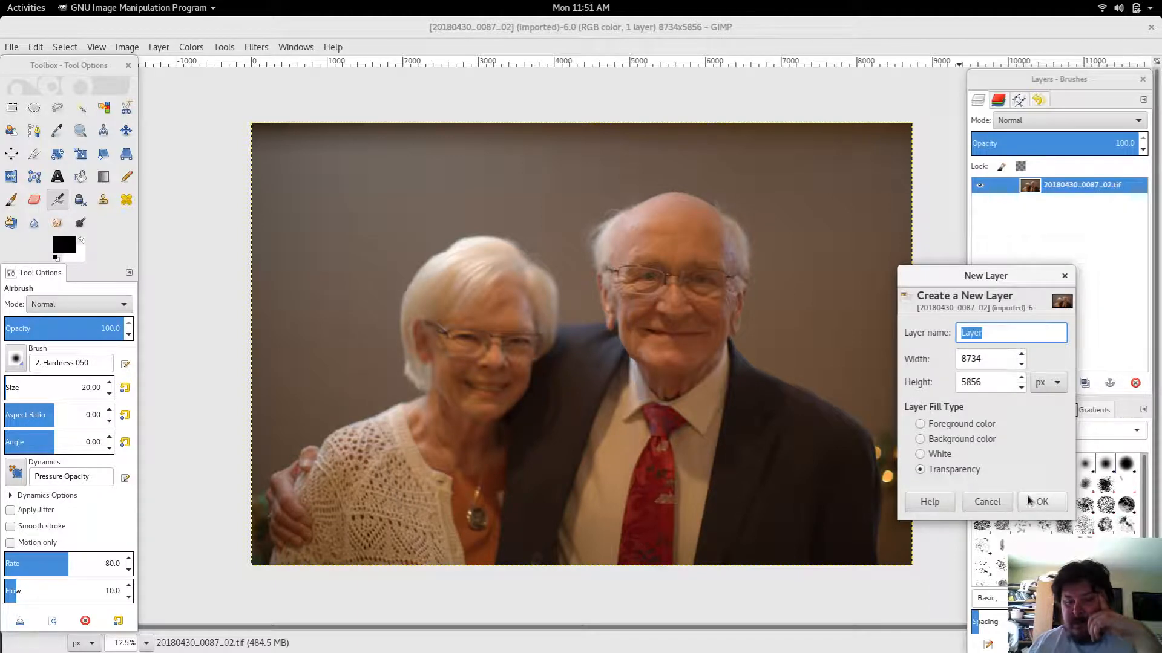
click(987, 501)
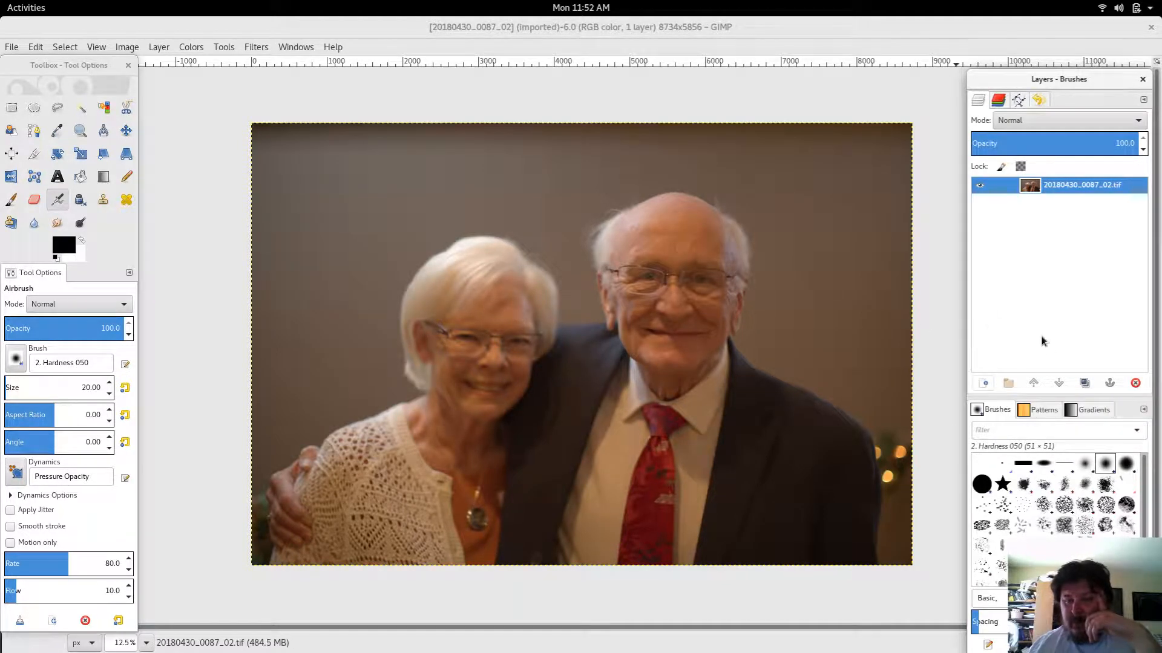
Step: Duplicate the photo layer, rename the copy to edit, and lock its pixels
click(1082, 381)
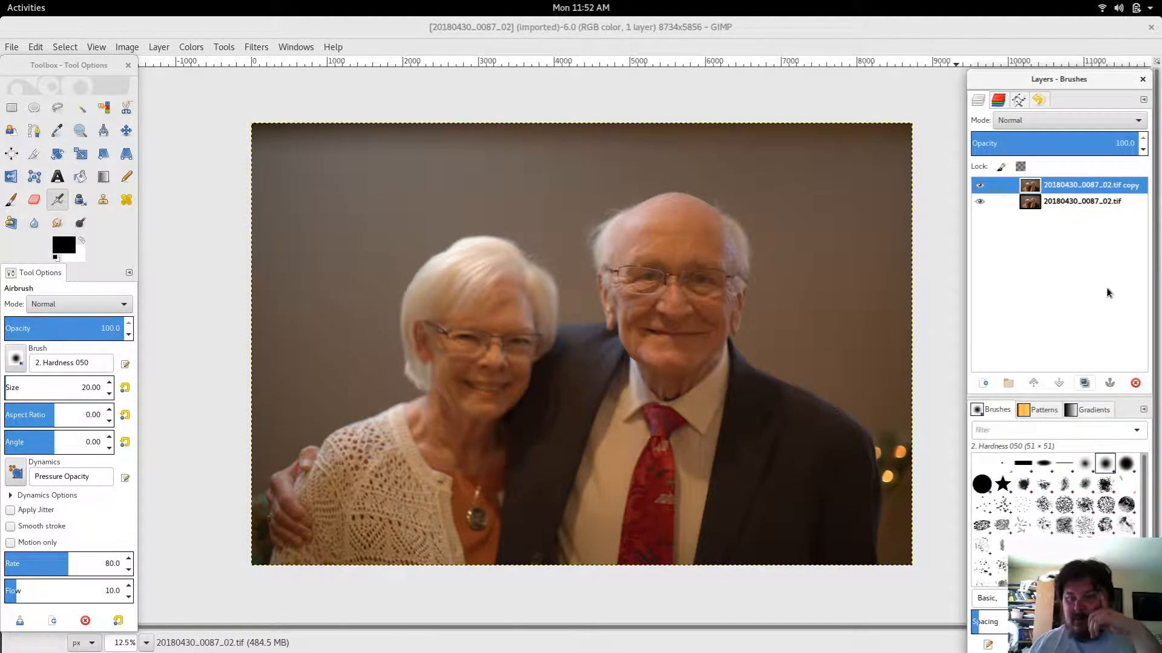
double_click(1069, 186)
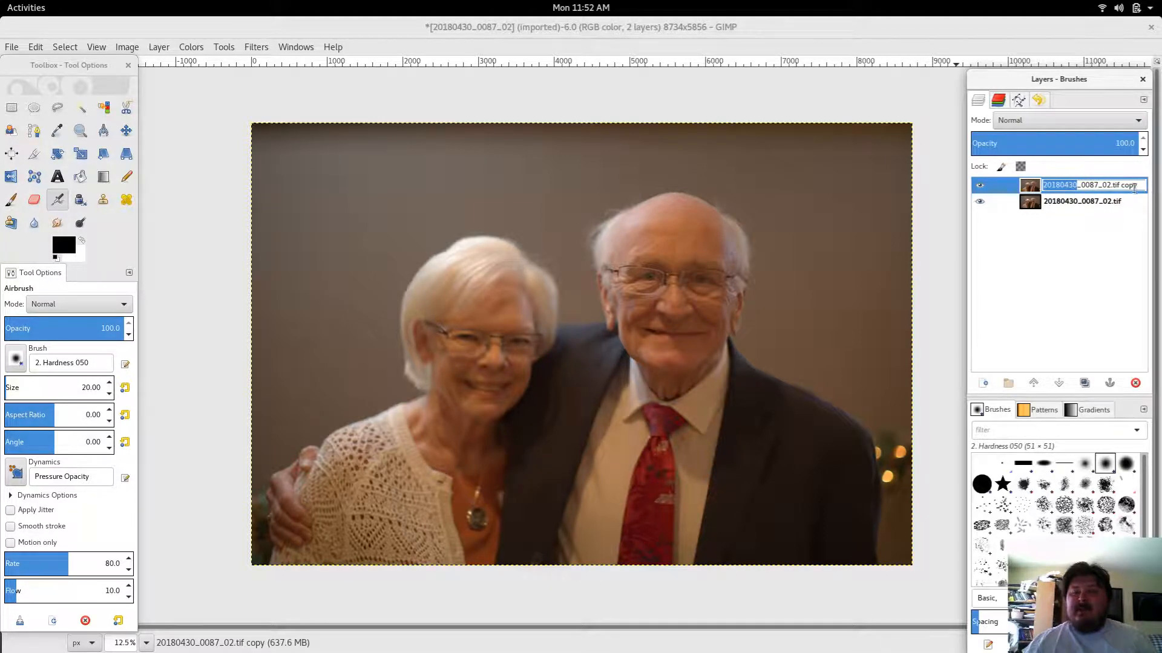
drag(1138, 186, 1000, 171)
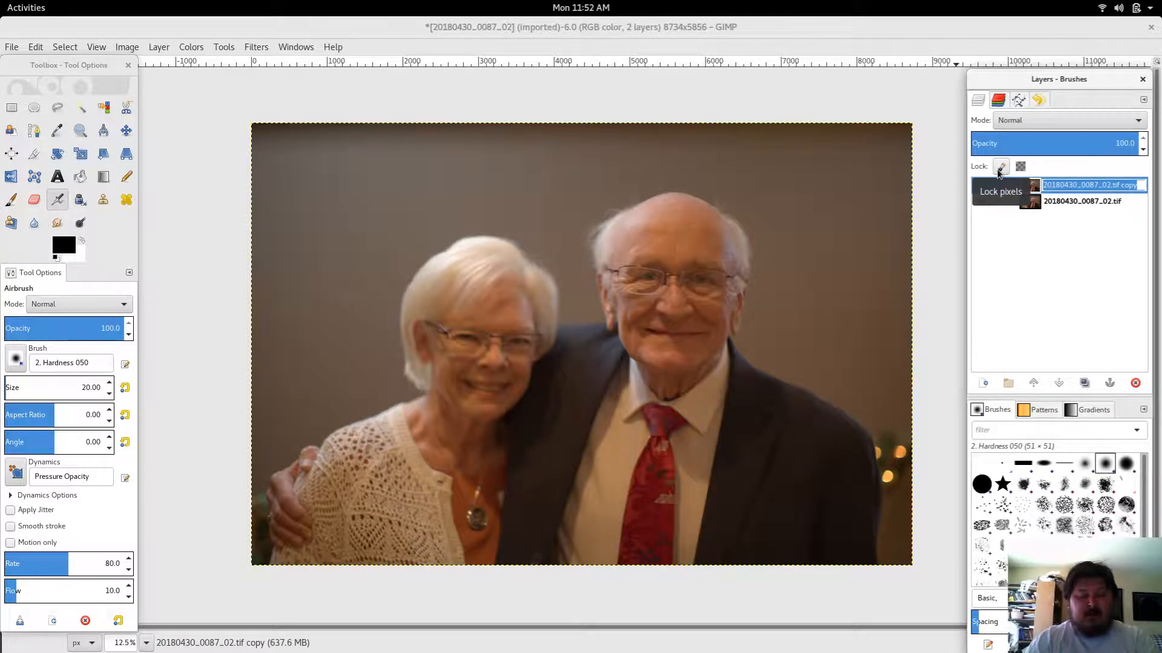
text(ed)
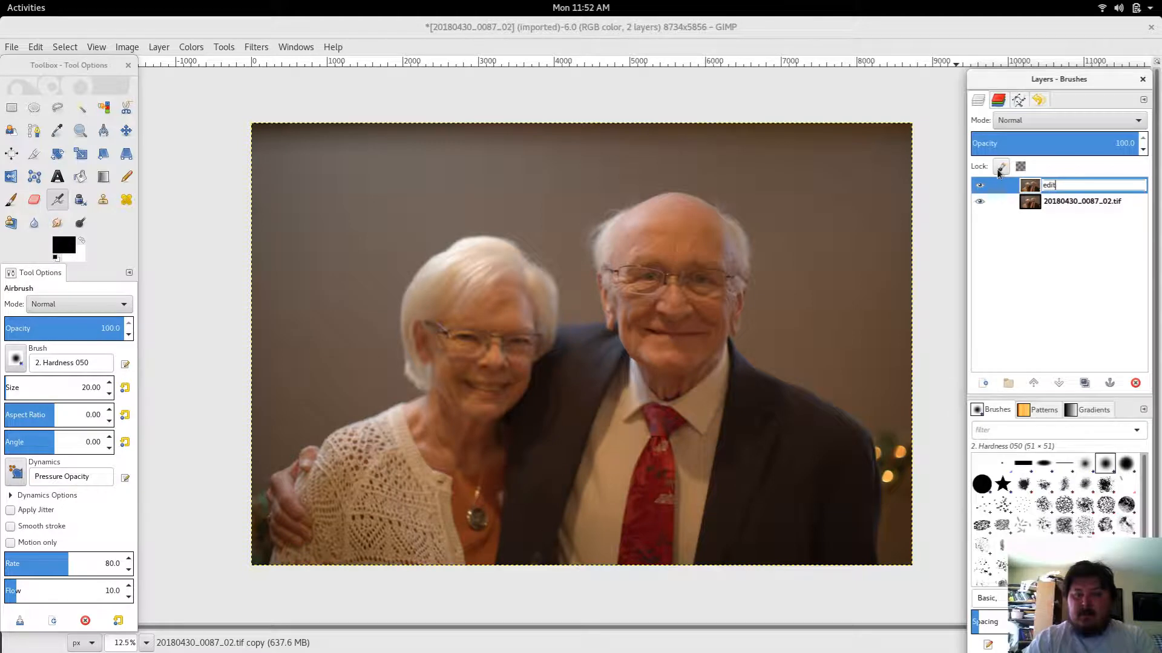
text(it)
key(Return)
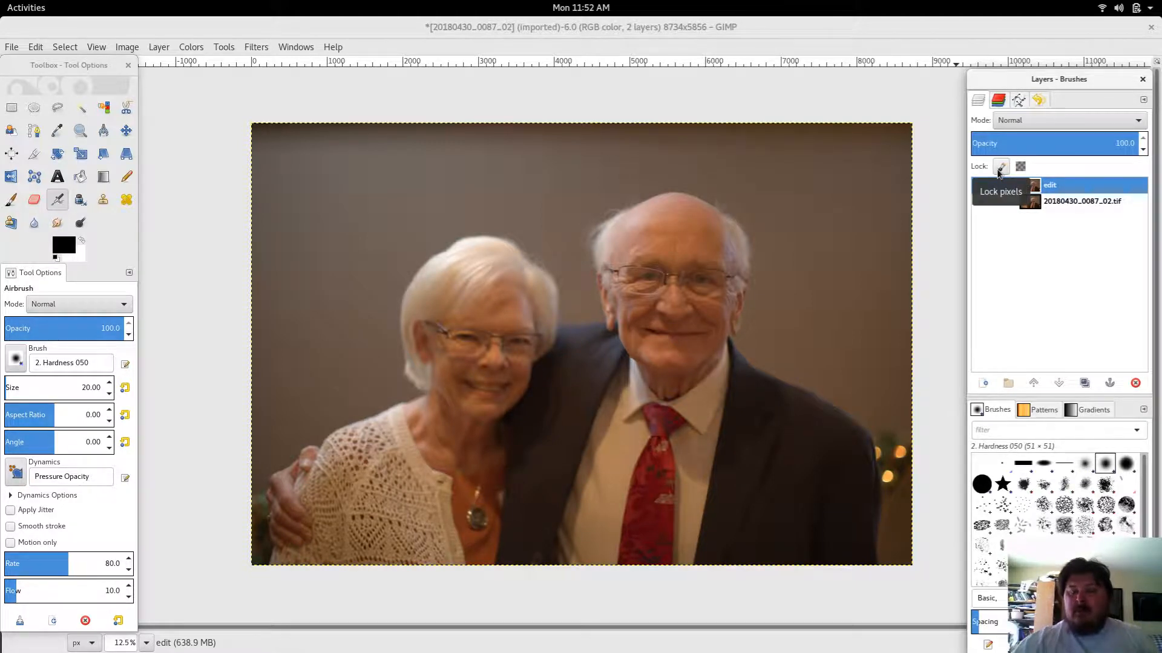
click(998, 171)
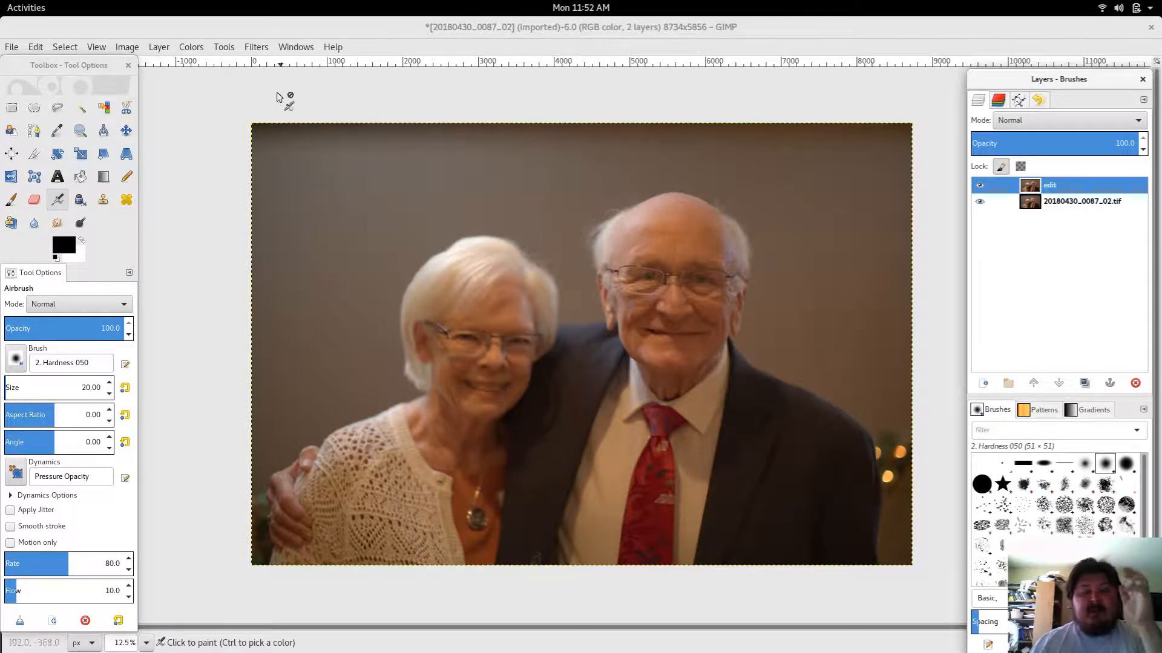
Step: Open the Unsharp Mask filter for the edit layer, enlarge its dialog, and move the preview onto the woman's hair
click(253, 49)
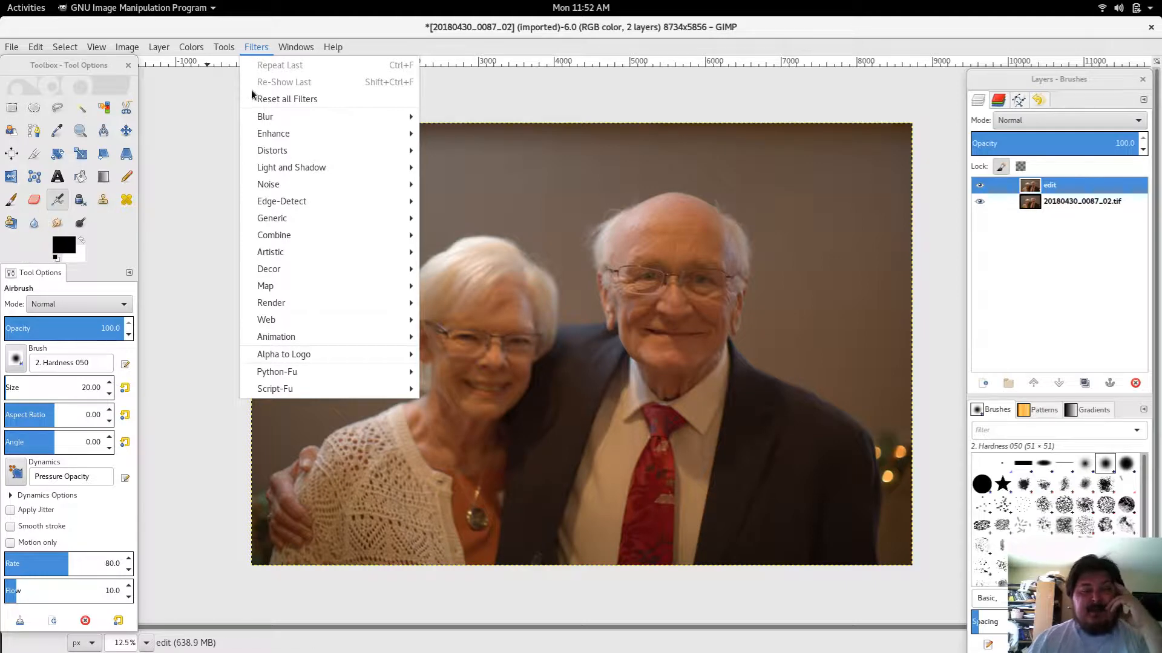
mouse_move(302, 155)
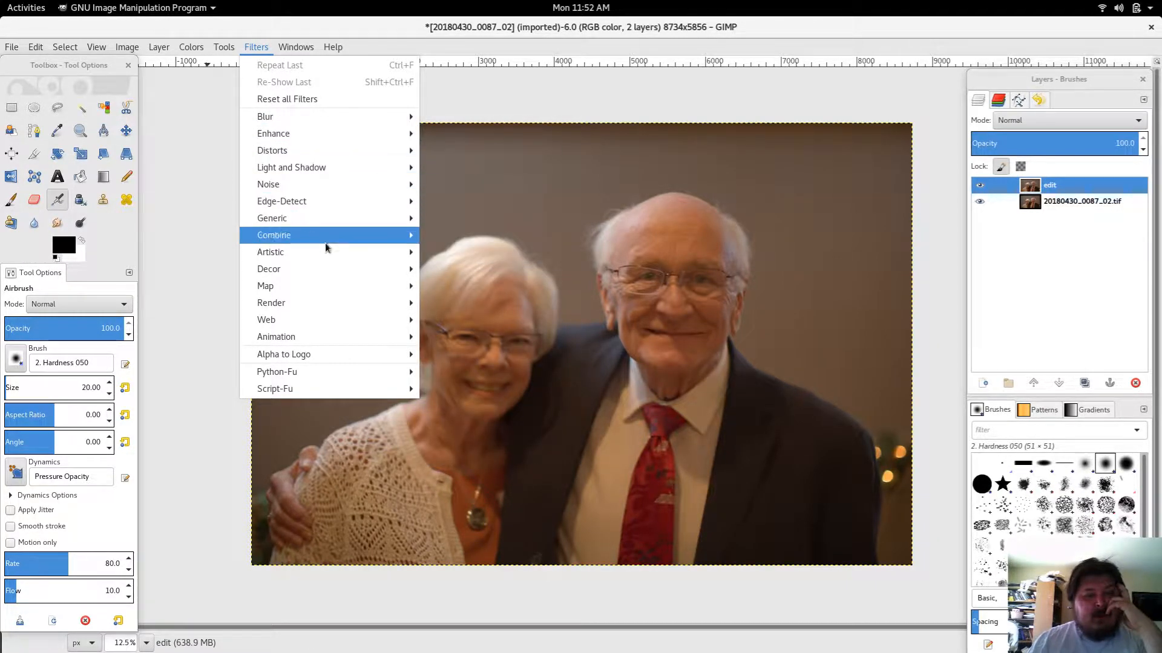
mouse_move(337, 258)
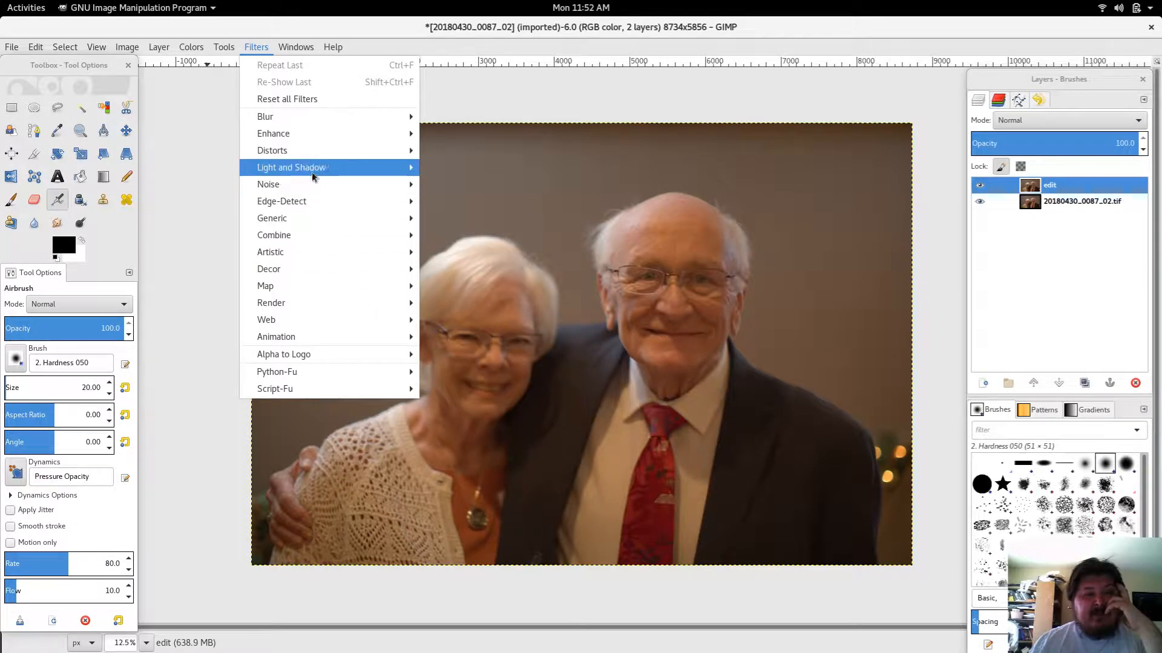
mouse_move(326, 138)
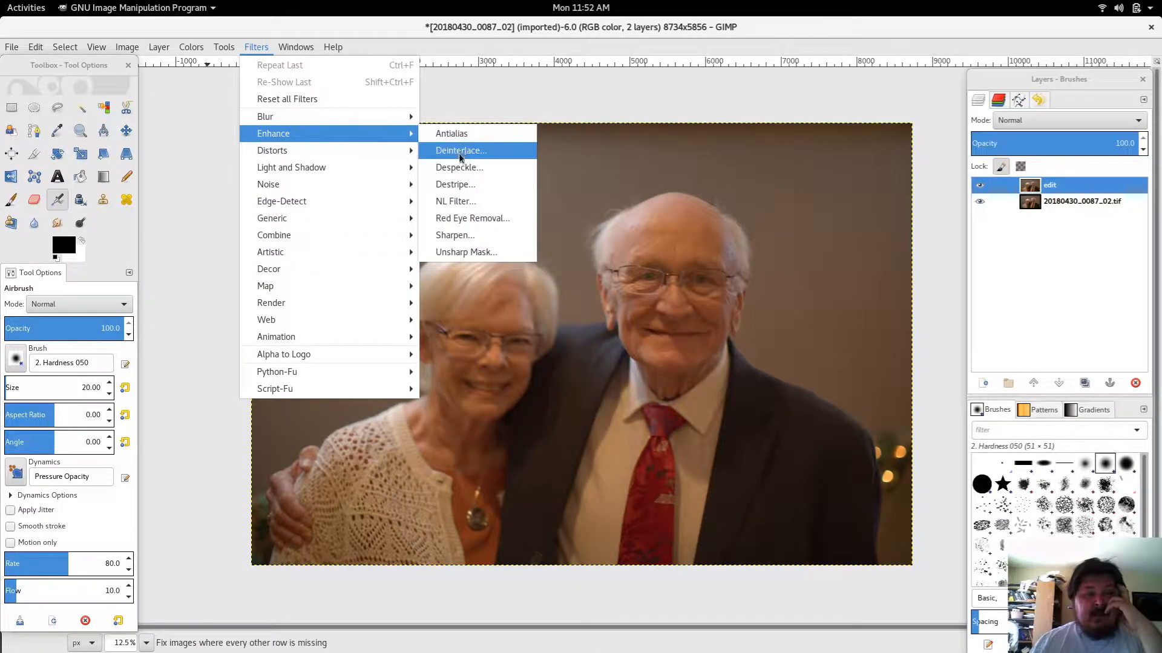
click(467, 256)
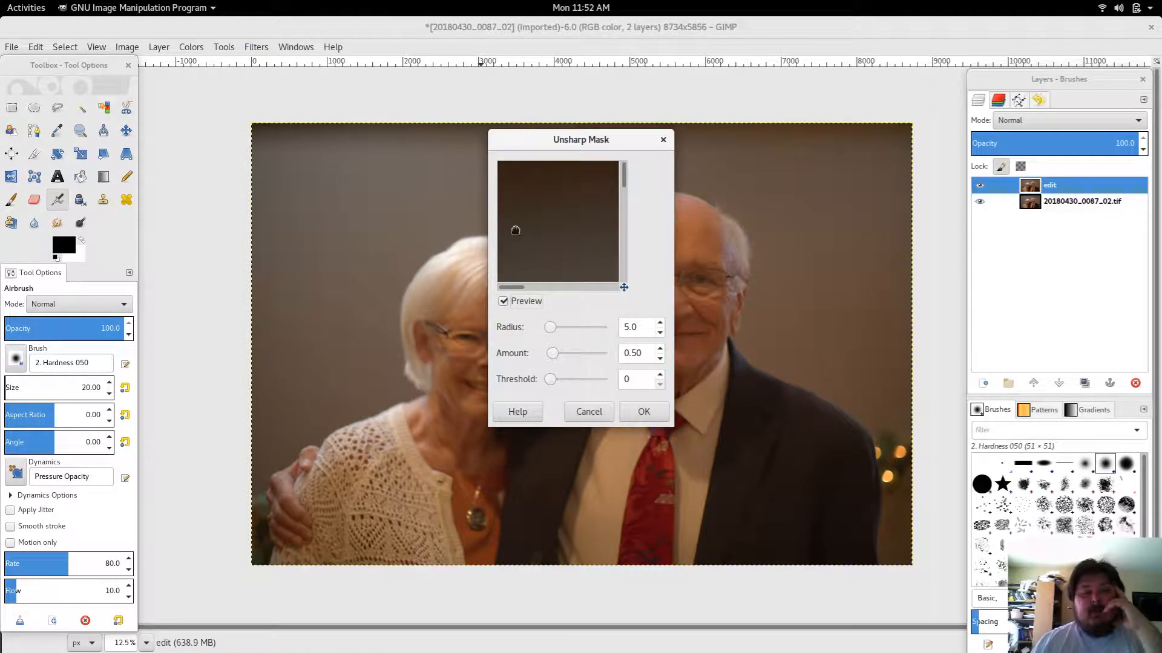
click(434, 268)
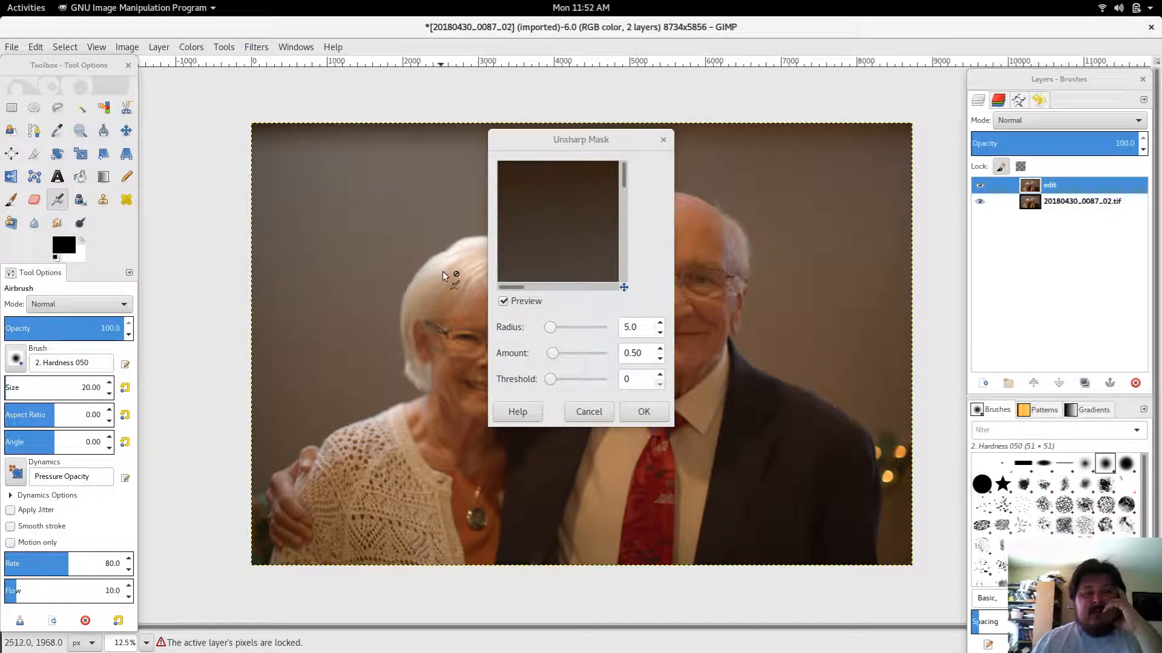
drag(625, 289, 640, 303)
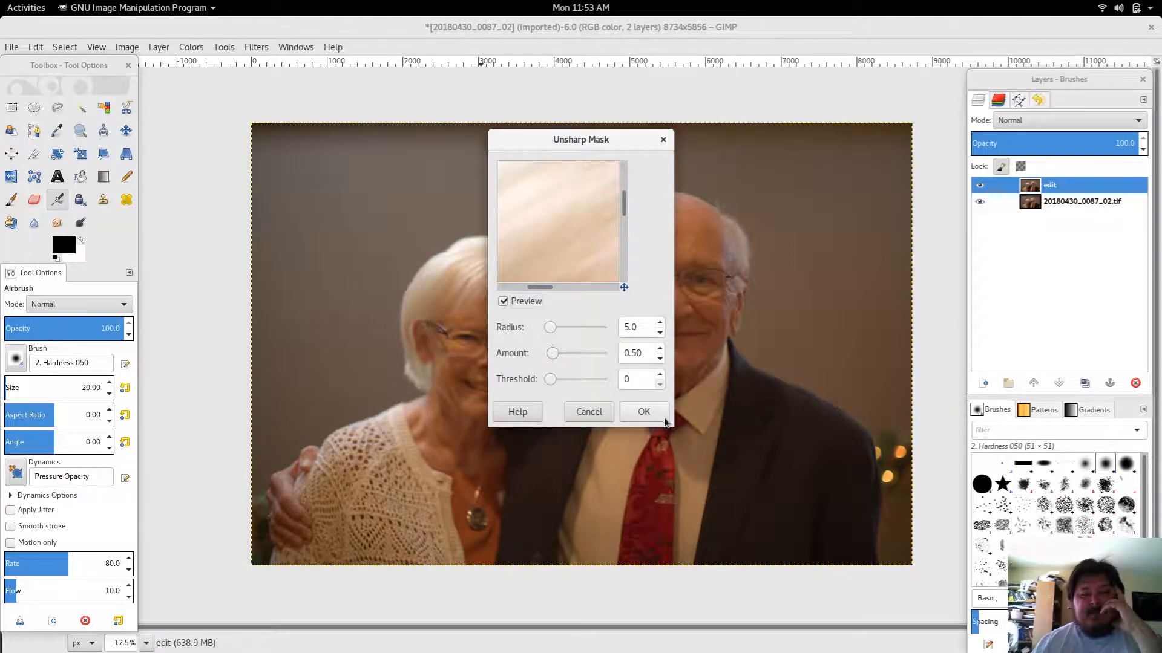
drag(672, 426, 784, 582)
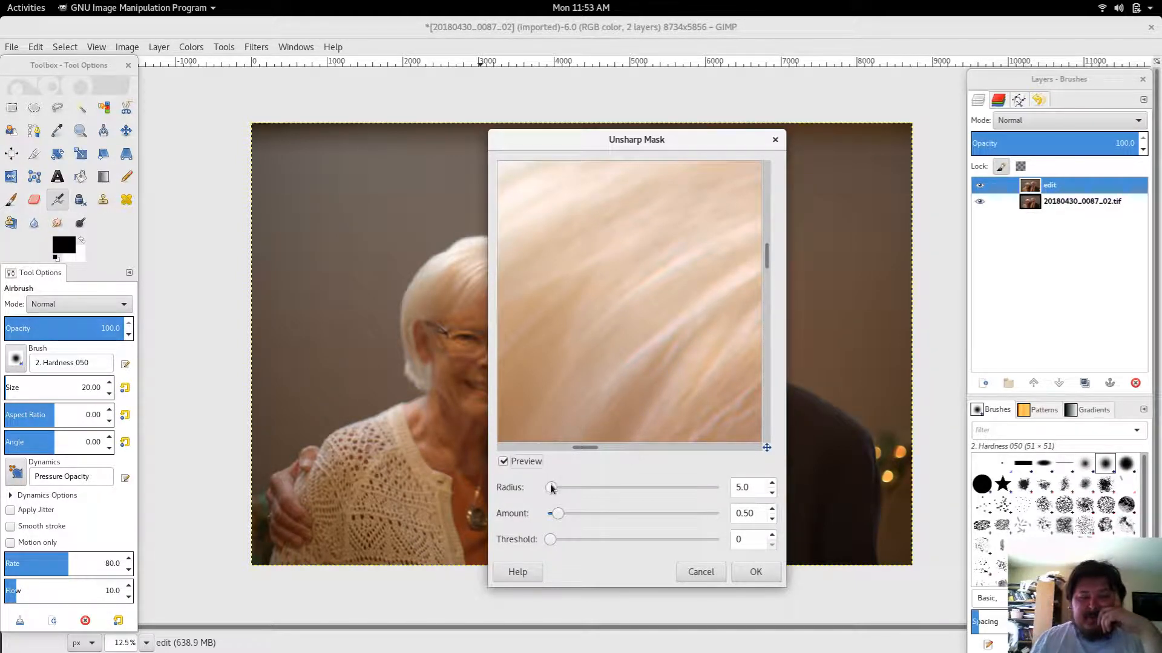
Step: Tune the Unsharp Mask settings to a radius of 11.3, an amount of 5.96 and a threshold of 0
drag(552, 487, 698, 520)
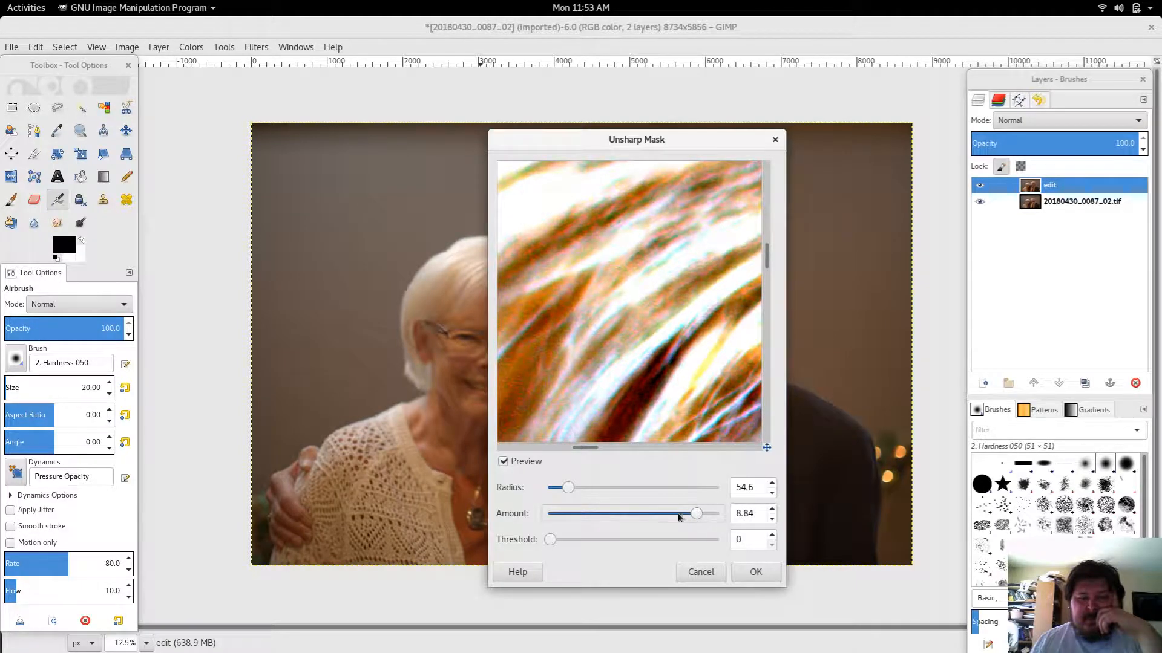
drag(576, 487, 563, 482)
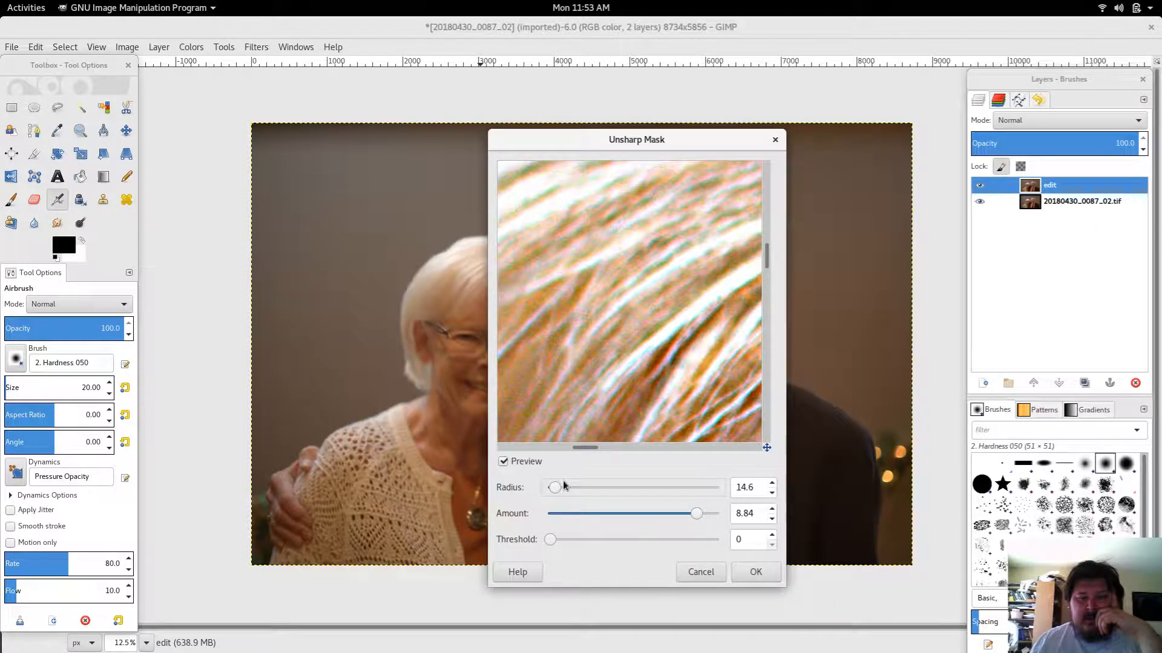
click(772, 493)
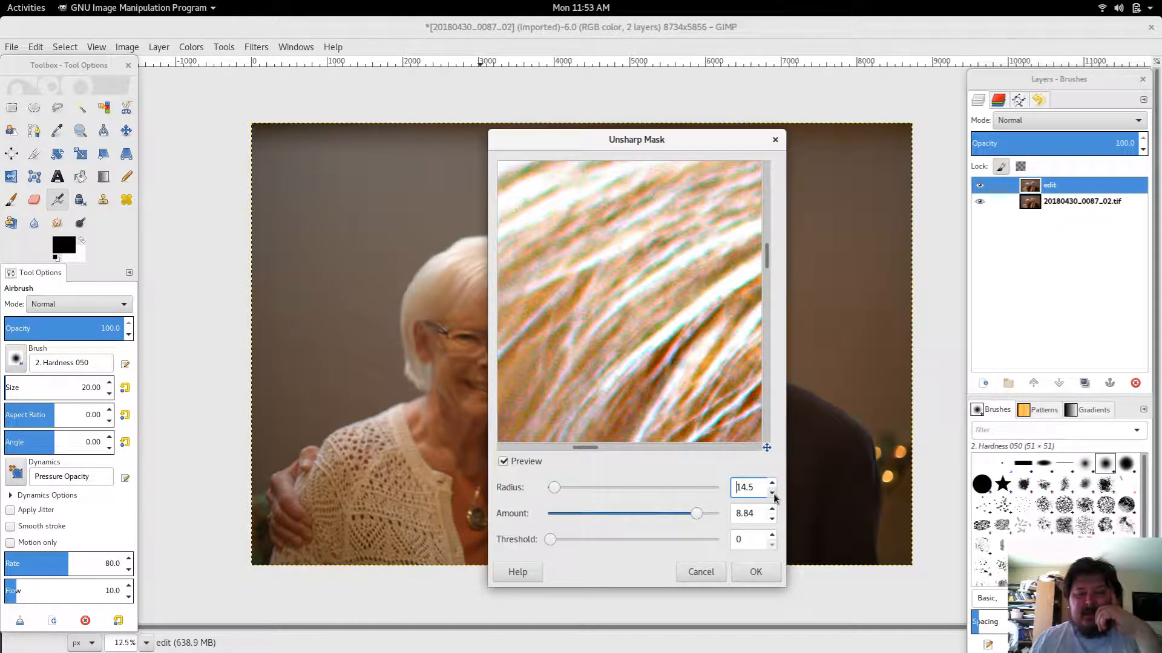
click(772, 495)
click(772, 495)
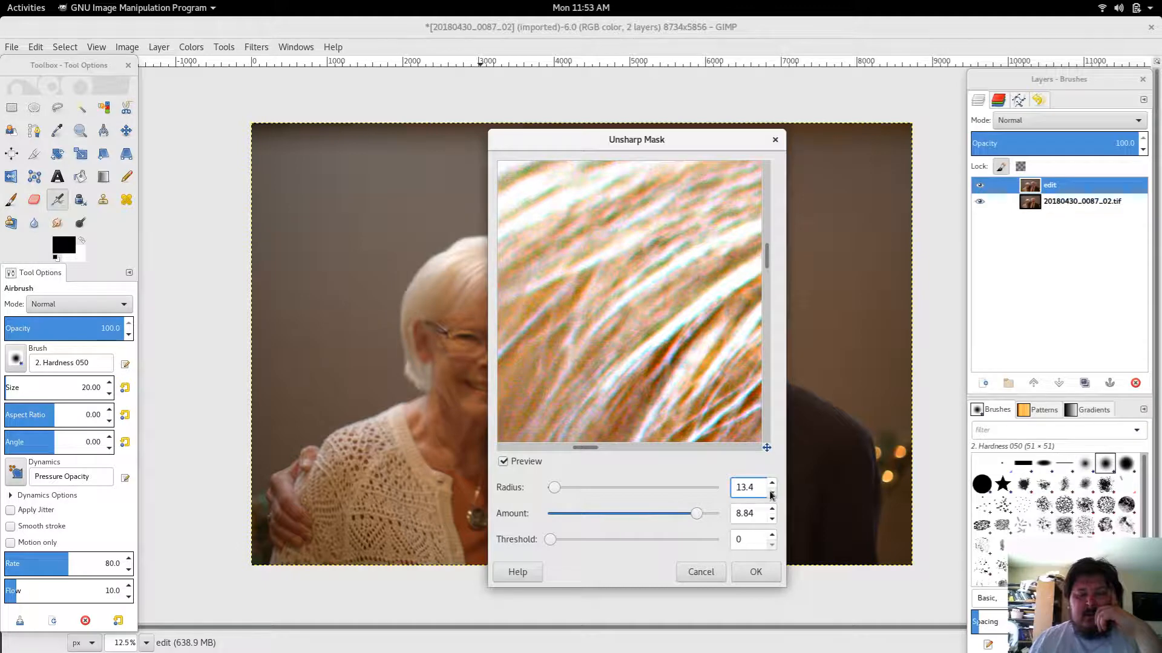
click(772, 495)
click(772, 495)
click(771, 495)
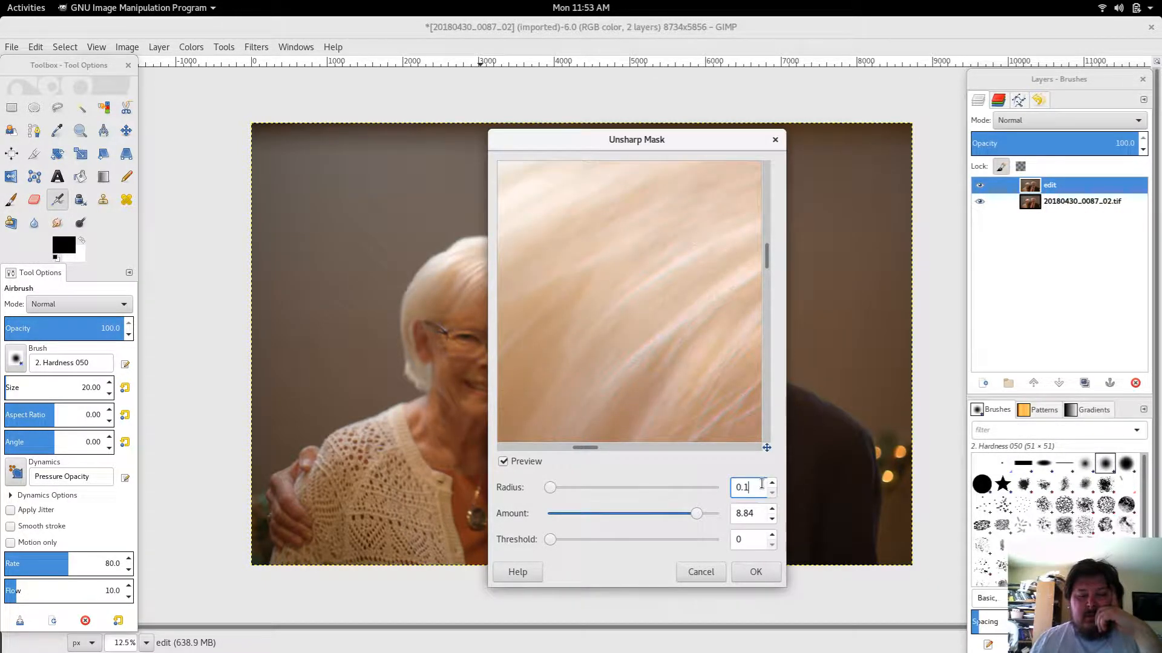
double_click(759, 484)
click(773, 485)
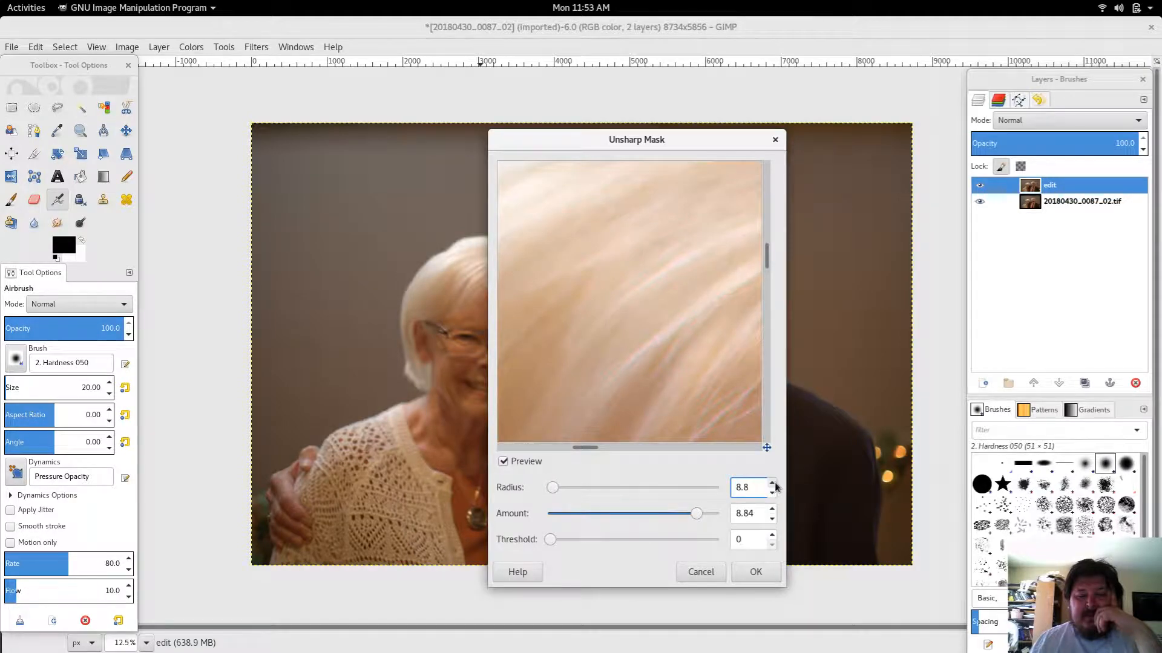
click(772, 496)
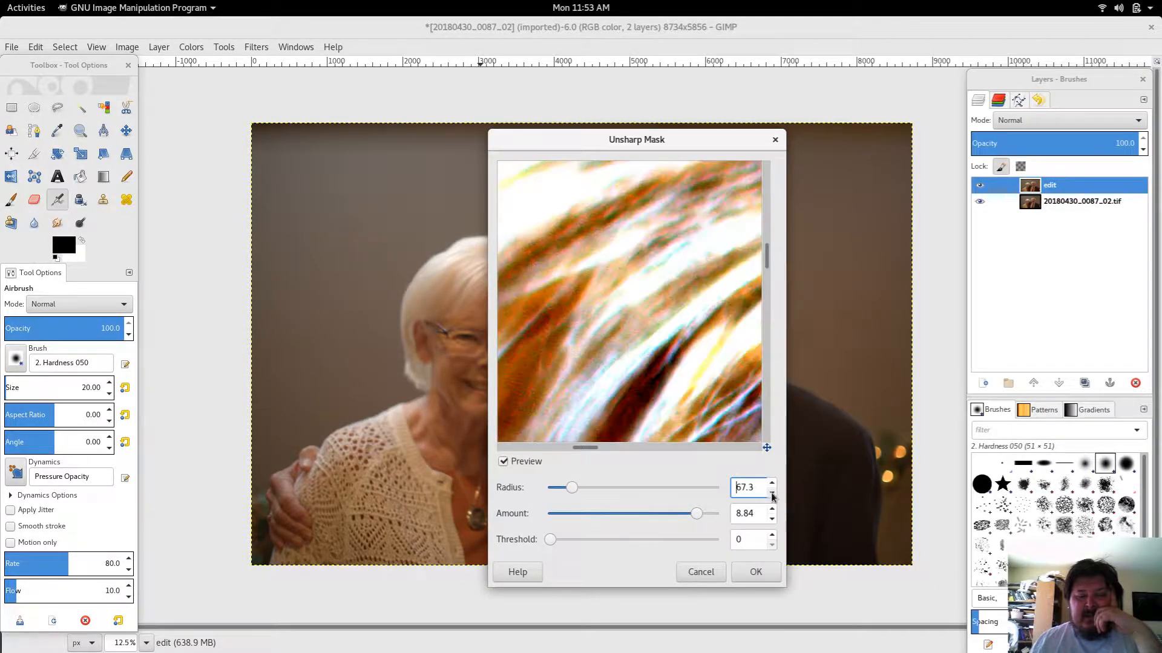
drag(774, 498, 772, 495)
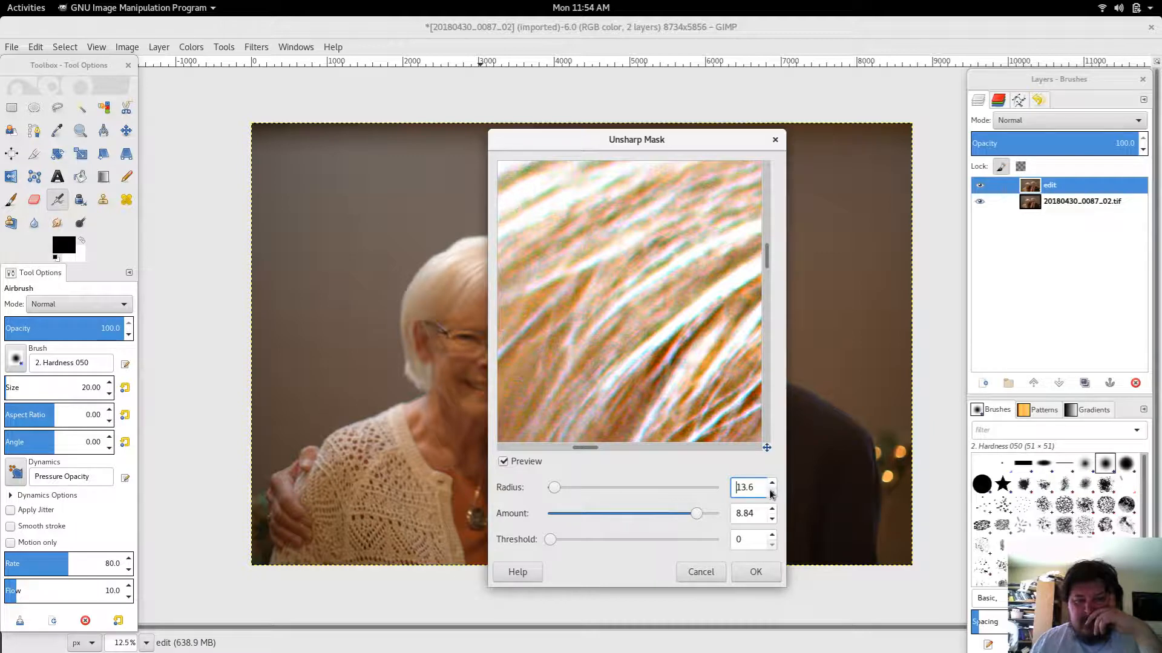
drag(772, 495, 771, 495)
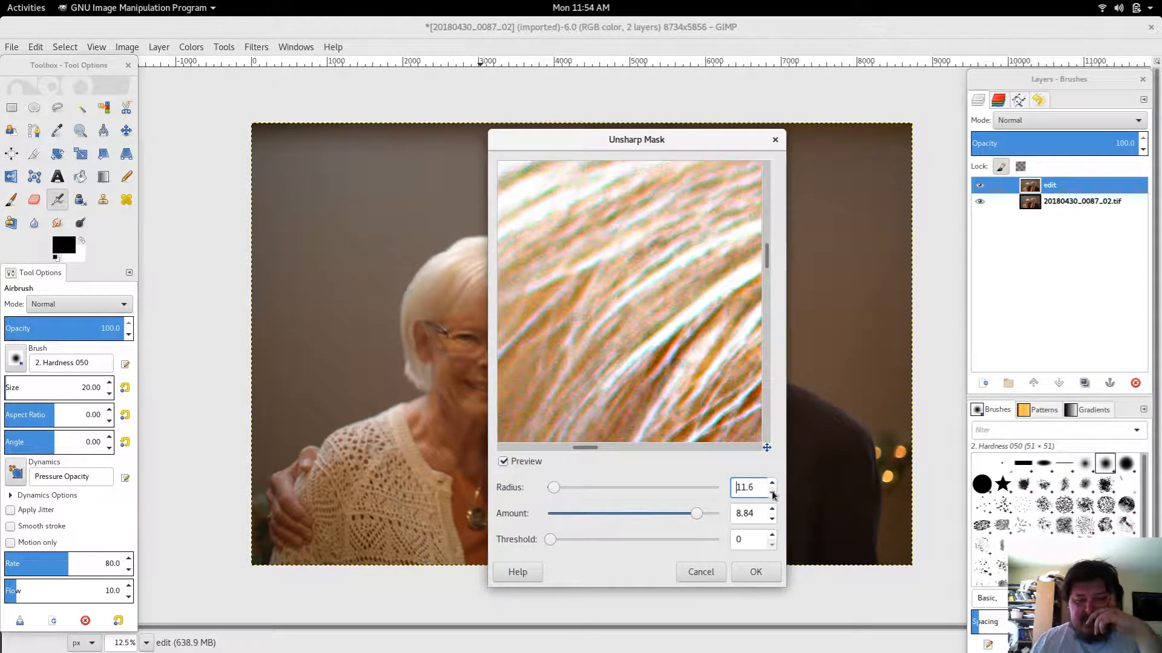
drag(772, 495, 774, 495)
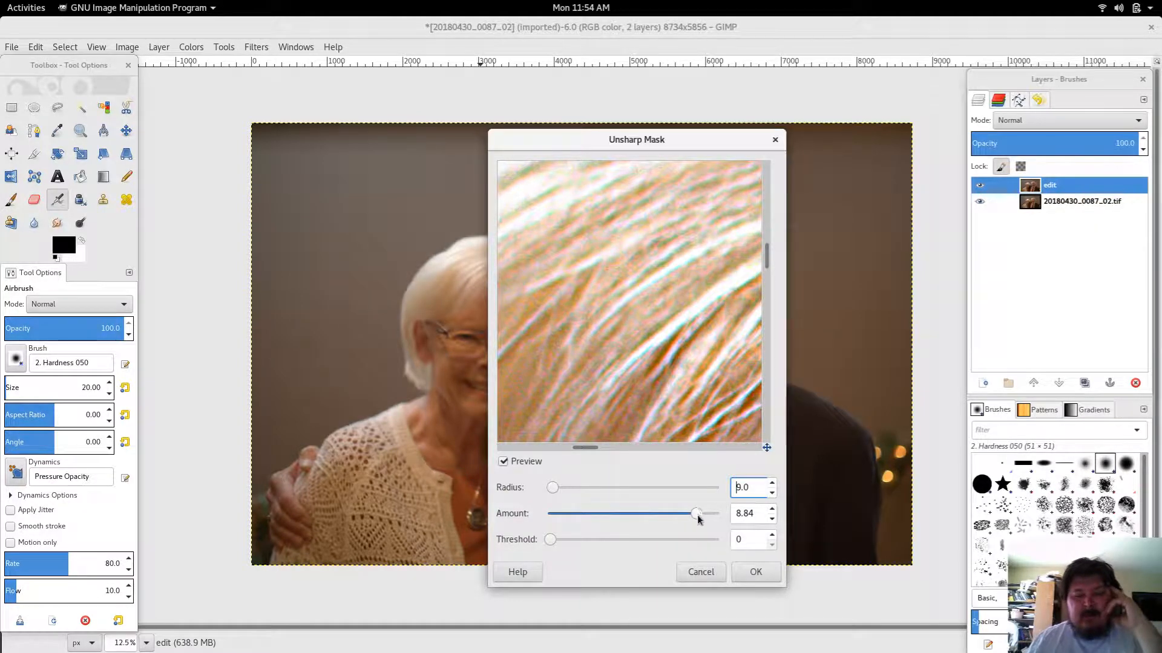
mouse_move(550, 539)
mouse_down()
mouse_move(568, 540)
mouse_move(543, 535)
mouse_up()
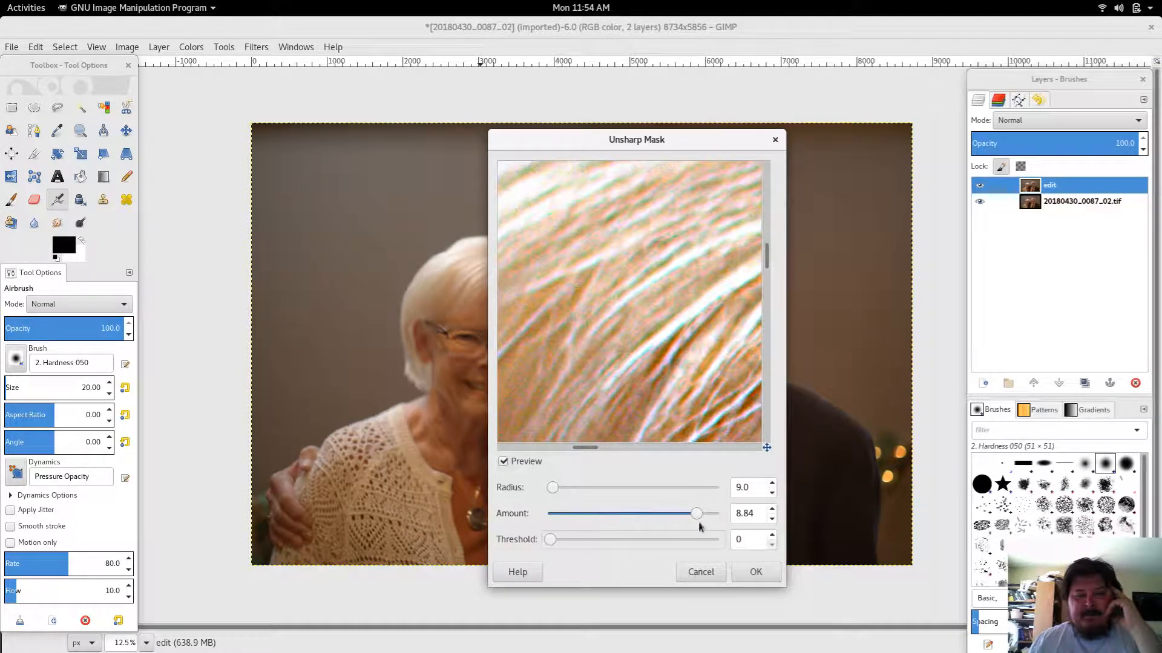
drag(695, 517, 650, 502)
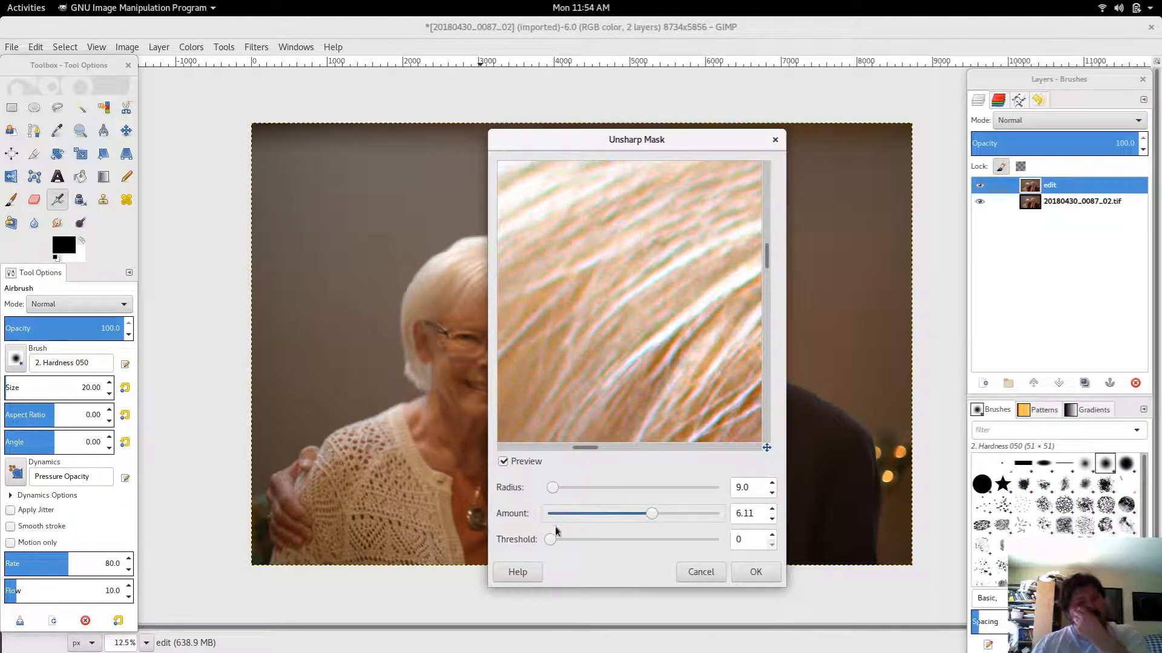
drag(551, 539, 557, 539)
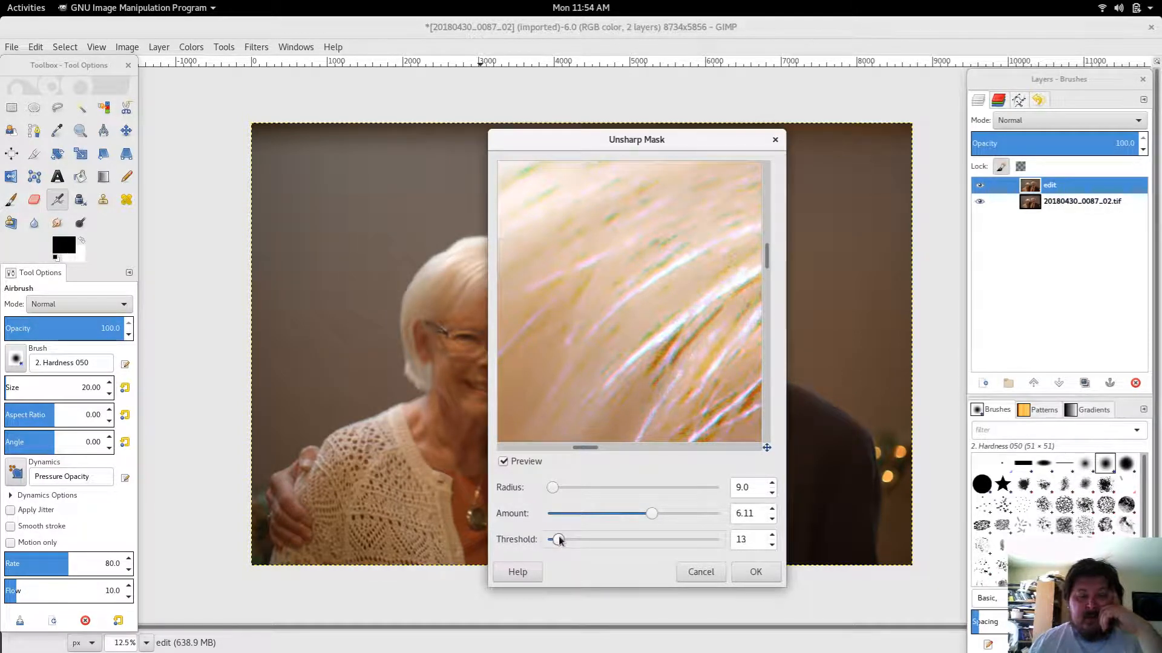
drag(561, 539, 550, 540)
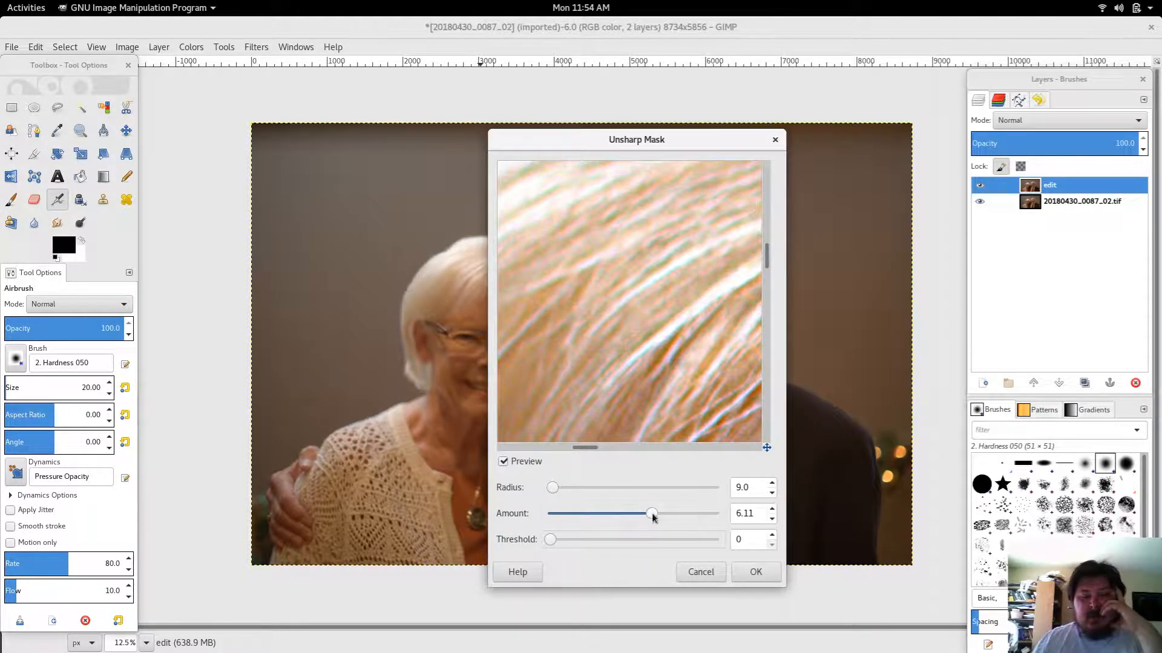
drag(653, 515, 636, 515)
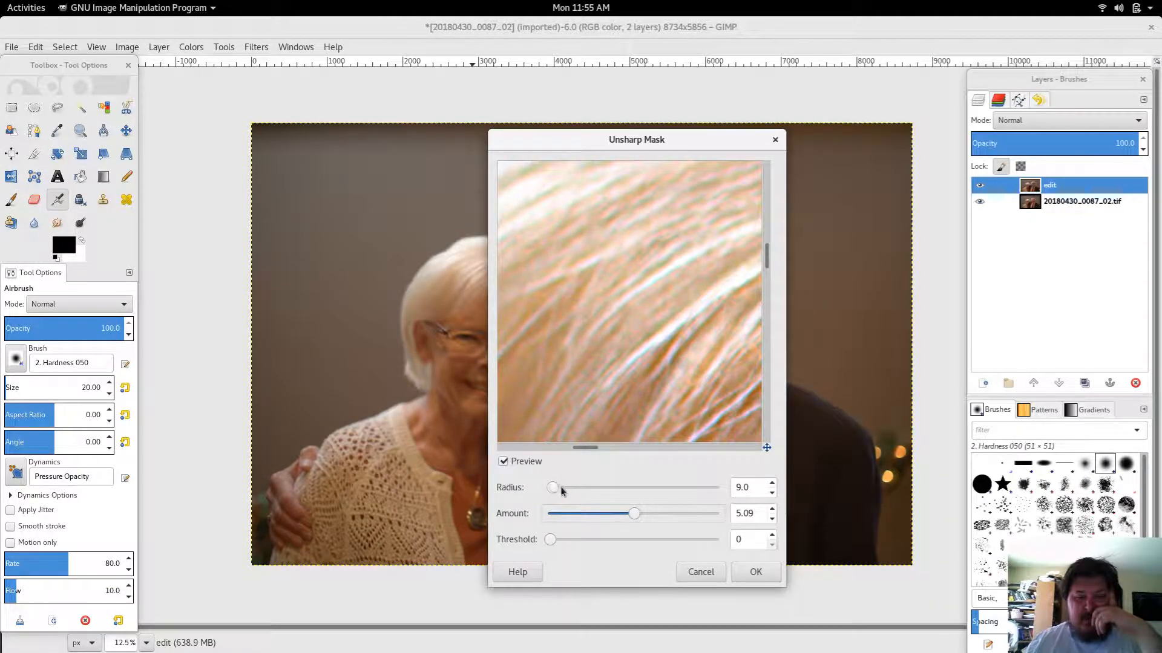
click(772, 493)
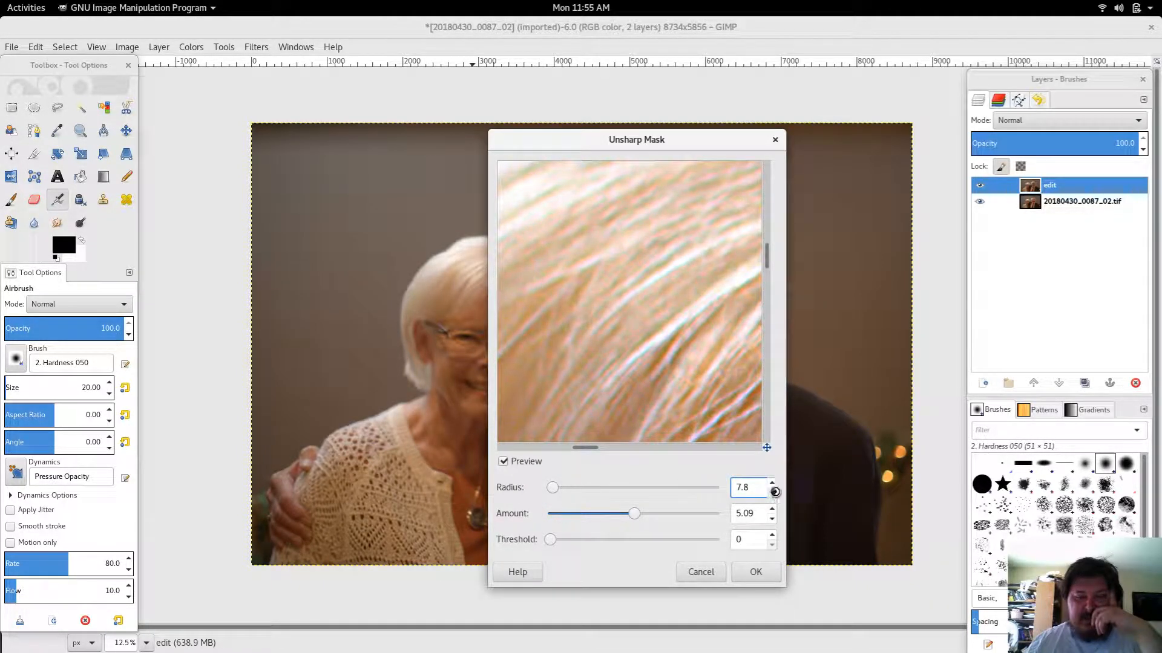
click(772, 482)
click(771, 482)
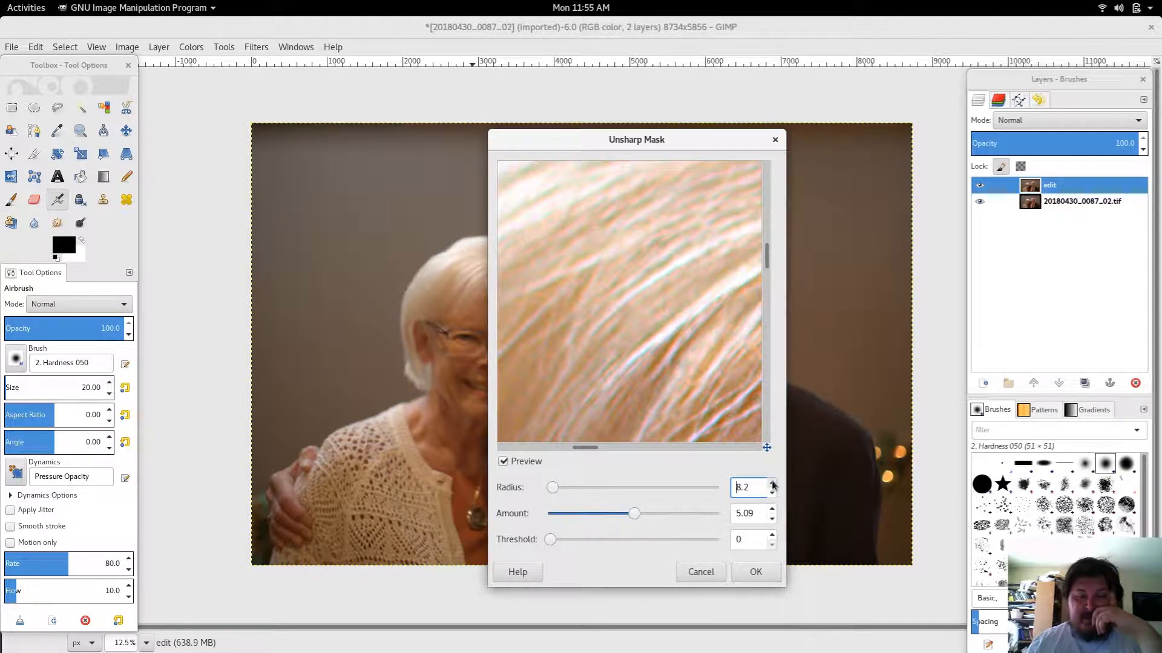
click(772, 481)
click(772, 481)
click(772, 483)
click(772, 482)
click(772, 483)
click(772, 482)
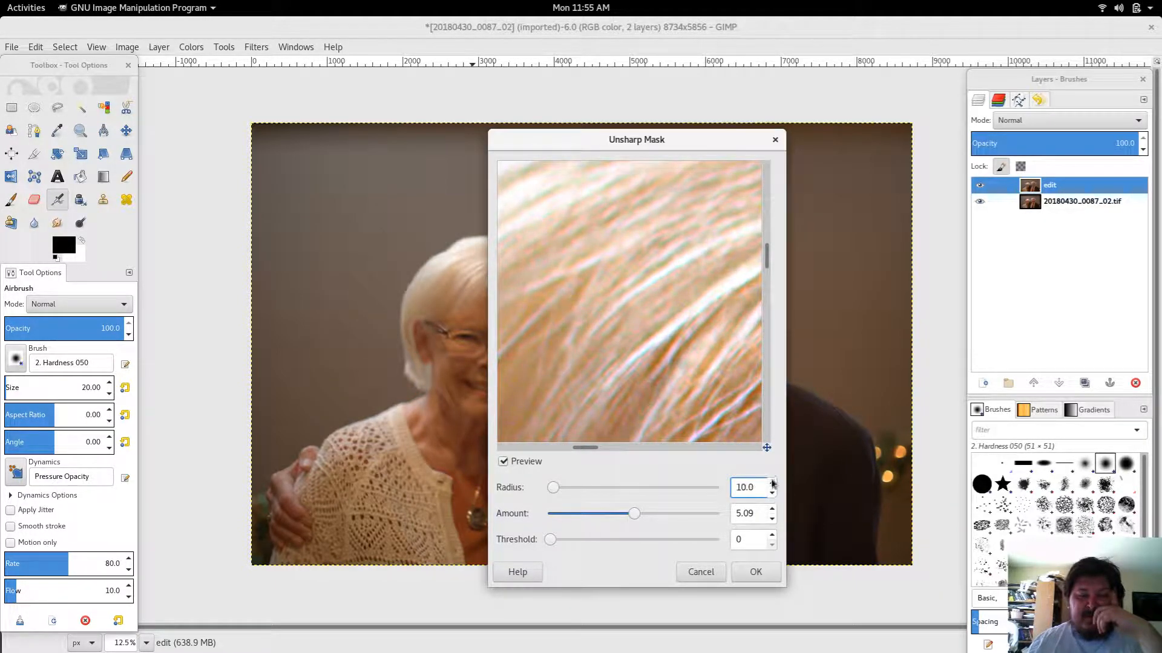
click(772, 483)
click(772, 483)
click(772, 482)
click(772, 482)
click(772, 482)
click(772, 483)
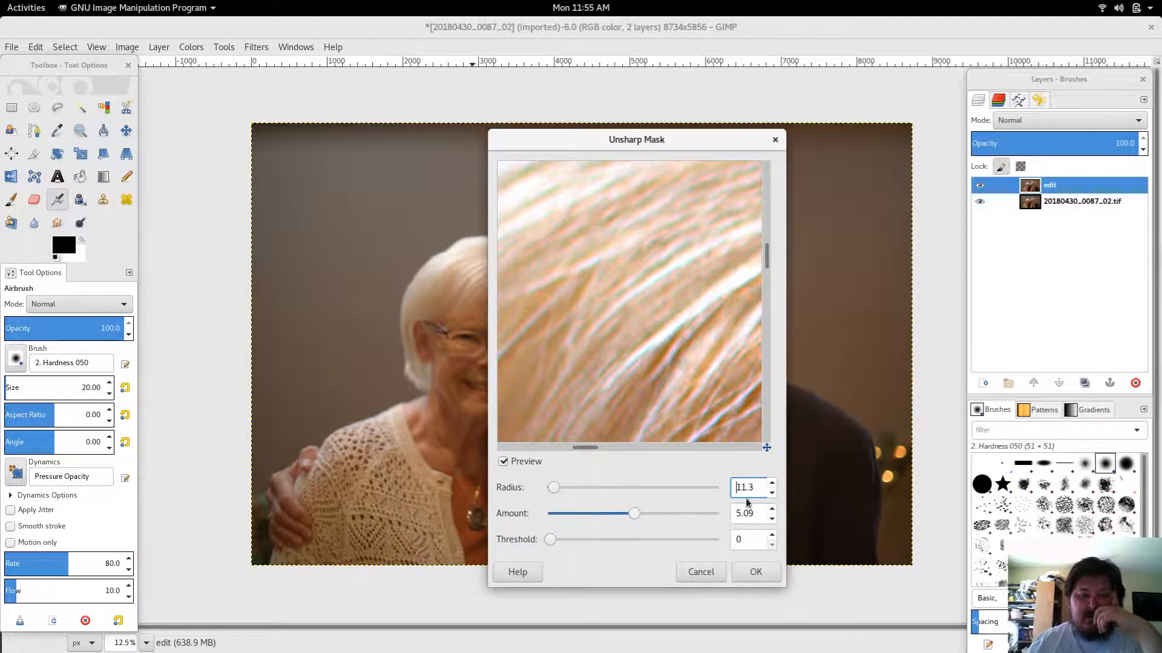
mouse_move(638, 512)
mouse_down()
mouse_move(722, 514)
mouse_move(653, 505)
mouse_up()
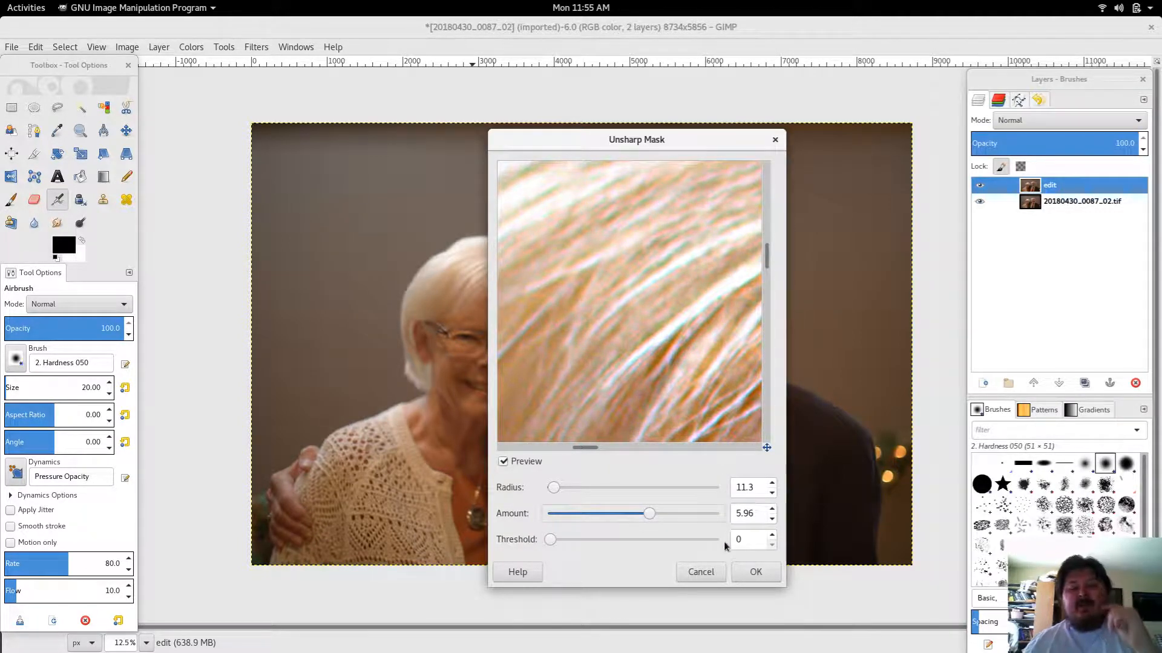
Step: Try to apply the sharpening to the locked edit layer and dismiss the error message
click(749, 570)
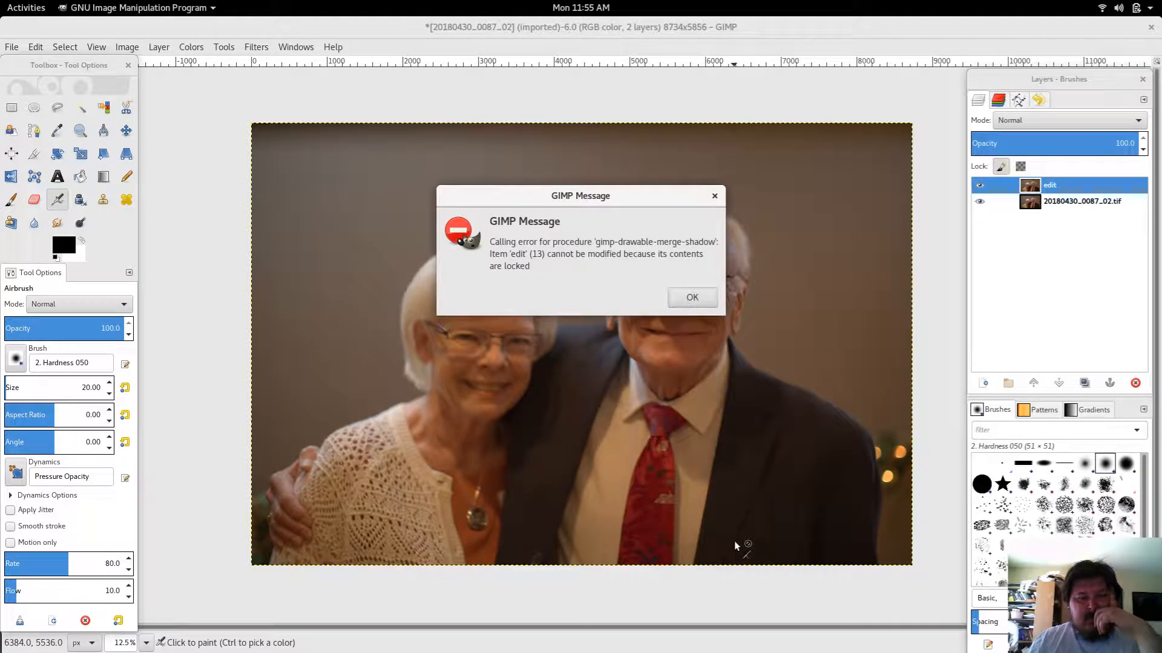
click(684, 300)
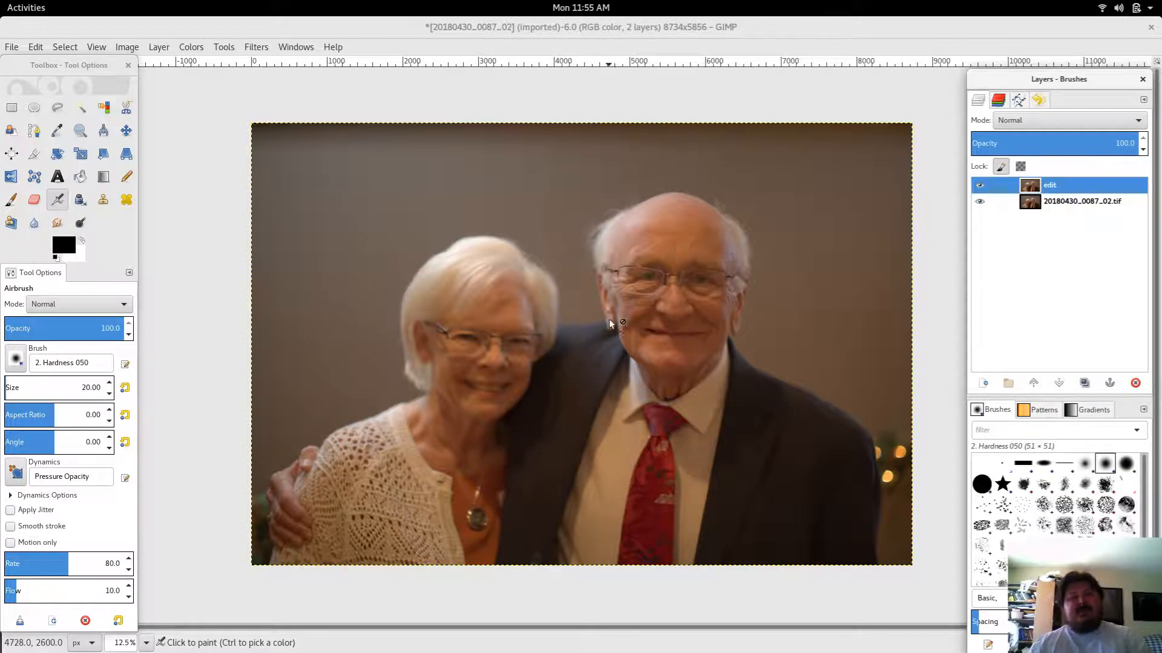
click(1101, 9)
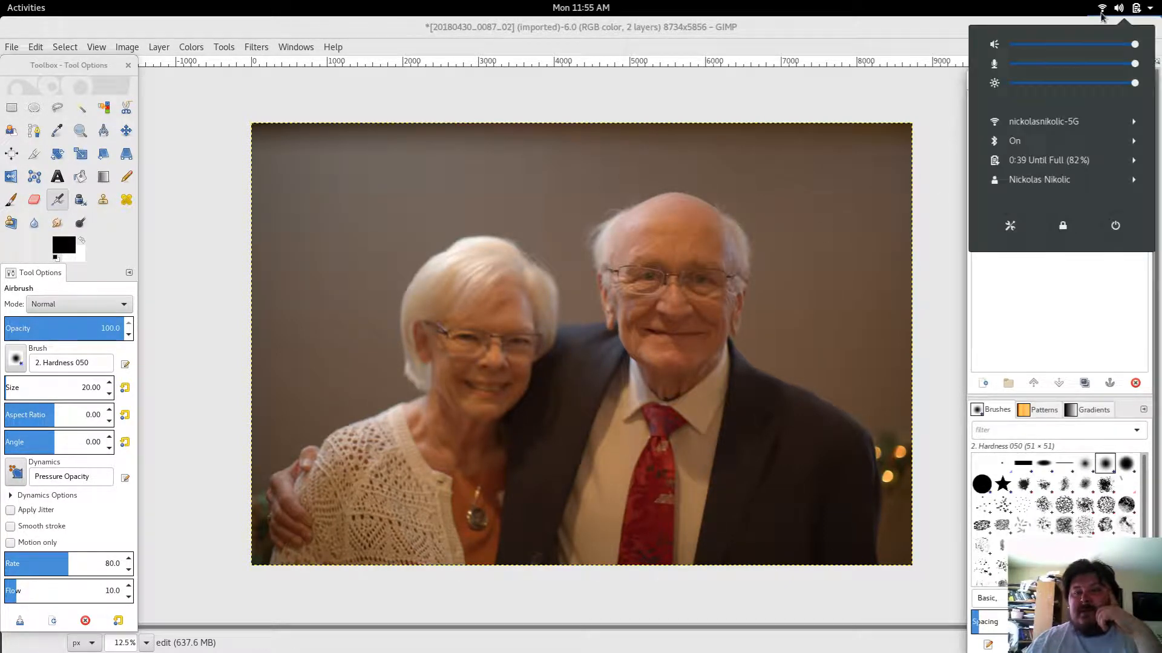
click(1026, 123)
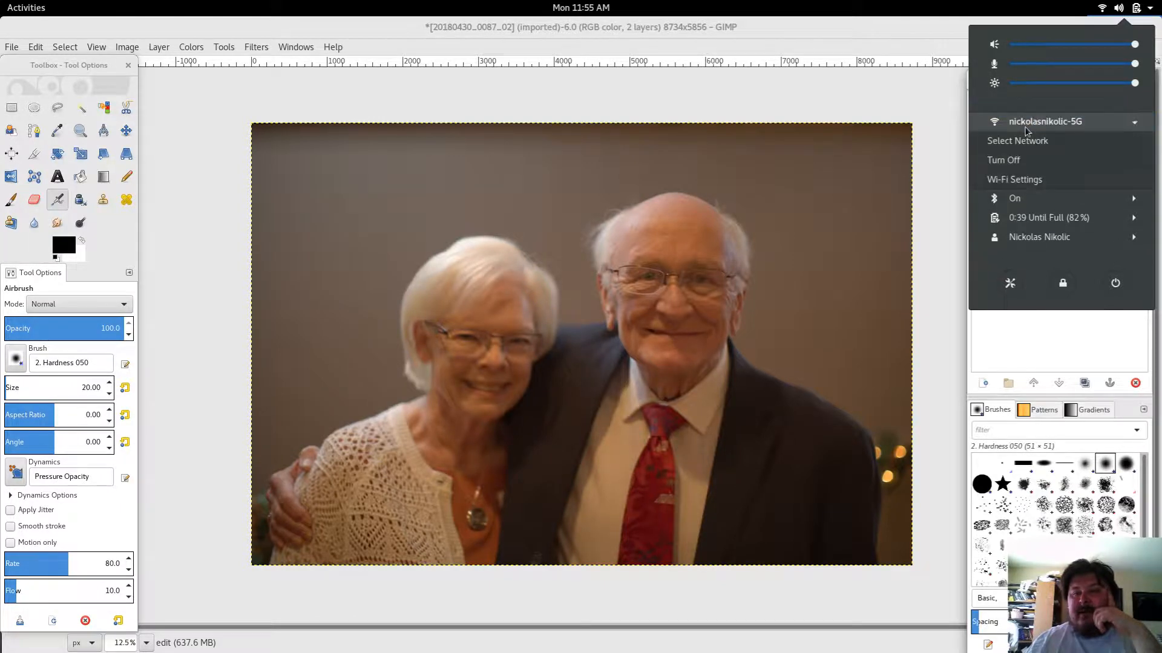
click(1002, 165)
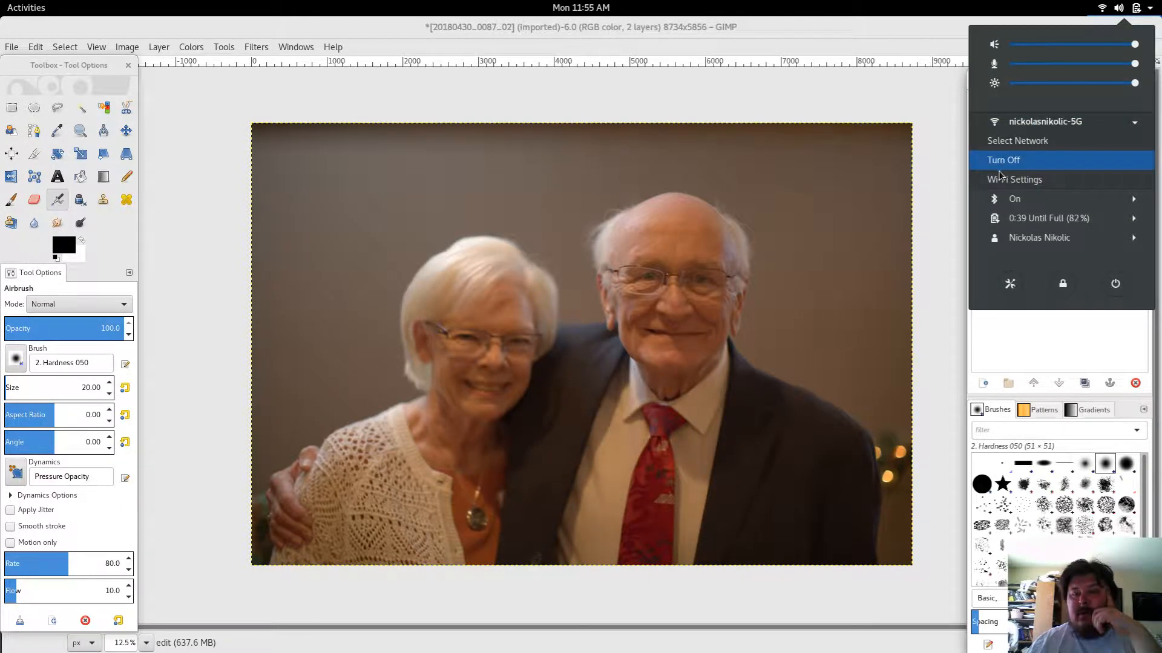
click(1119, 8)
click(1014, 141)
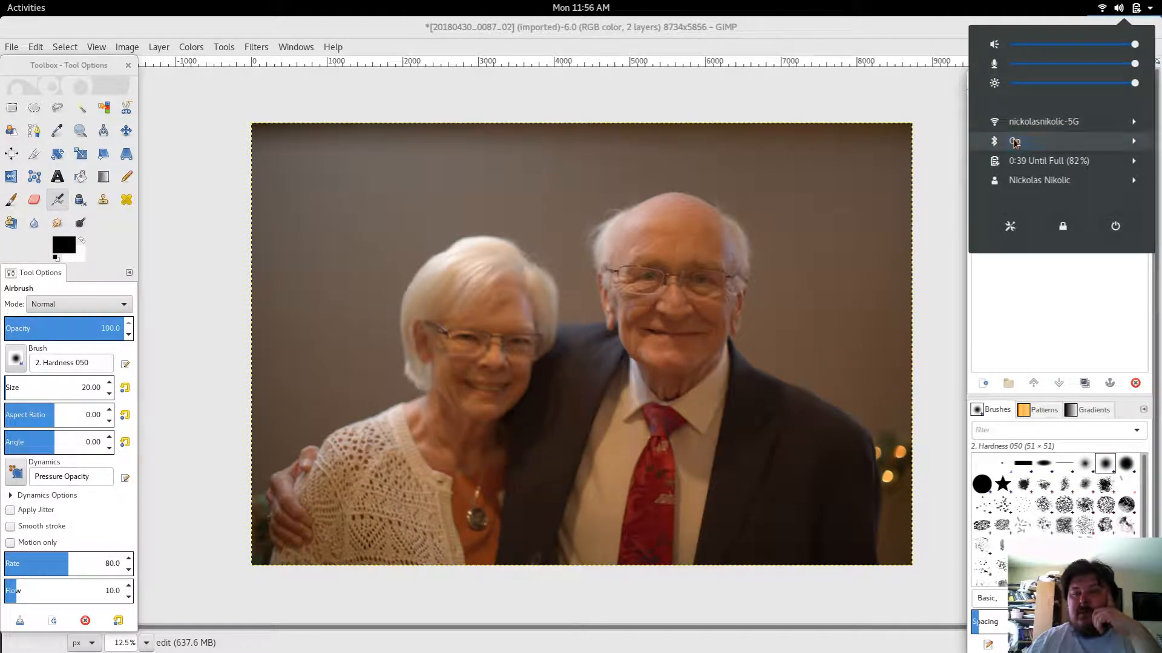
click(1006, 180)
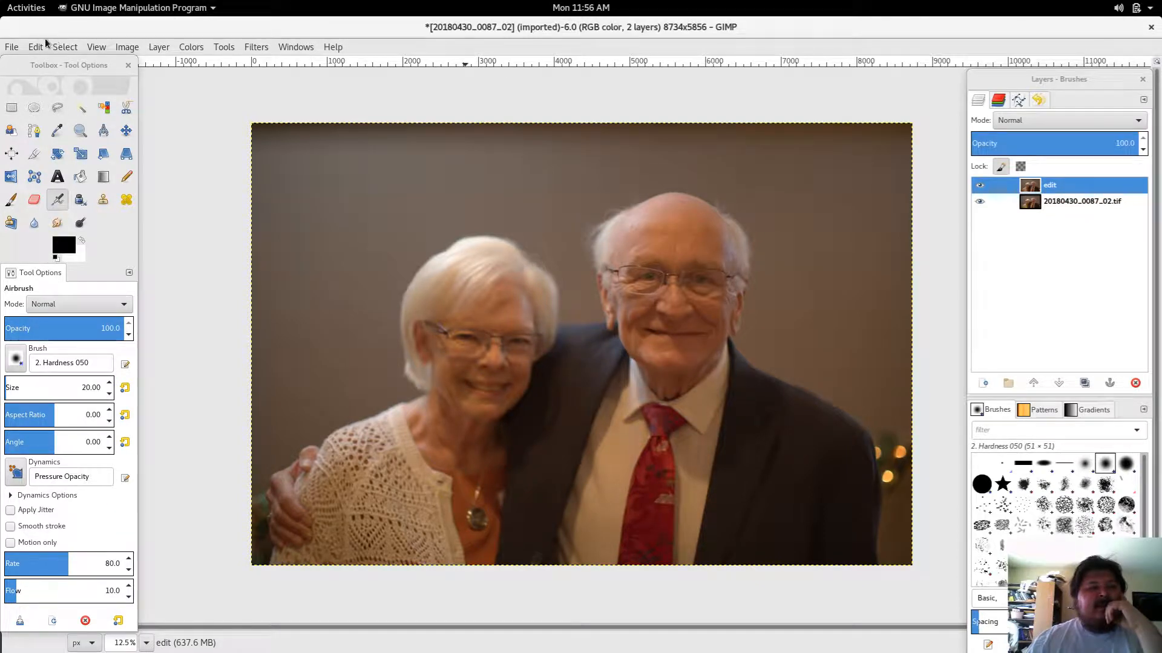
click(12, 47)
click(29, 172)
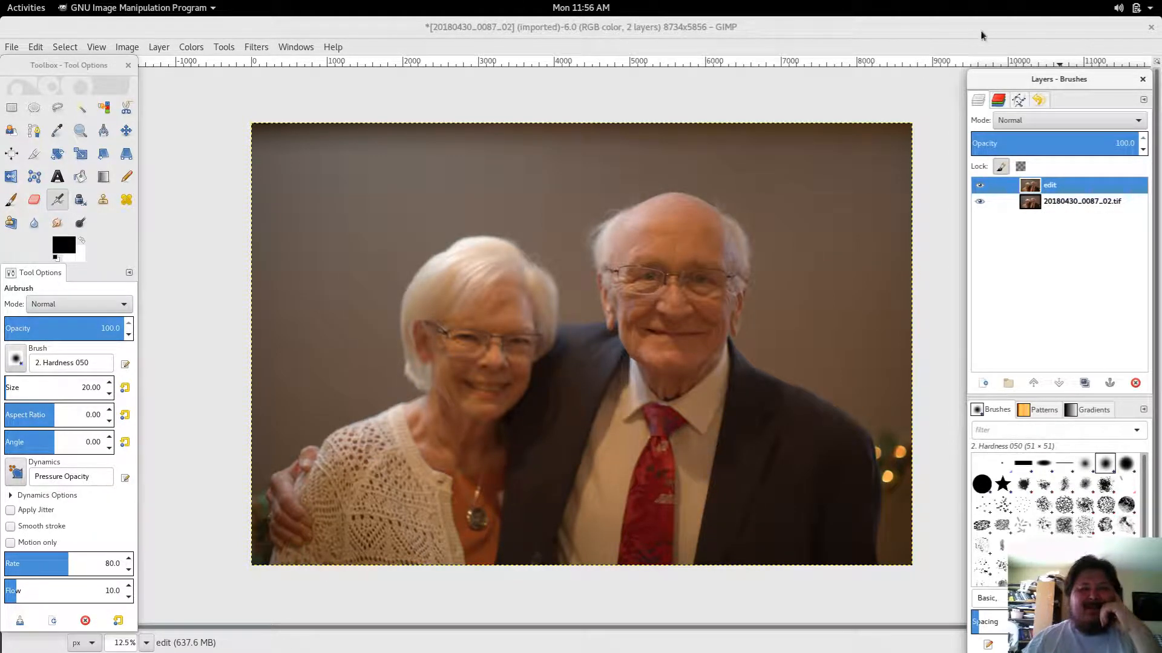
click(1137, 8)
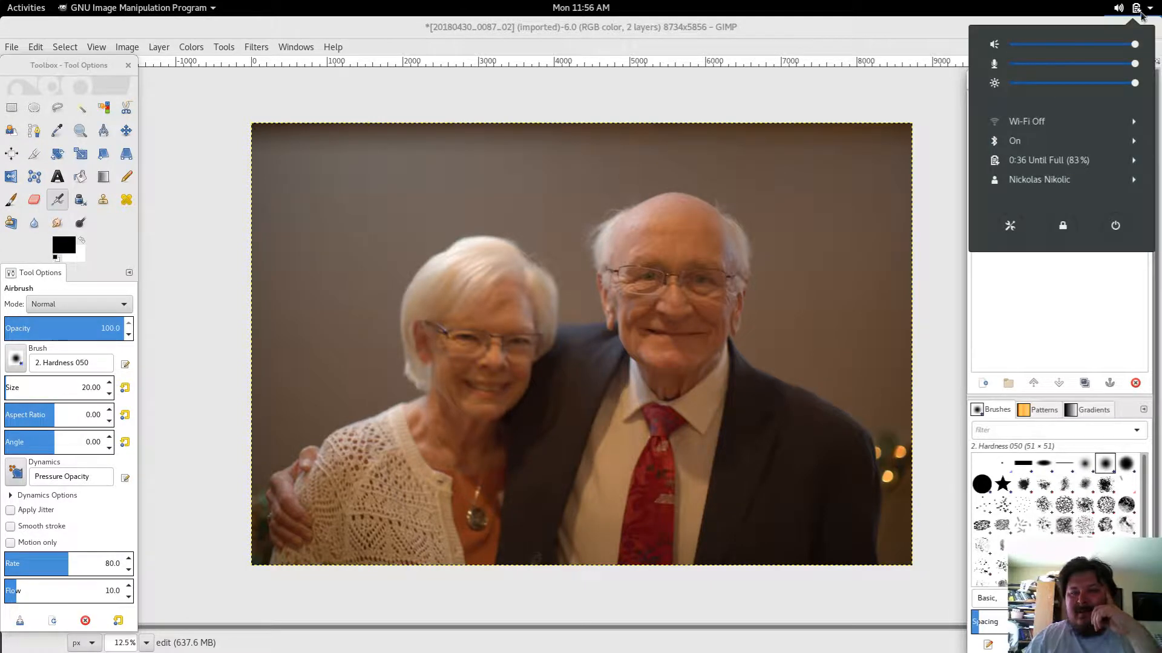
click(1025, 142)
click(1014, 161)
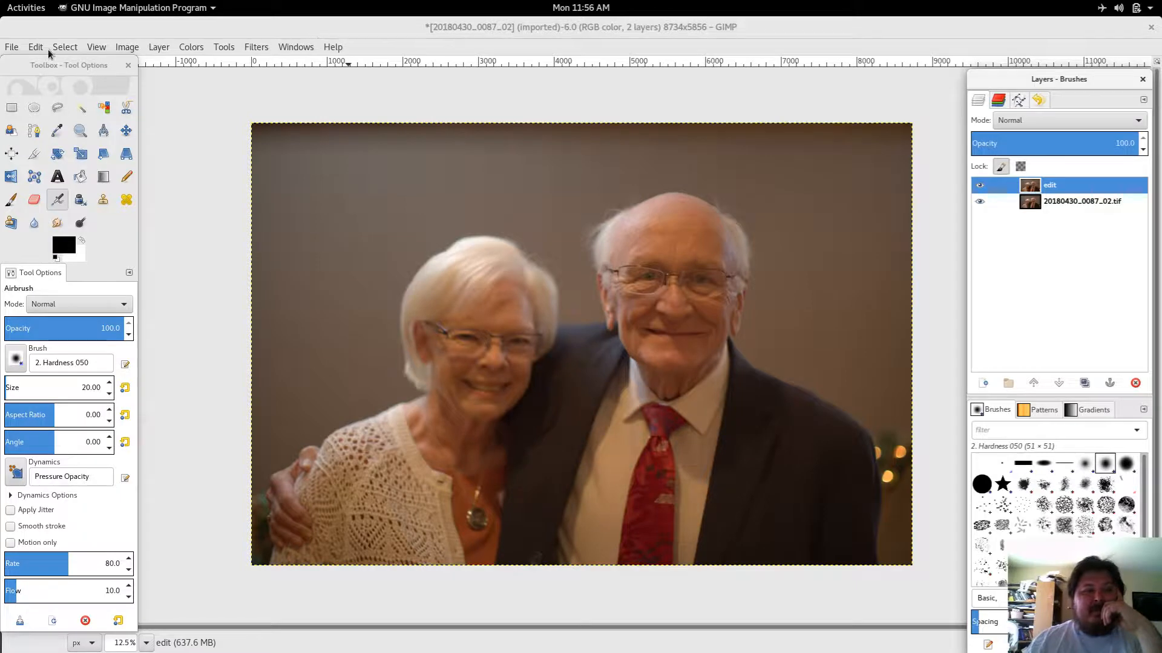
Step: Save the image as 20180430_0087_02.xcf in the export folder
click(17, 49)
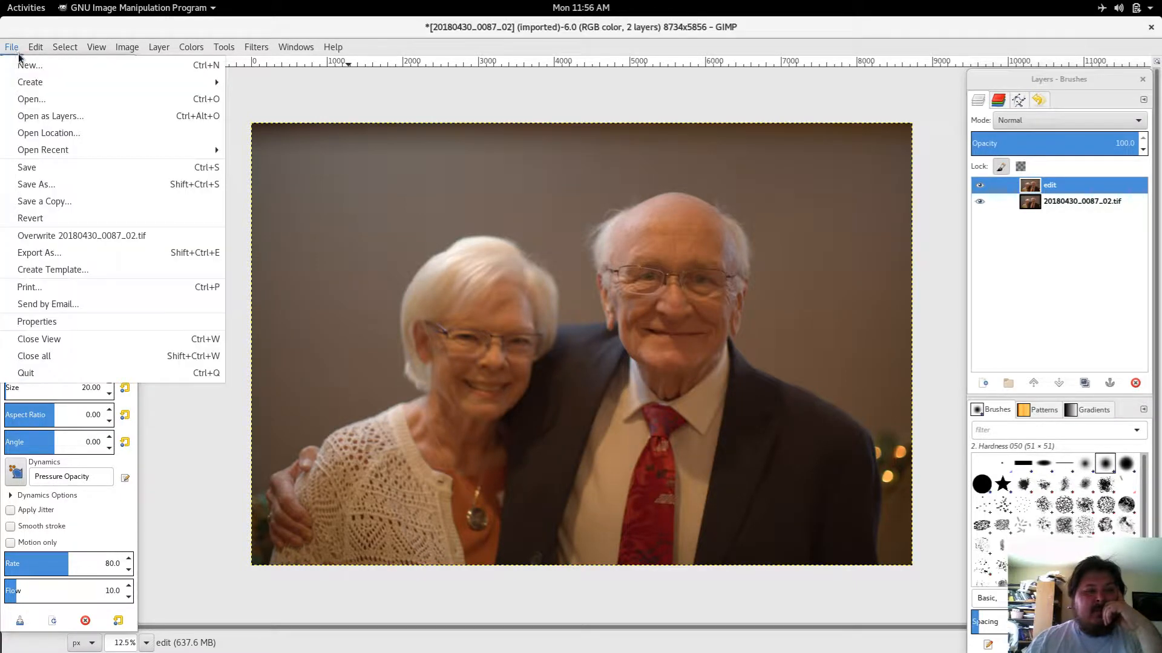
click(44, 184)
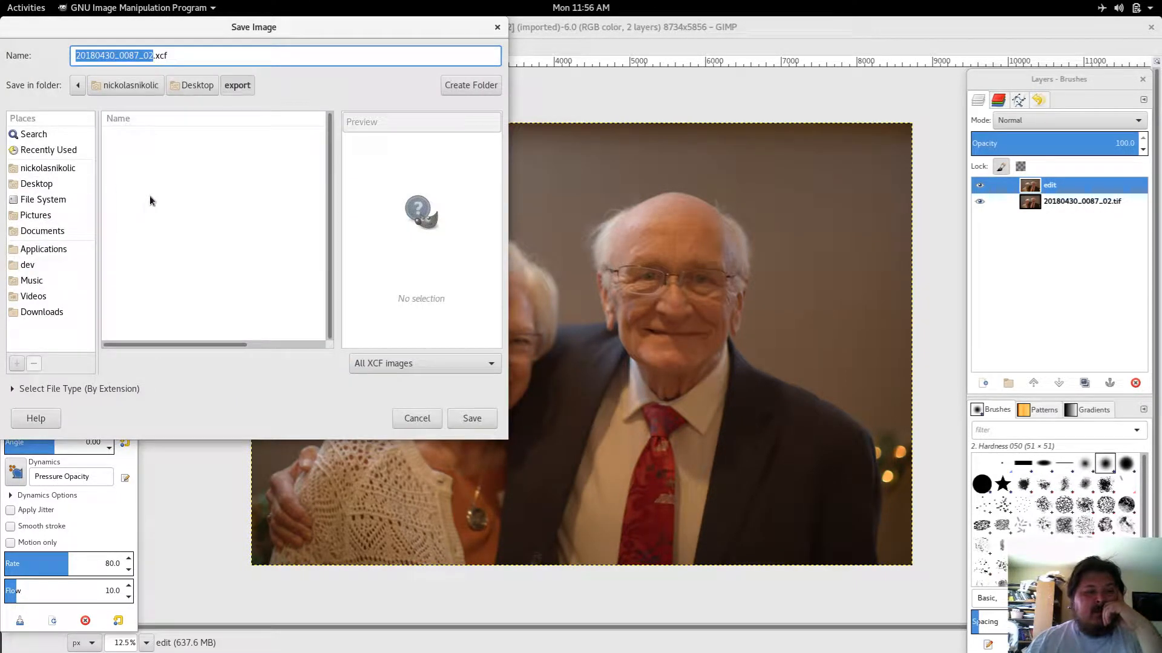
click(460, 417)
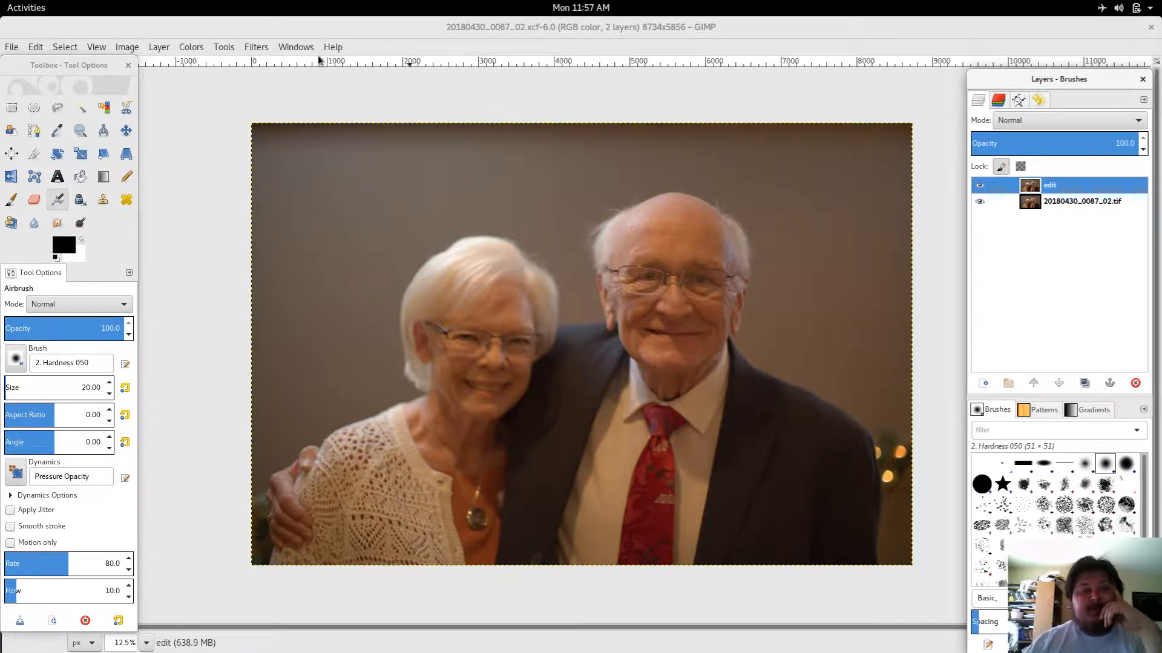
Step: Open the Sharpen filter for the edit layer, enlarge its dialog, and move the preview onto the woman's hair
click(255, 48)
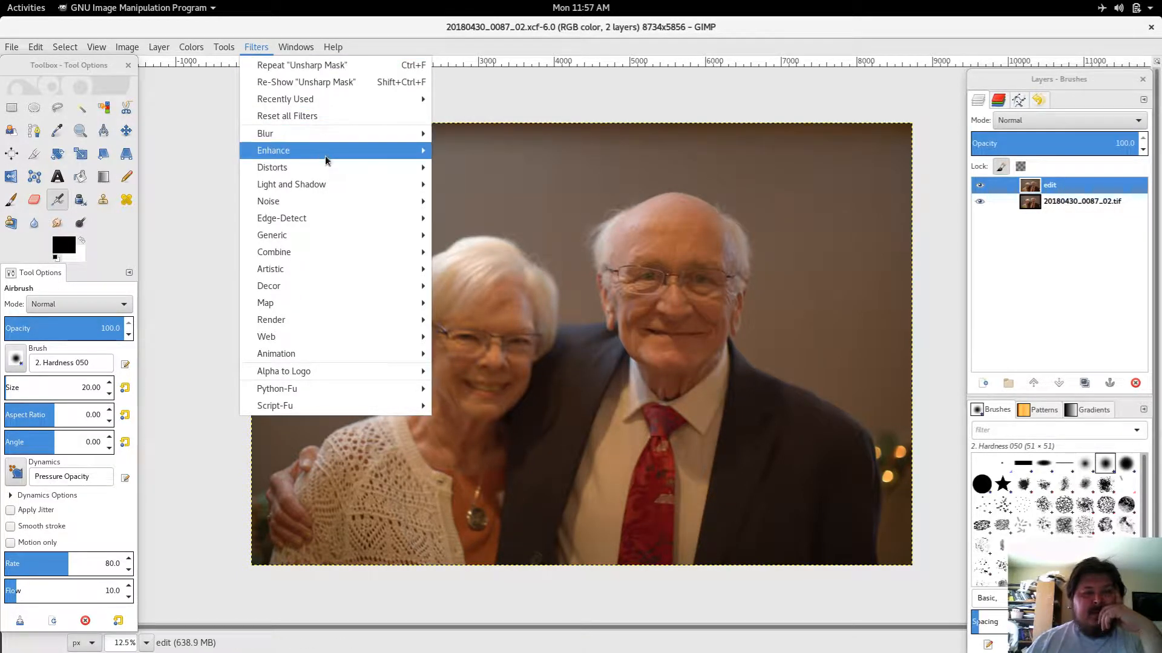
mouse_move(325, 159)
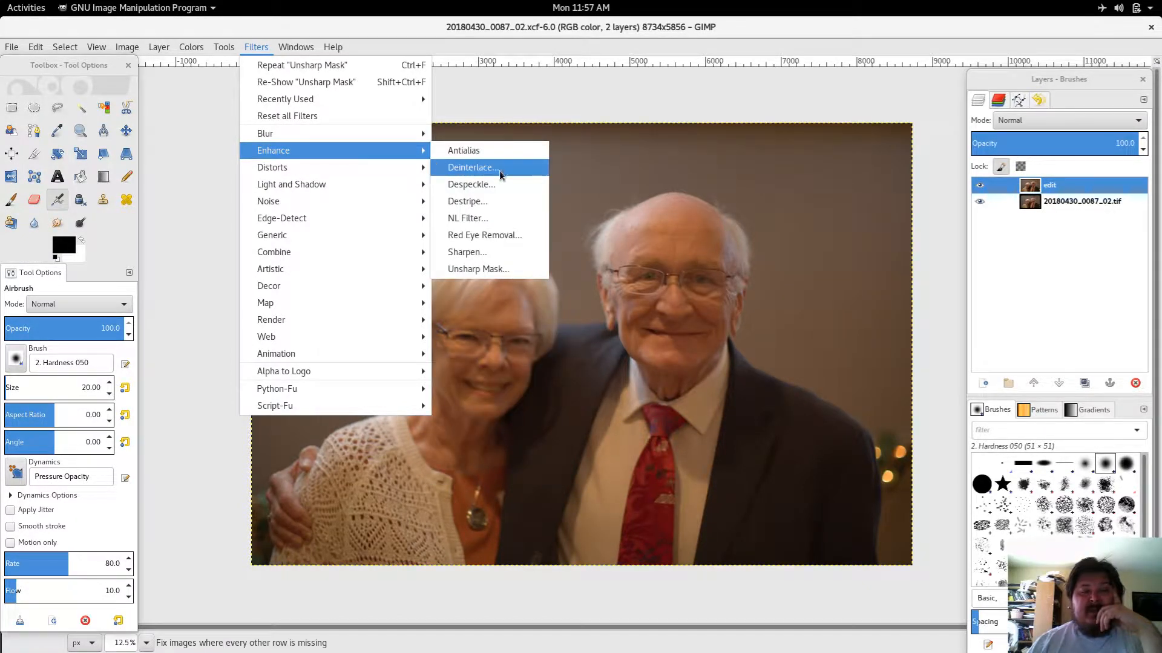
click(478, 259)
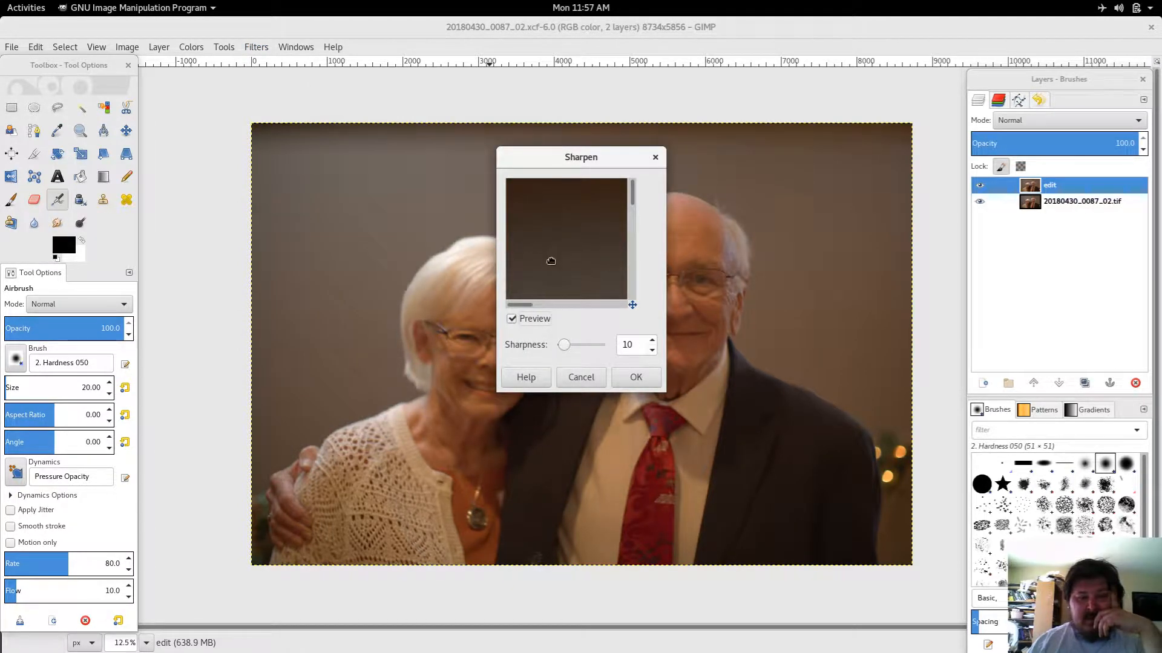
drag(567, 258, 583, 217)
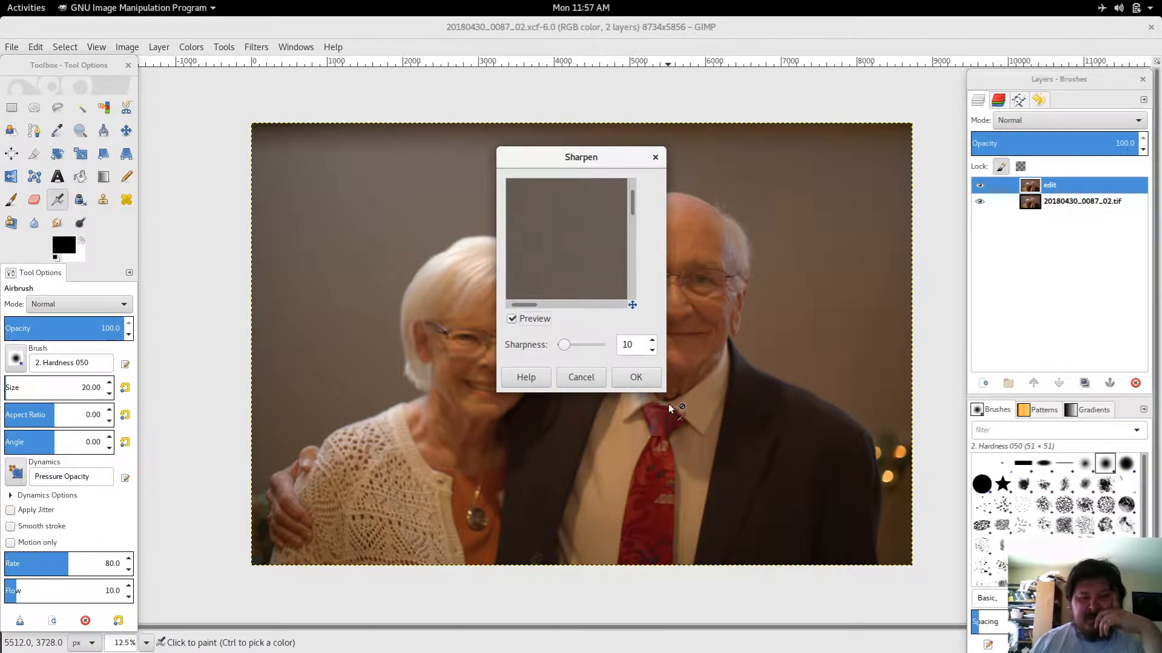
drag(665, 391, 858, 615)
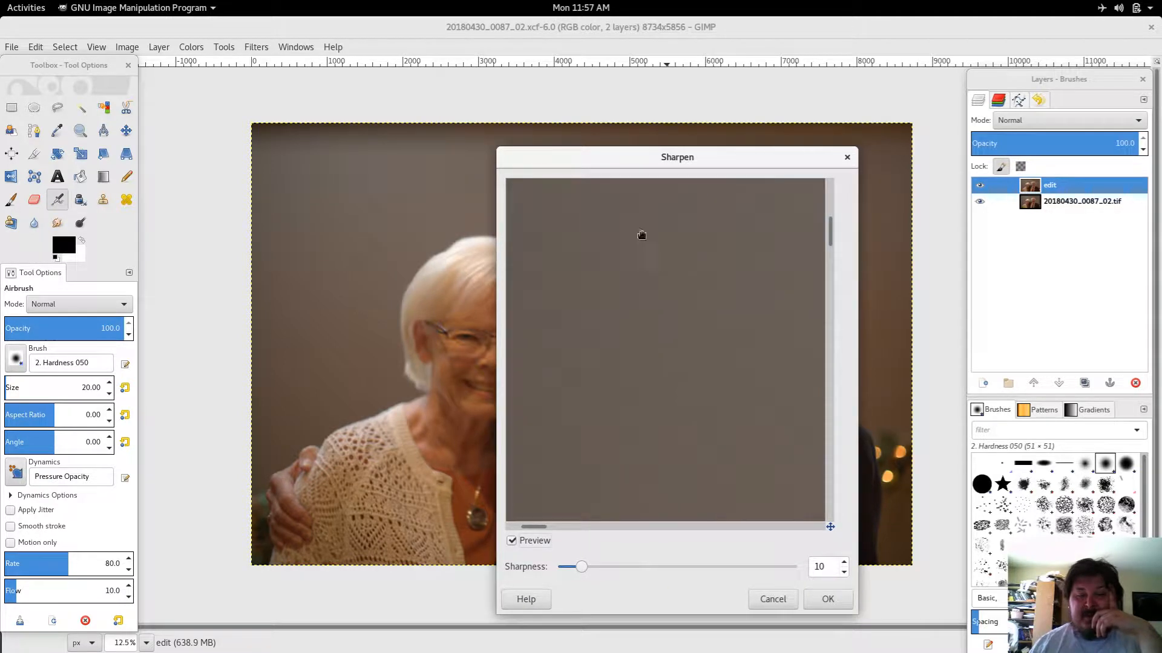
drag(597, 159, 673, 97)
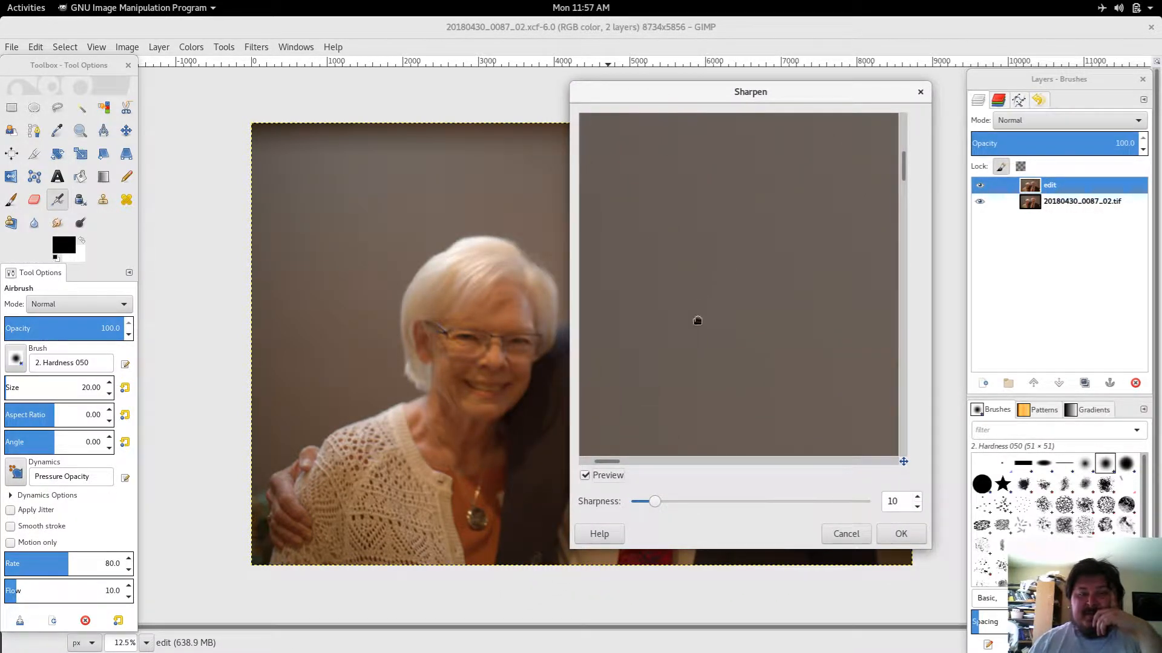
drag(728, 250, 737, 217)
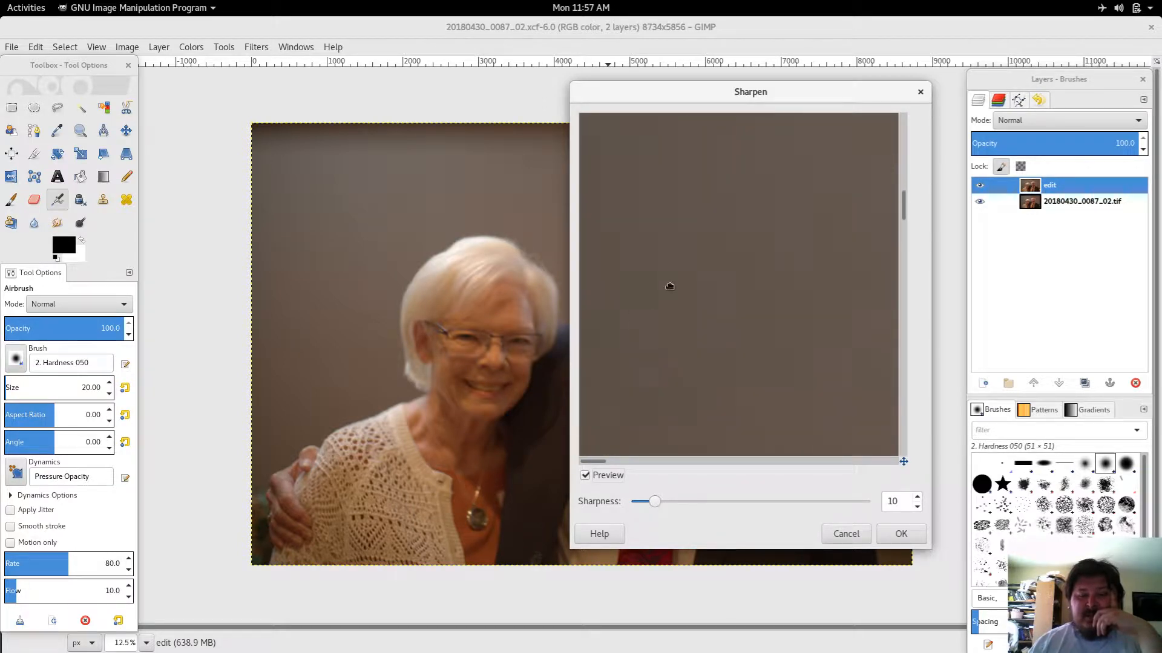
drag(669, 286, 569, 270)
drag(738, 345, 644, 210)
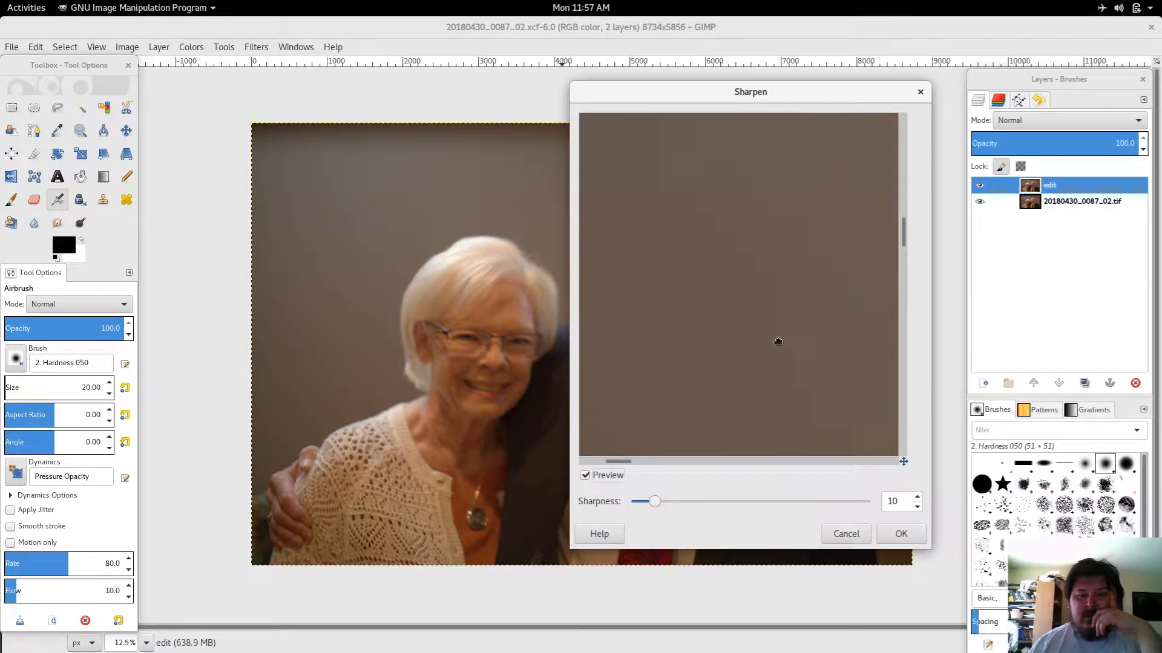
drag(778, 342, 723, 348)
drag(903, 462, 918, 464)
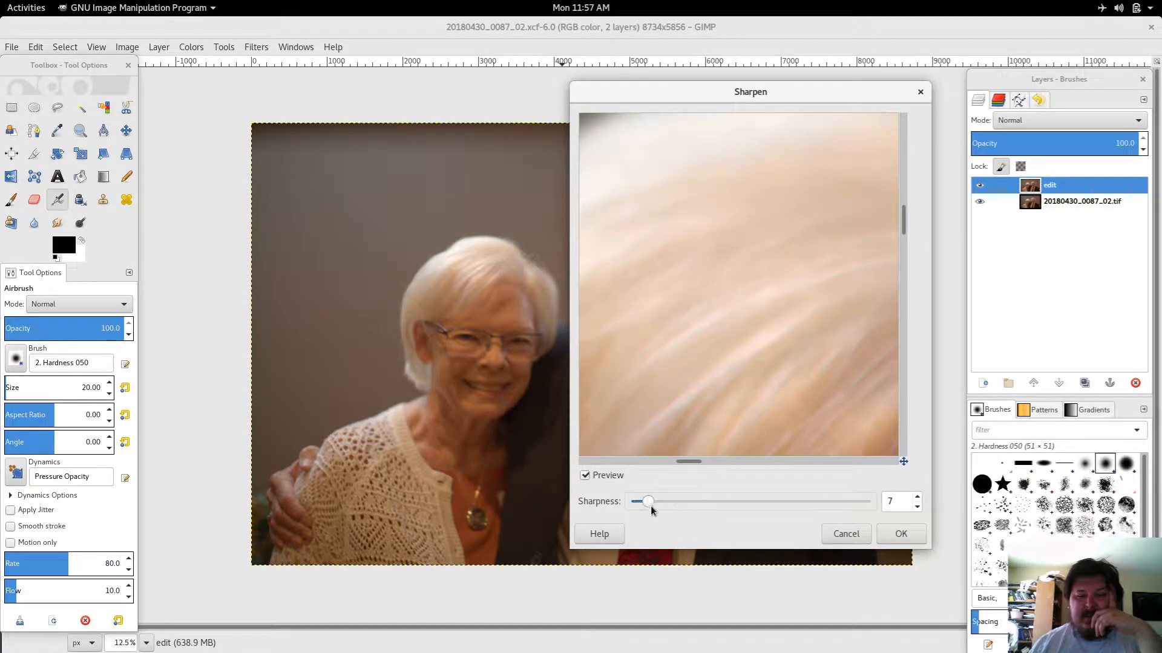
Step: Set the sharpness to 85, try to apply it to the locked edit layer, and dismiss the error message
drag(655, 503, 766, 500)
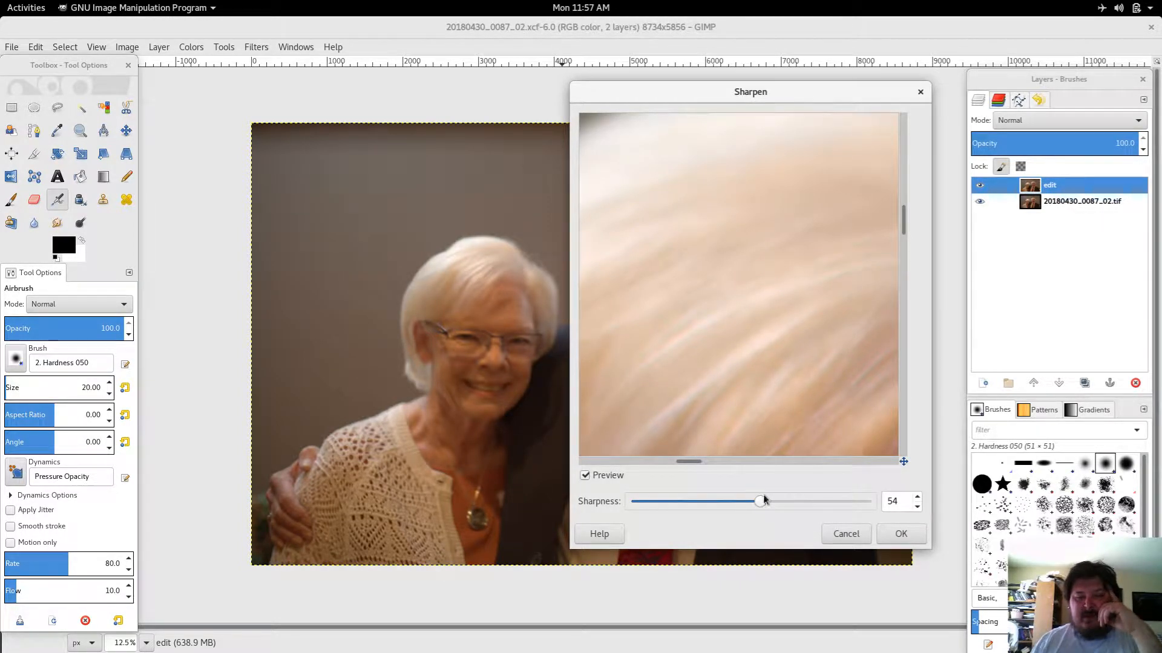
drag(763, 500, 836, 505)
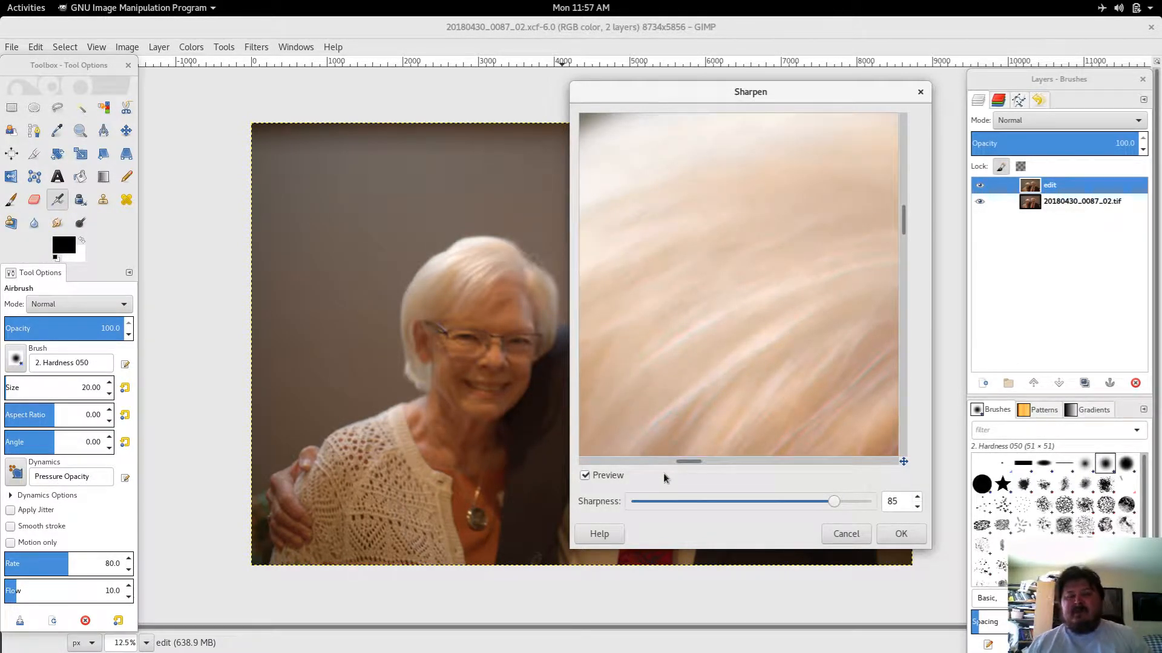
click(899, 536)
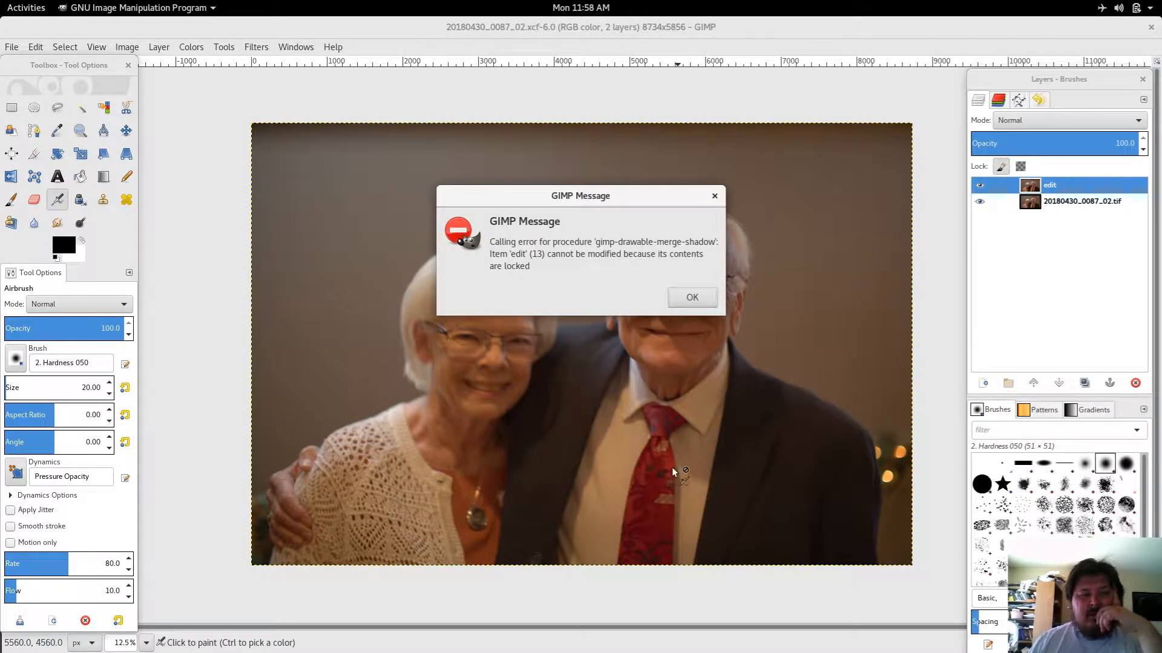
click(692, 298)
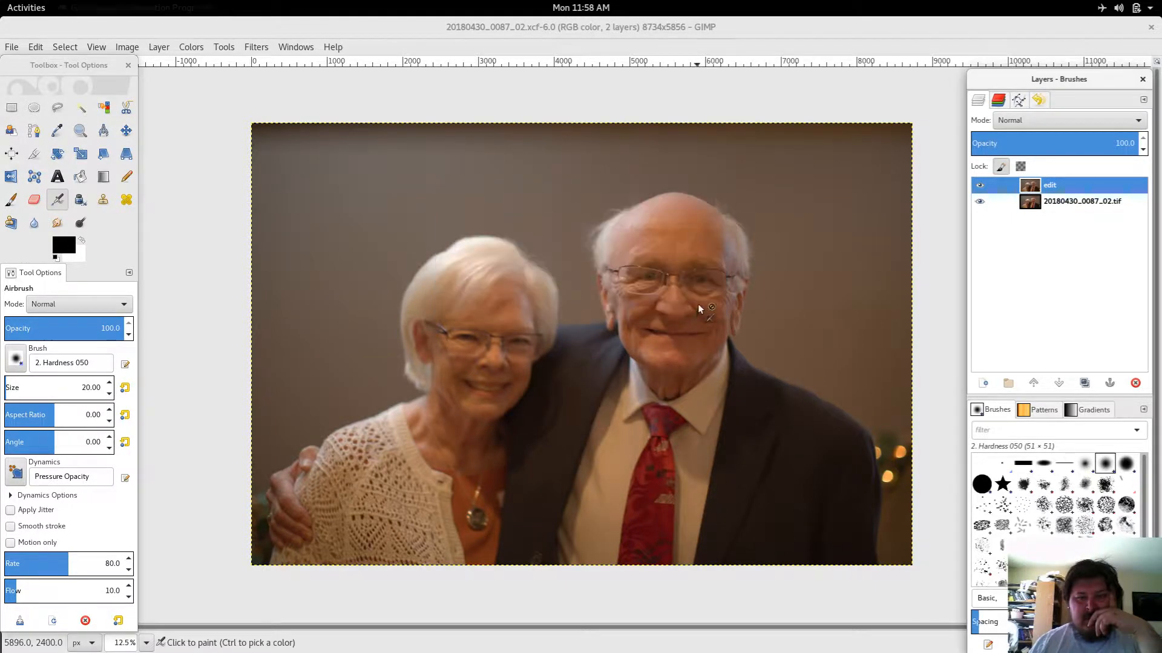
click(997, 186)
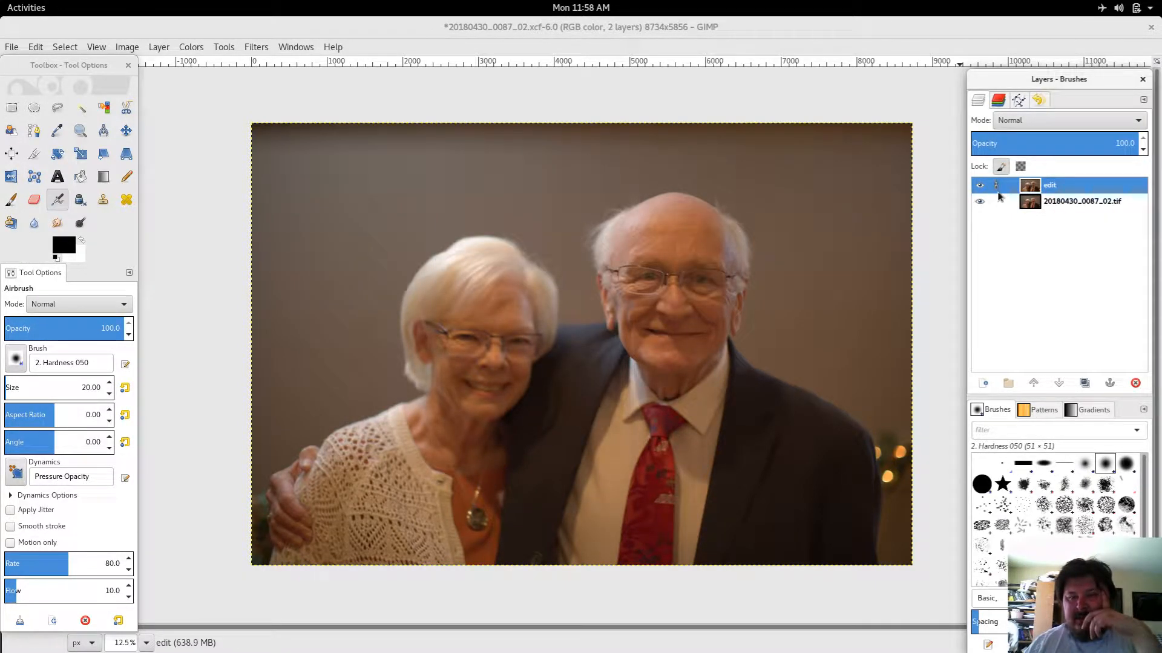
double_click(1008, 191)
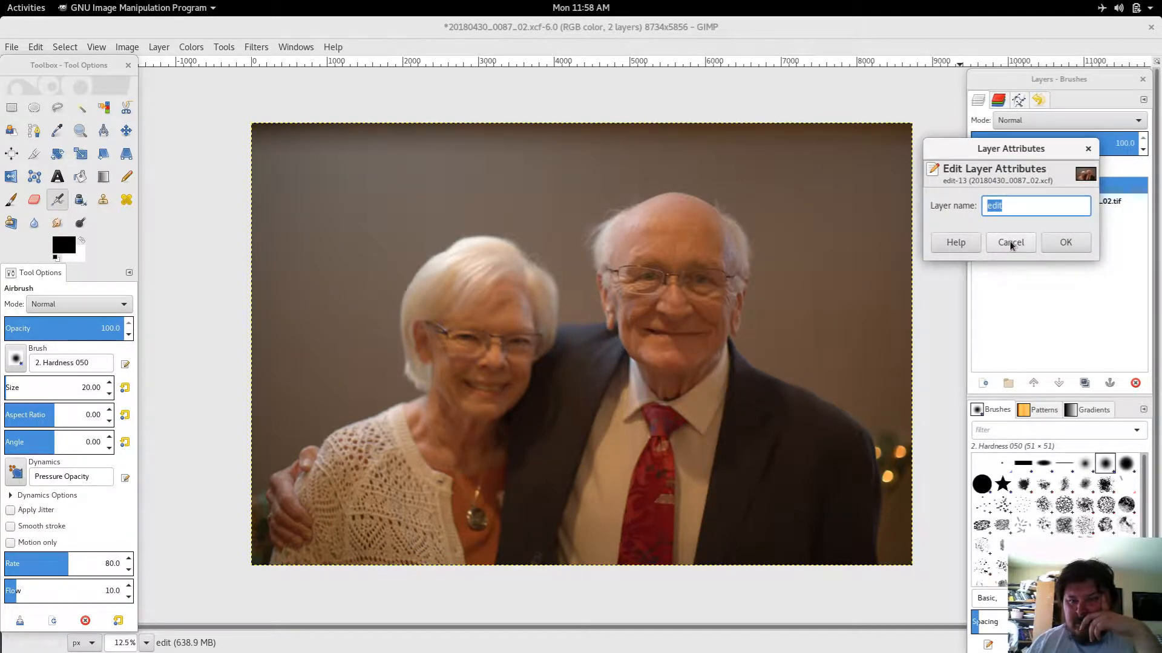
click(956, 242)
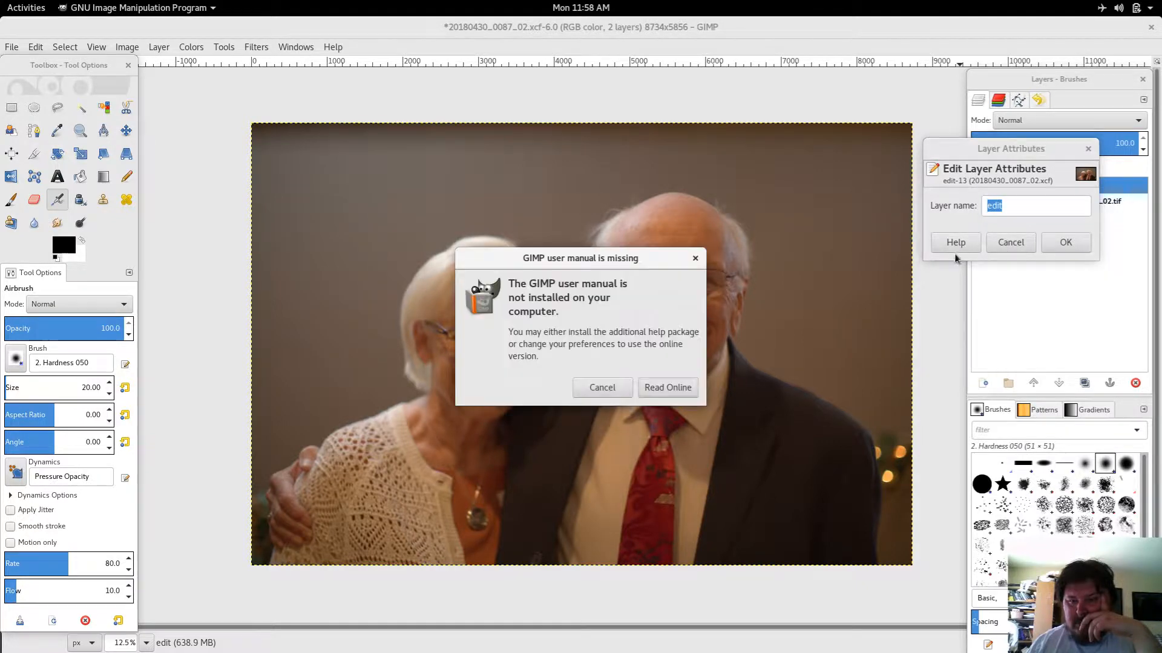
click(602, 388)
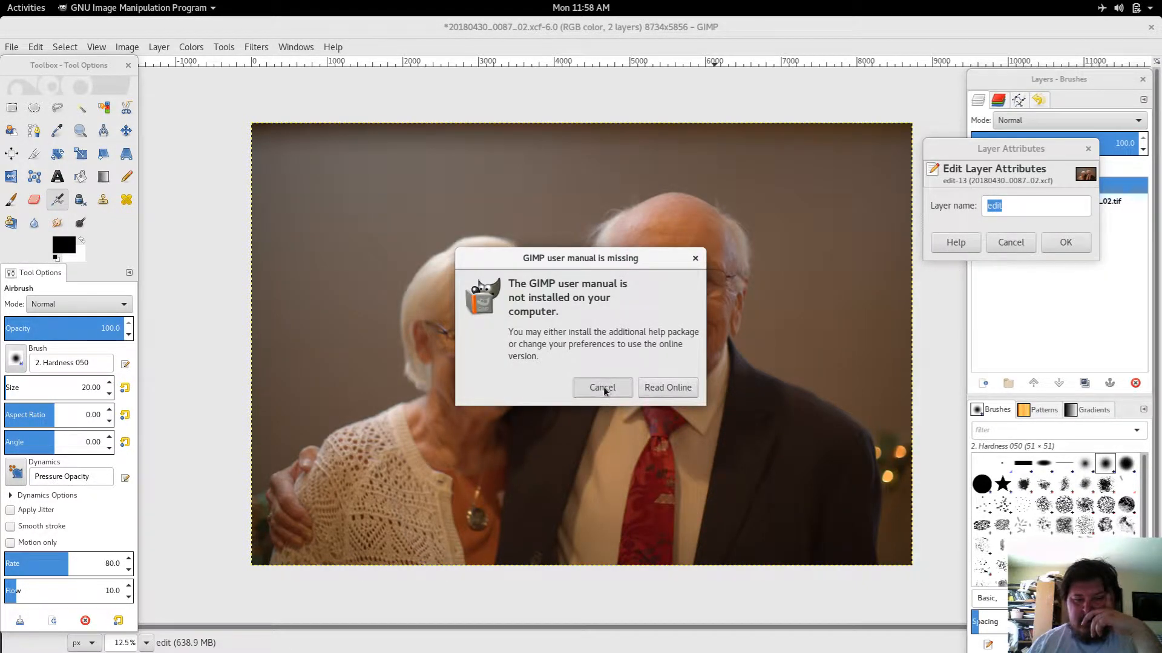
click(1011, 243)
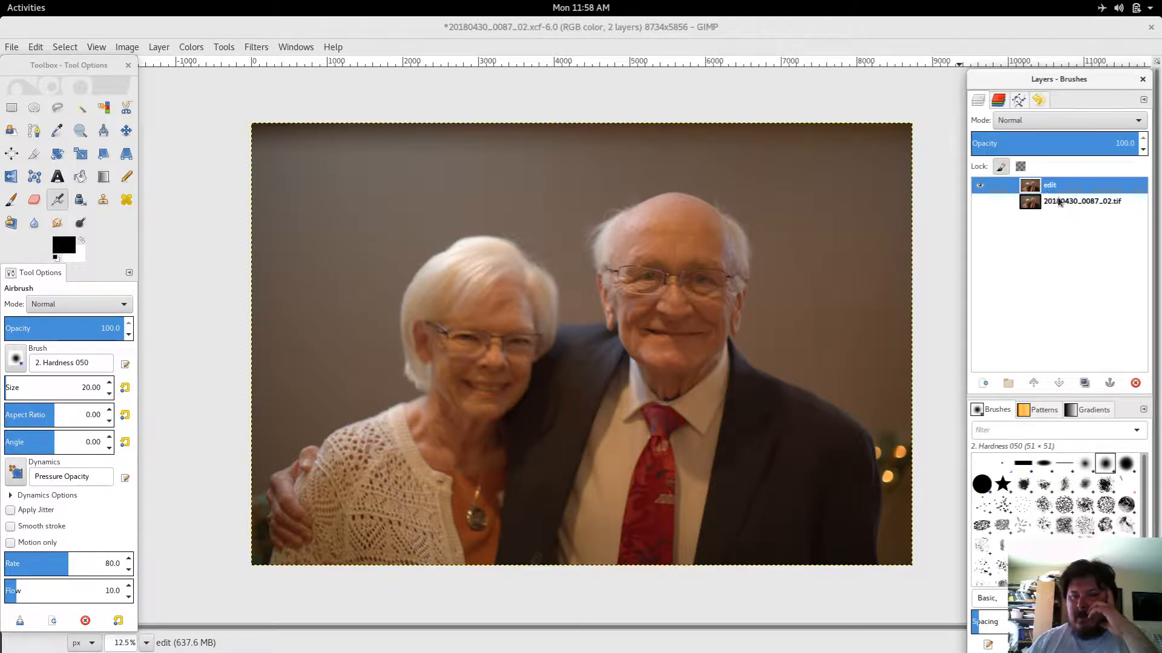
Step: Duplicate the edit layer and try to apply Unsharp Mask to the copy, dismissing the error message
click(1084, 383)
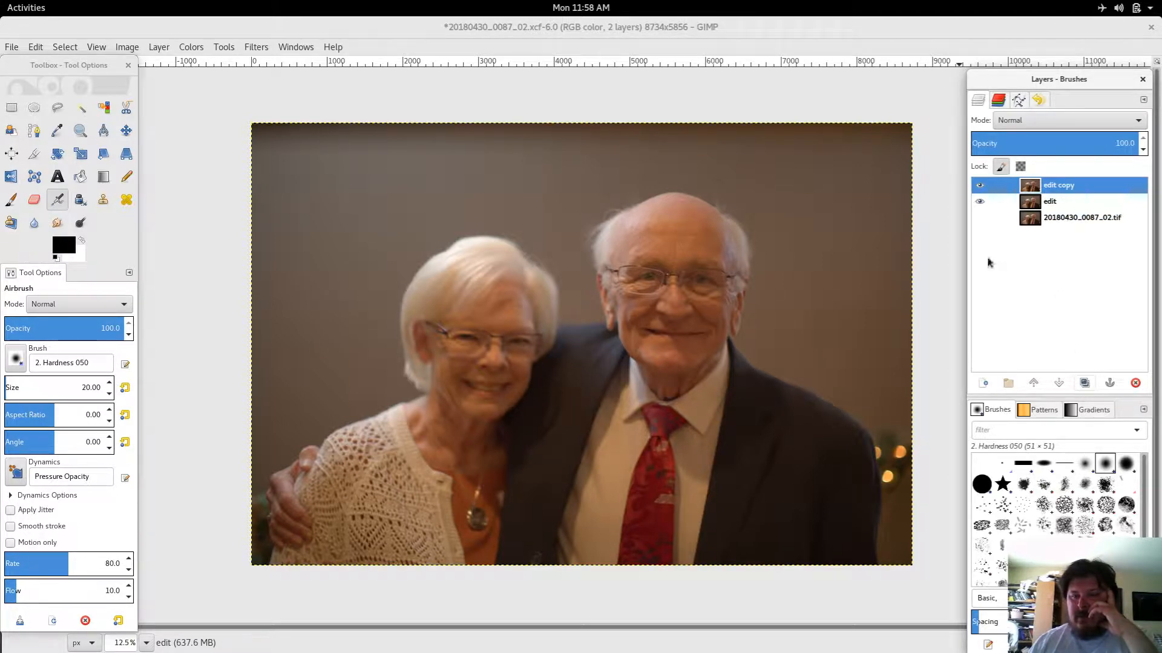
click(256, 48)
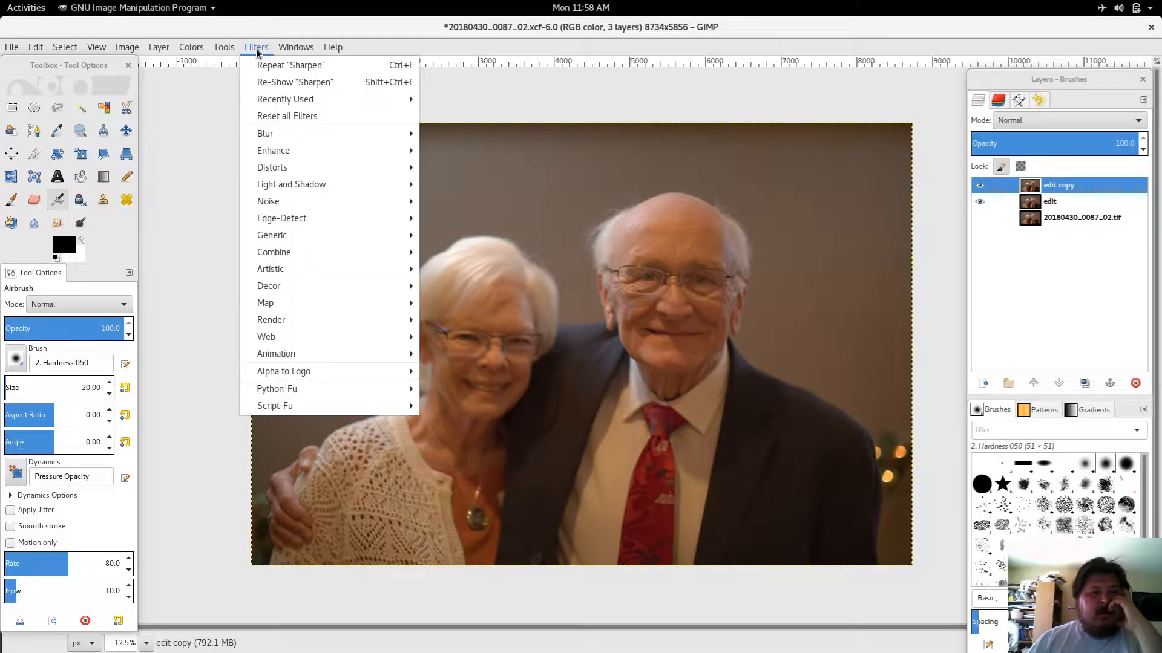
mouse_move(291, 150)
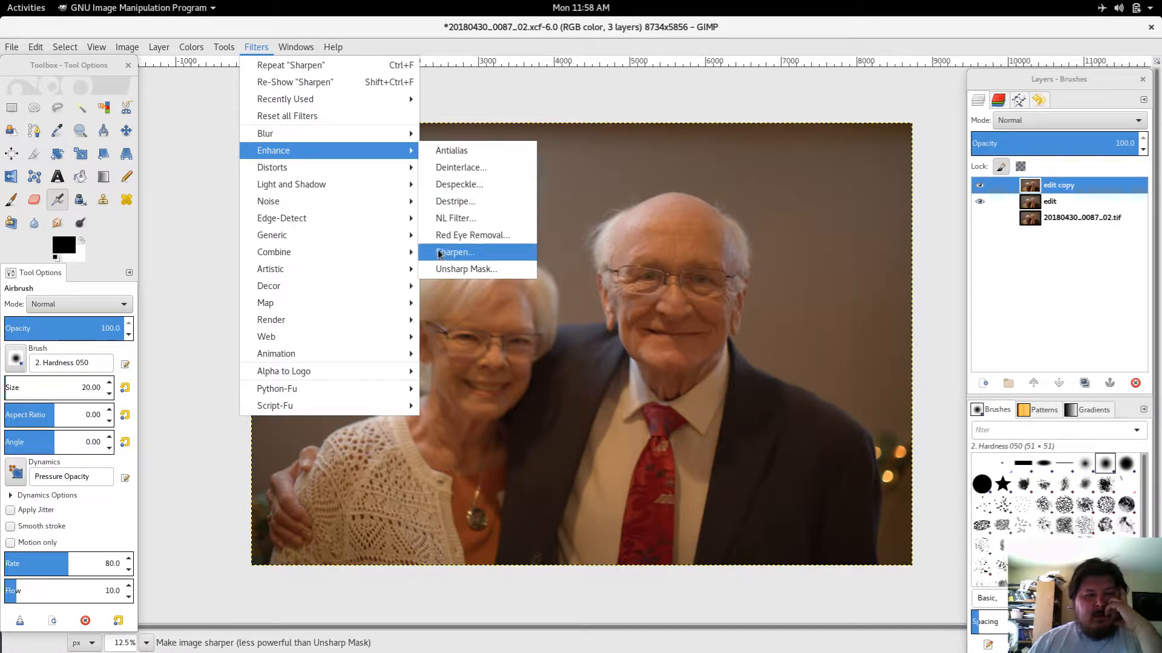
click(447, 268)
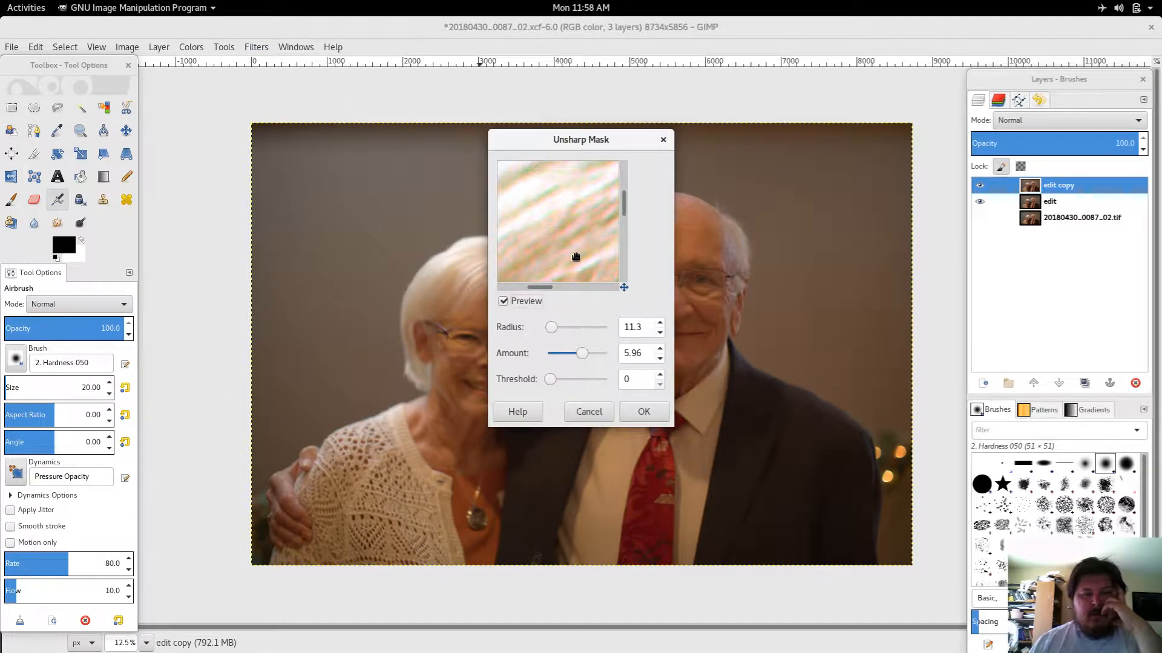
click(640, 412)
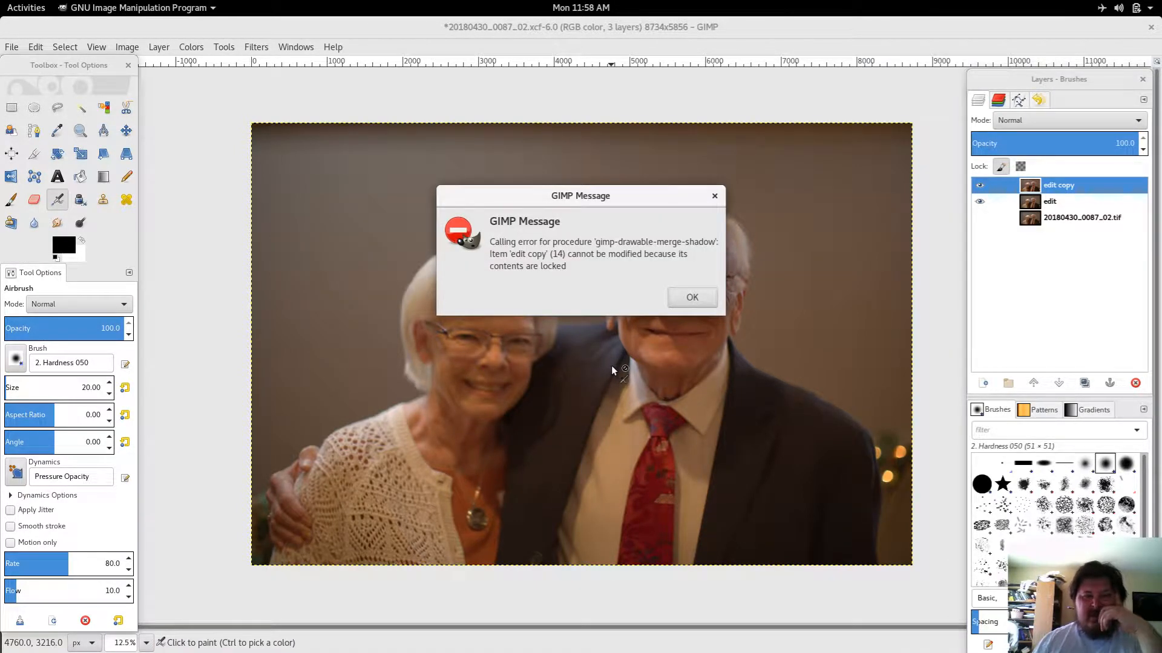
click(326, 179)
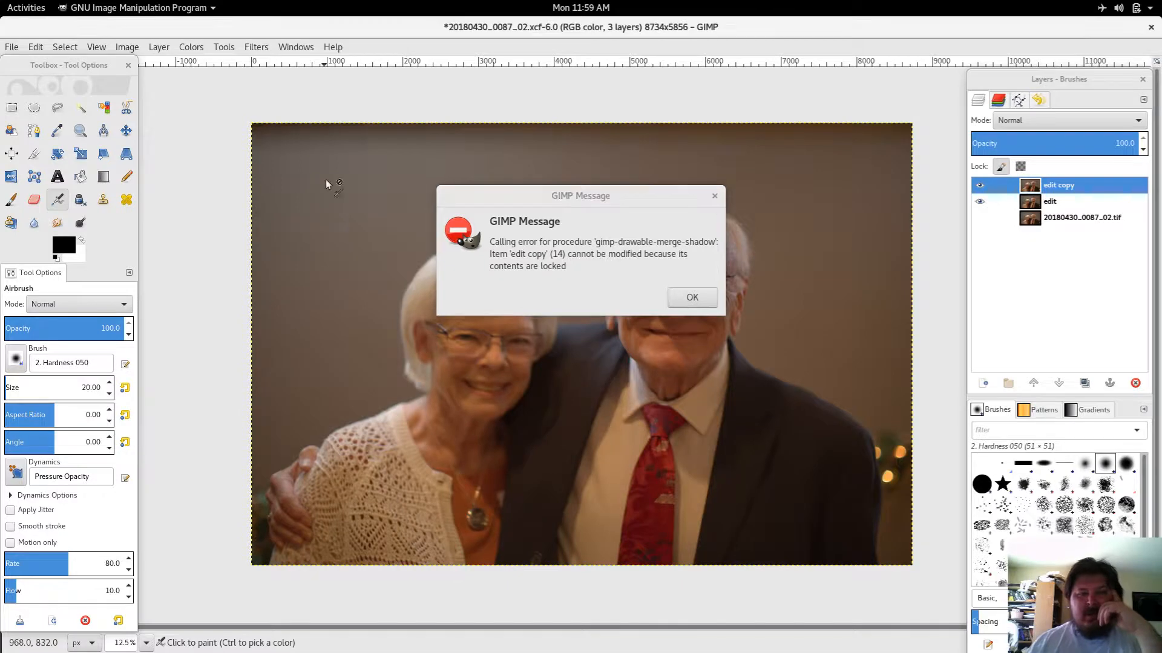
click(692, 297)
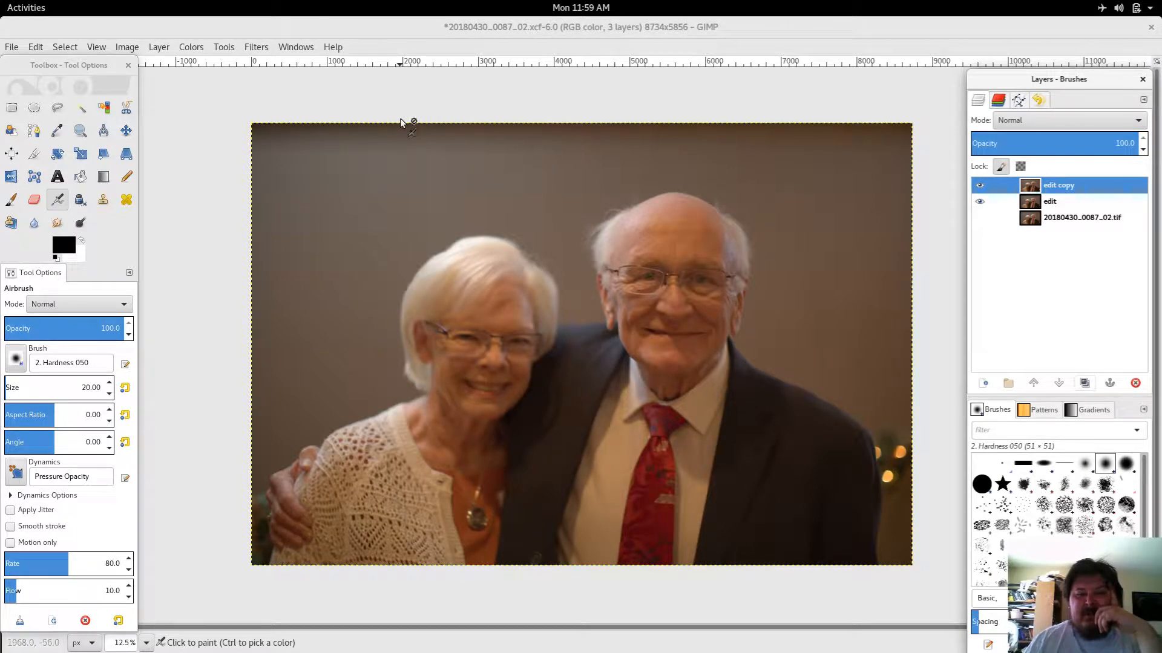
Step: Delete the edit copy layer and make the edit layer visible again
click(980, 201)
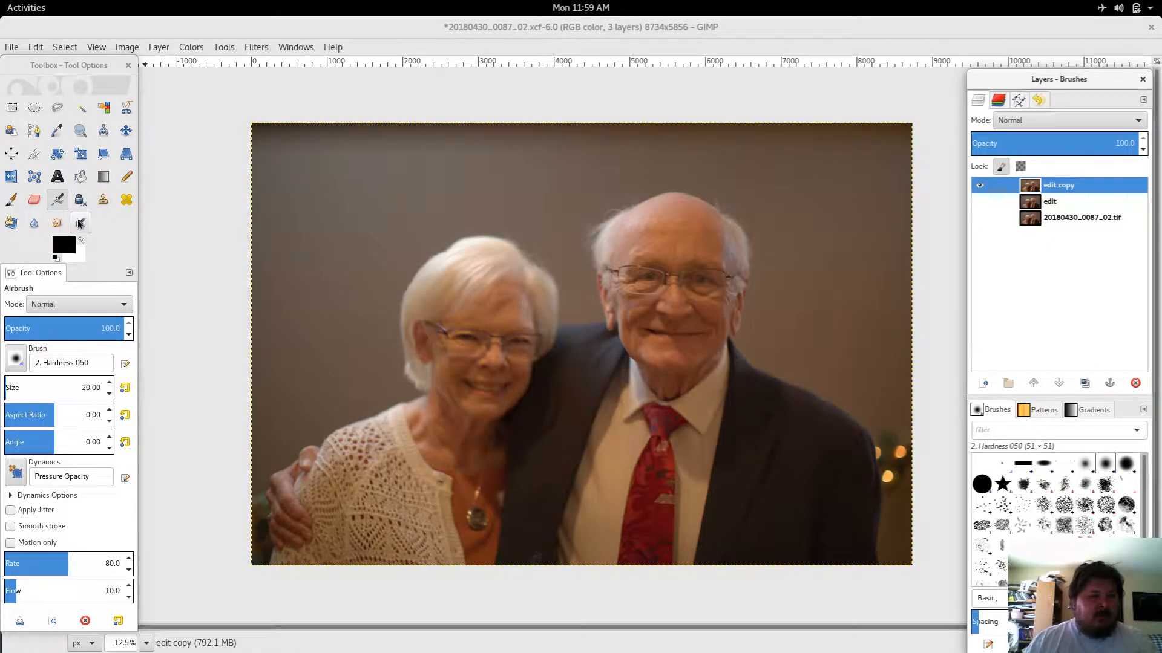
click(280, 195)
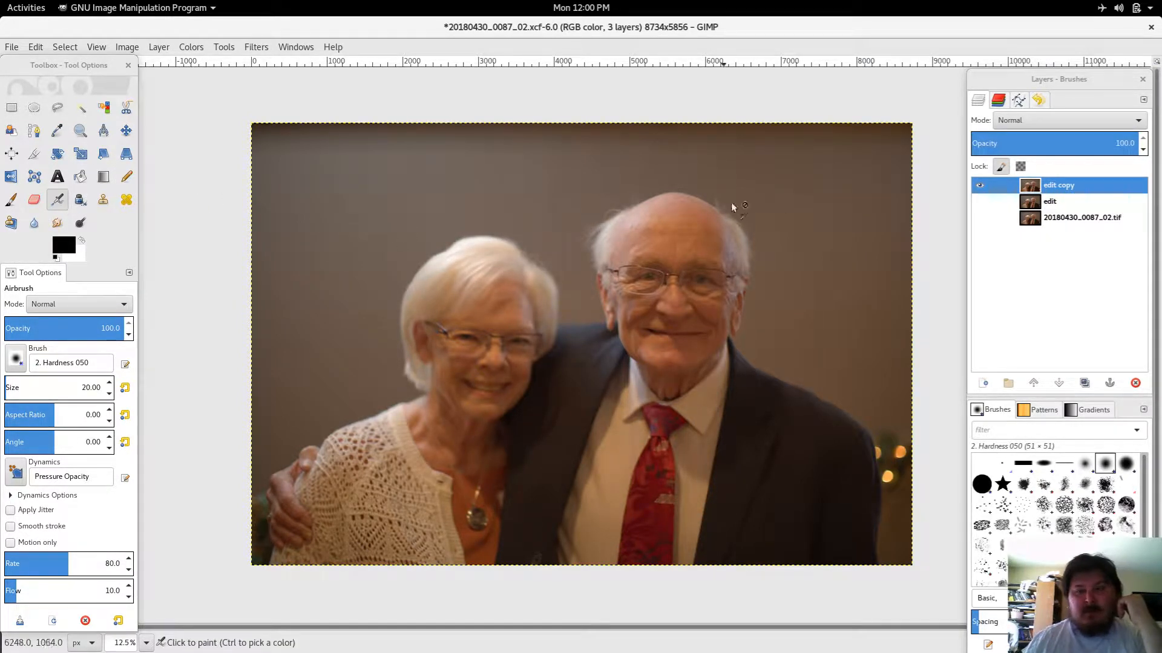
drag(1037, 188, 1137, 384)
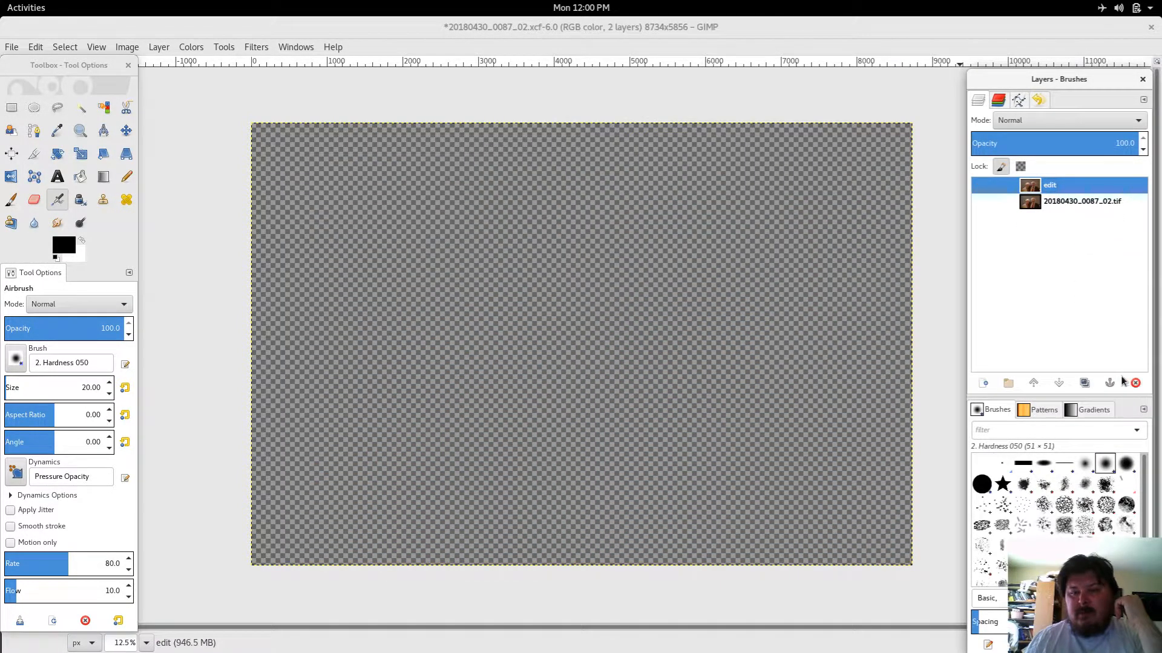
click(980, 186)
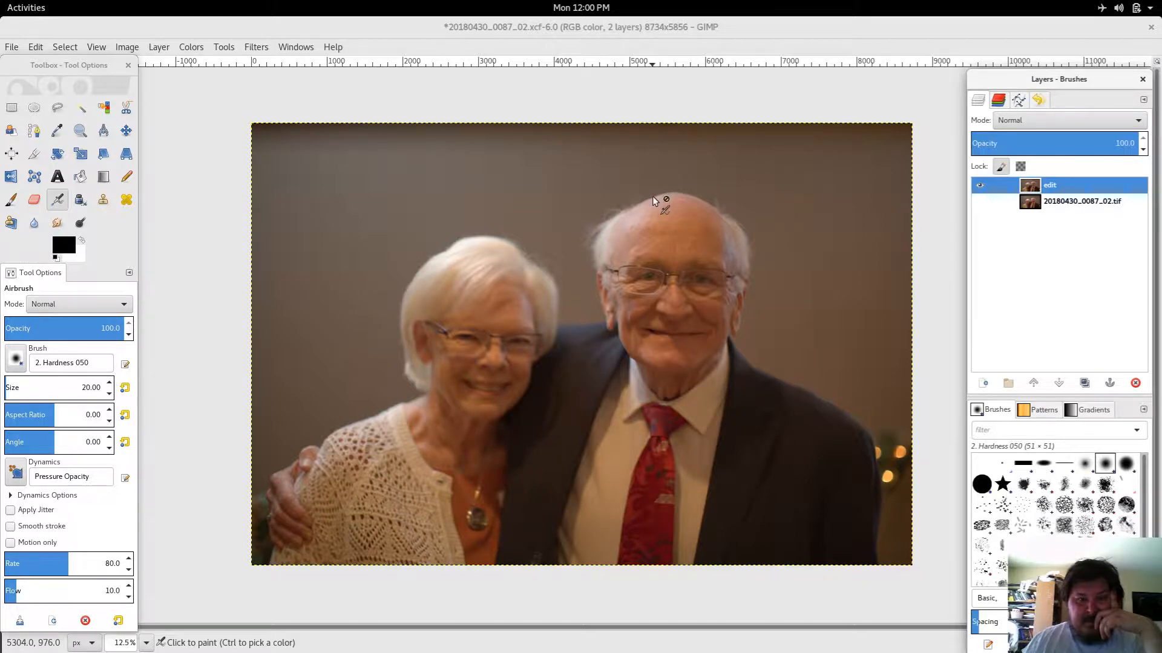
click(258, 46)
mouse_move(322, 407)
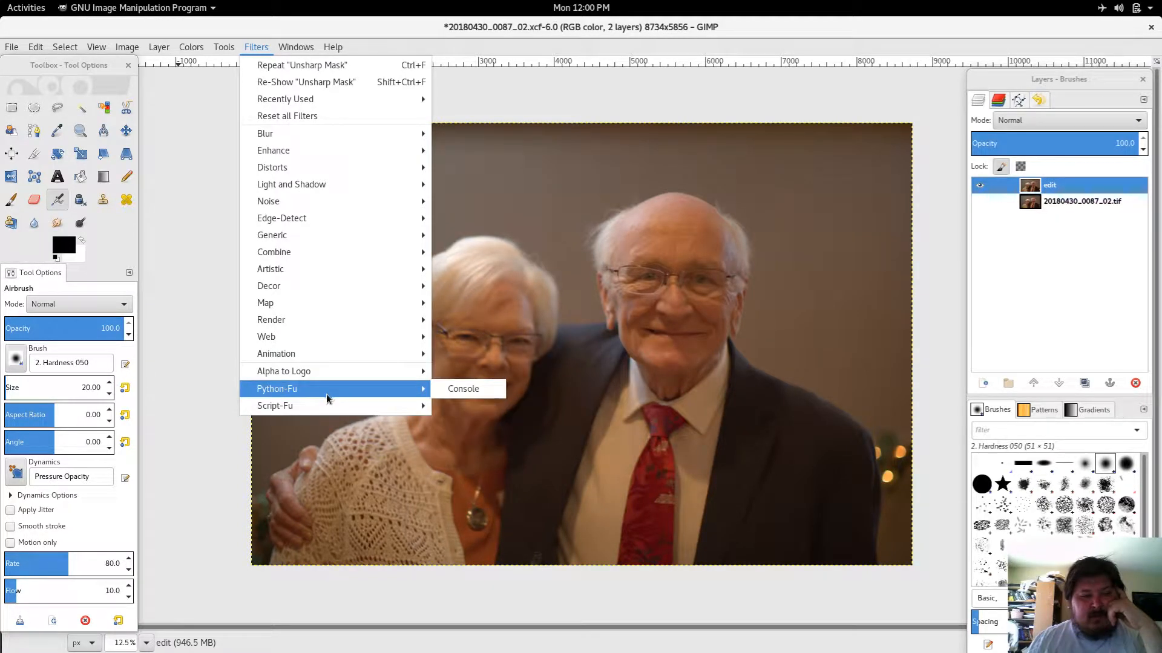
mouse_move(326, 378)
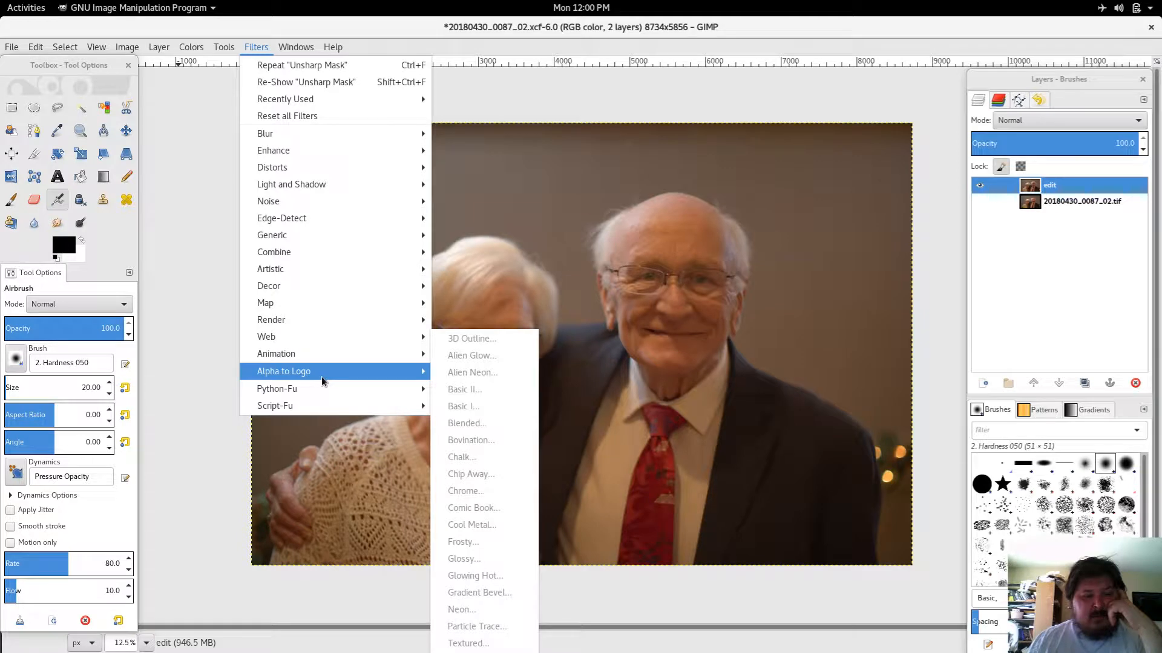
mouse_move(322, 196)
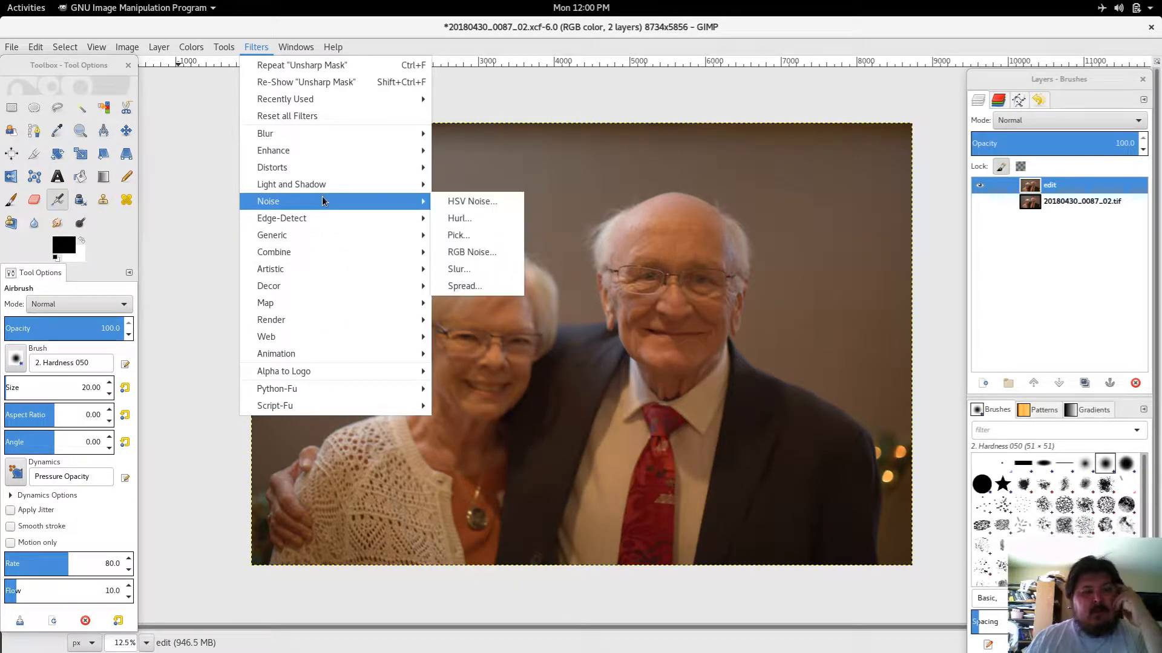
mouse_move(325, 221)
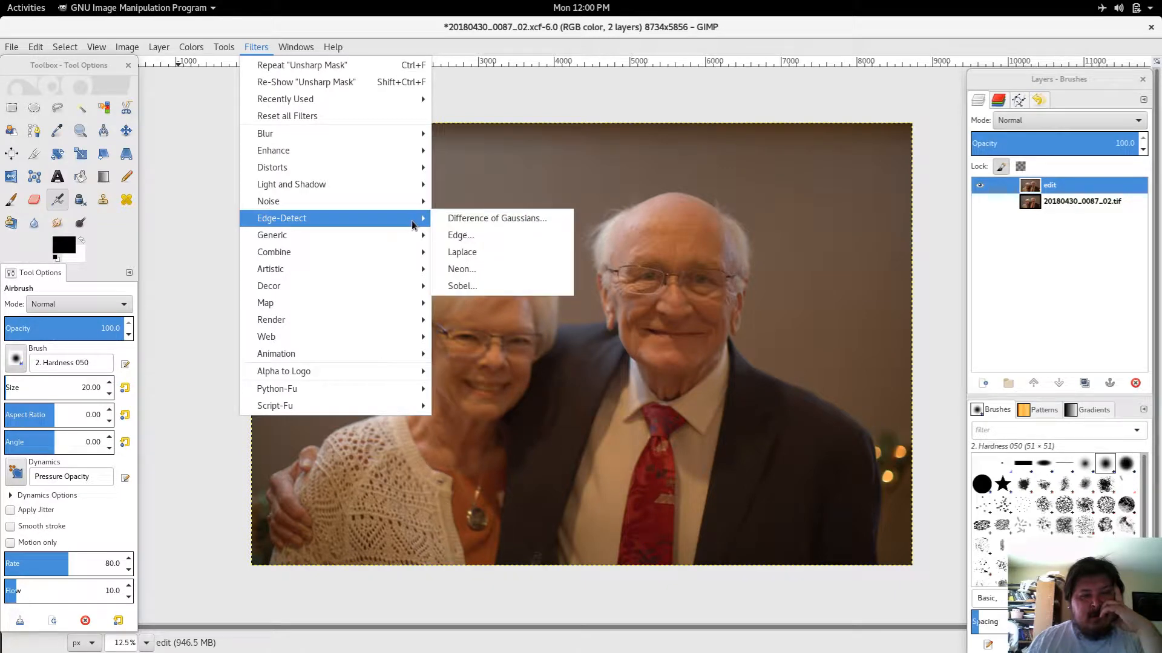
click(474, 218)
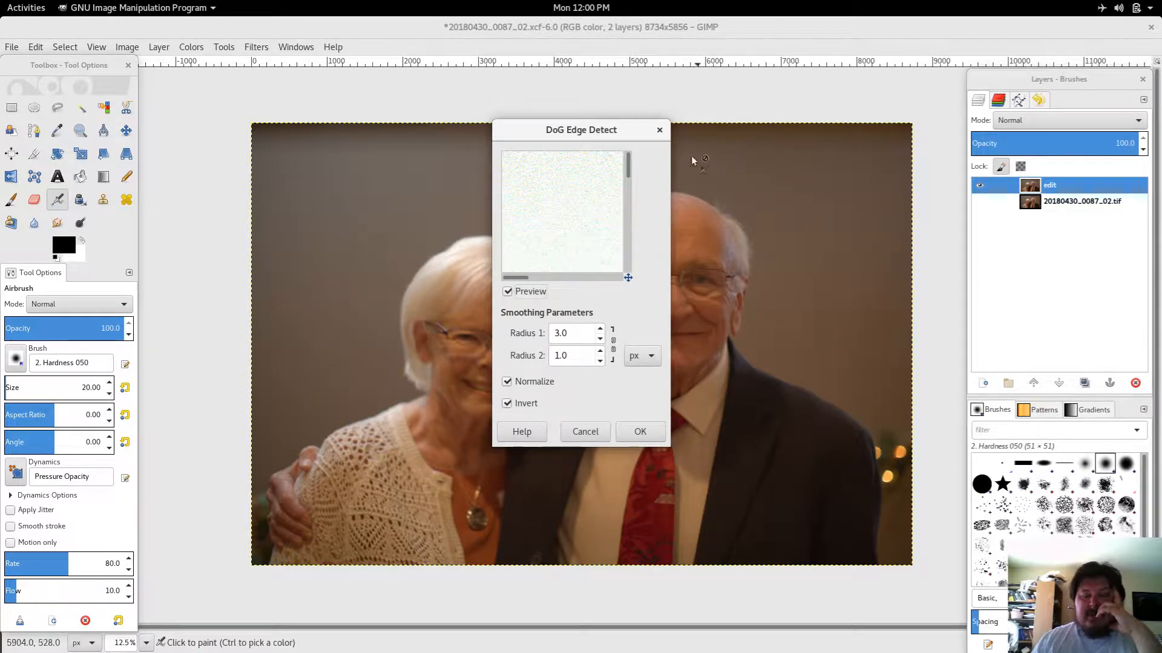
click(659, 129)
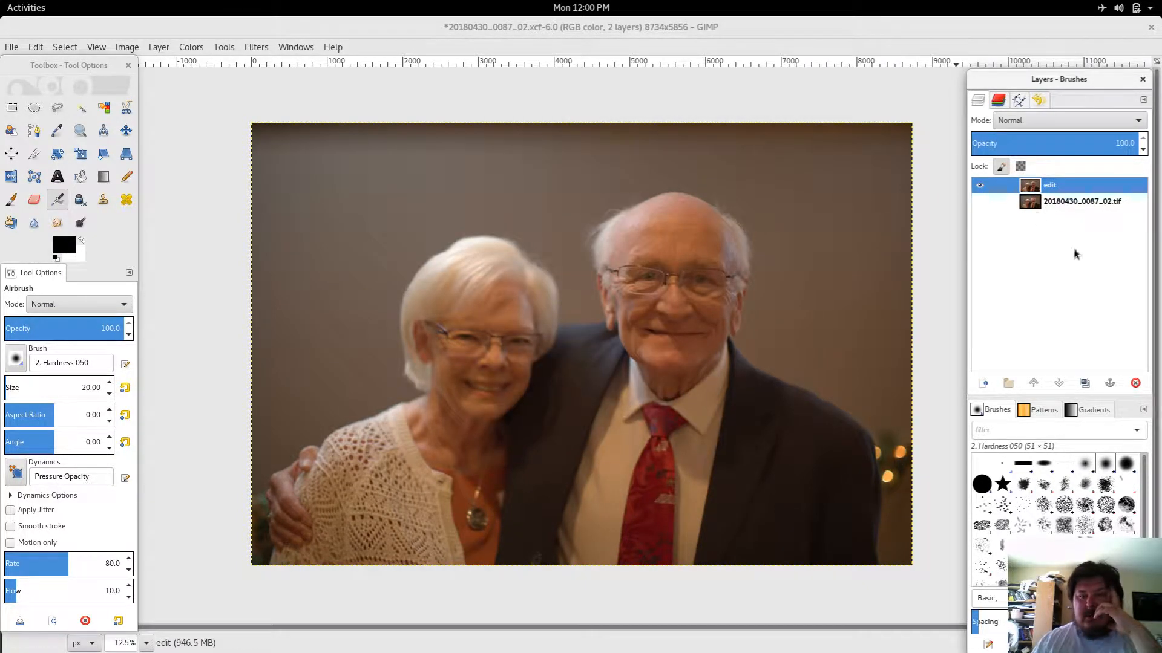
Step: Duplicate the edit layer
click(1084, 383)
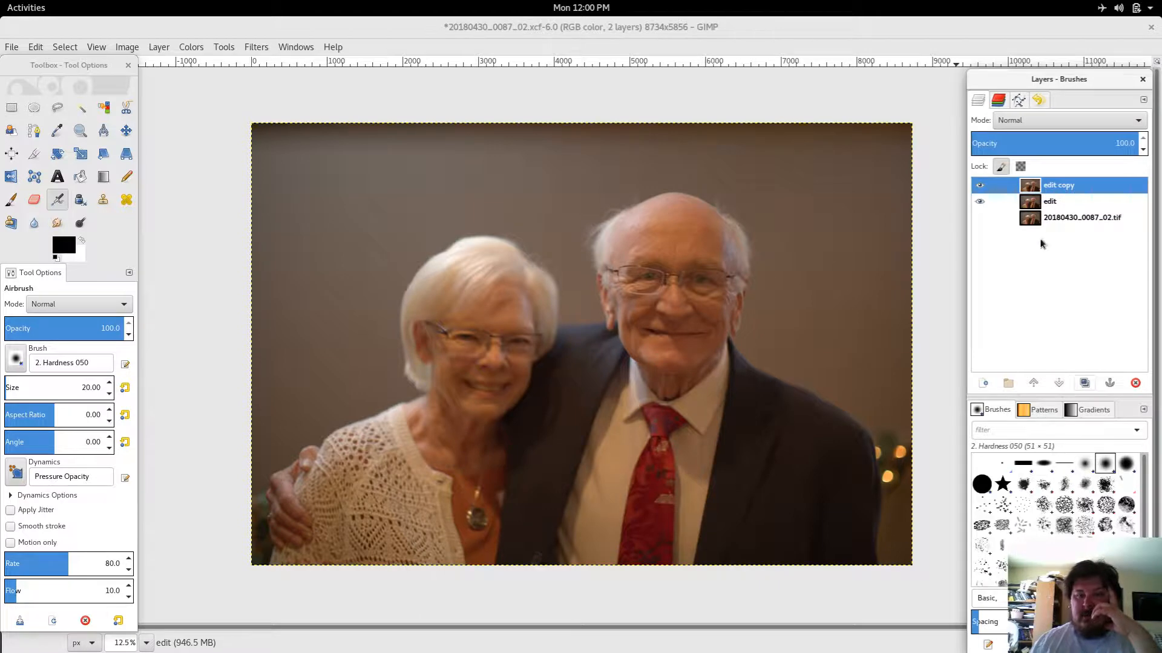
click(266, 47)
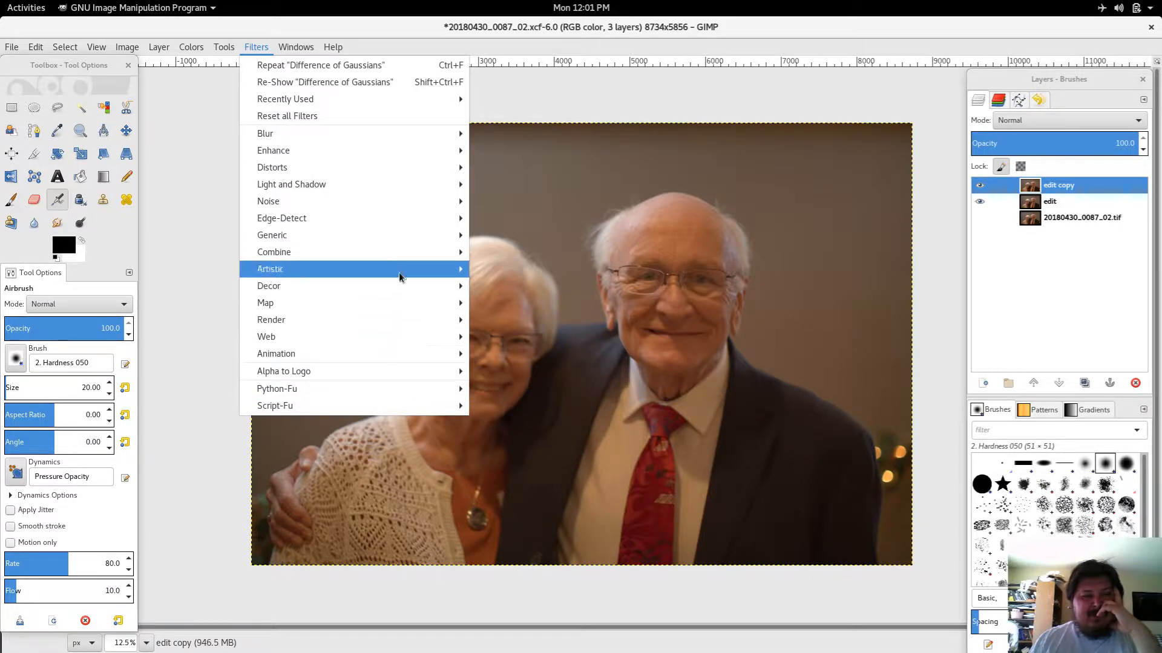
mouse_move(416, 238)
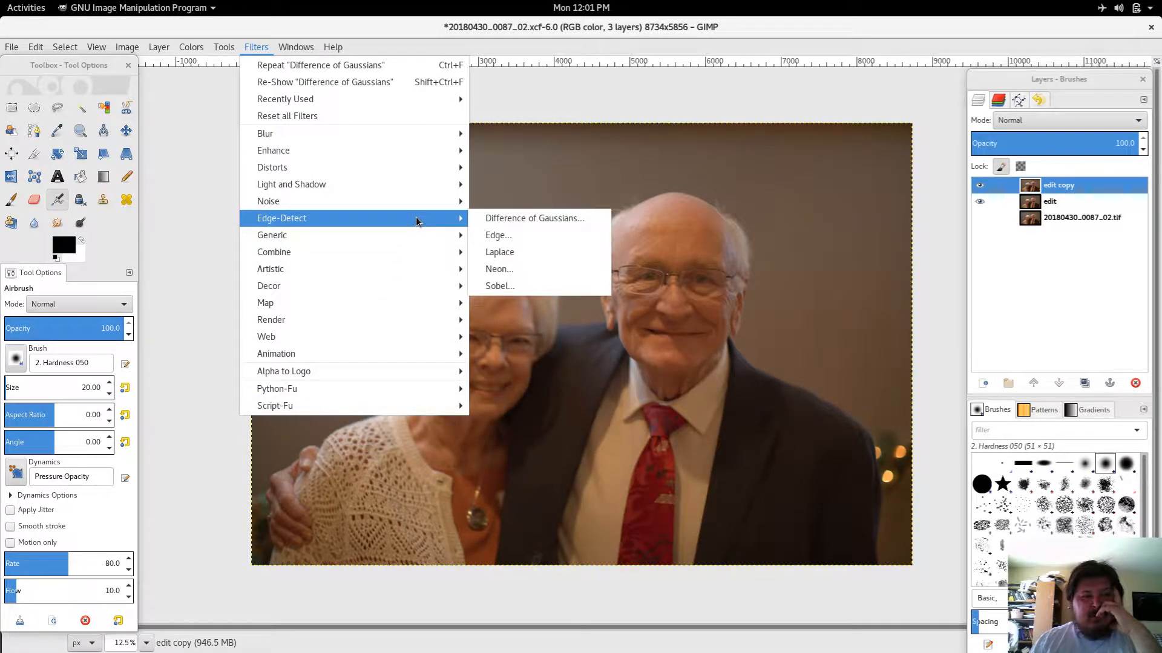
click(494, 289)
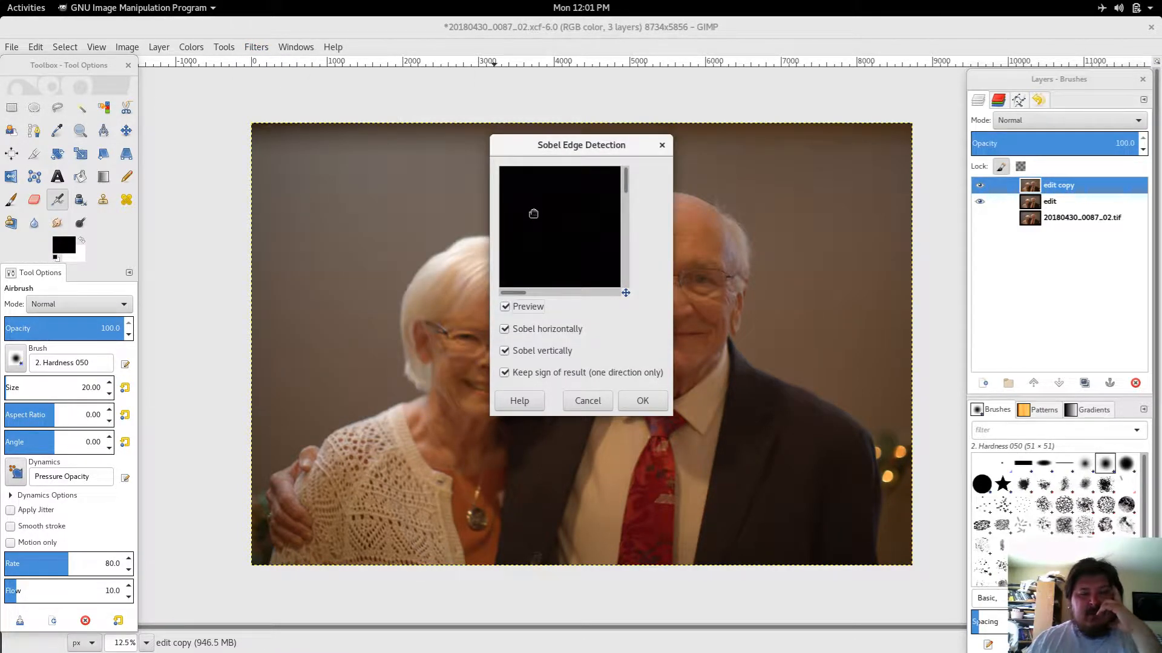
drag(626, 293, 647, 305)
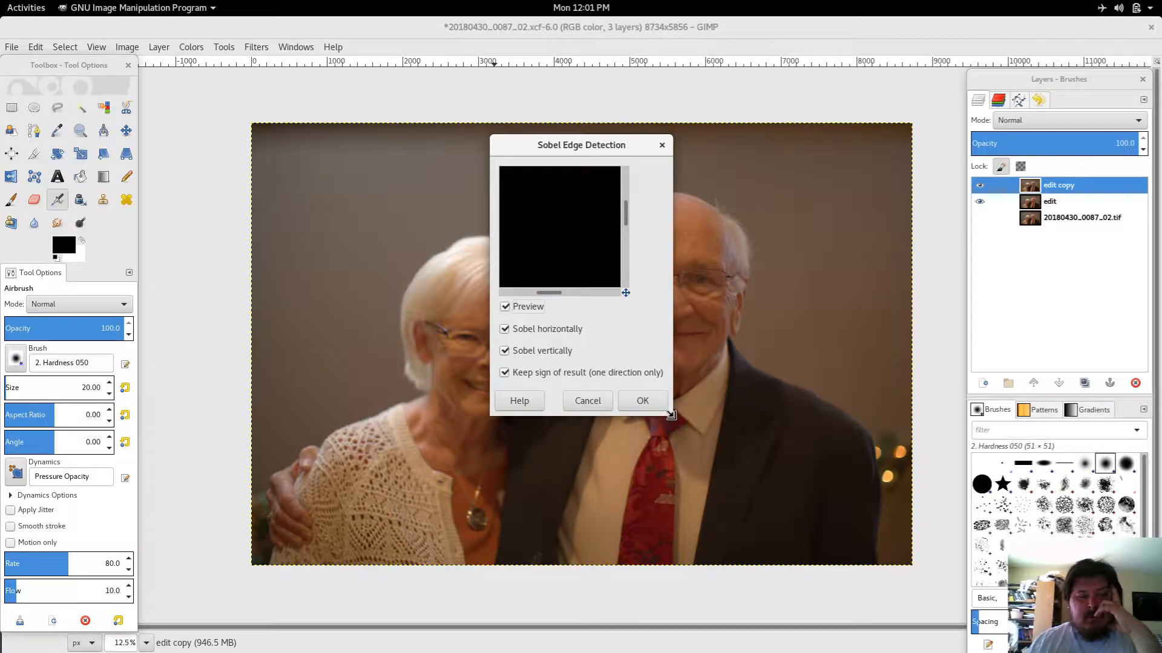
drag(670, 415, 1051, 652)
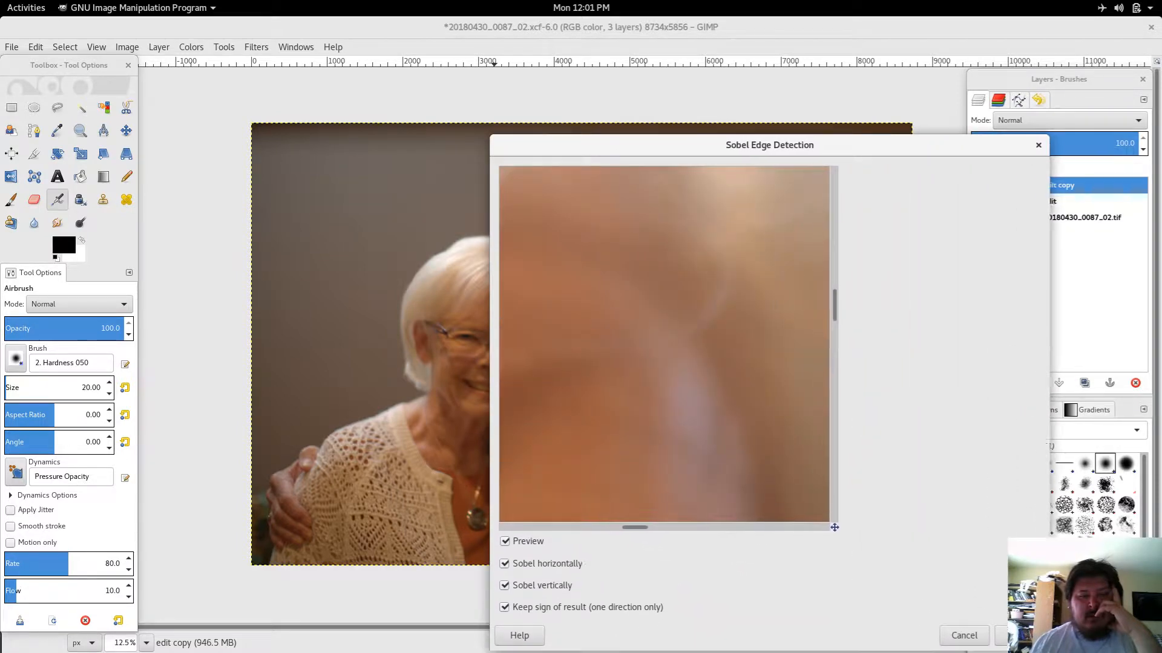
drag(558, 306, 759, 379)
drag(625, 311, 693, 333)
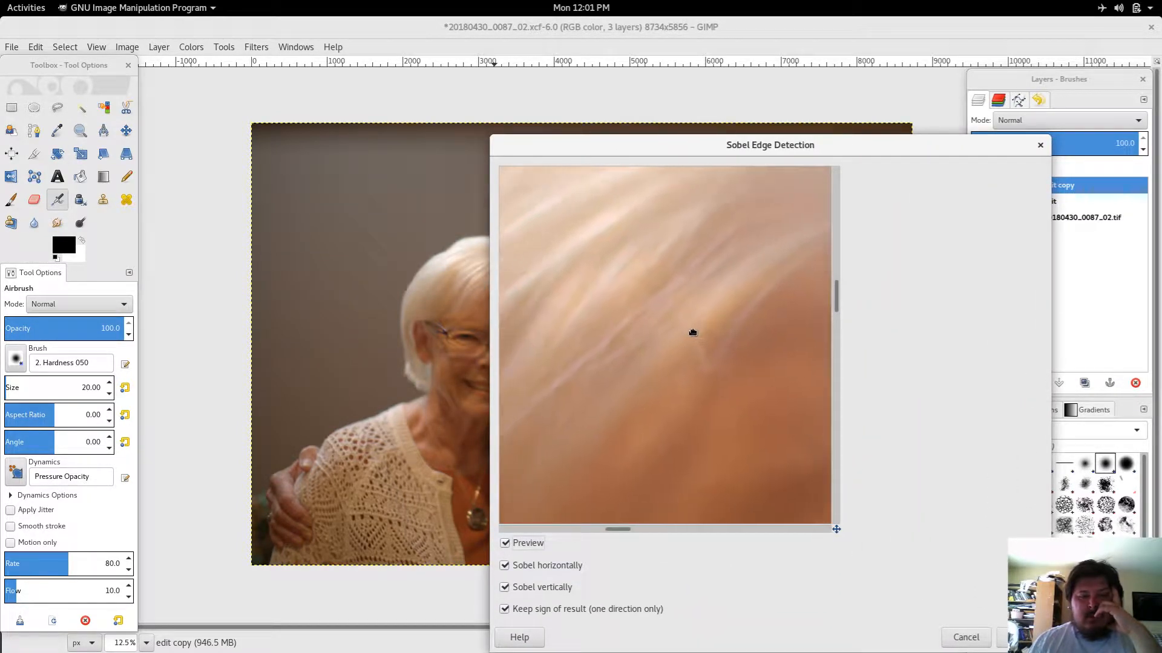
click(503, 545)
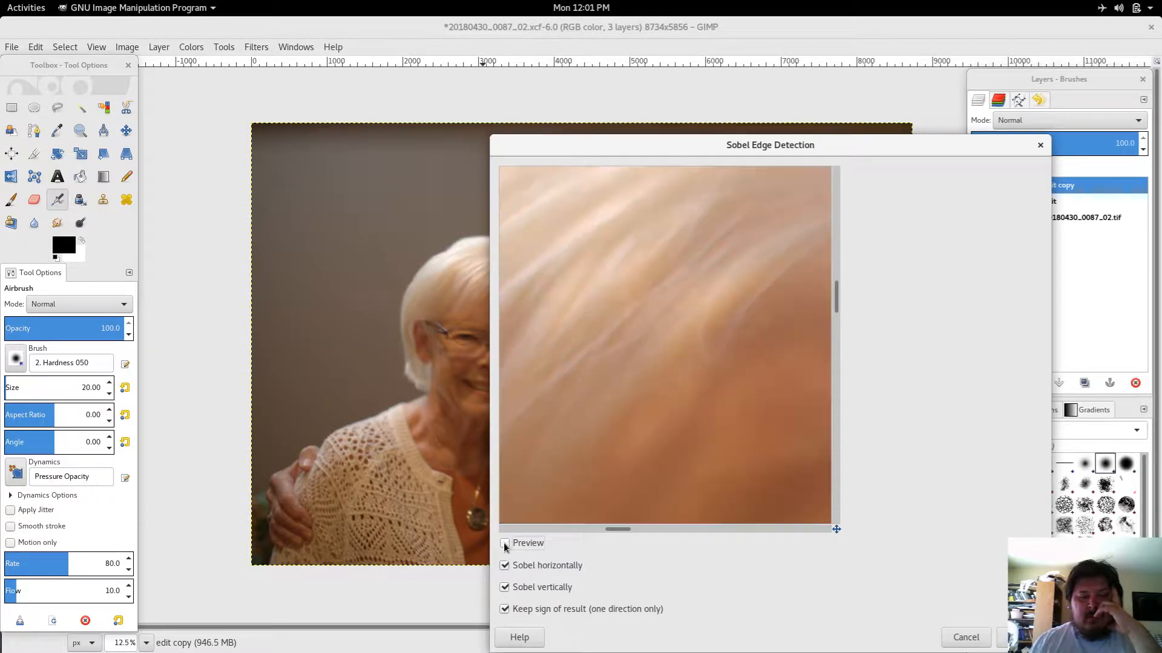
click(503, 545)
click(504, 566)
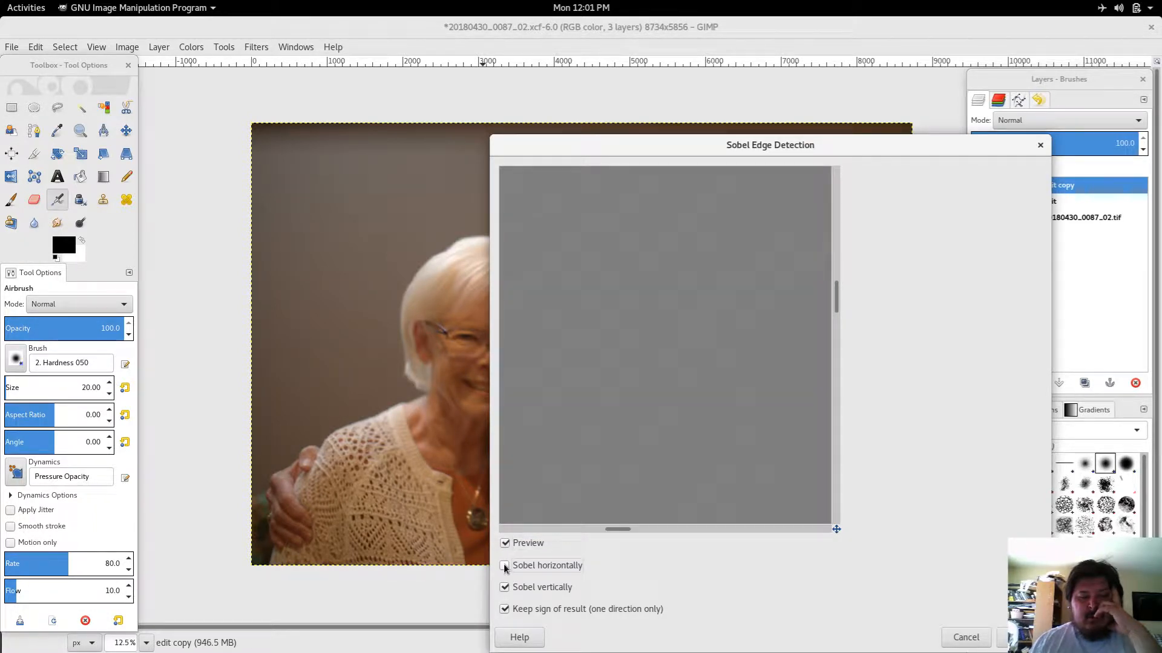
click(505, 567)
click(504, 567)
click(505, 588)
click(505, 566)
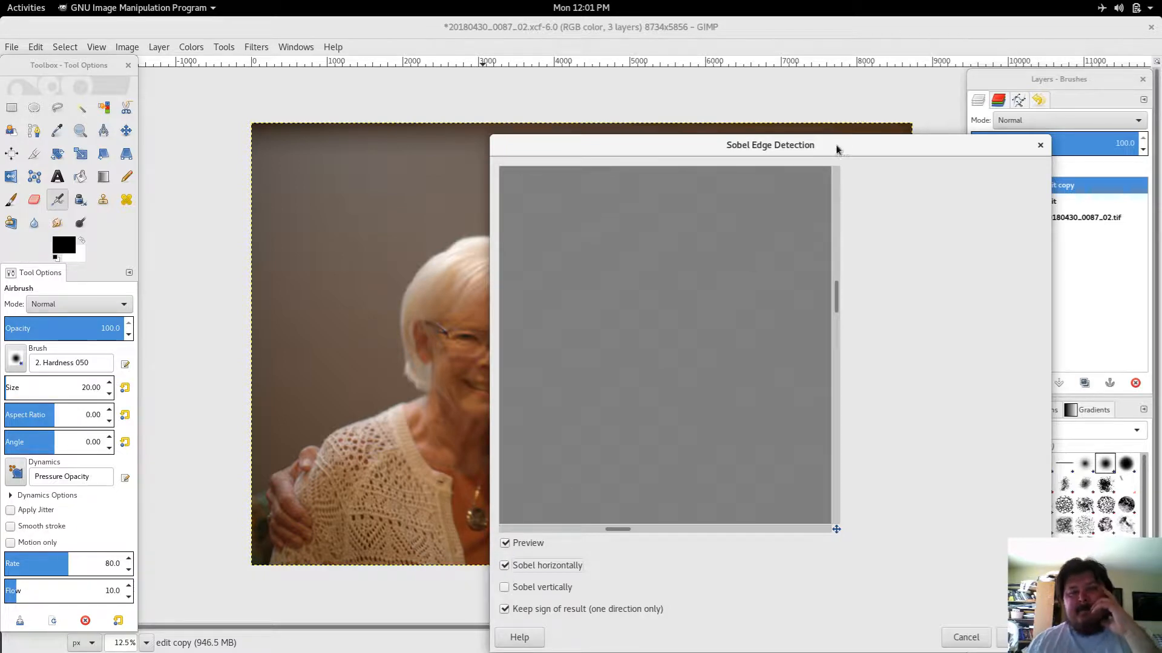
drag(836, 150, 813, 31)
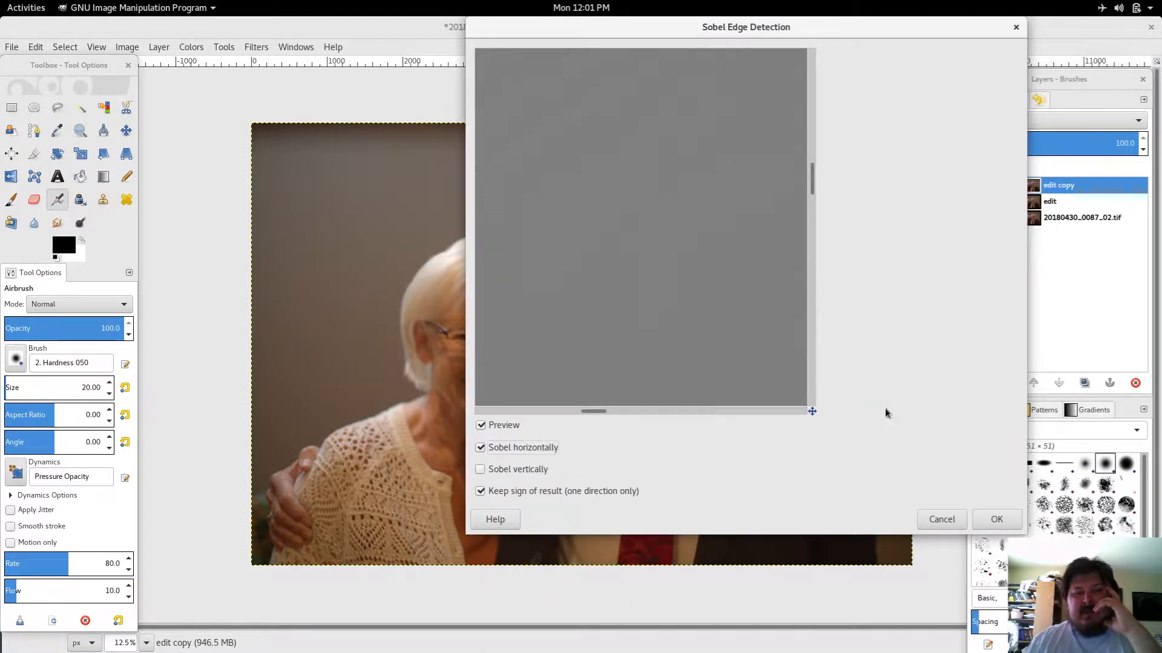
click(936, 519)
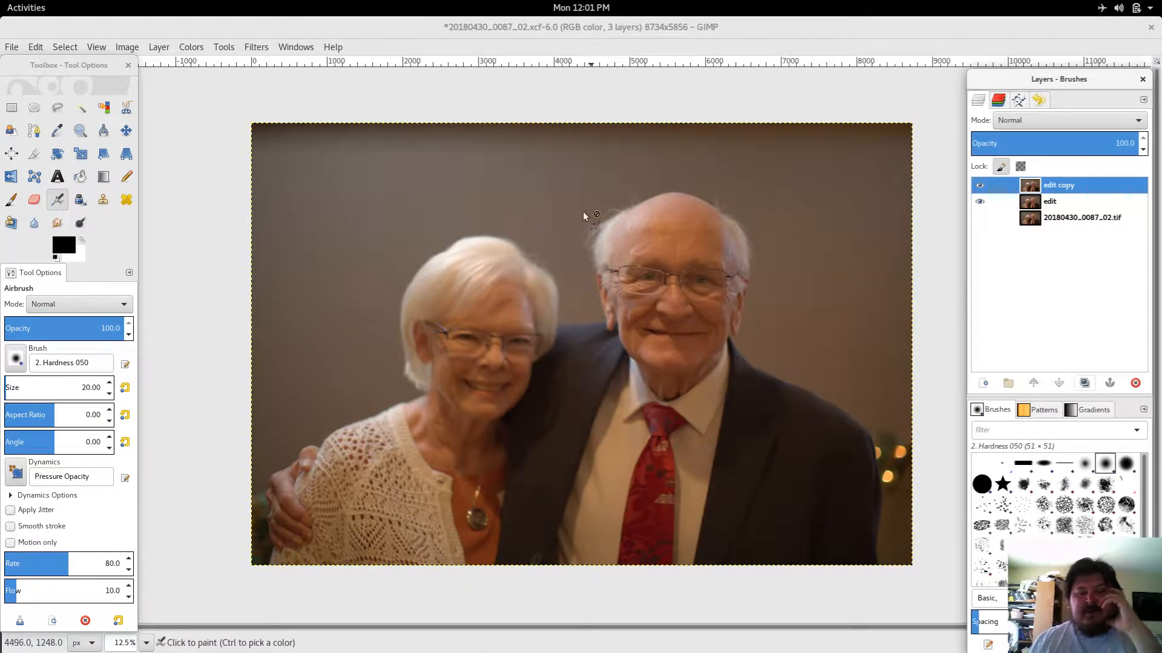
Step: Try to apply Unsharp Mask to the edit copy layer with radius 11.6, dismissing the error message
click(223, 47)
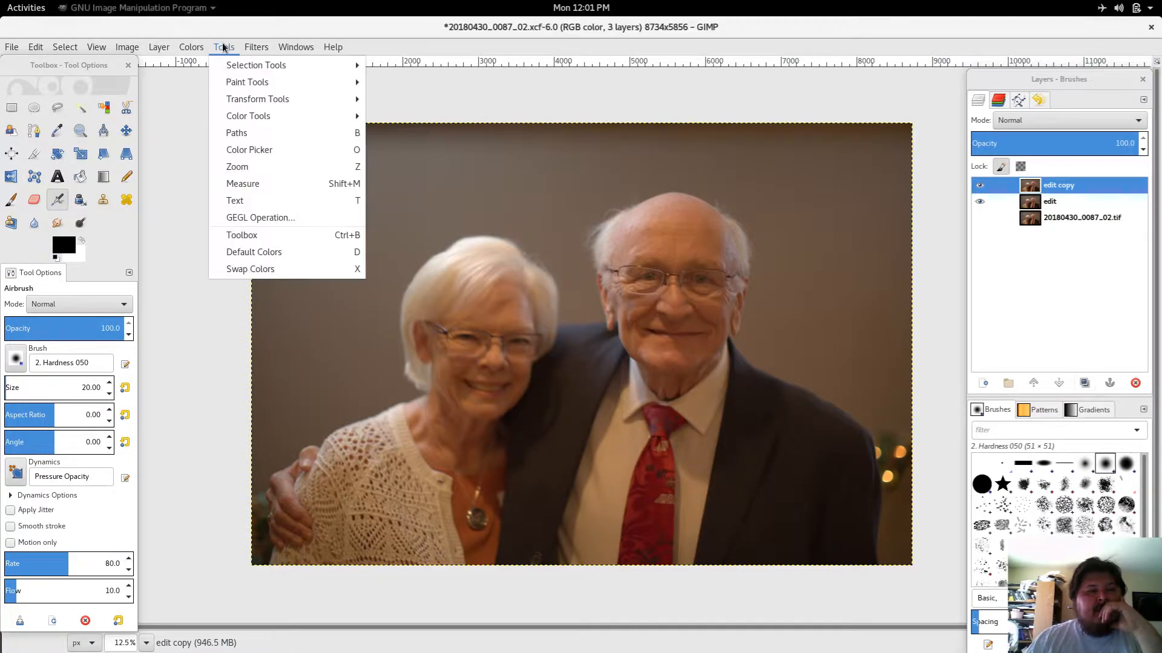
click(223, 47)
click(254, 47)
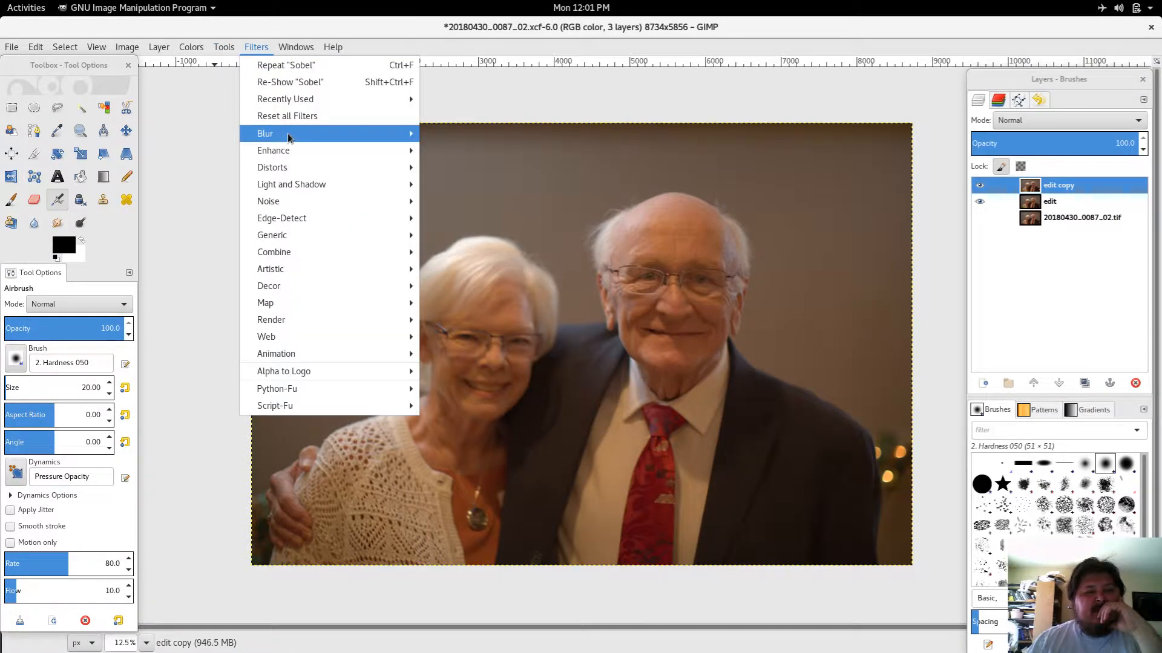
mouse_move(299, 139)
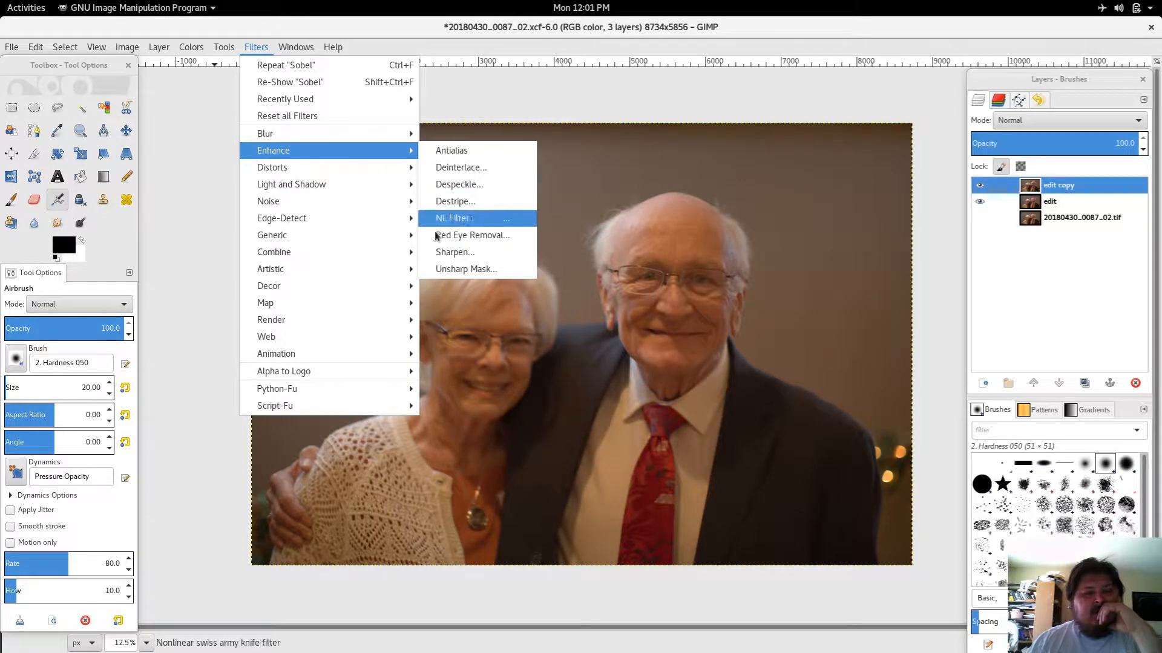
click(438, 270)
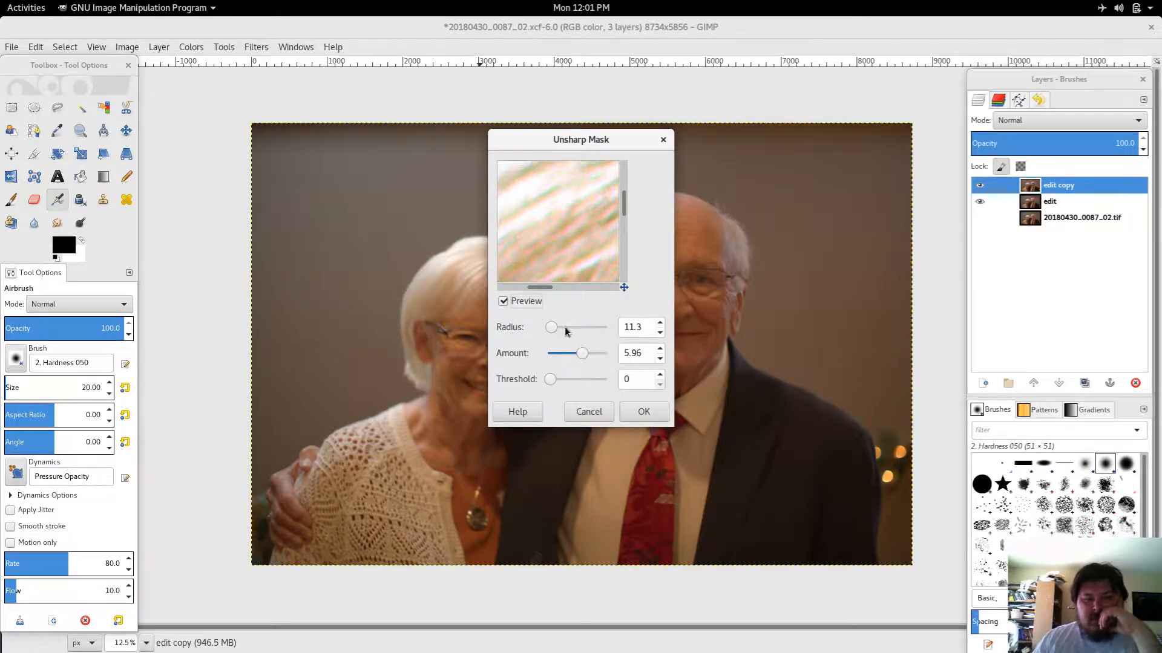
click(661, 323)
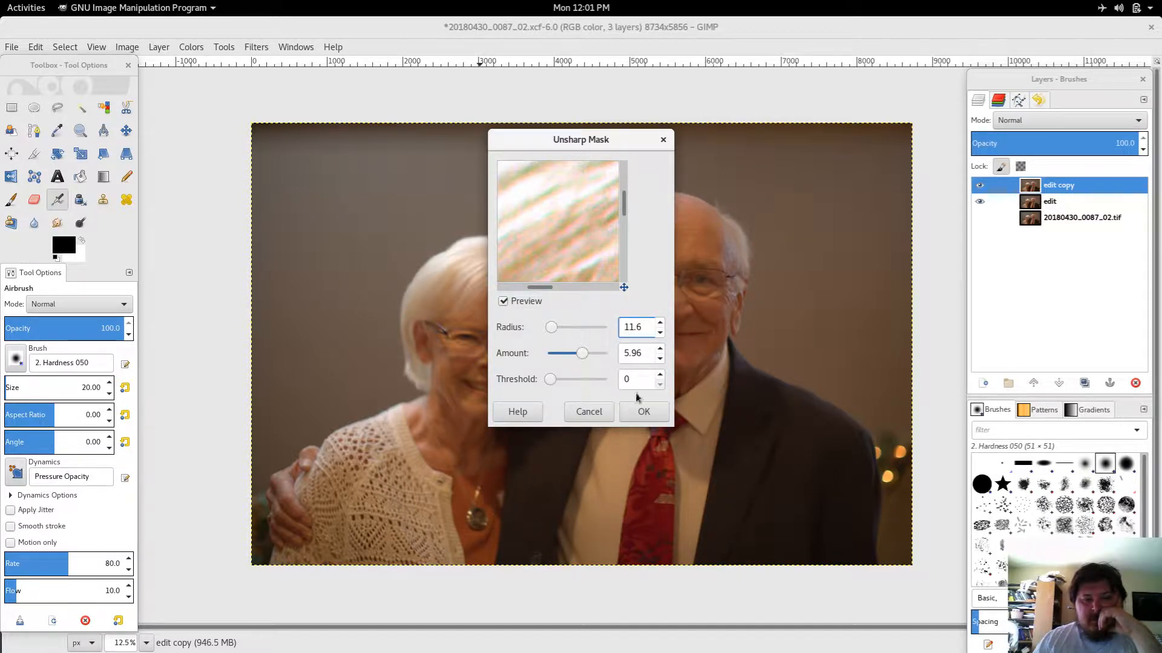
click(644, 412)
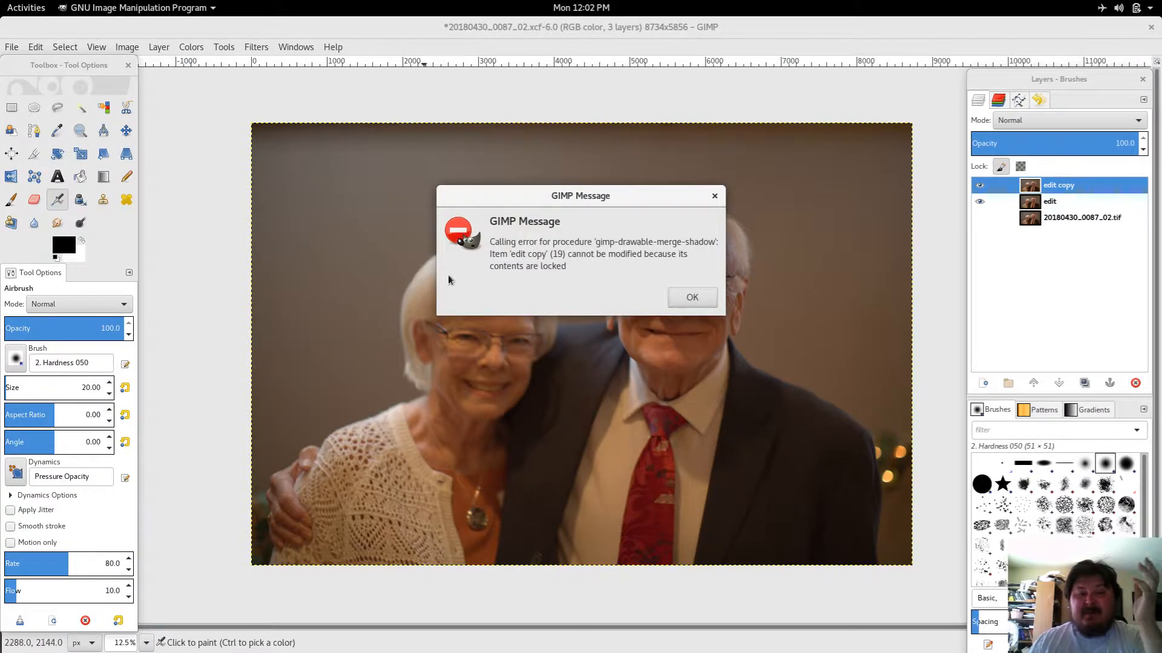
click(678, 301)
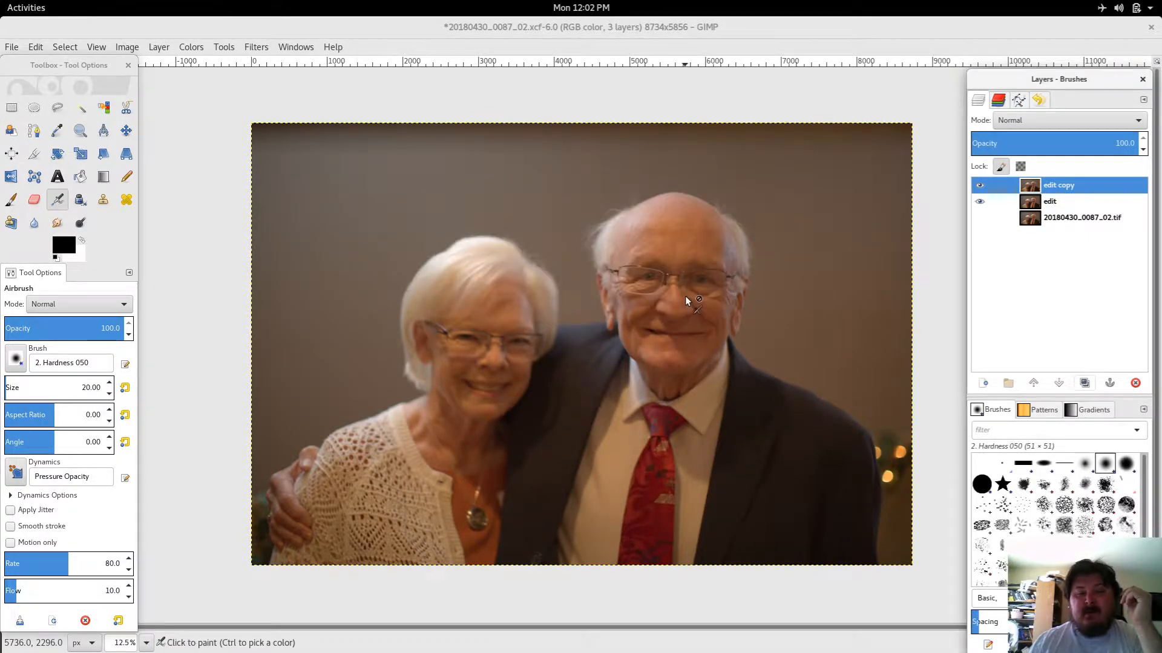
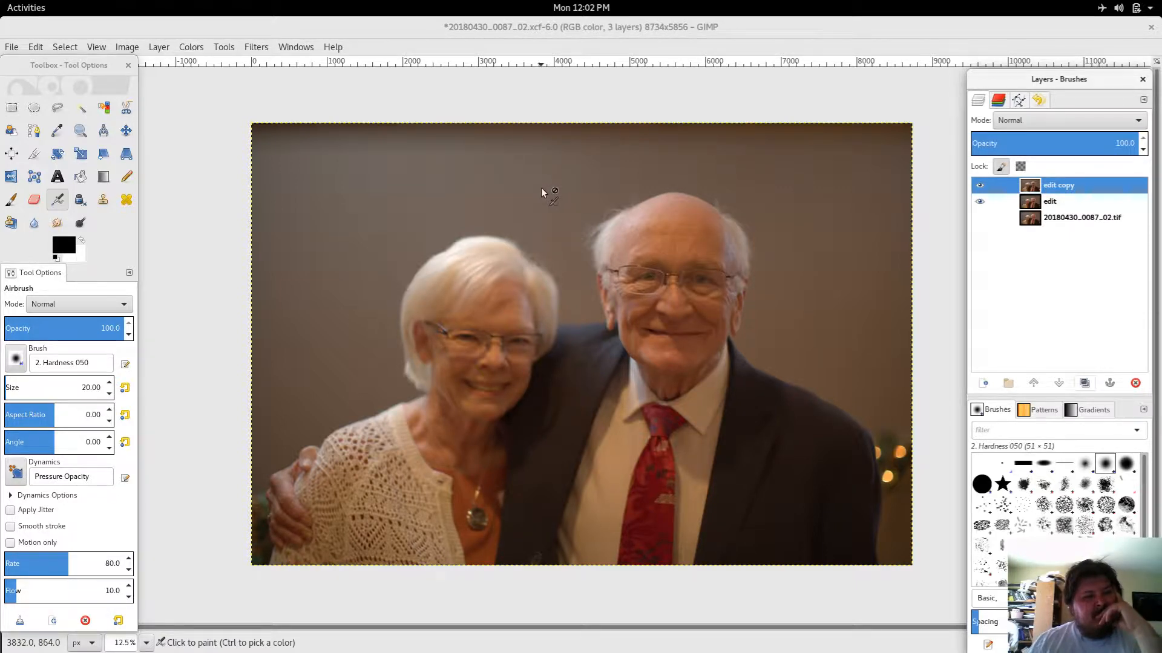
click(191, 48)
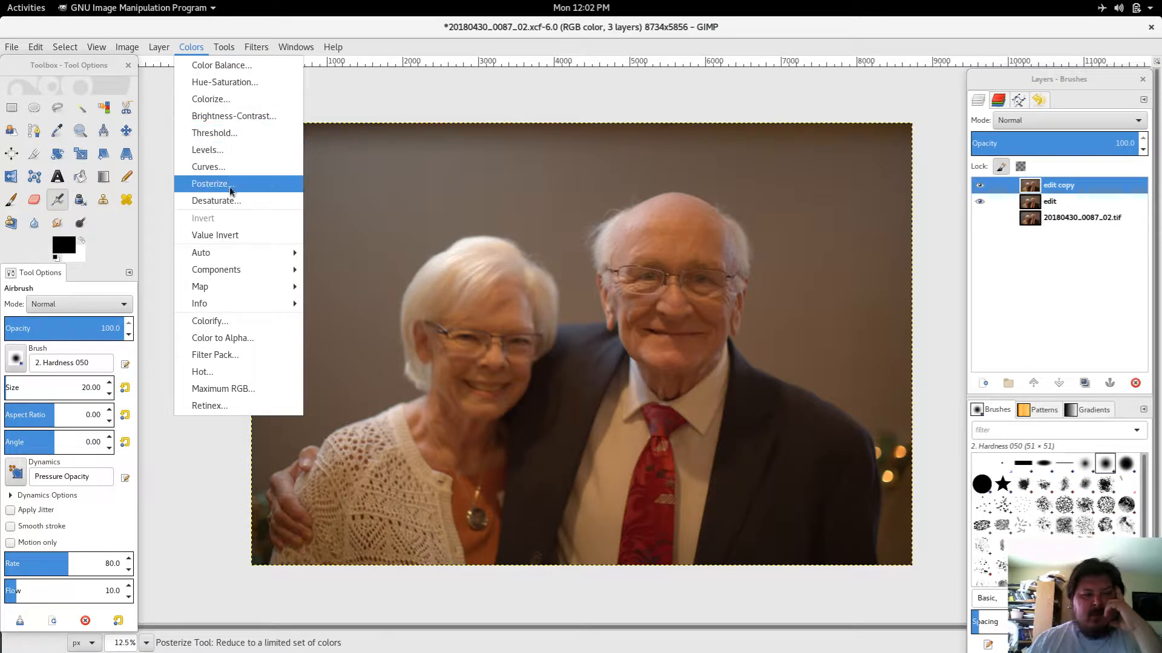
mouse_move(263, 253)
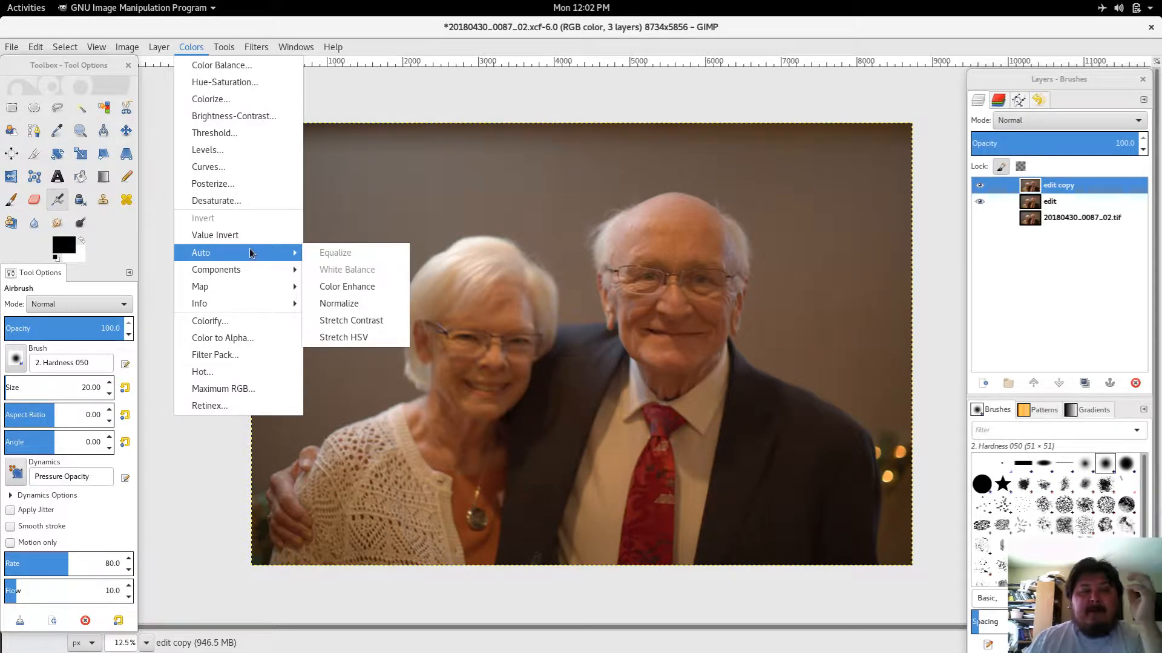
mouse_move(228, 50)
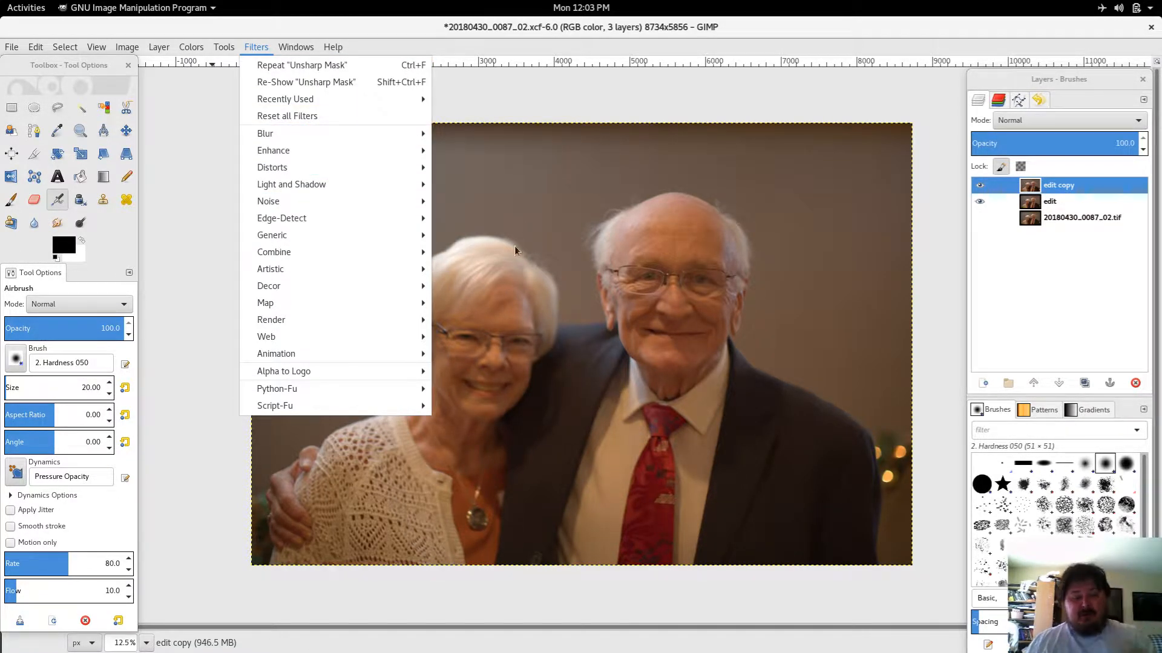
click(576, 113)
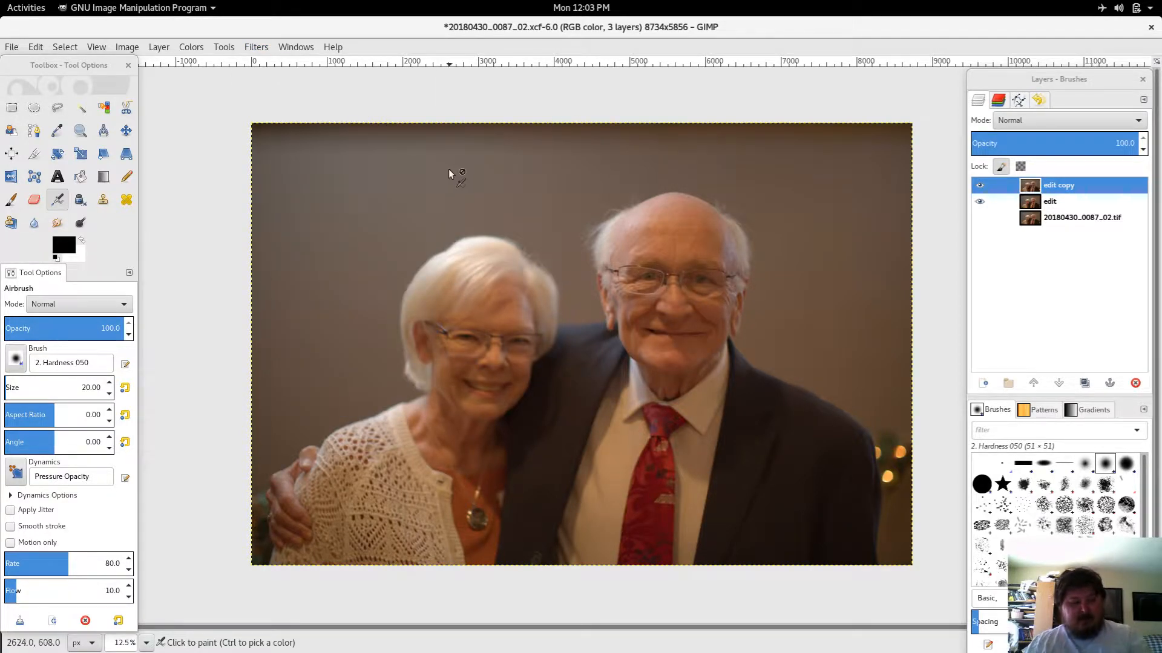
Step: Inspect the faces and hair of the edit copy at 100% zoom with the panels hidden
key(1)
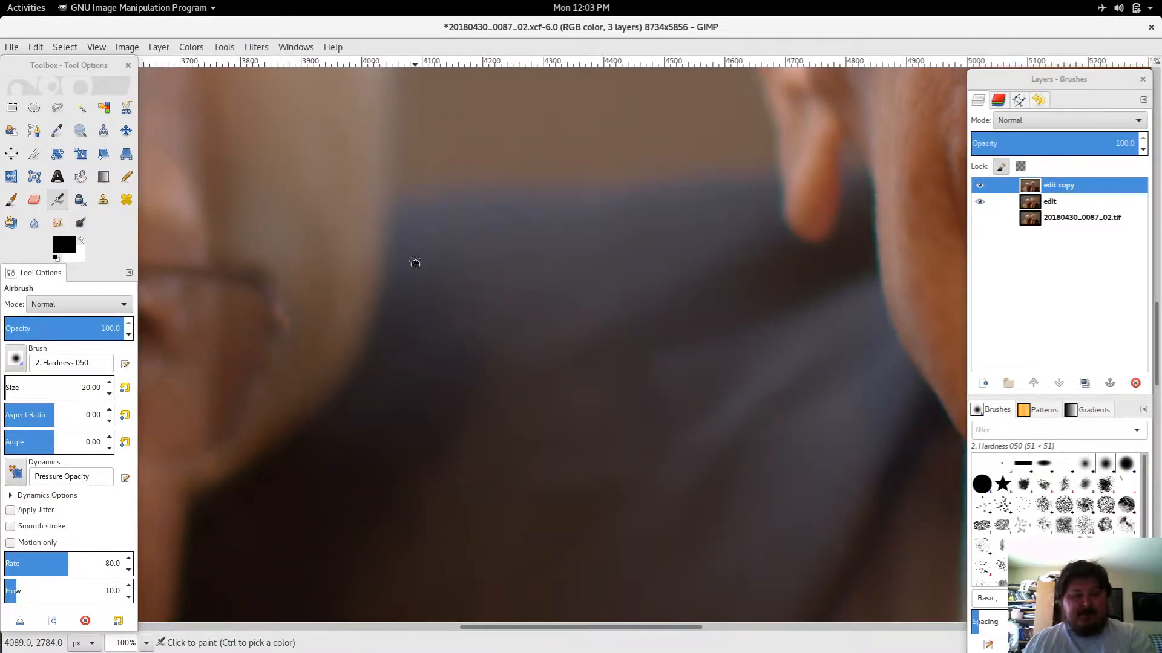
drag(415, 260, 952, 441)
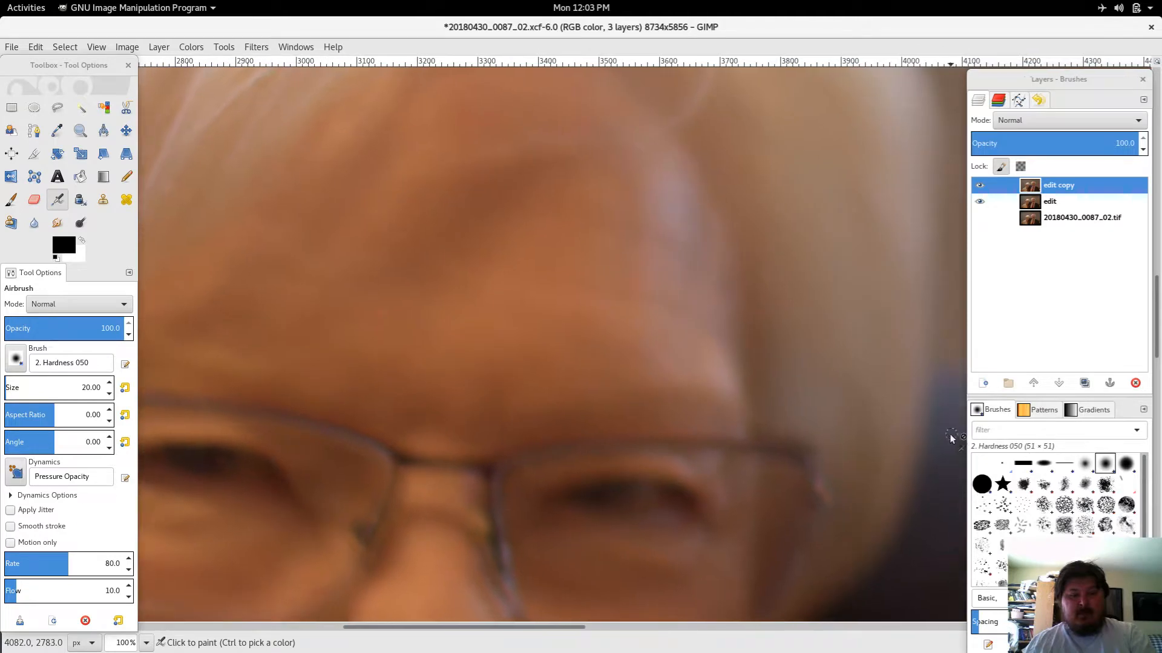
drag(371, 350, 189, 306)
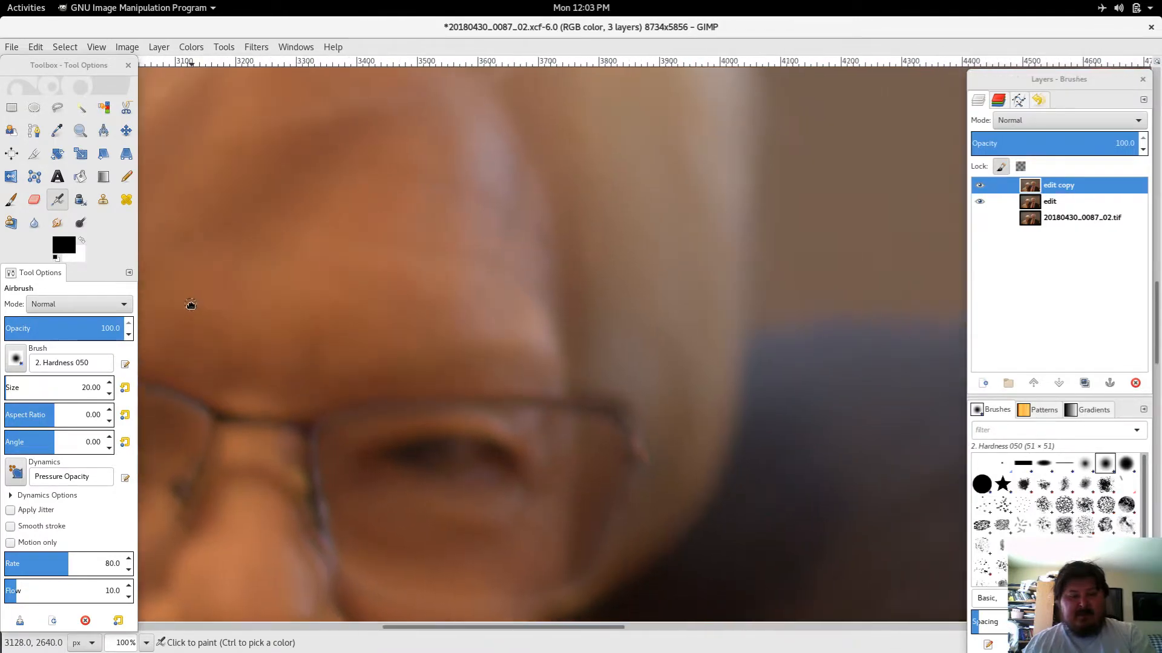
drag(747, 257, 183, 387)
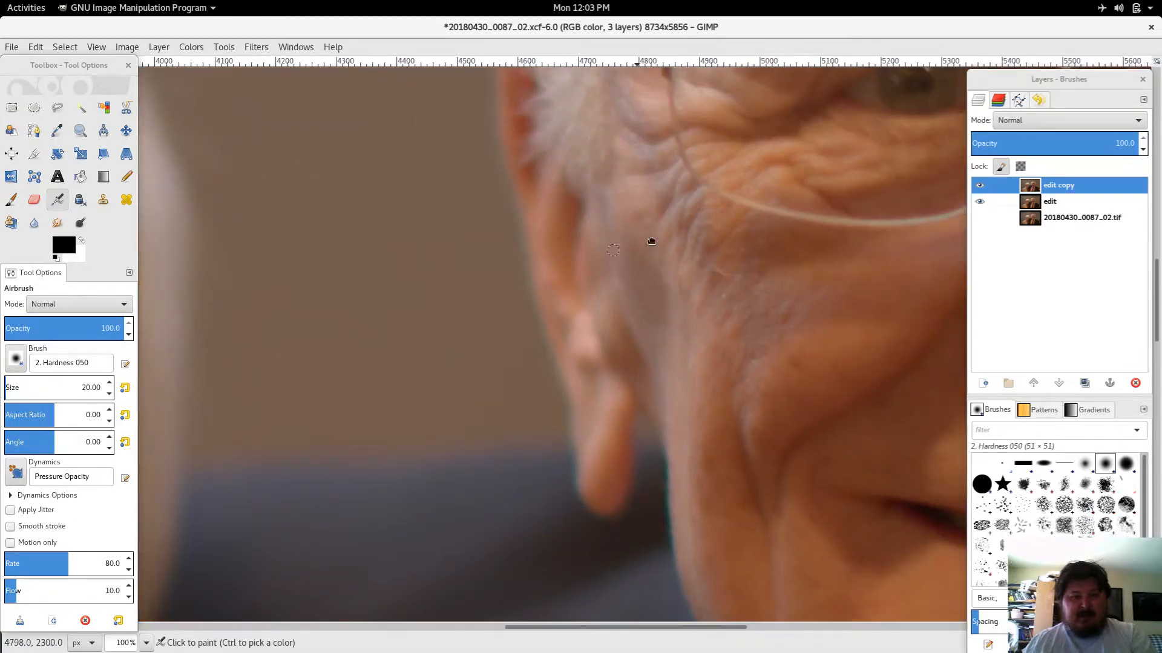
drag(647, 242, 306, 363)
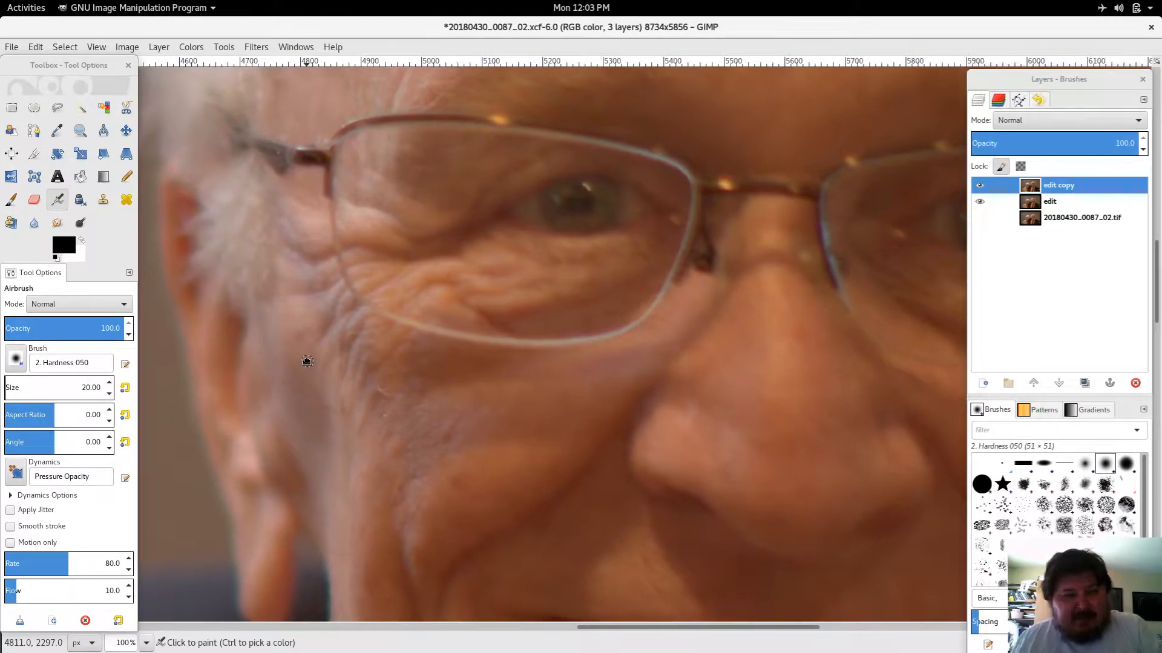
drag(306, 363, 830, 318)
drag(448, 363, 782, 228)
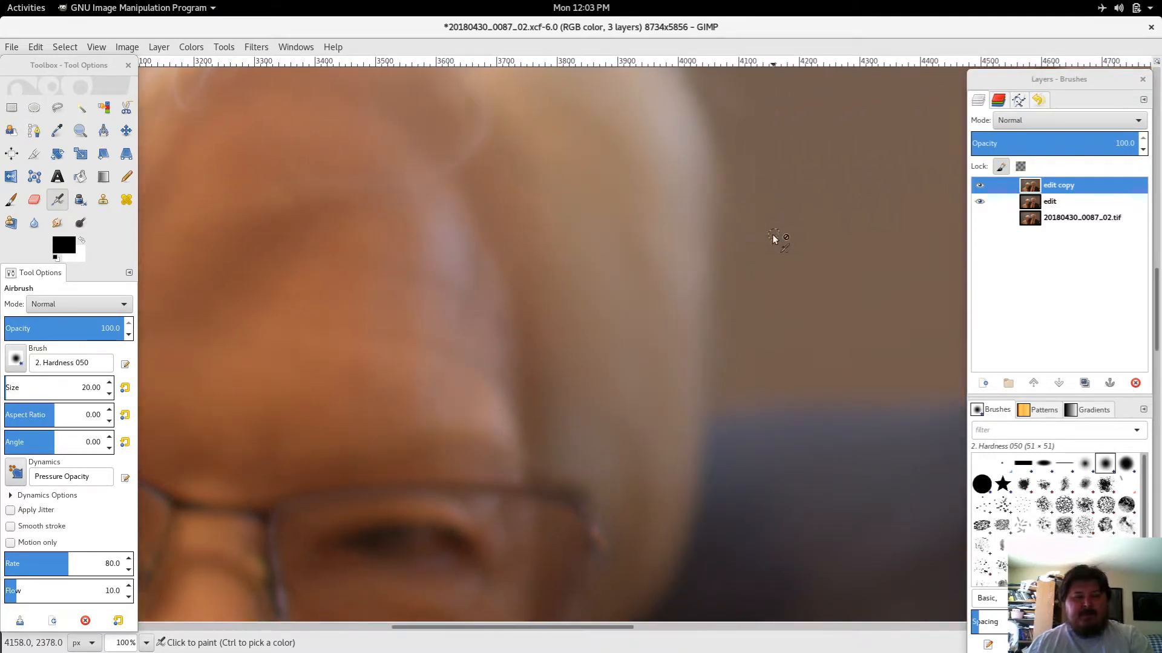
key(Tab)
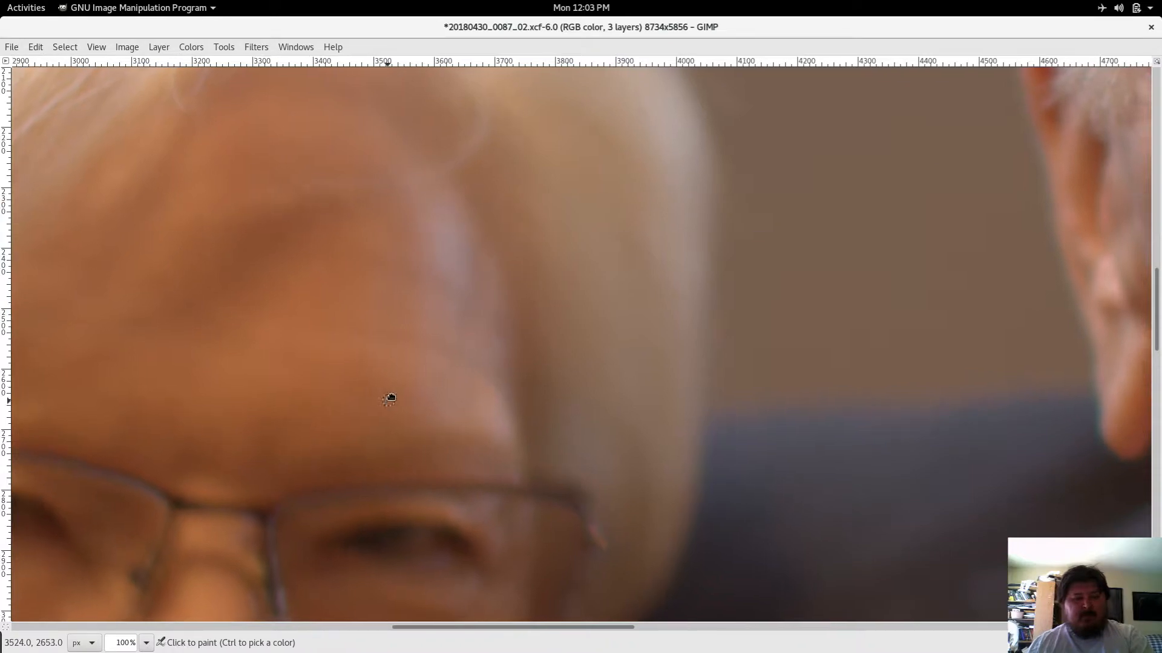
mouse_move(389, 397)
mouse_down()
mouse_move(630, 306)
mouse_move(722, 256)
mouse_move(786, 200)
mouse_move(661, 224)
mouse_up()
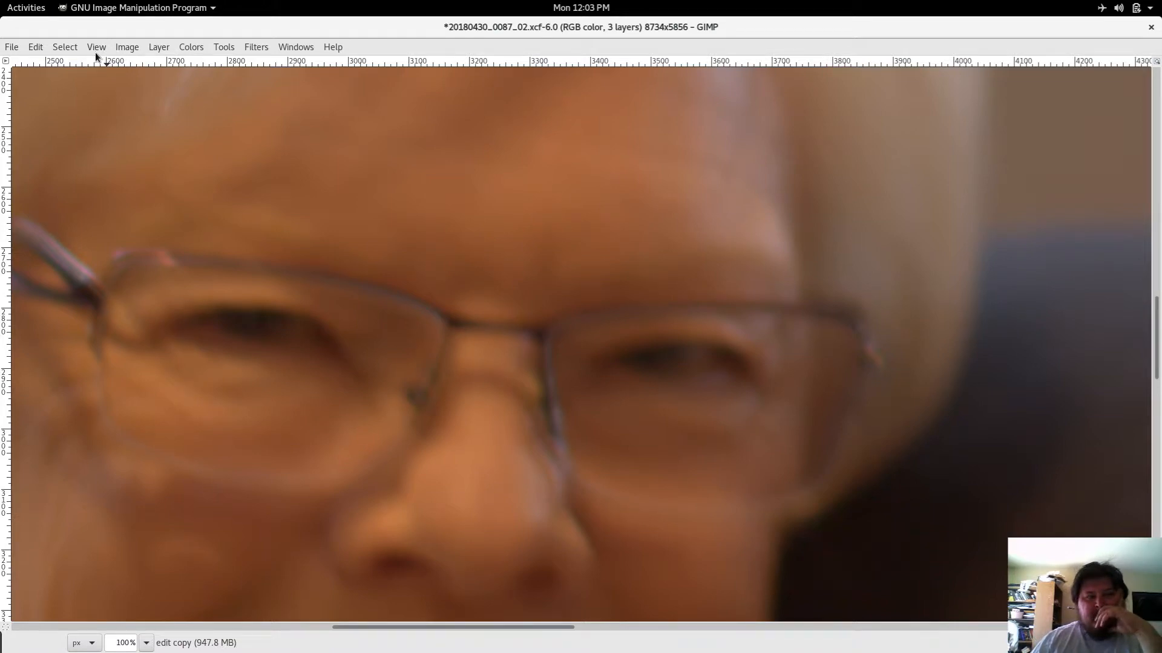
click(132, 48)
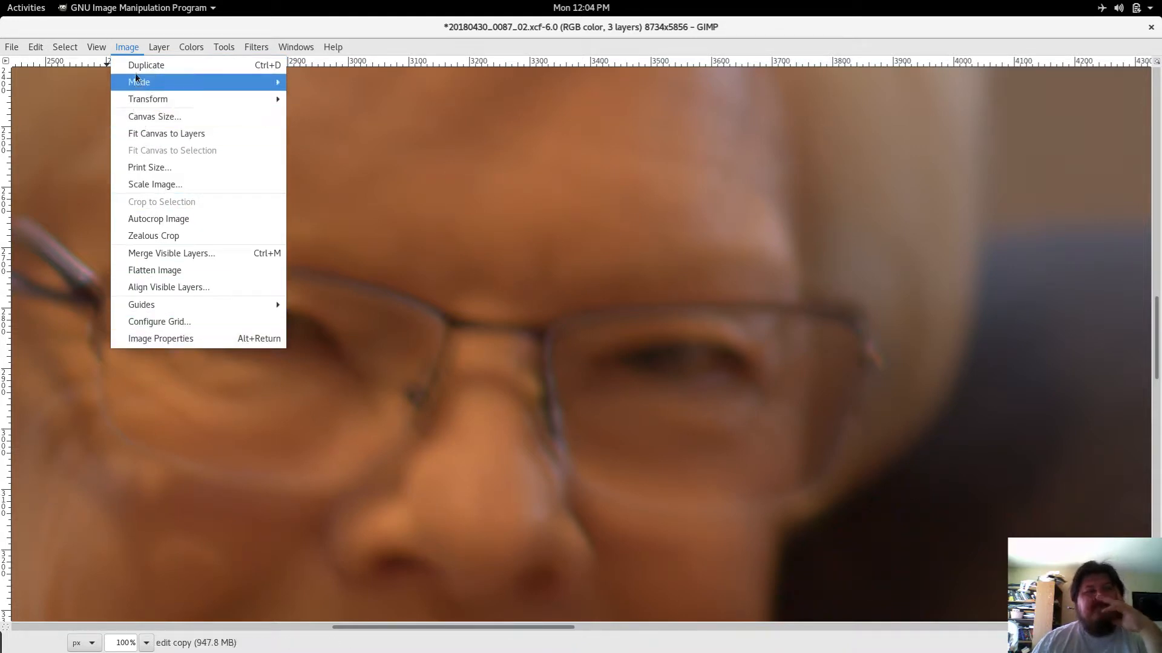
click(110, 55)
click(103, 55)
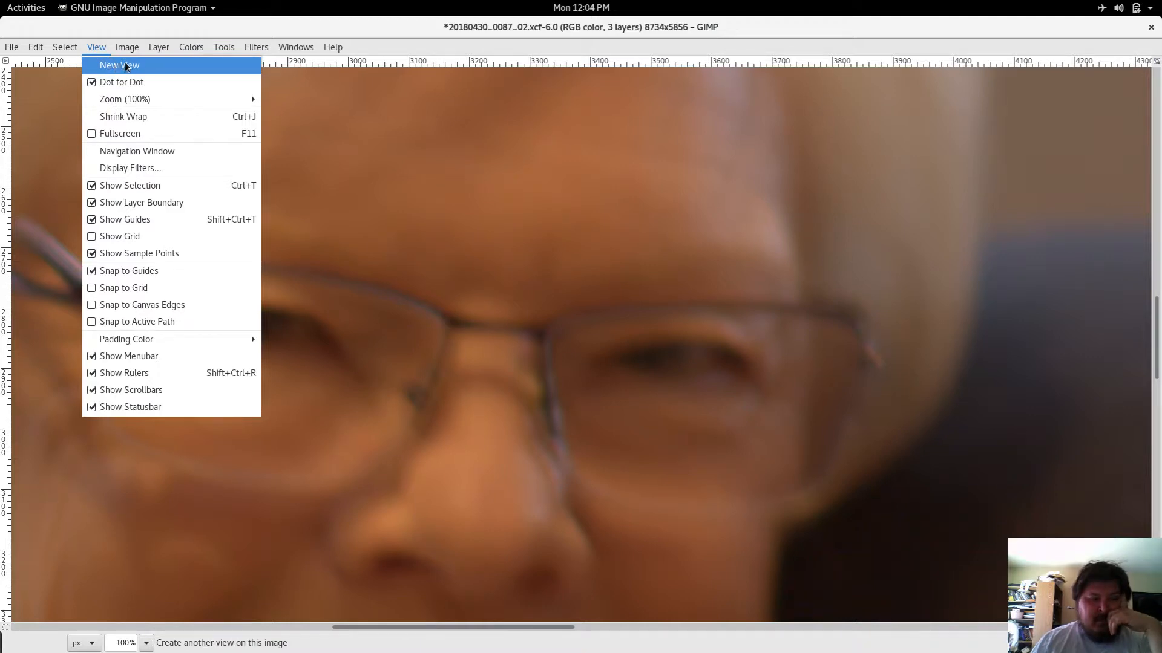
mouse_move(156, 51)
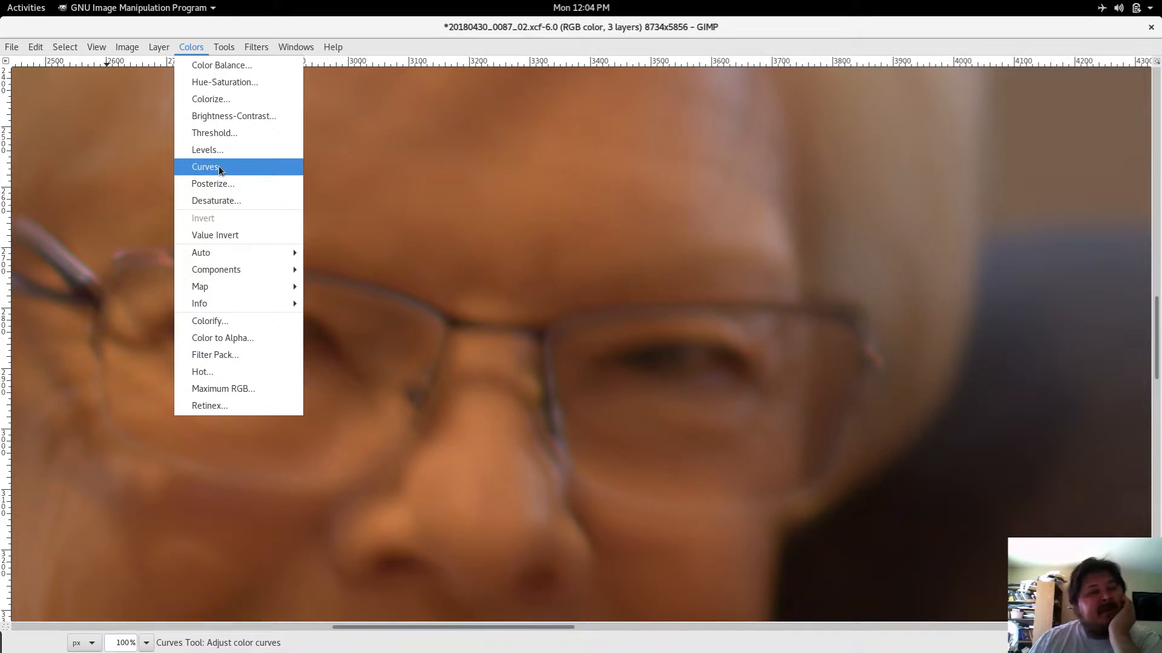
mouse_move(228, 52)
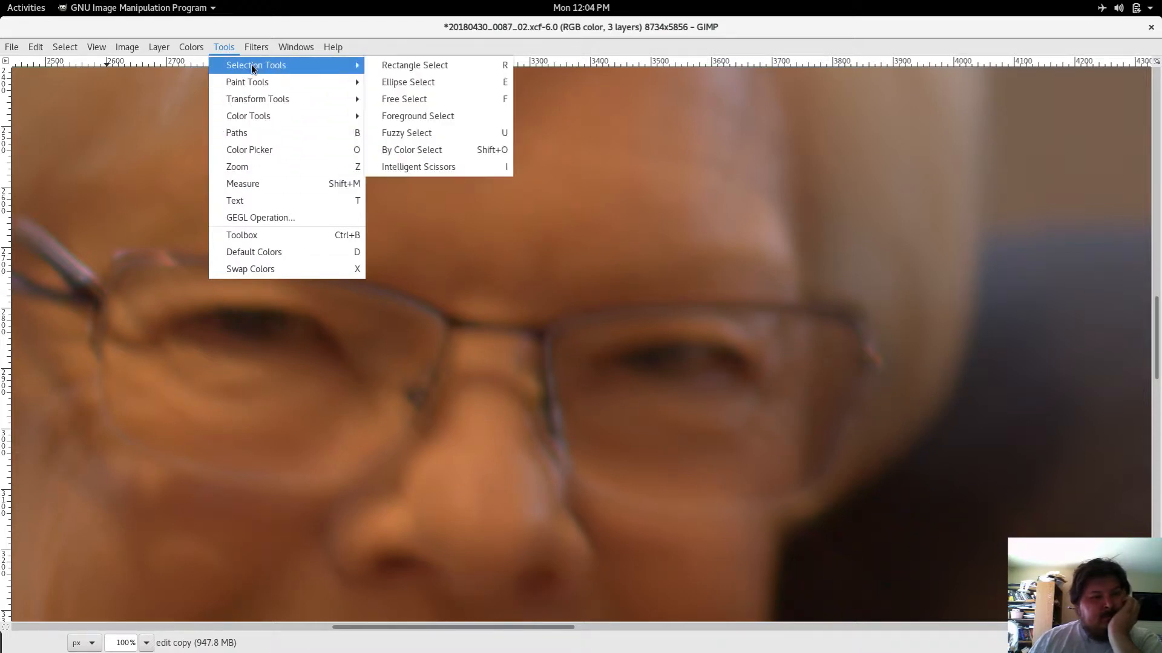
mouse_move(253, 116)
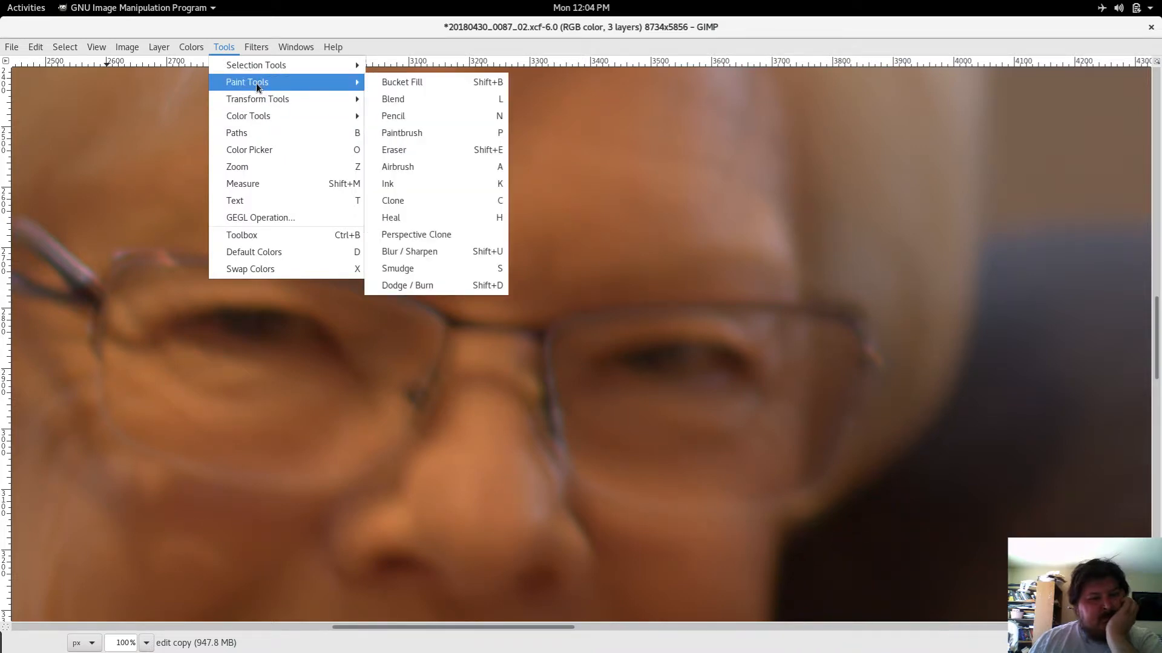
mouse_move(268, 65)
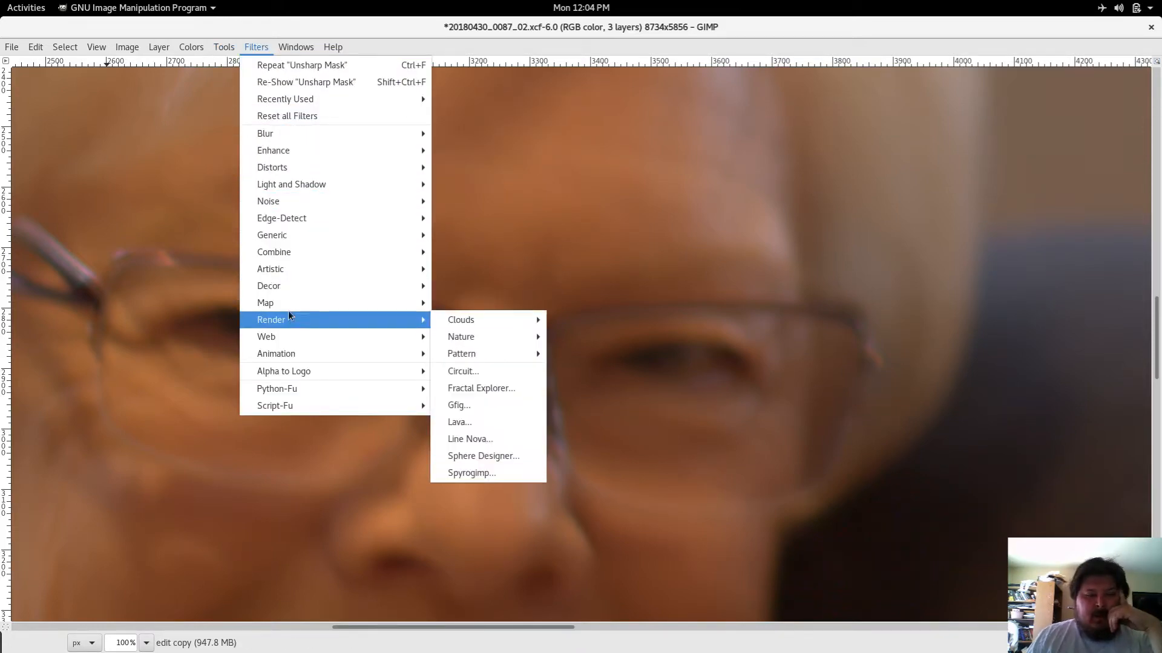
mouse_move(297, 273)
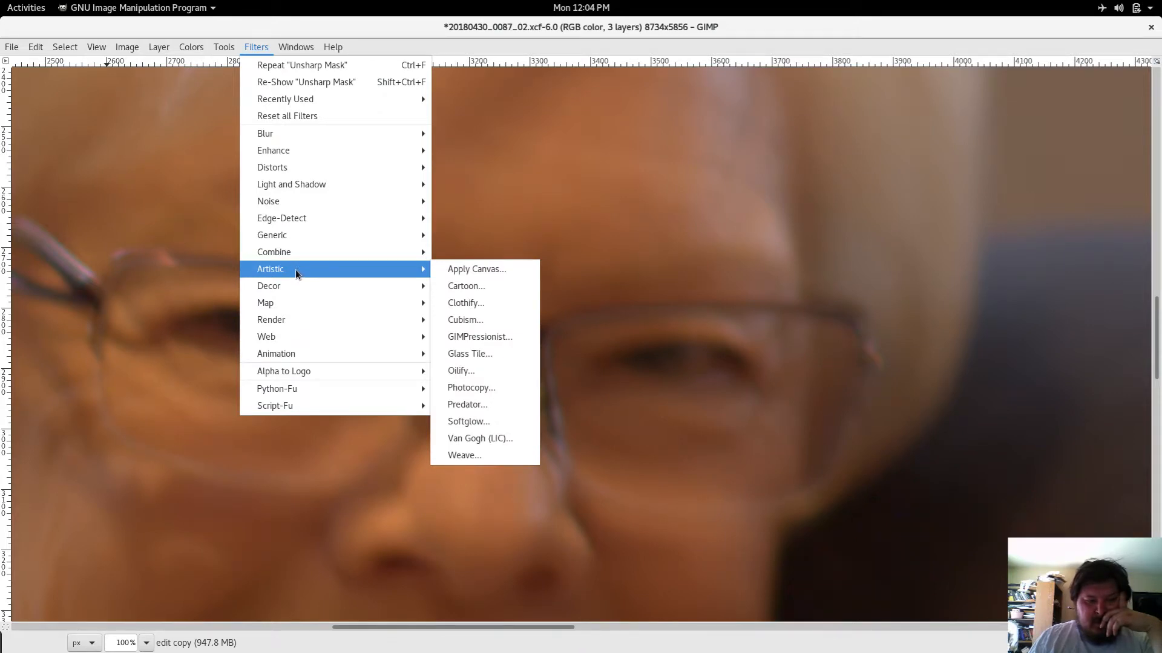
mouse_move(312, 225)
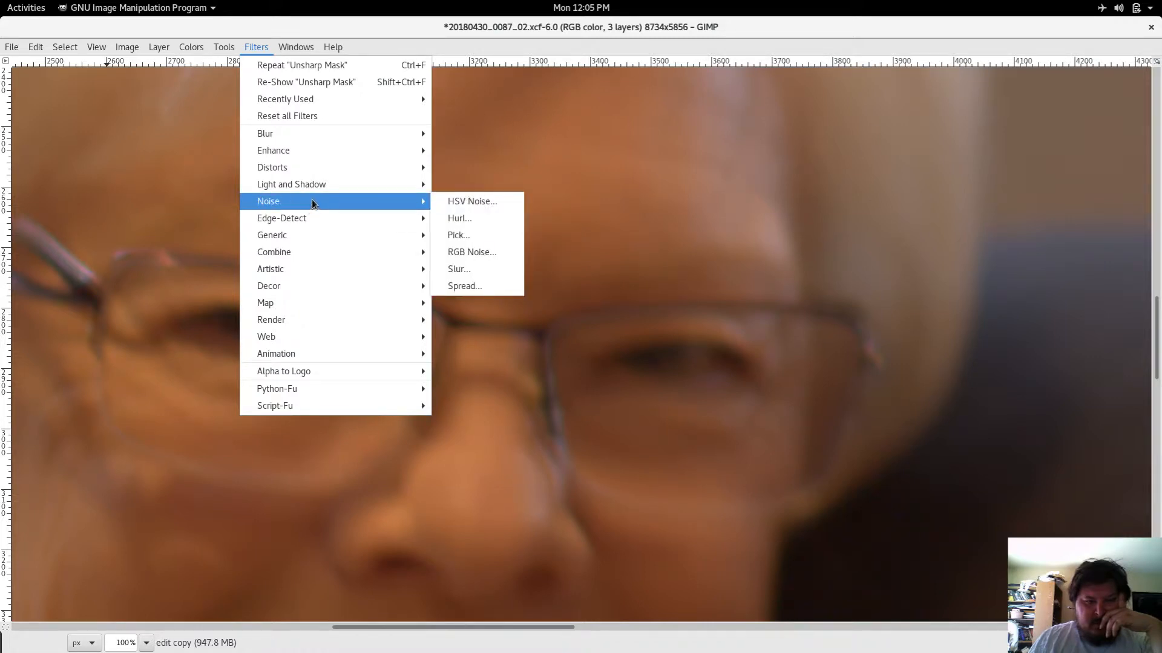
mouse_move(316, 187)
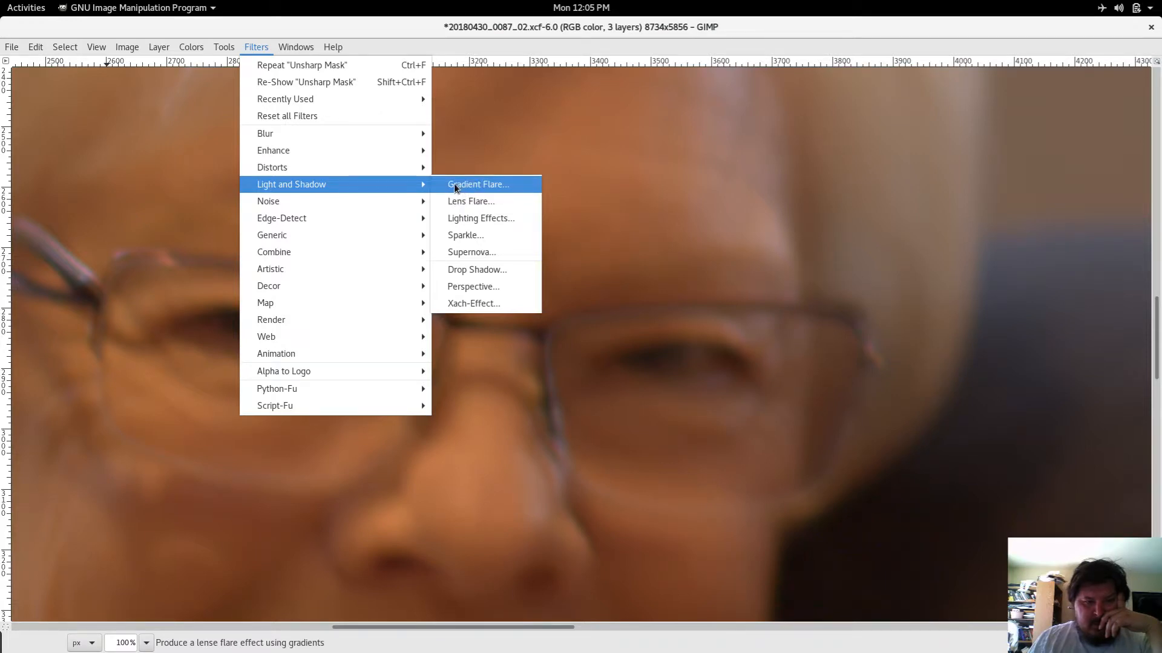
mouse_move(341, 170)
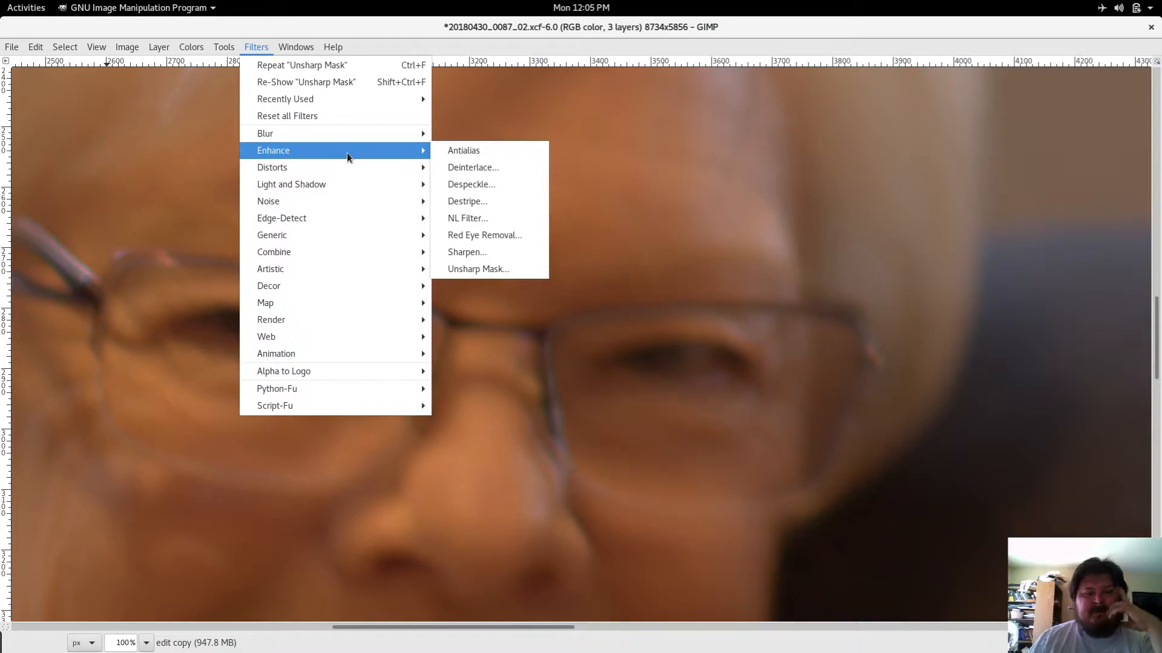
Step: Try Despeckle on the edit copy with Recursive enabled, radius 22 and black level -1
click(478, 190)
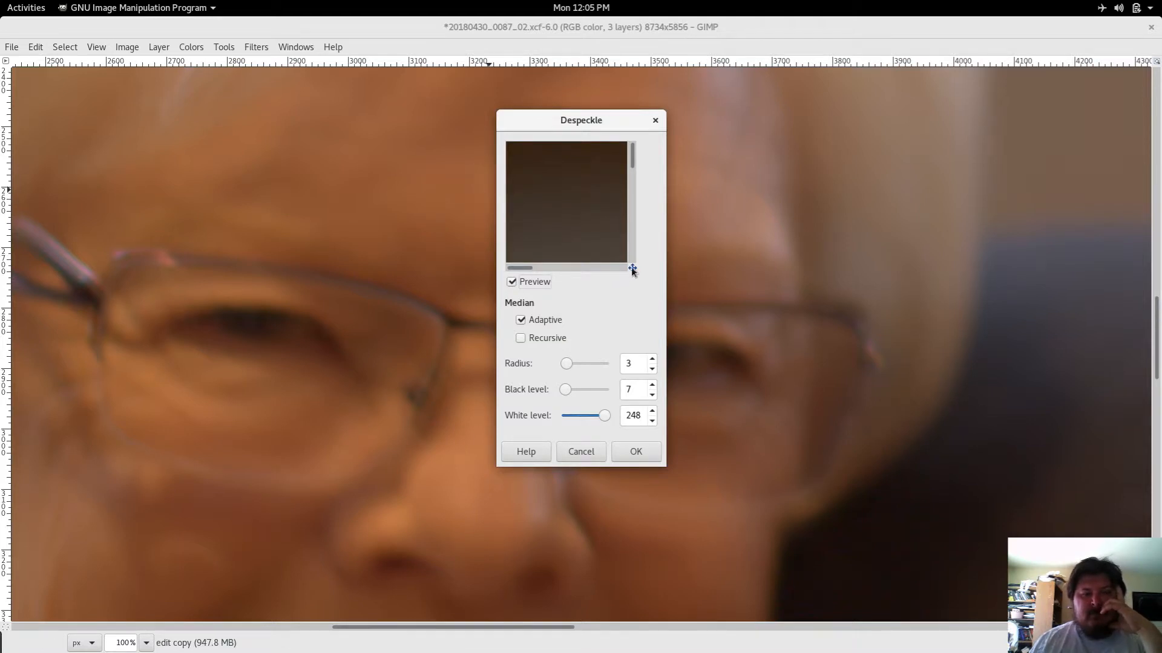
mouse_move(632, 268)
mouse_down()
mouse_move(652, 283)
mouse_move(632, 284)
mouse_up()
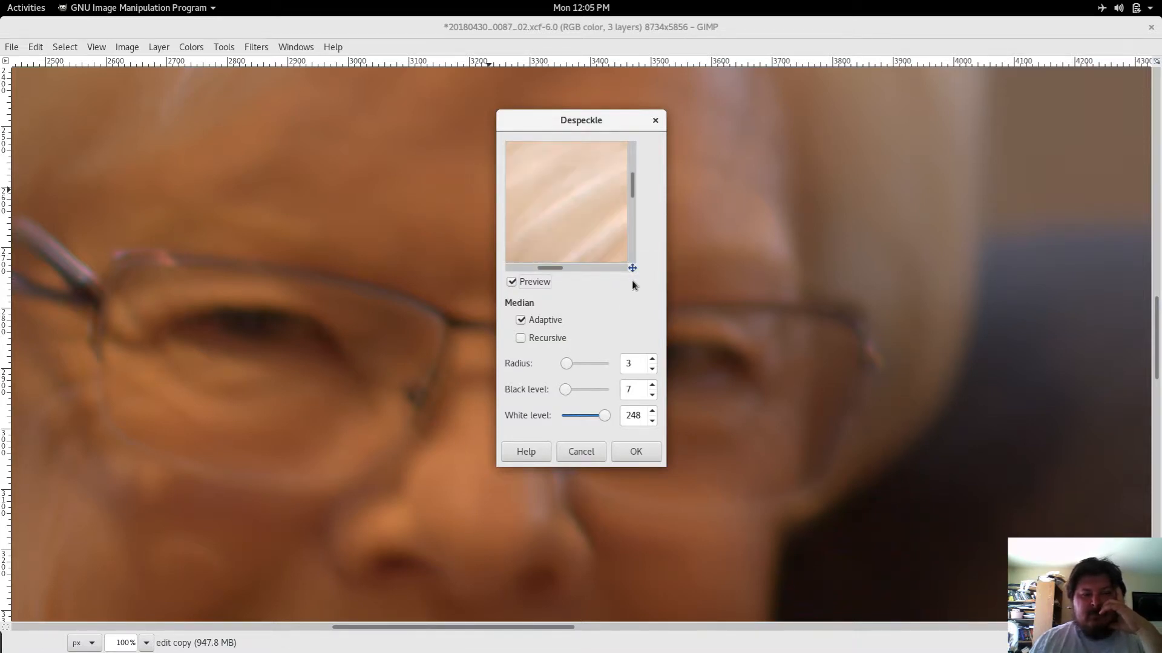
click(520, 338)
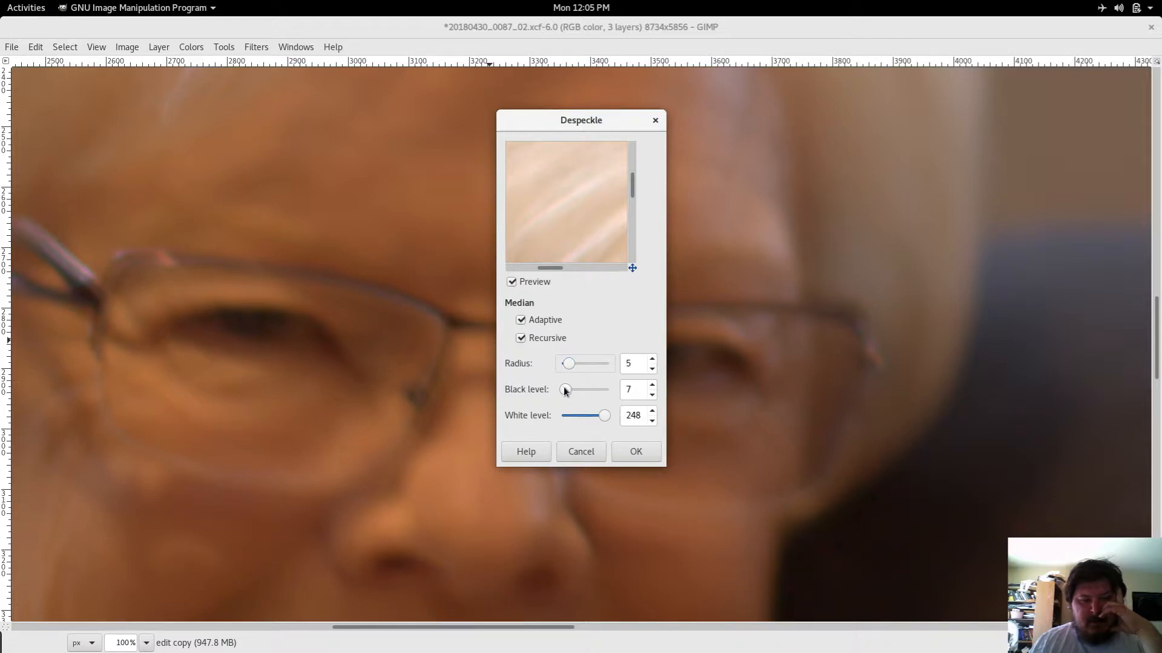
mouse_move(564, 392)
mouse_down()
mouse_move(593, 389)
mouse_move(565, 396)
mouse_up()
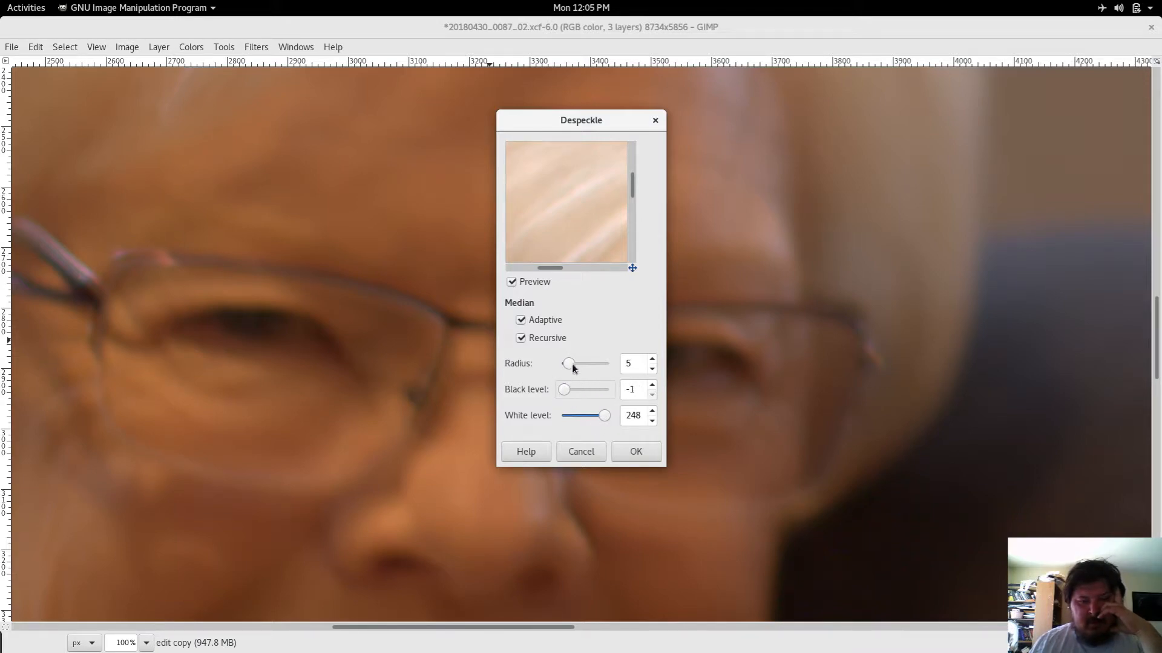
drag(569, 365, 597, 371)
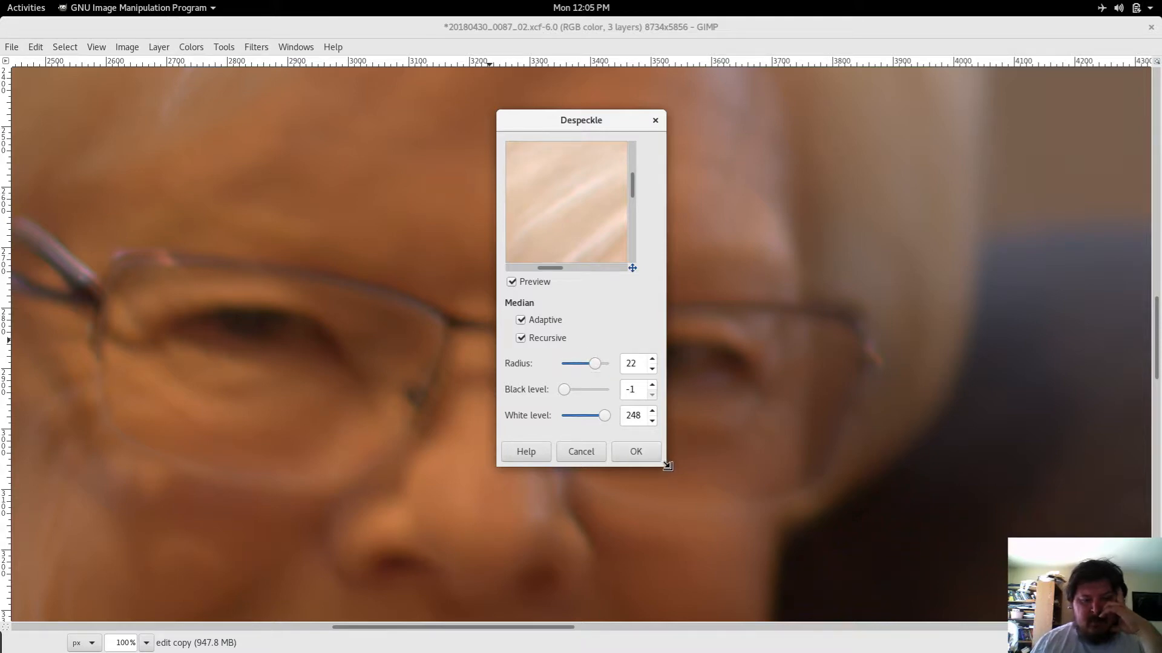
drag(665, 468, 787, 619)
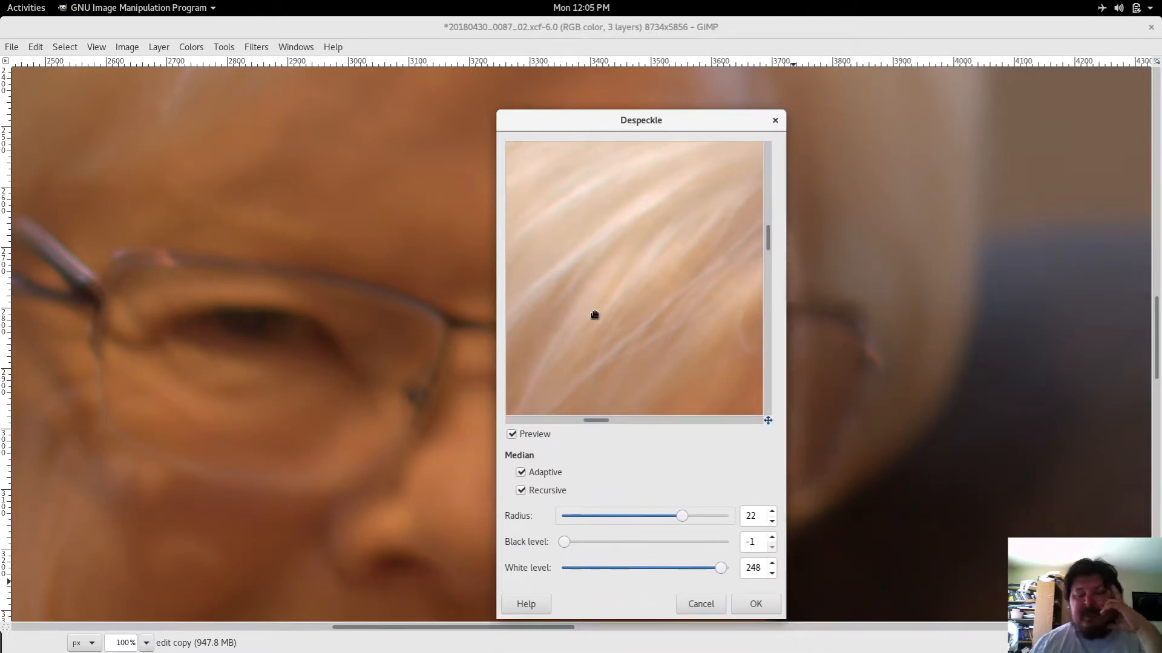
Step: Turn off Adaptive and Recursive in Despeckle, compare the preview, adjust the level sliders, and cancel the filter
click(522, 473)
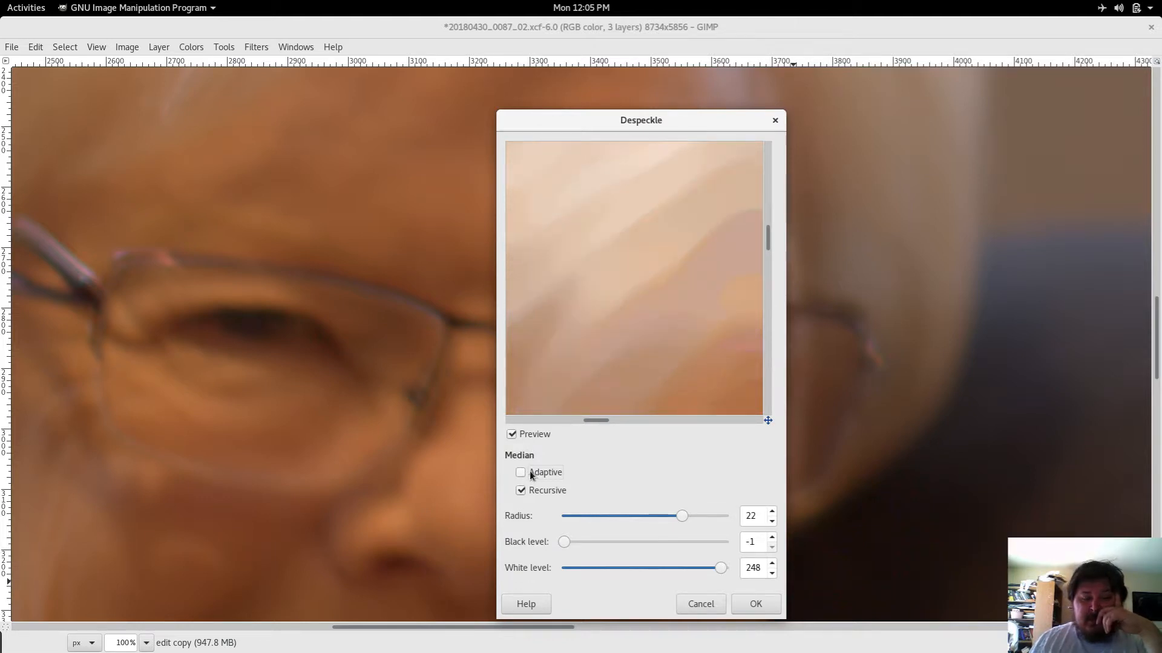
click(520, 475)
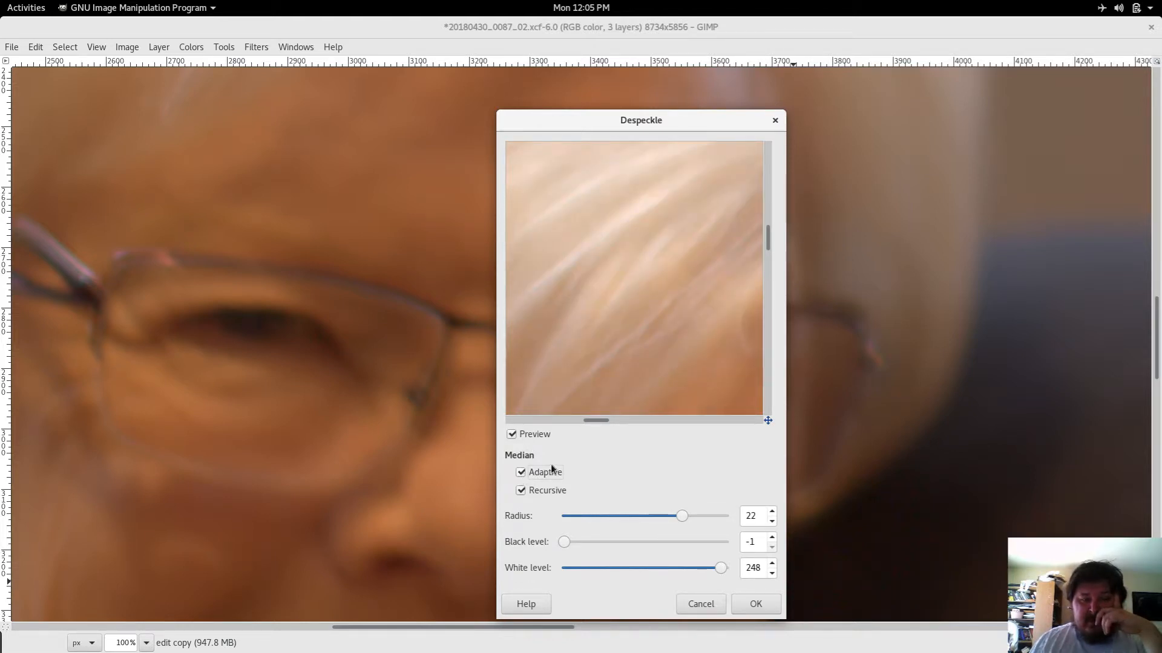
click(521, 473)
click(521, 491)
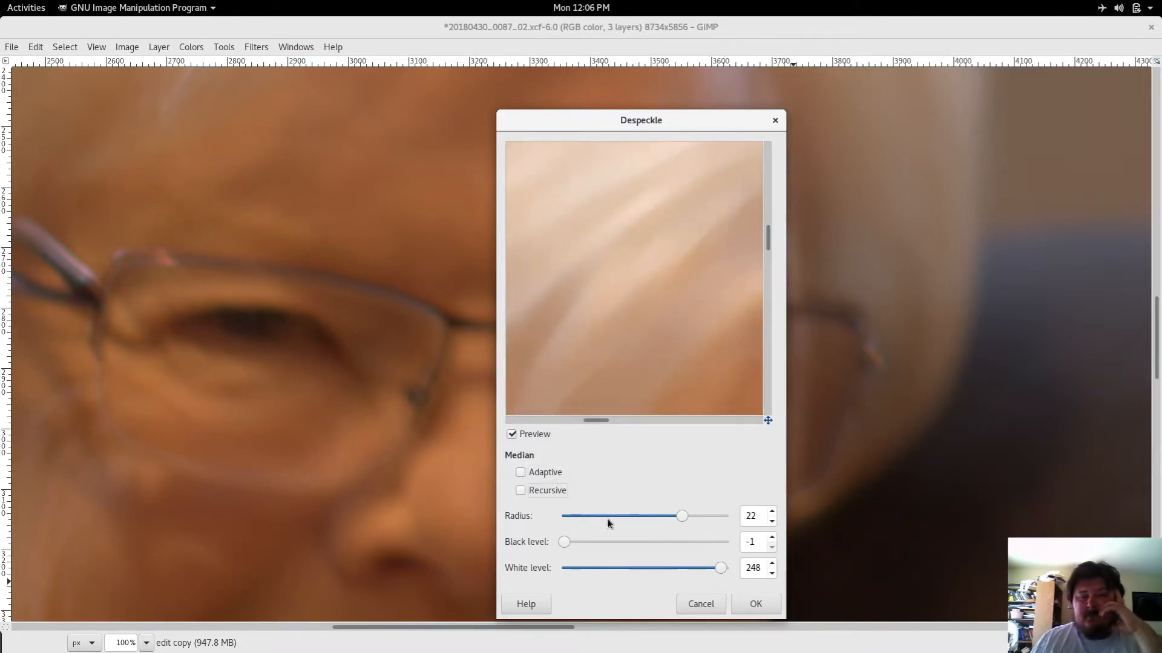
click(514, 436)
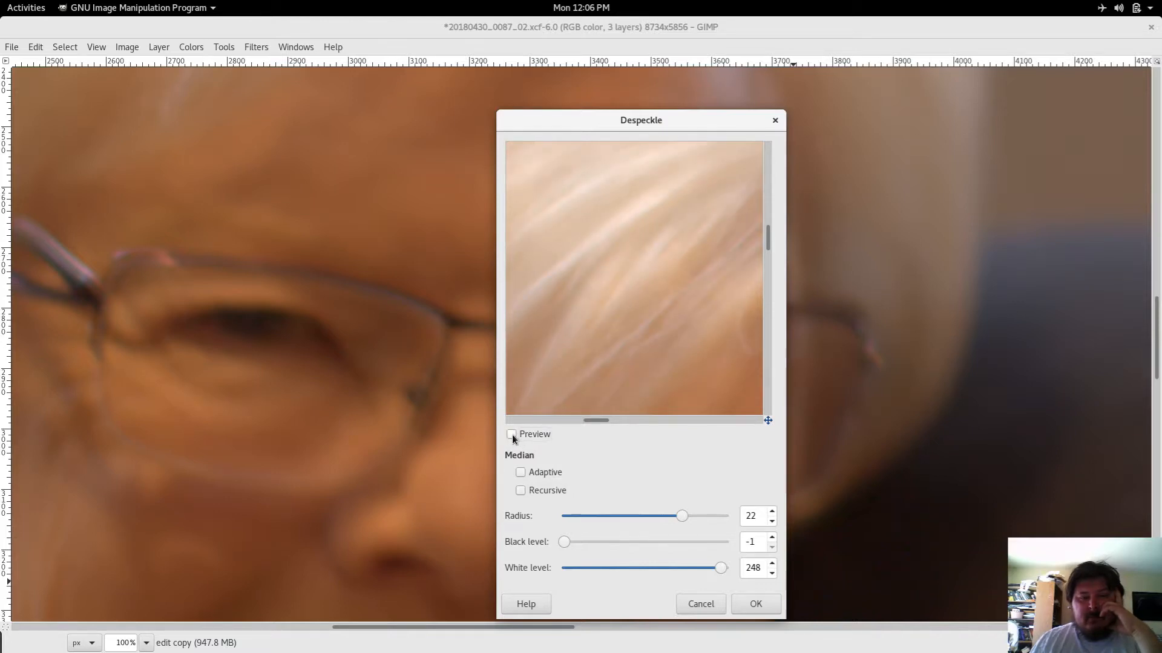
click(514, 436)
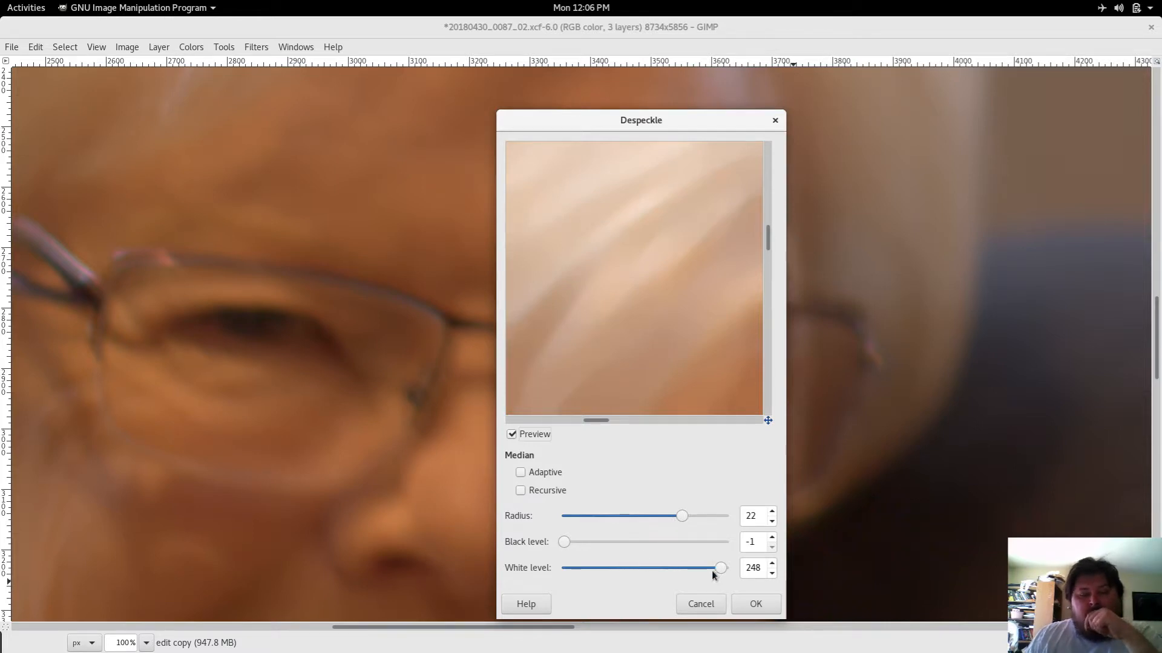
drag(720, 569, 739, 547)
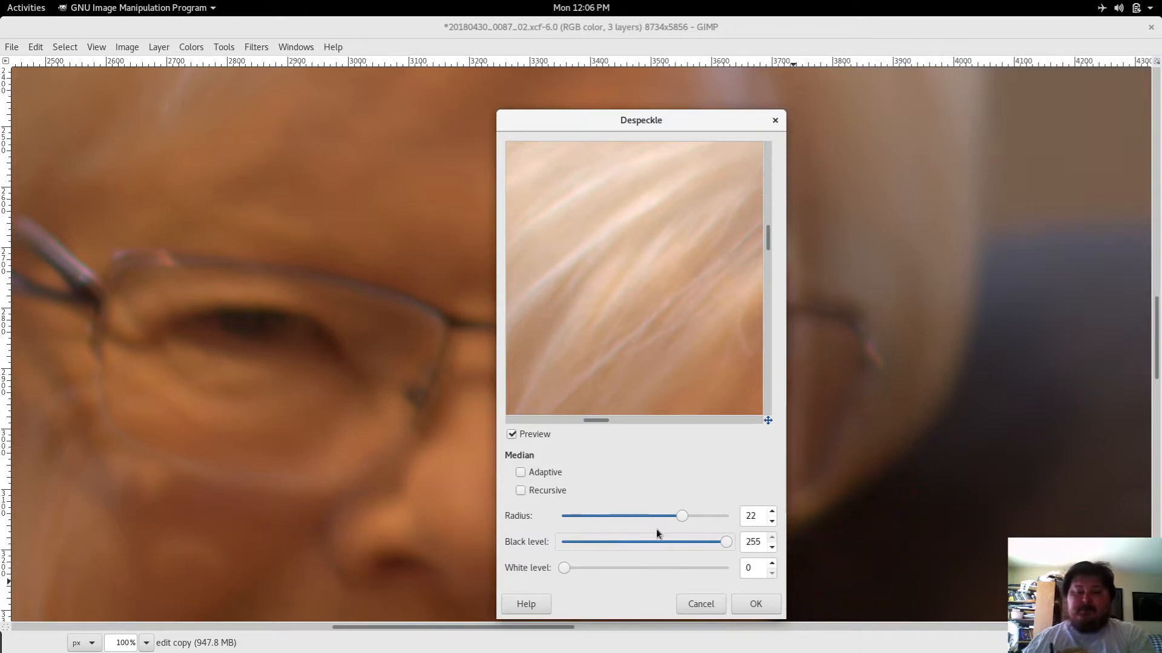
click(721, 604)
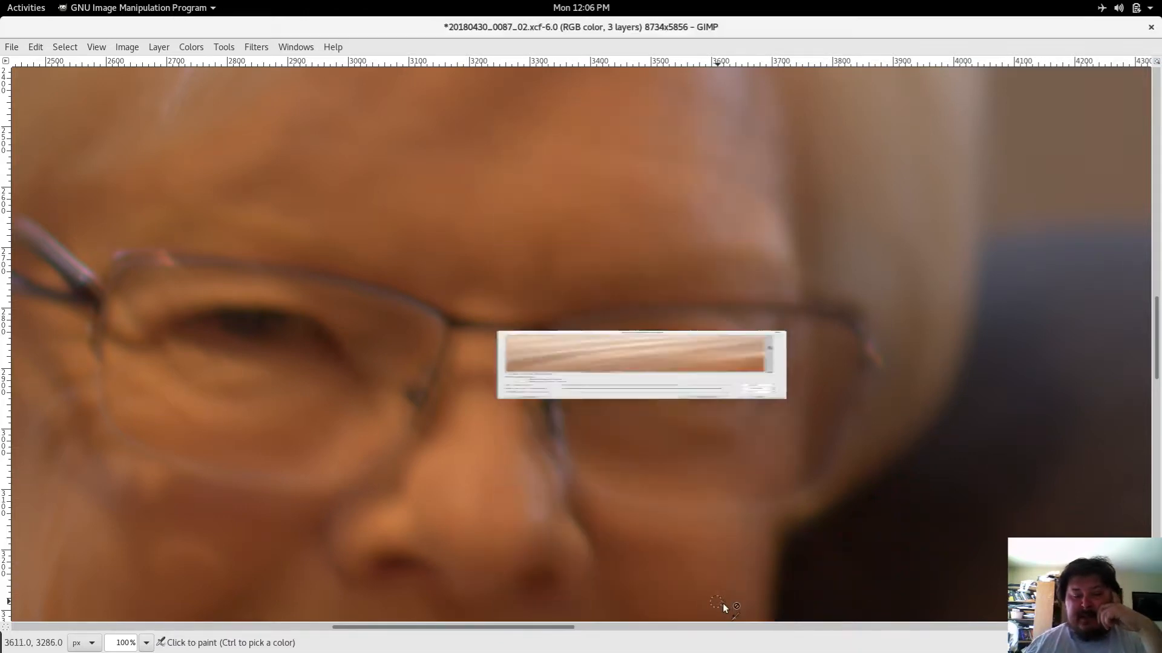
Step: Open the Sharpen filter for the edit copy layer and enlarge its dialog for a bigger preview
click(261, 48)
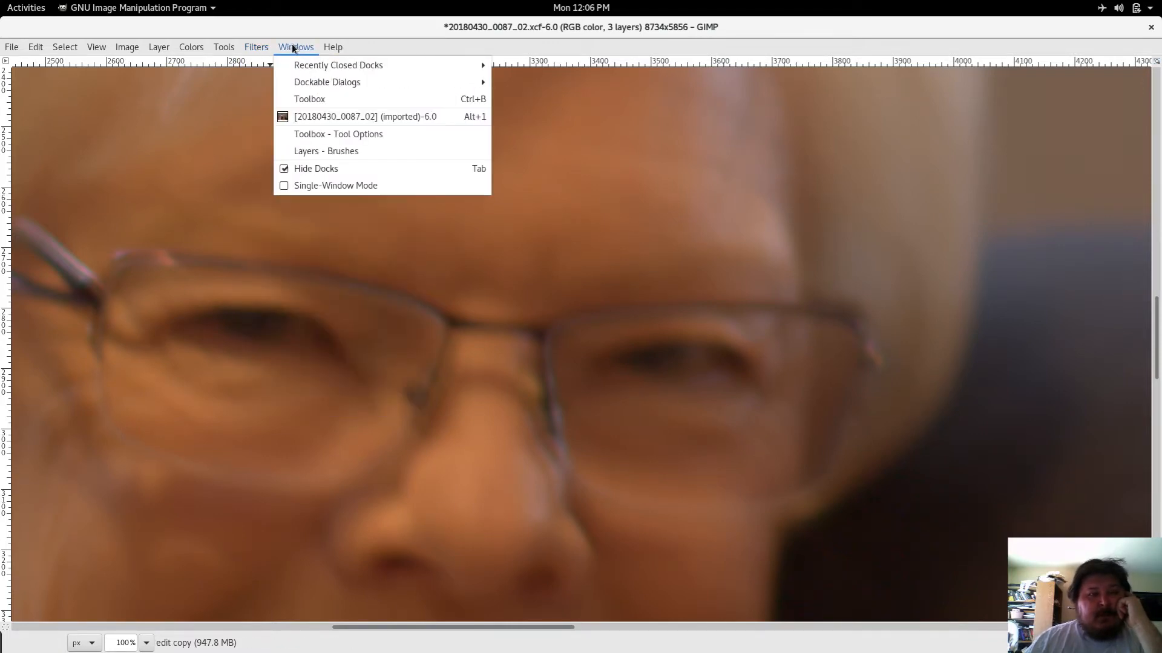
mouse_move(295, 49)
mouse_move(260, 56)
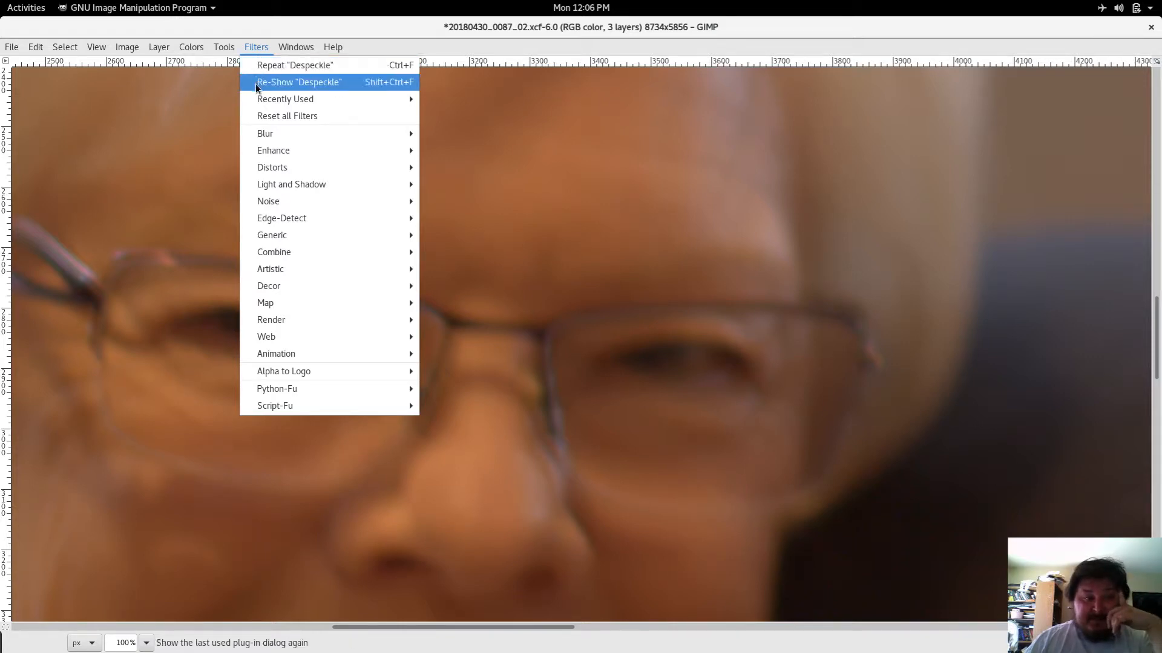
mouse_move(303, 235)
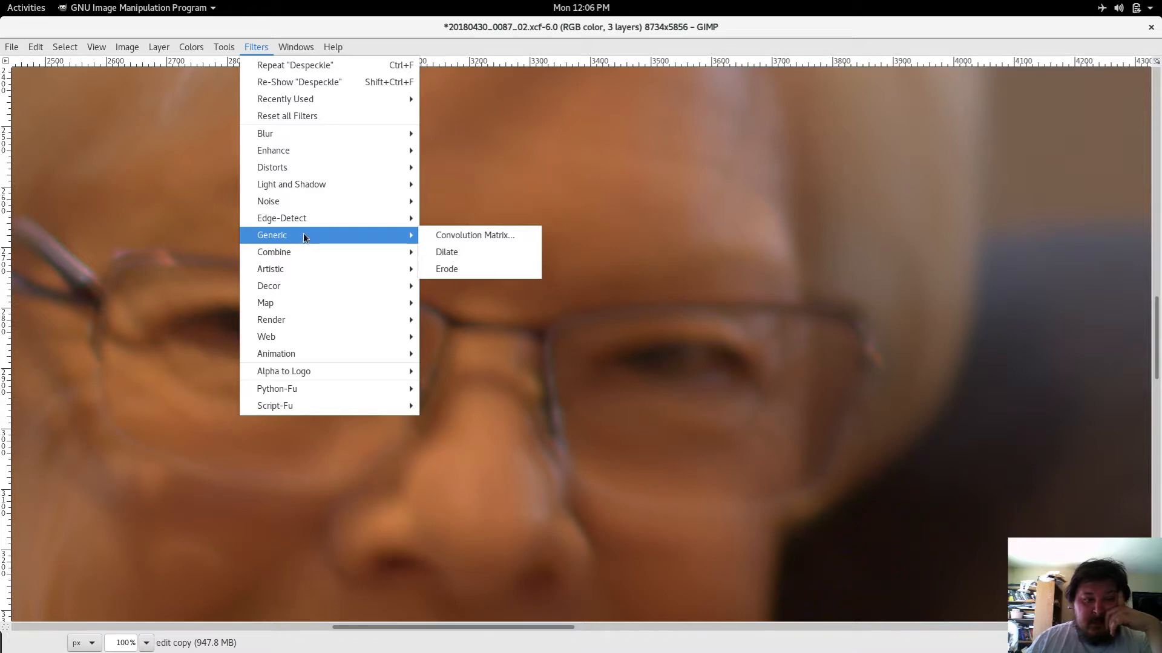
mouse_move(317, 202)
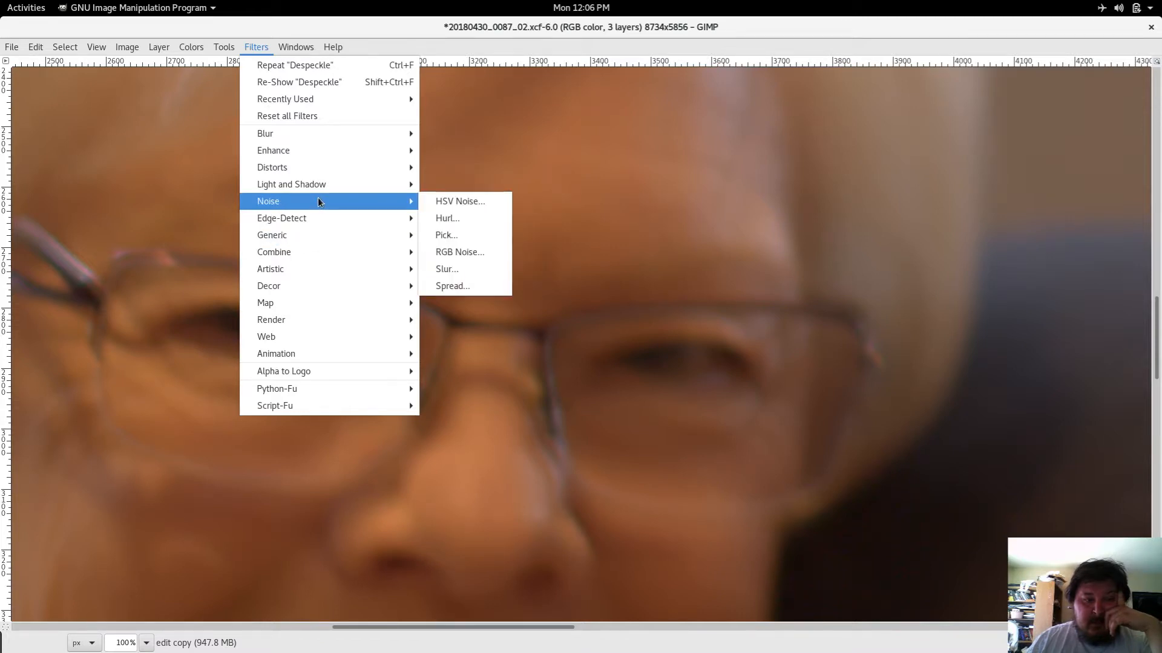
mouse_move(331, 158)
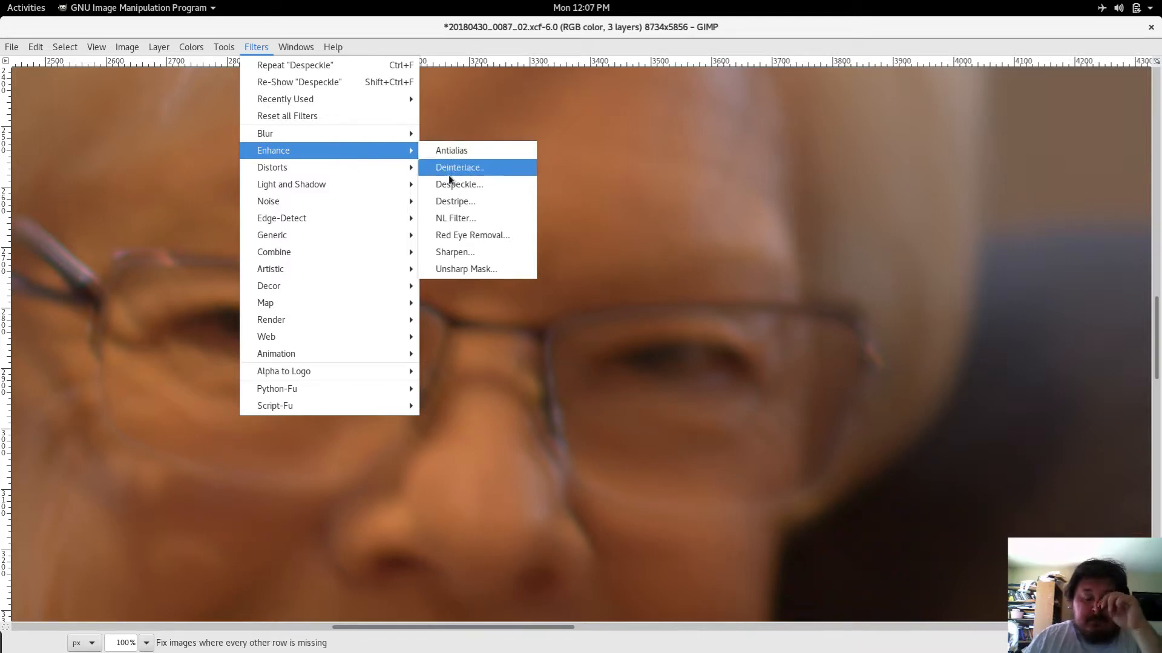
click(454, 253)
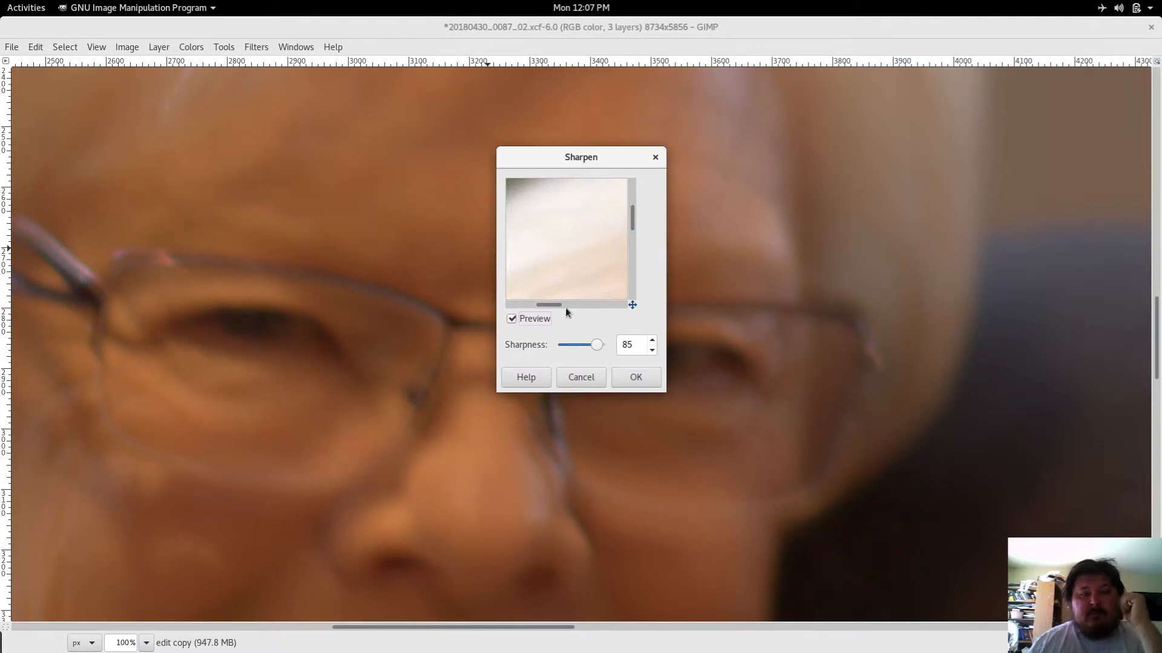
mouse_move(599, 345)
mouse_down()
mouse_move(611, 344)
mouse_move(601, 349)
mouse_up()
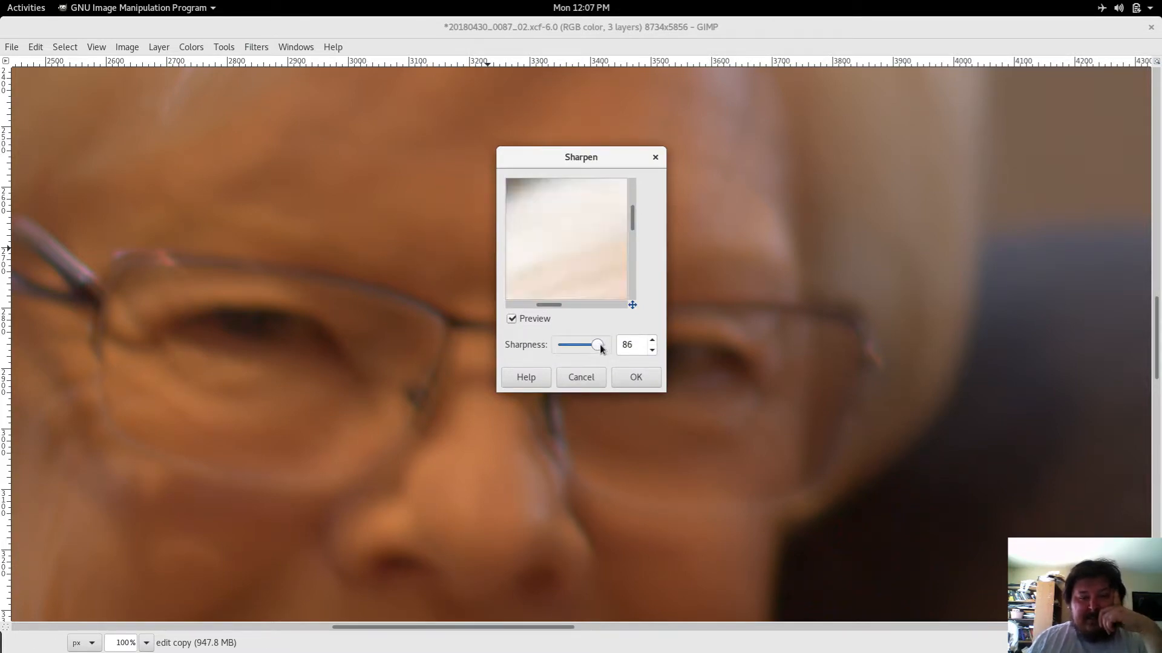
click(652, 341)
click(653, 341)
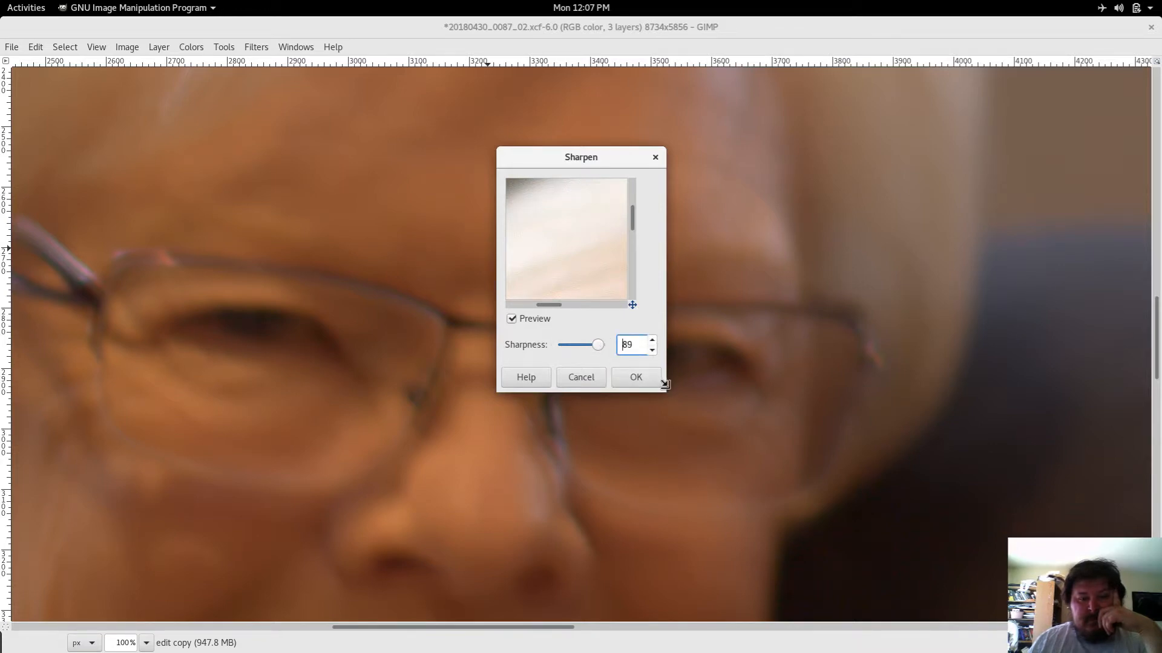
drag(664, 384, 848, 606)
drag(659, 386, 620, 228)
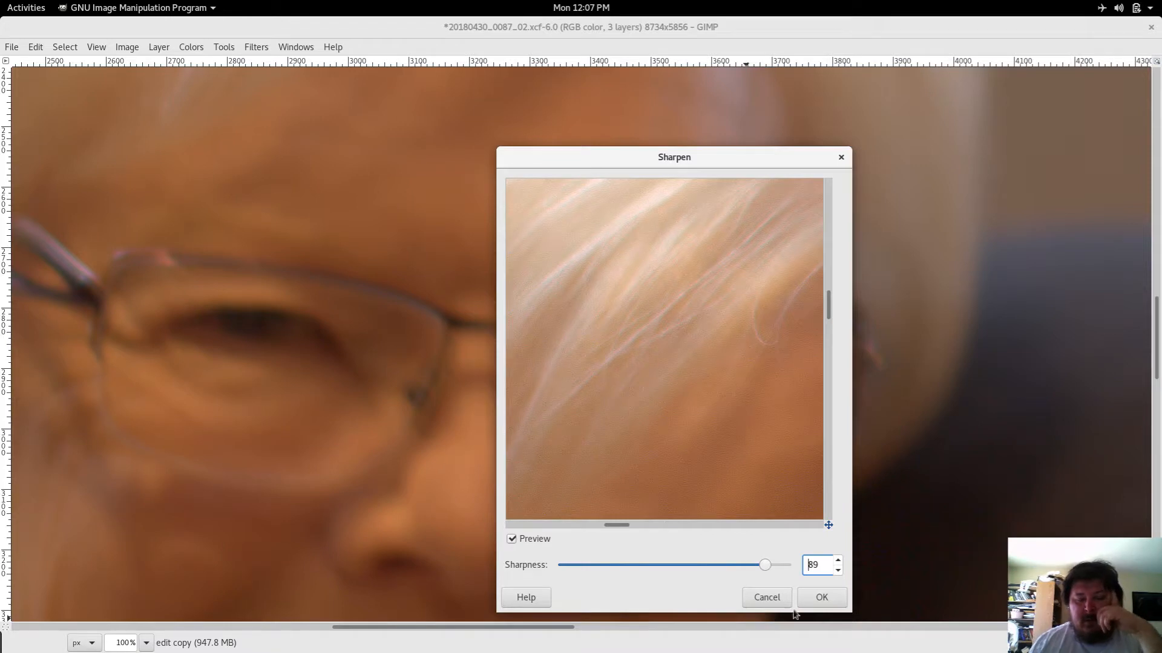
Step: Try to apply Sharpen with sharpness 93 to the edit copy layer, dismissing the error message
drag(765, 568, 775, 572)
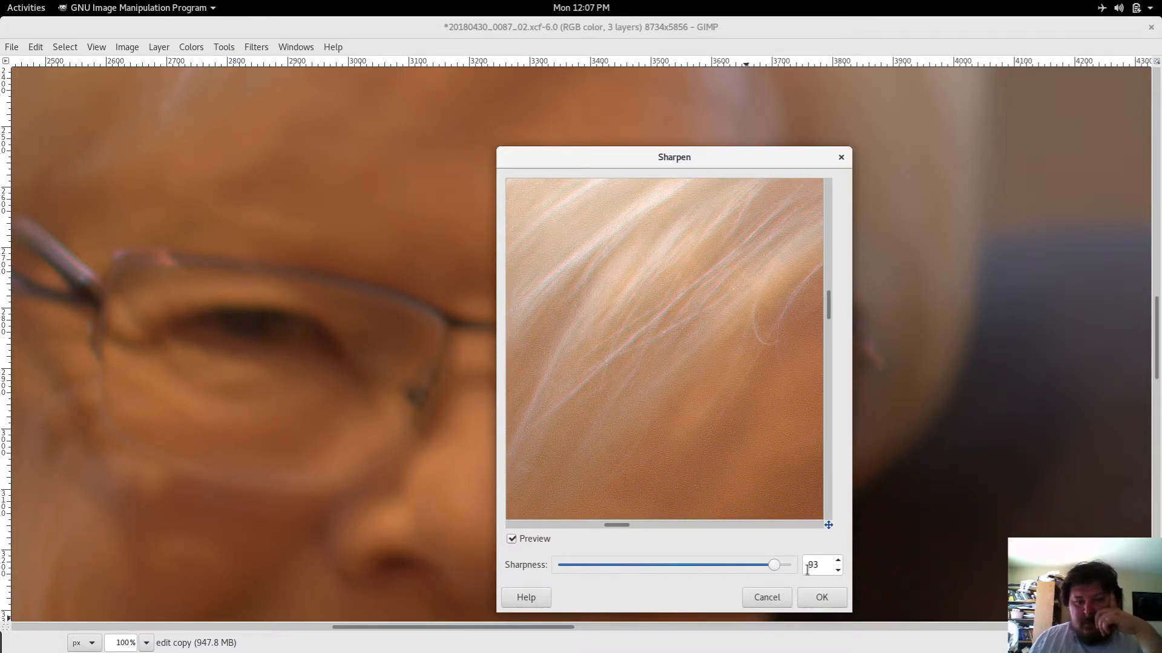
click(838, 561)
click(837, 561)
click(838, 561)
click(838, 561)
click(838, 561)
click(838, 562)
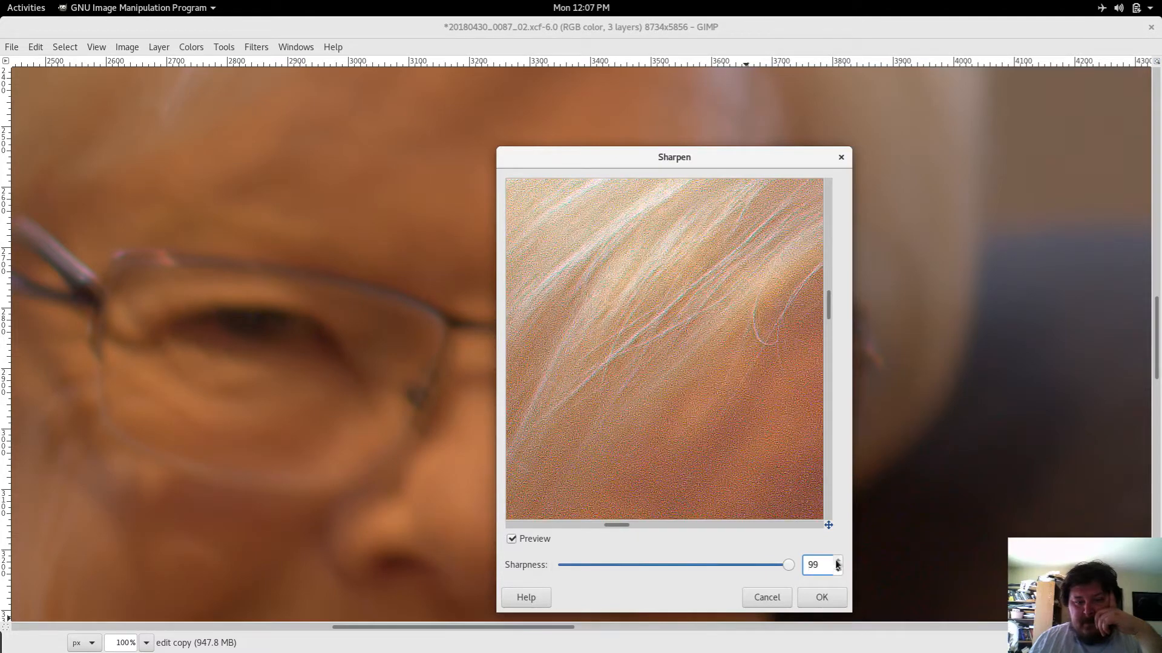
click(838, 571)
click(838, 571)
click(838, 571)
click(838, 572)
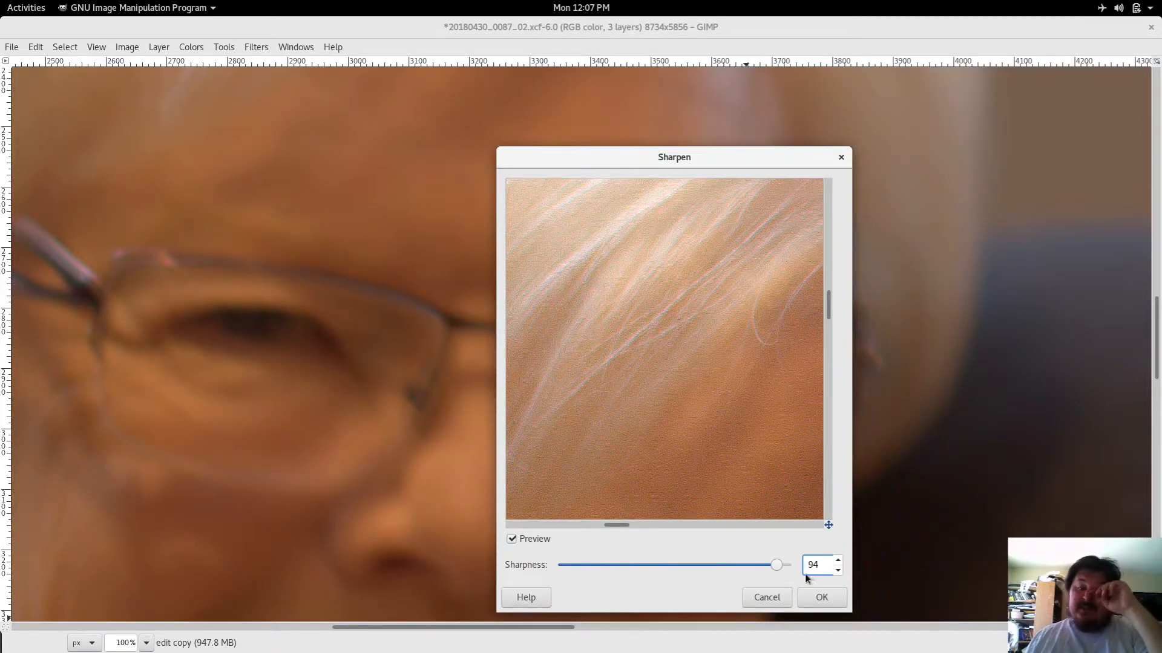
click(838, 570)
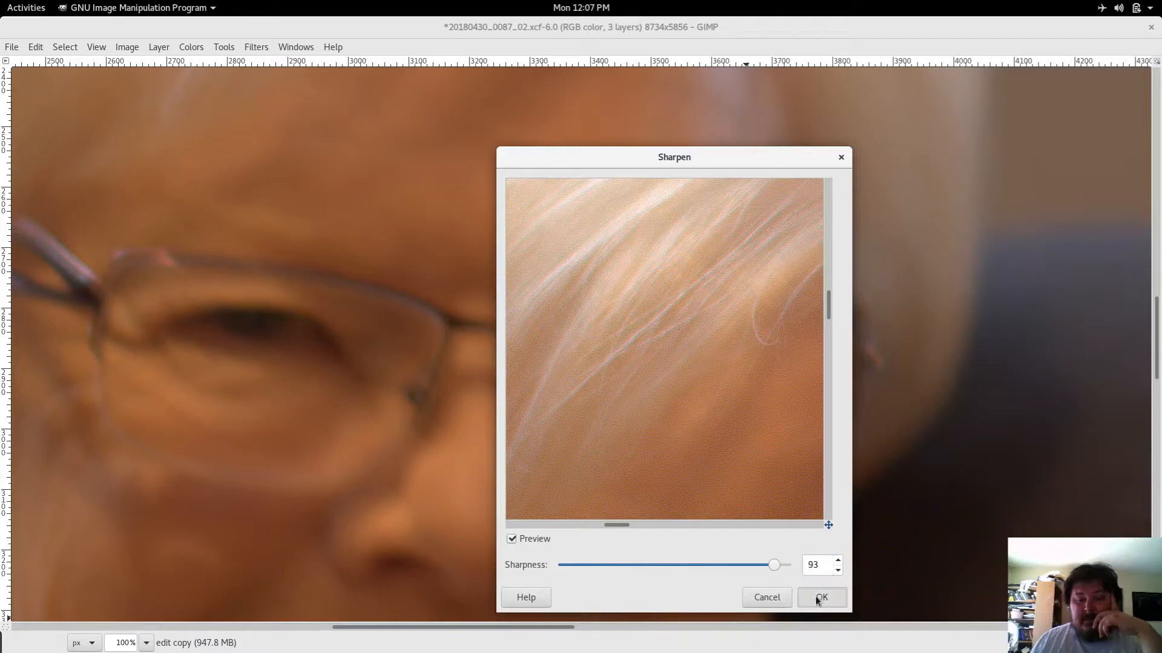
click(819, 597)
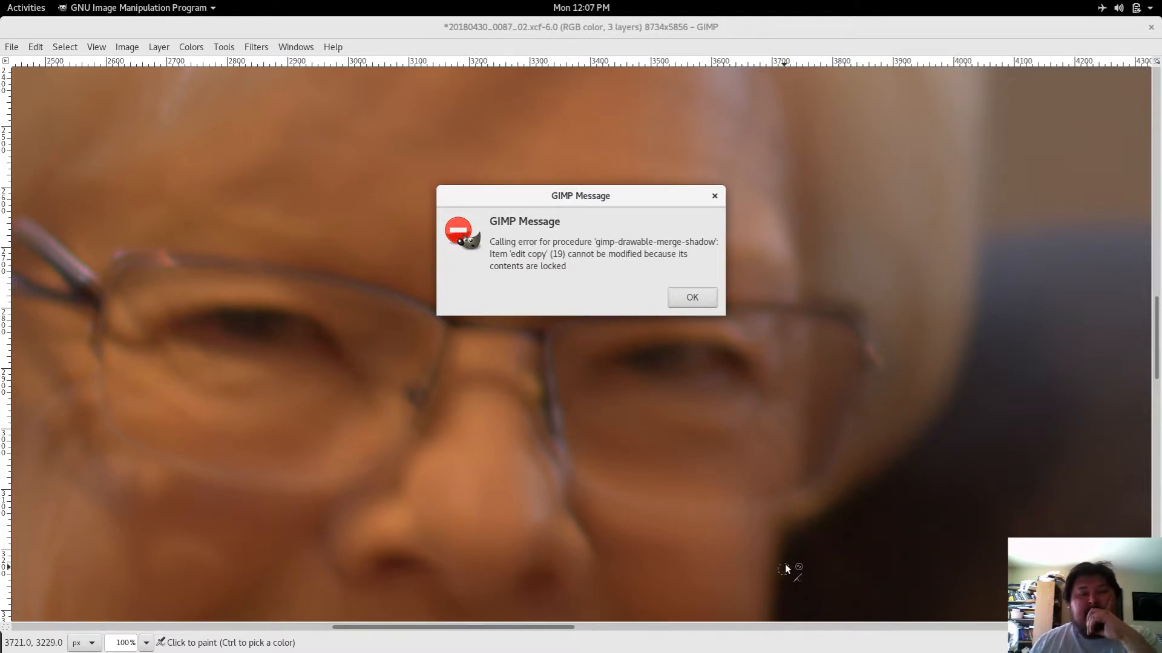
click(692, 296)
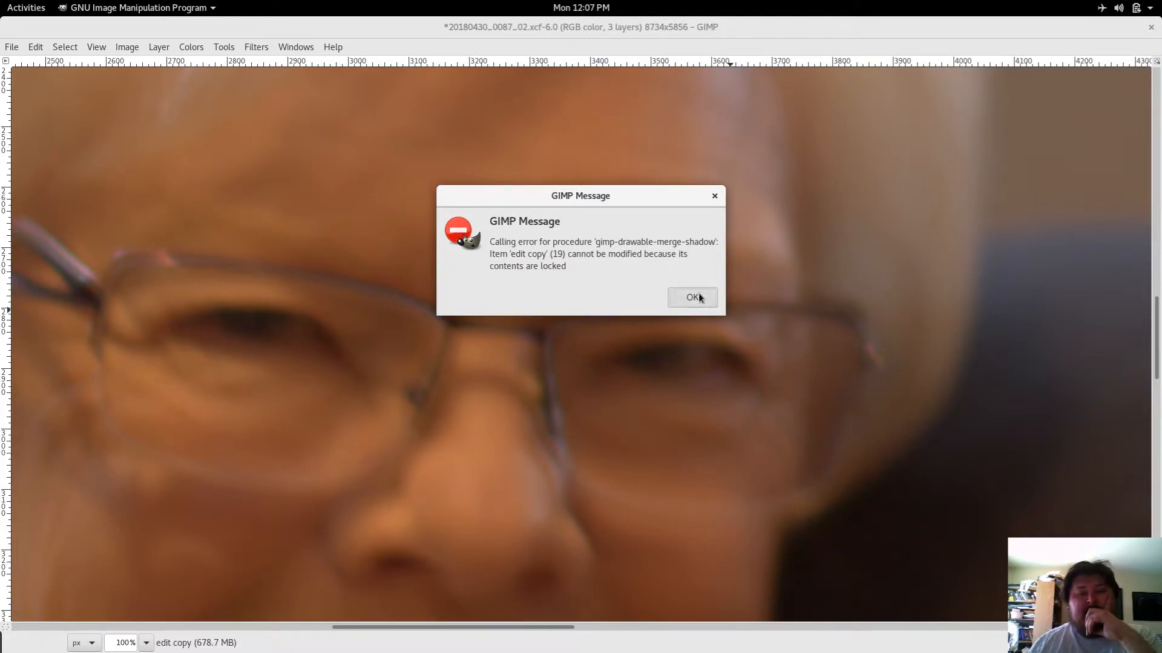
Step: Unlock the pixels of the edit copy layer and check its layer attributes without changing them
key(Tab)
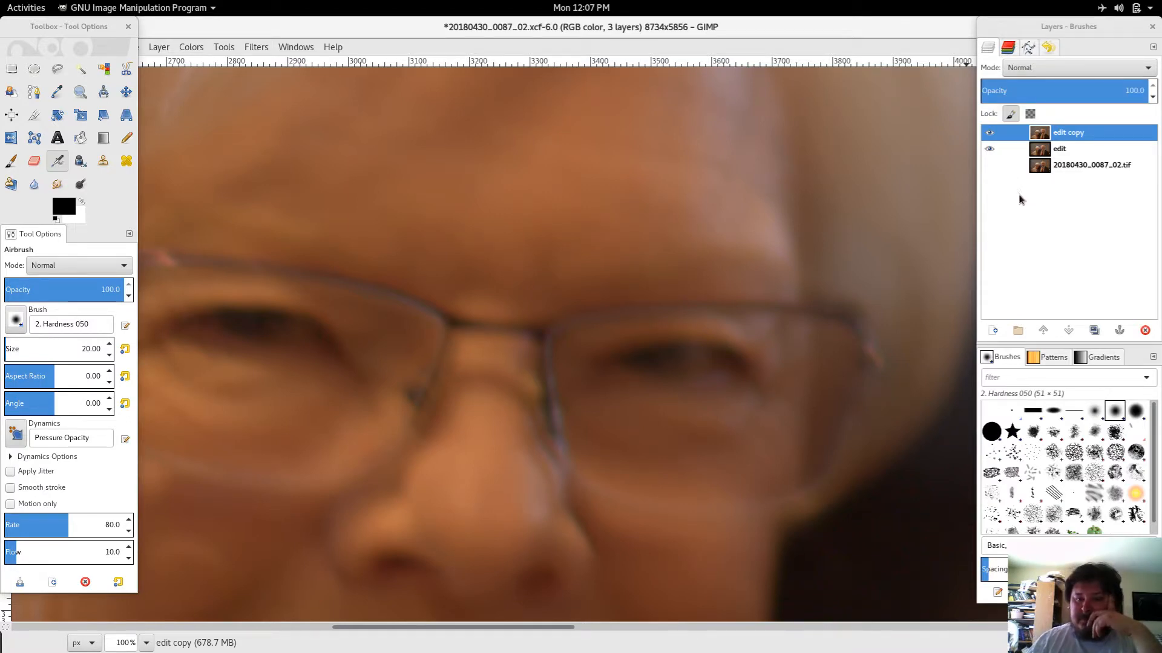
click(1013, 138)
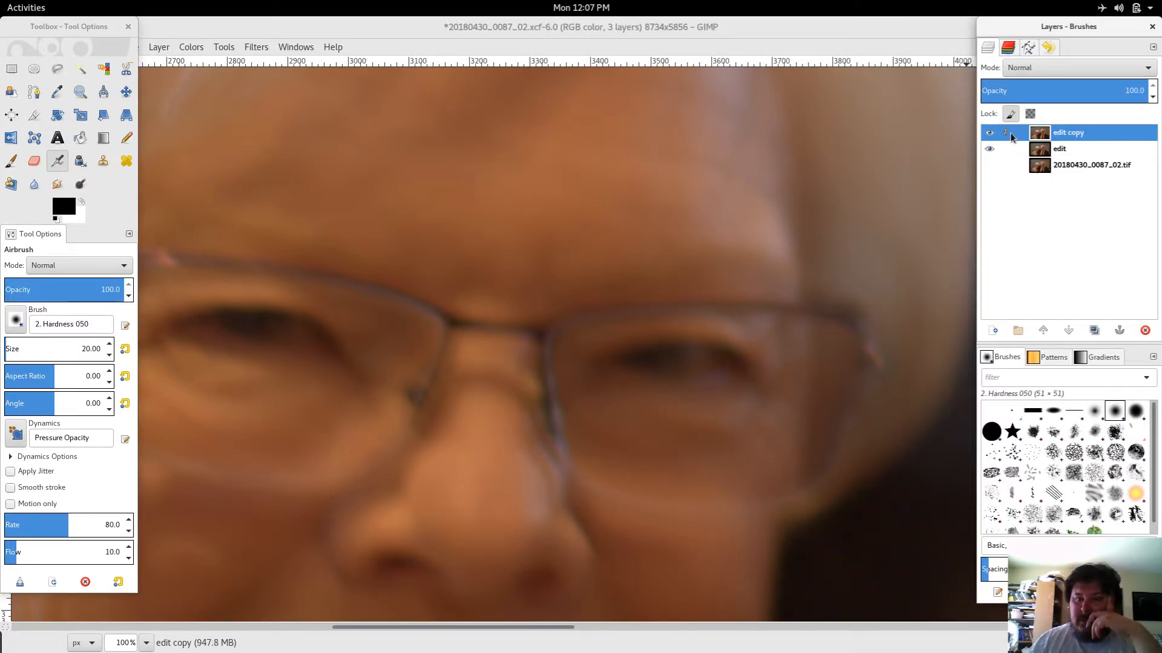
double_click(1019, 138)
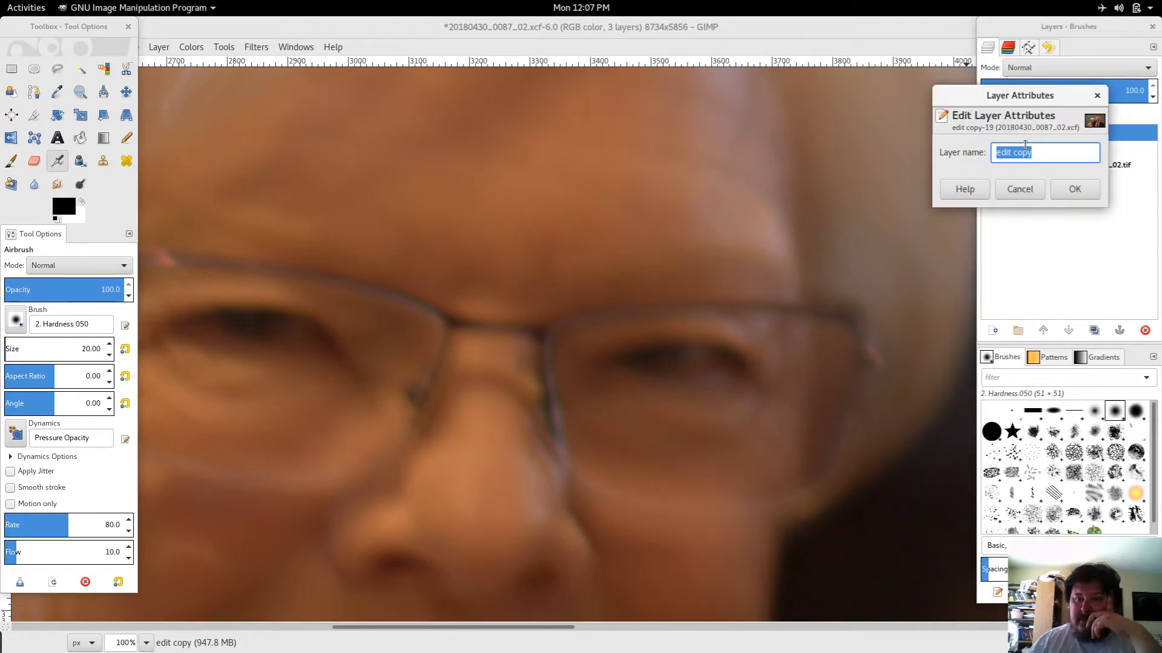
click(1031, 191)
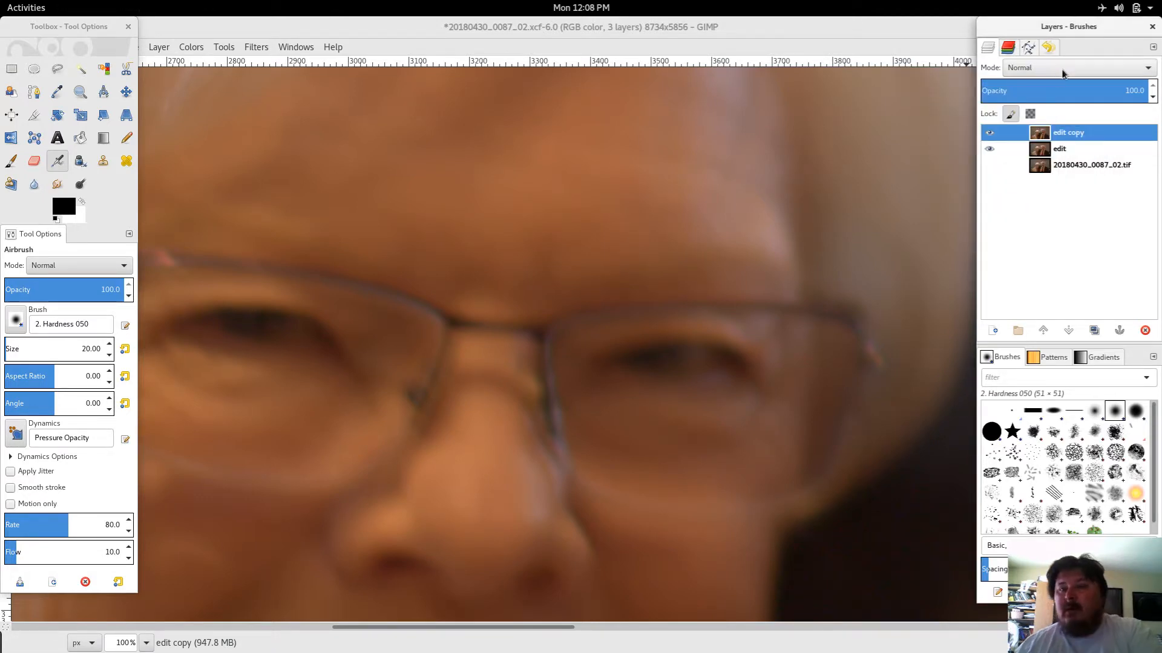
Step: Flatten the image into a single layer
drag(1065, 90, 1148, 91)
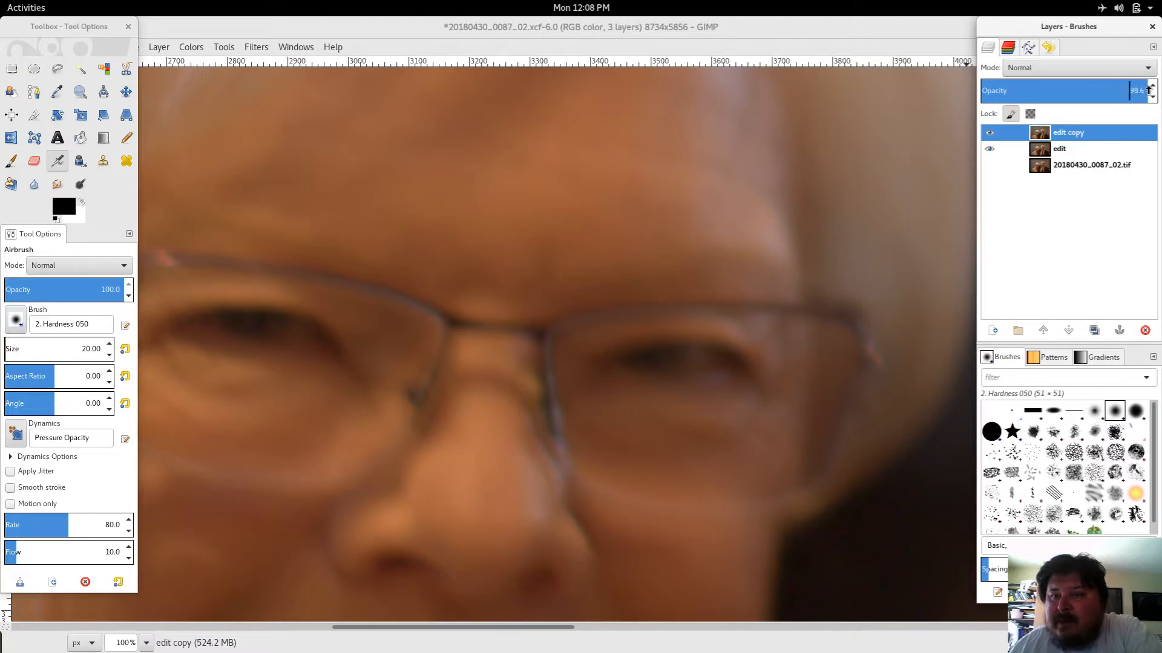
click(1152, 47)
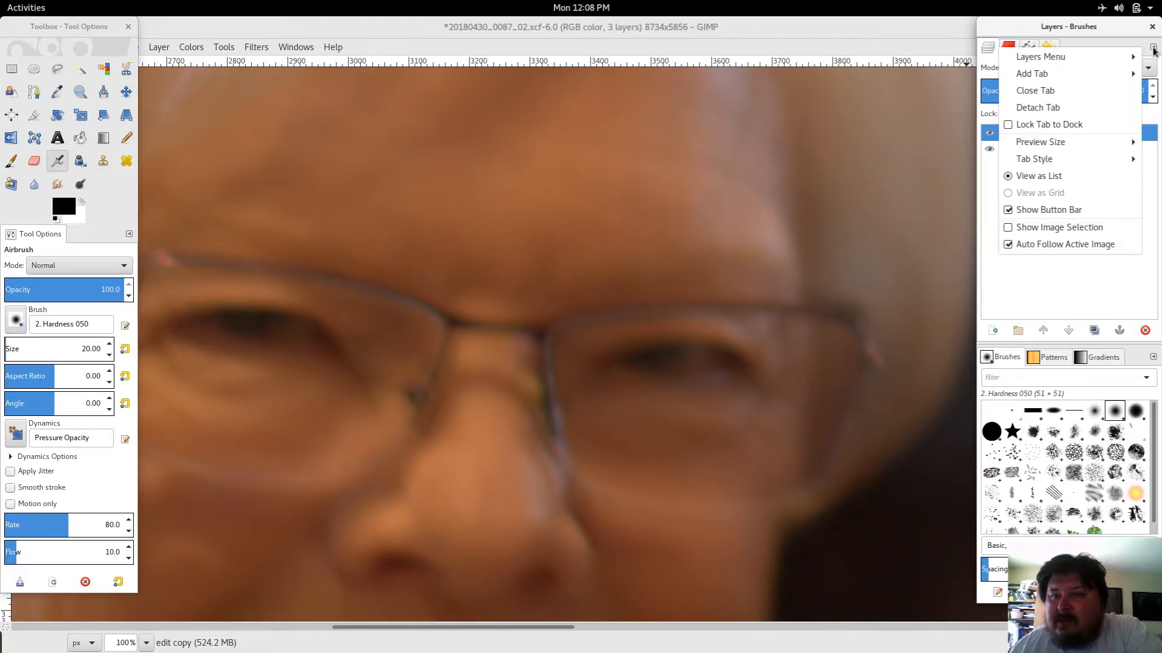
mouse_move(1142, 54)
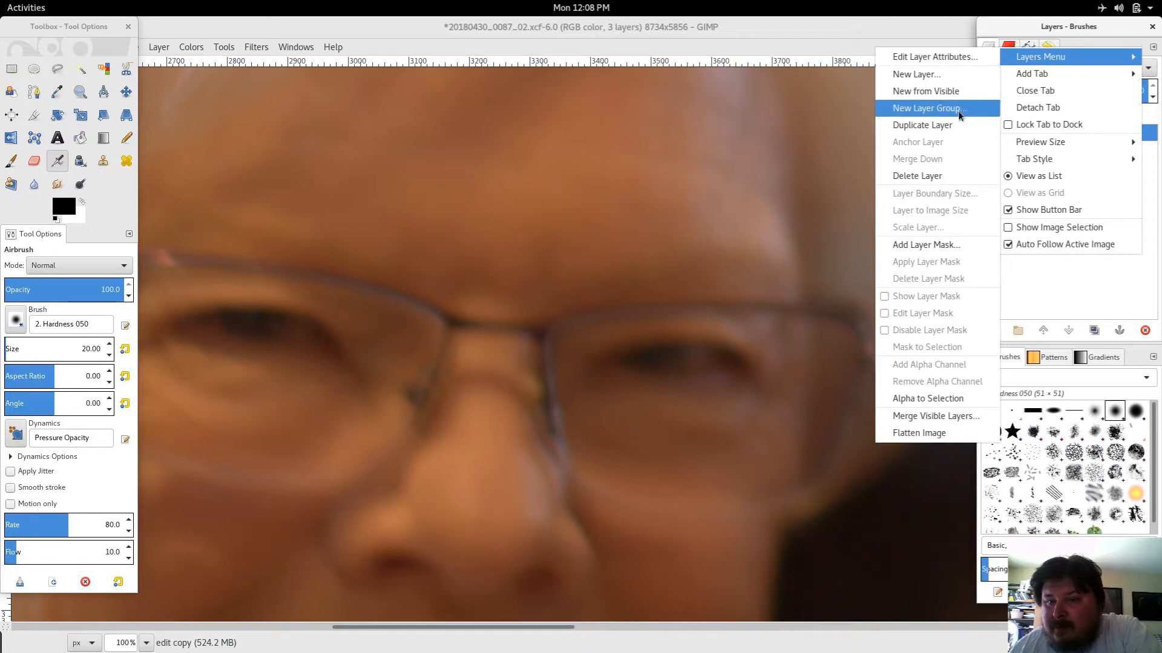
click(925, 433)
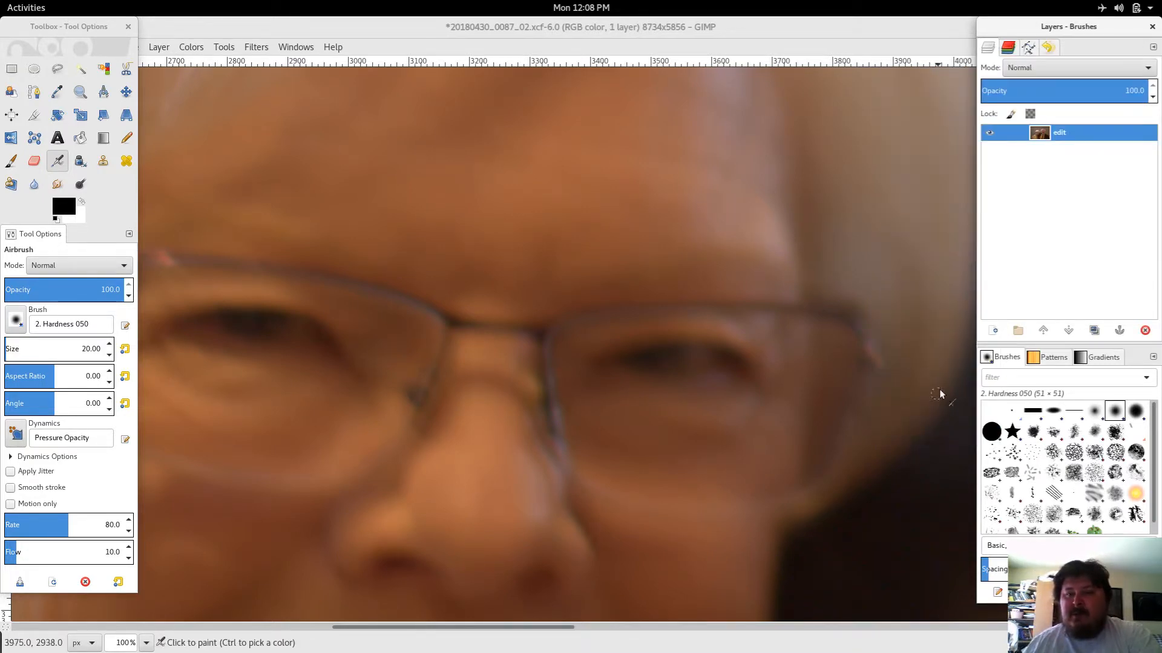
Step: Rename the flattened layer as edit-123
double_click(1063, 133)
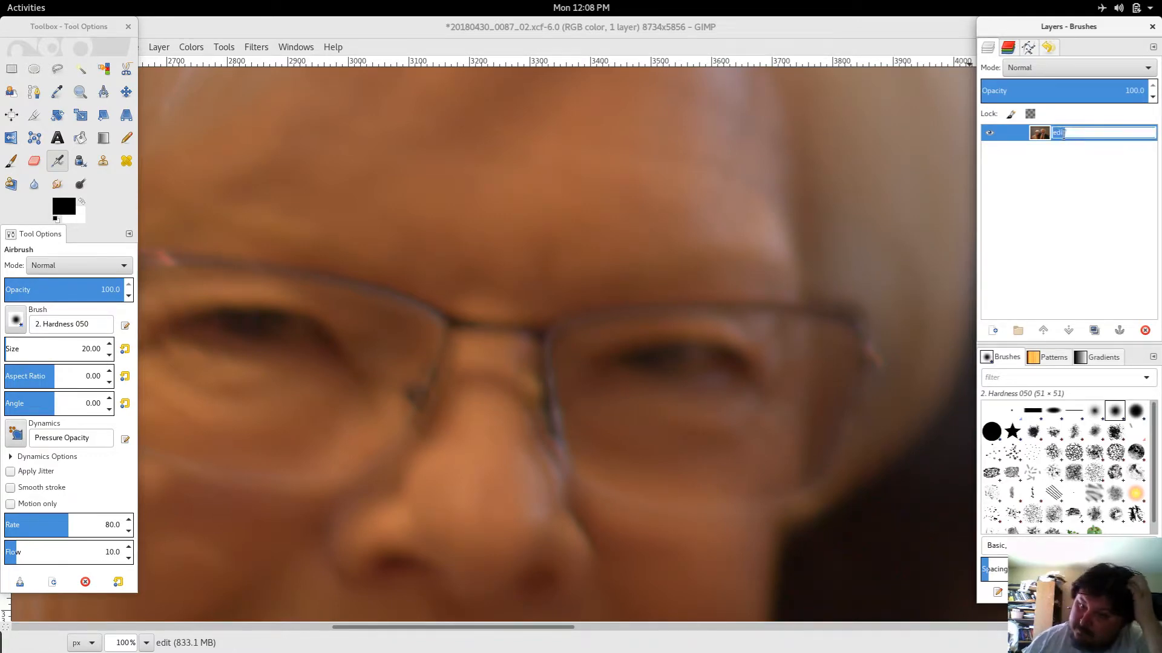
click(1070, 135)
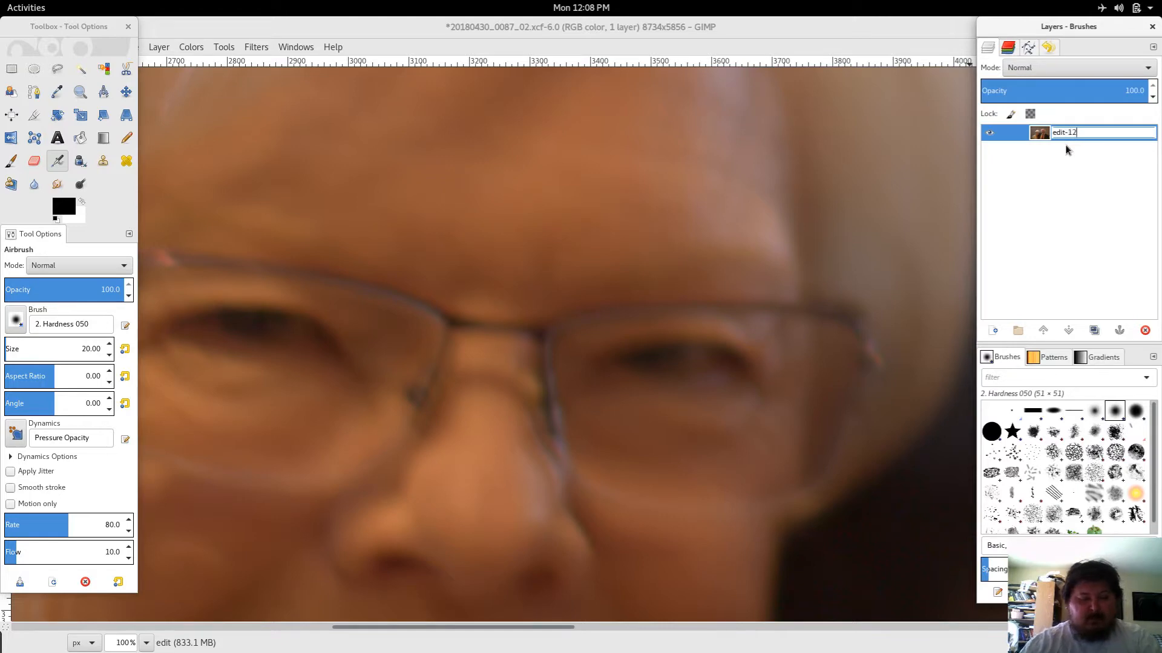
key(Return)
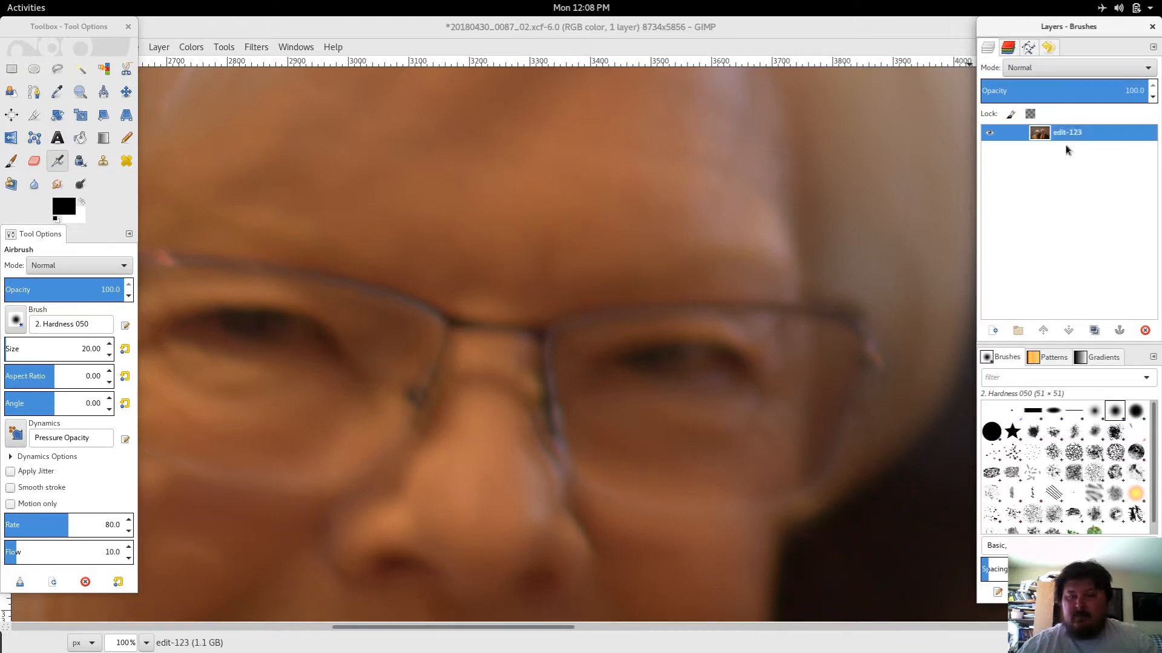
key(Menu)
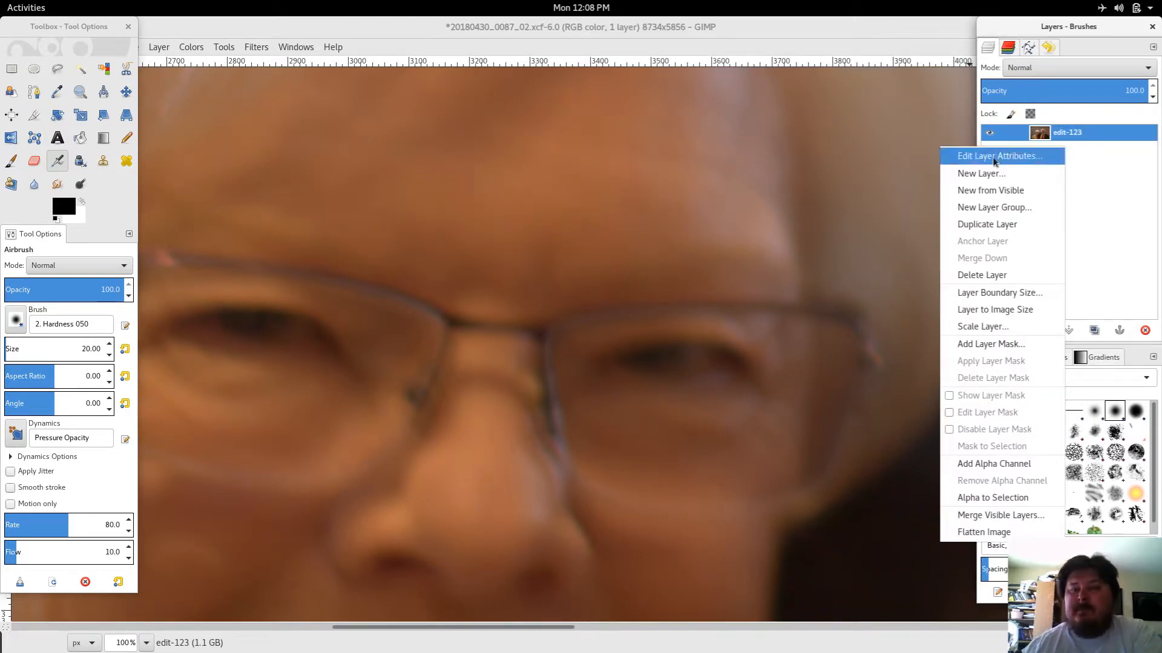
click(1106, 178)
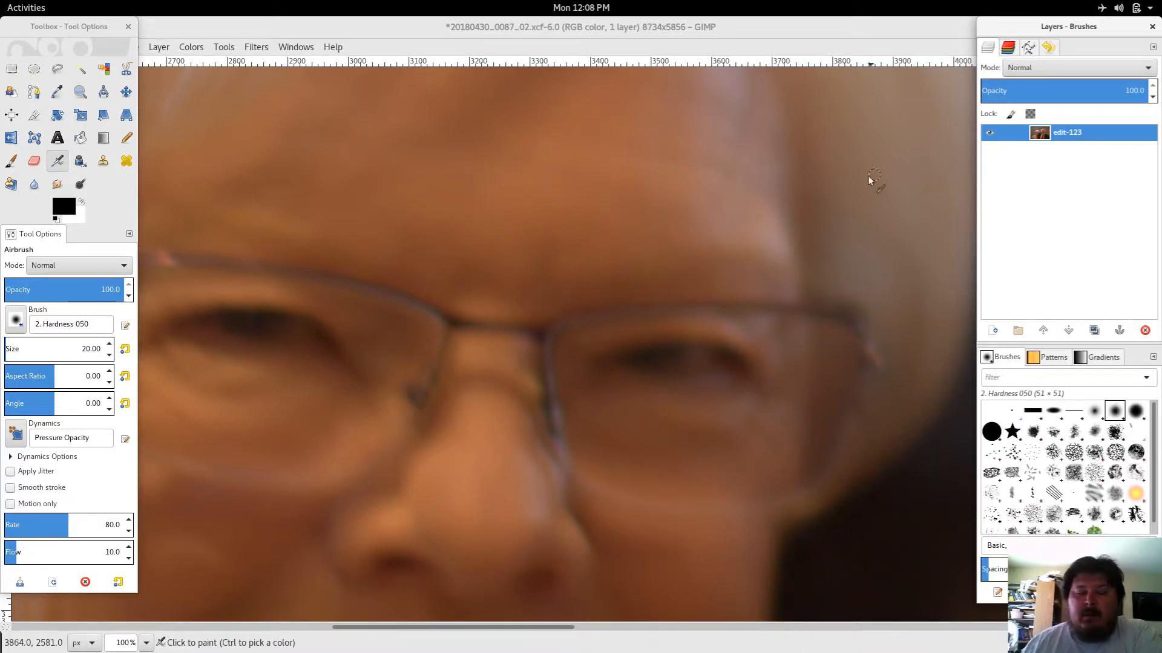
Step: Apply Unsharp Mask to the edit-123 layer with radius 12.2, amount 6.15 and threshold 1
click(263, 50)
mouse_move(326, 172)
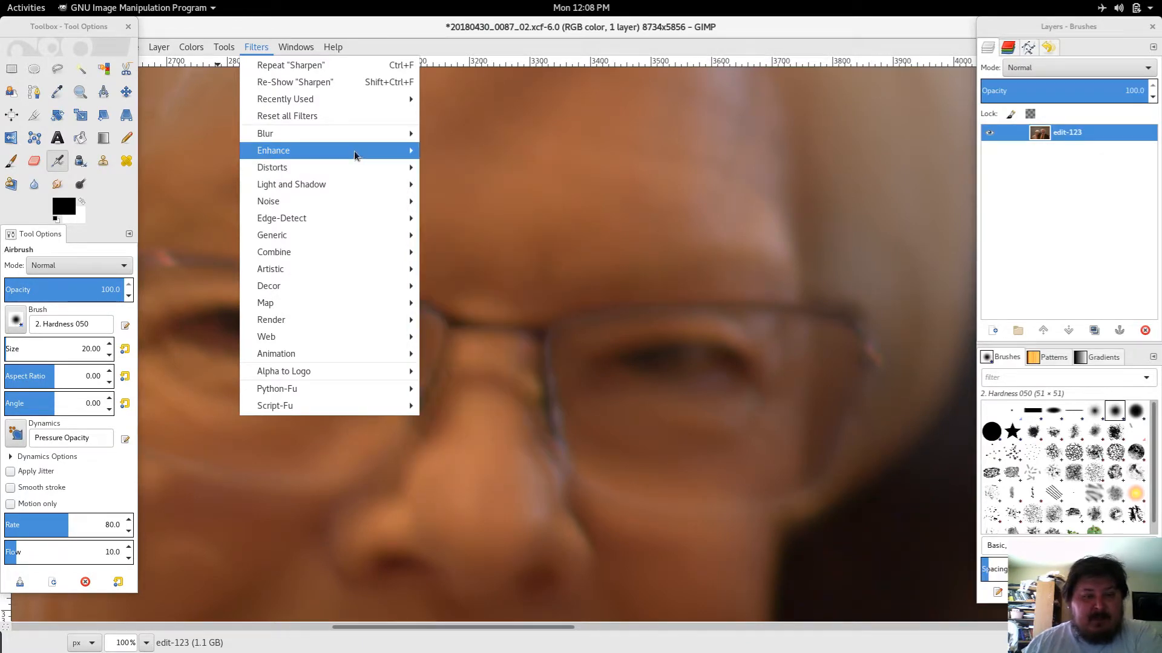
mouse_move(363, 151)
click(446, 269)
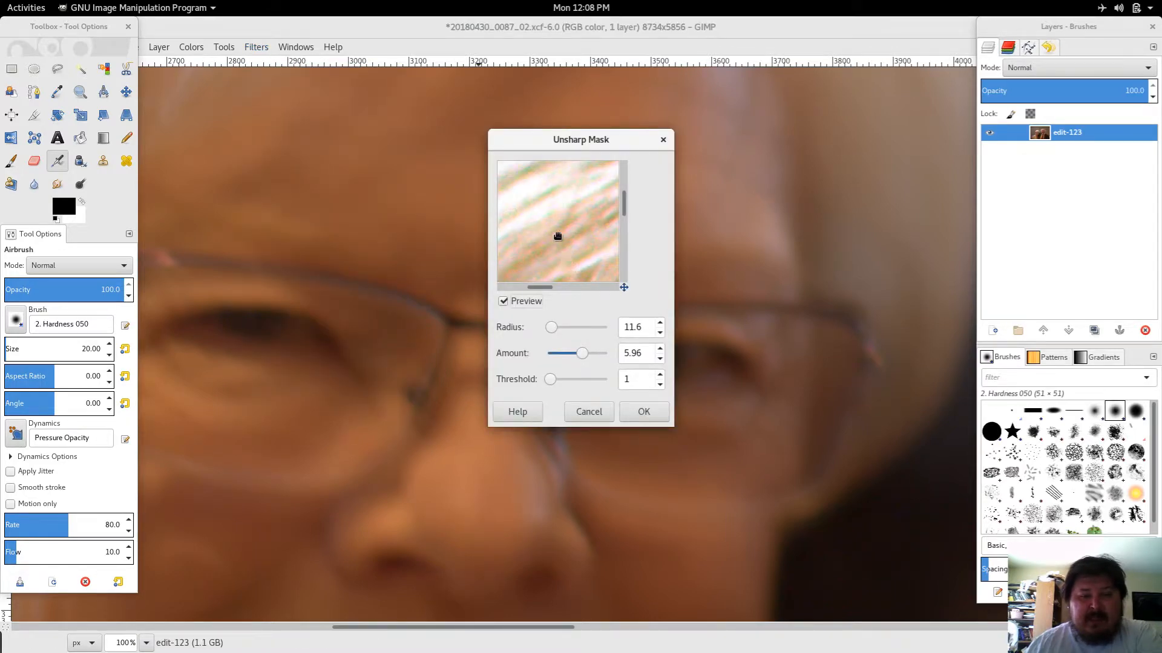
drag(557, 237, 572, 251)
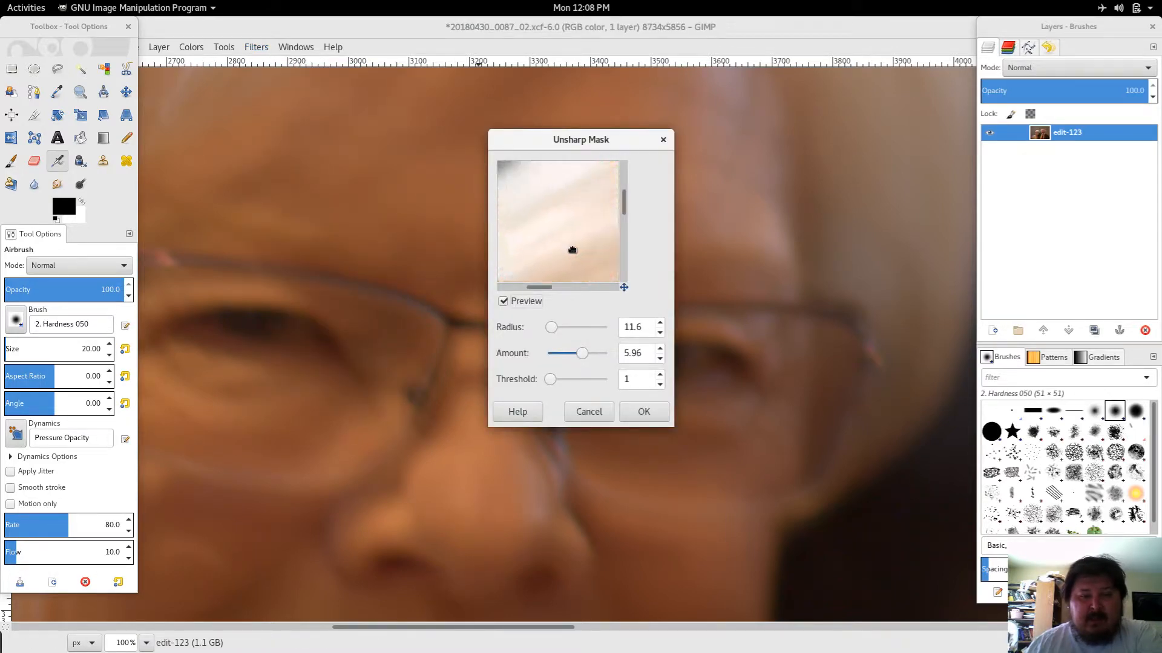
click(660, 324)
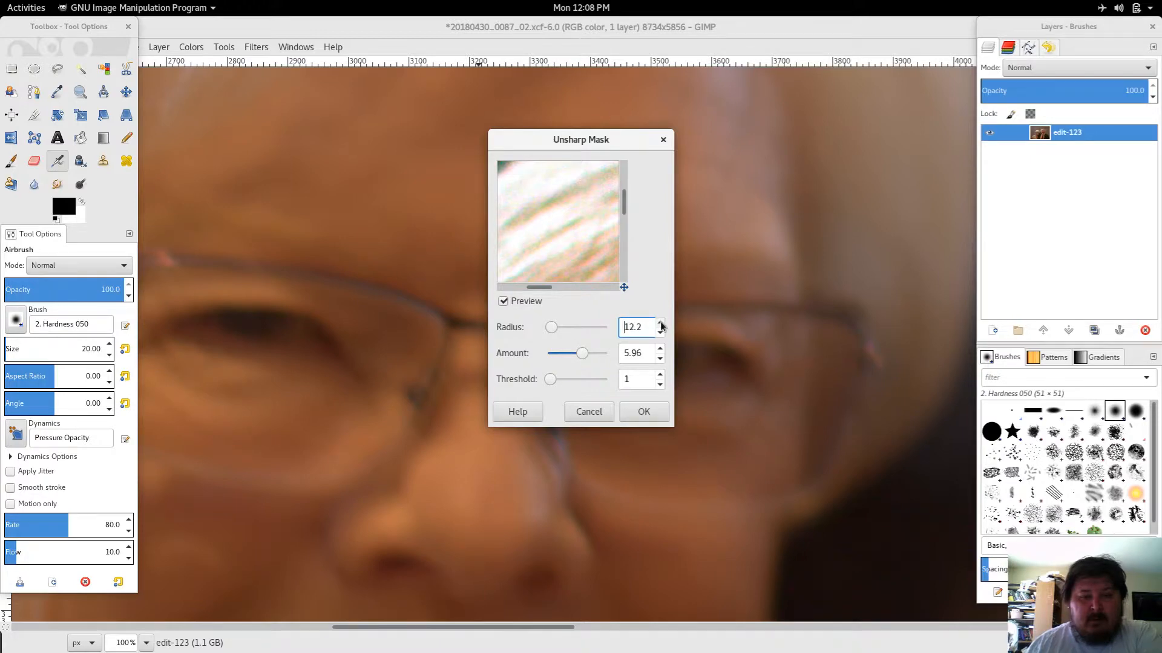
click(660, 350)
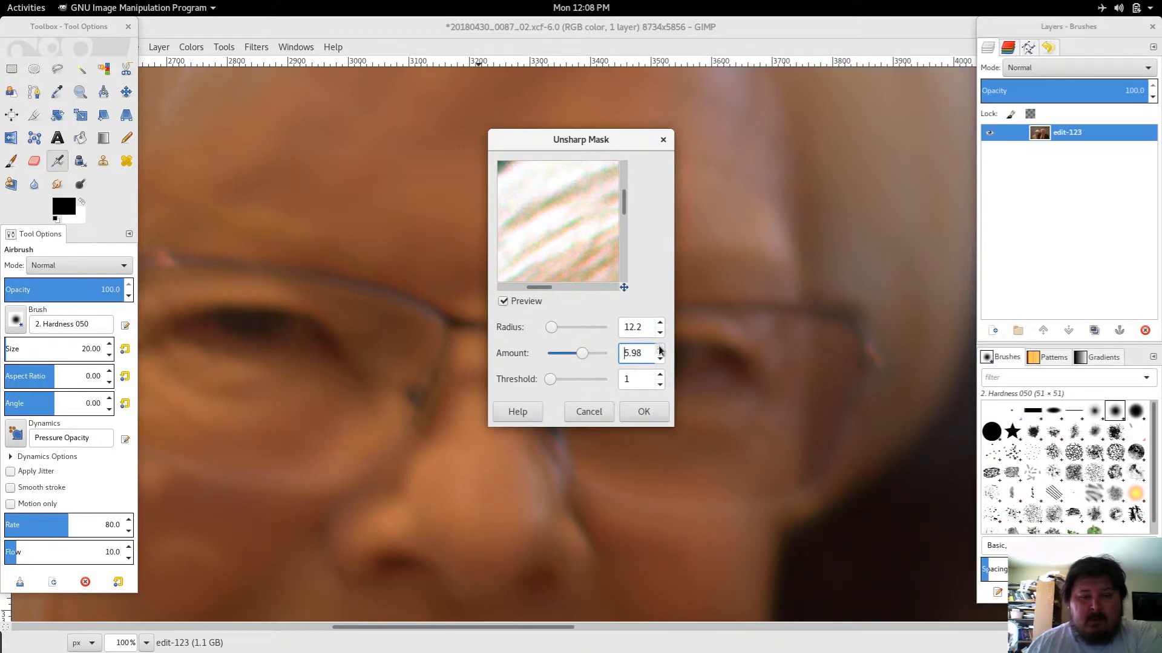
click(660, 349)
click(660, 349)
click(659, 350)
click(659, 350)
click(658, 350)
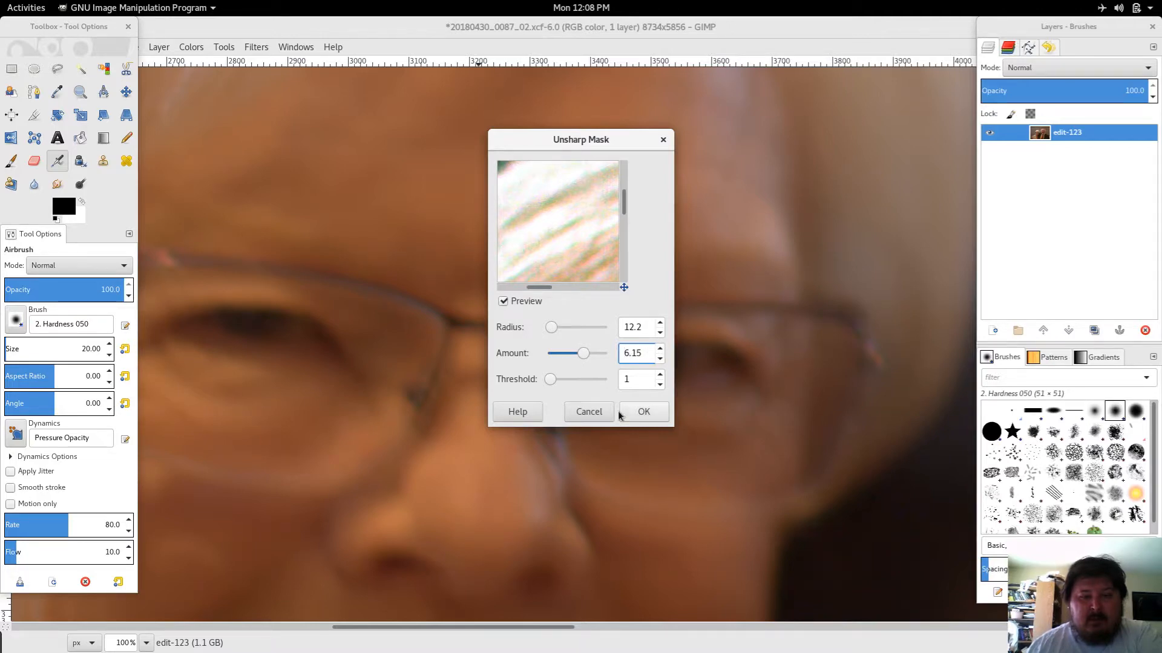
click(641, 414)
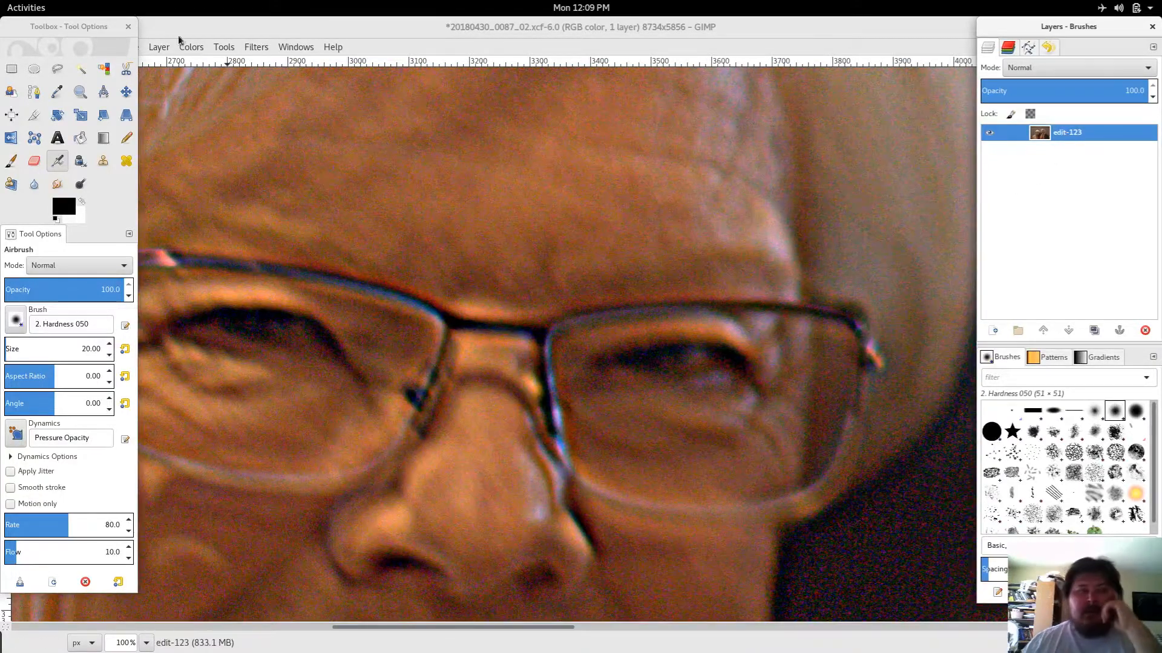
Step: Open the exported TIFF 20180430_0087_02.tif as a separate image, dismissing the TIFF messages
drag(97, 26, 98, 64)
click(12, 47)
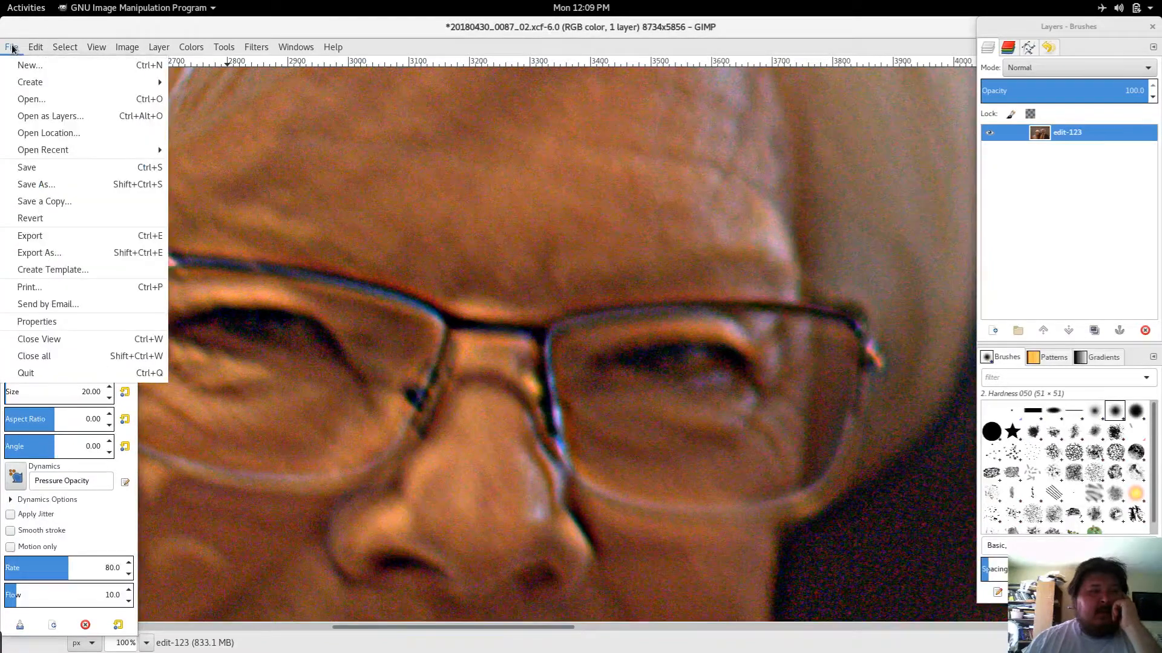
click(33, 102)
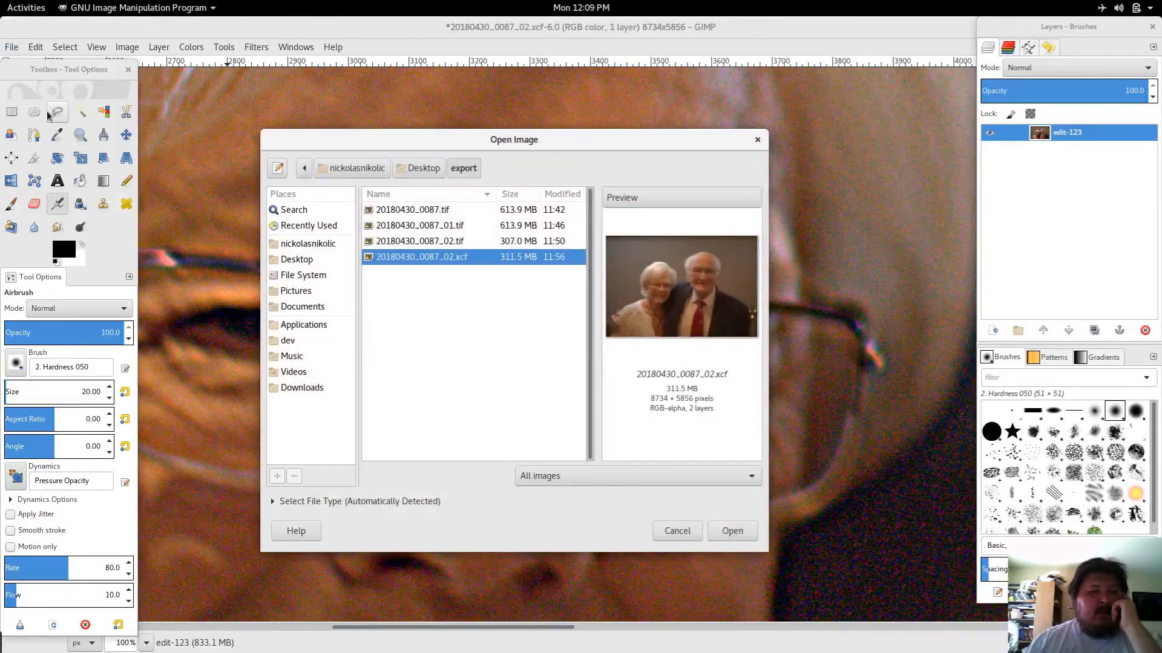
click(453, 242)
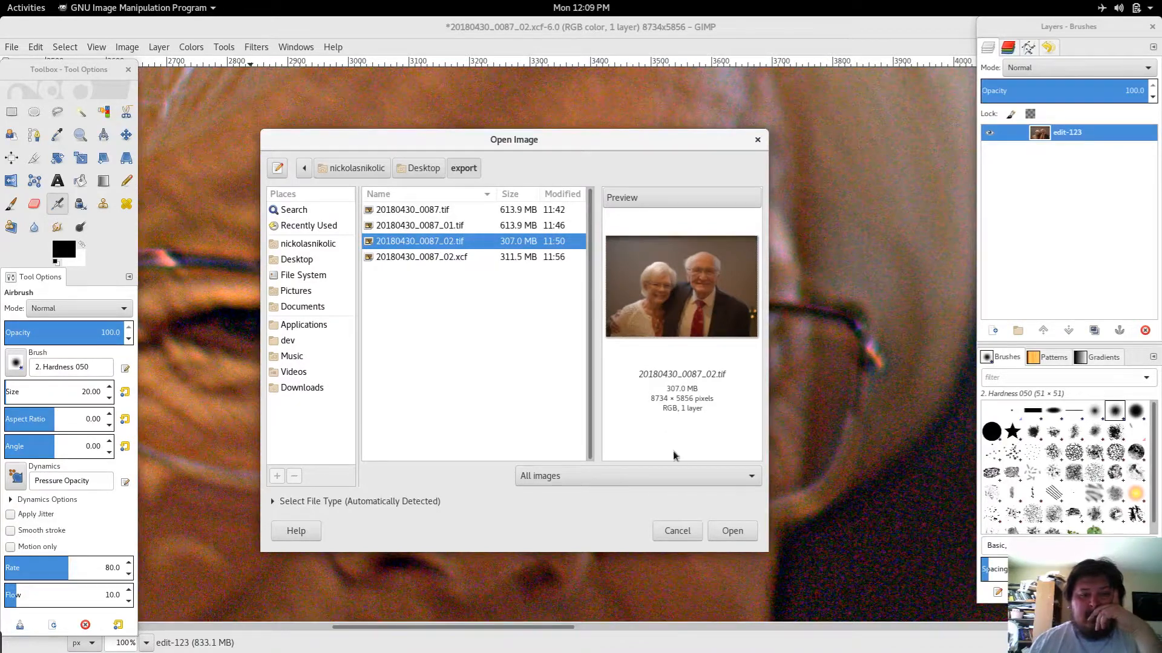
click(730, 531)
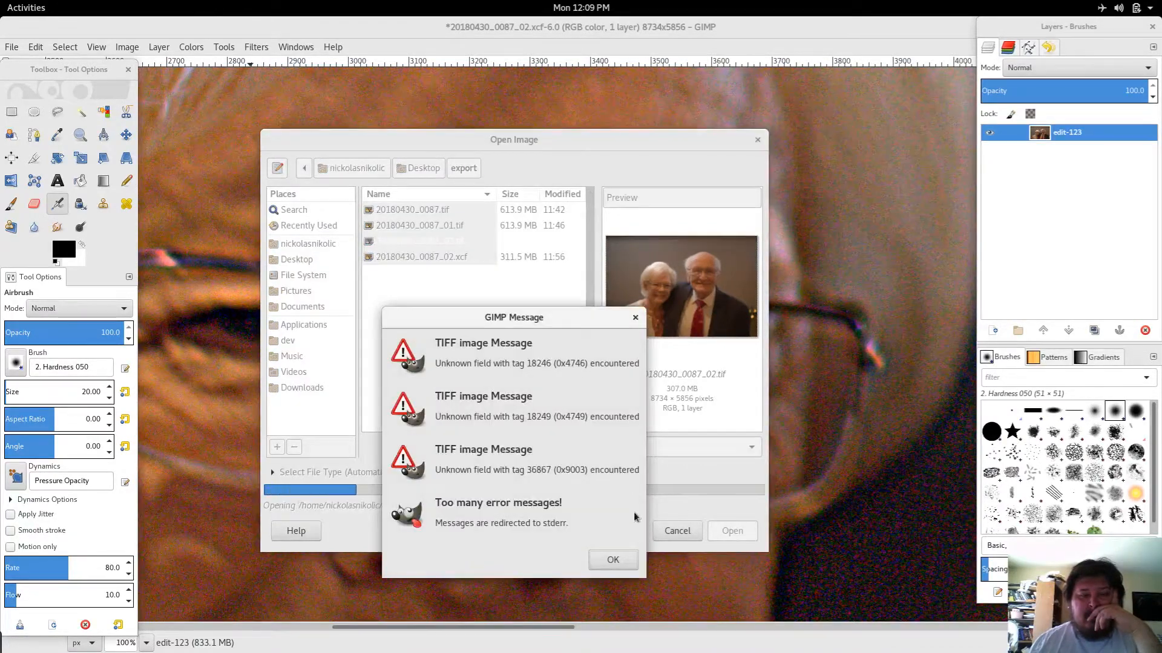
click(613, 559)
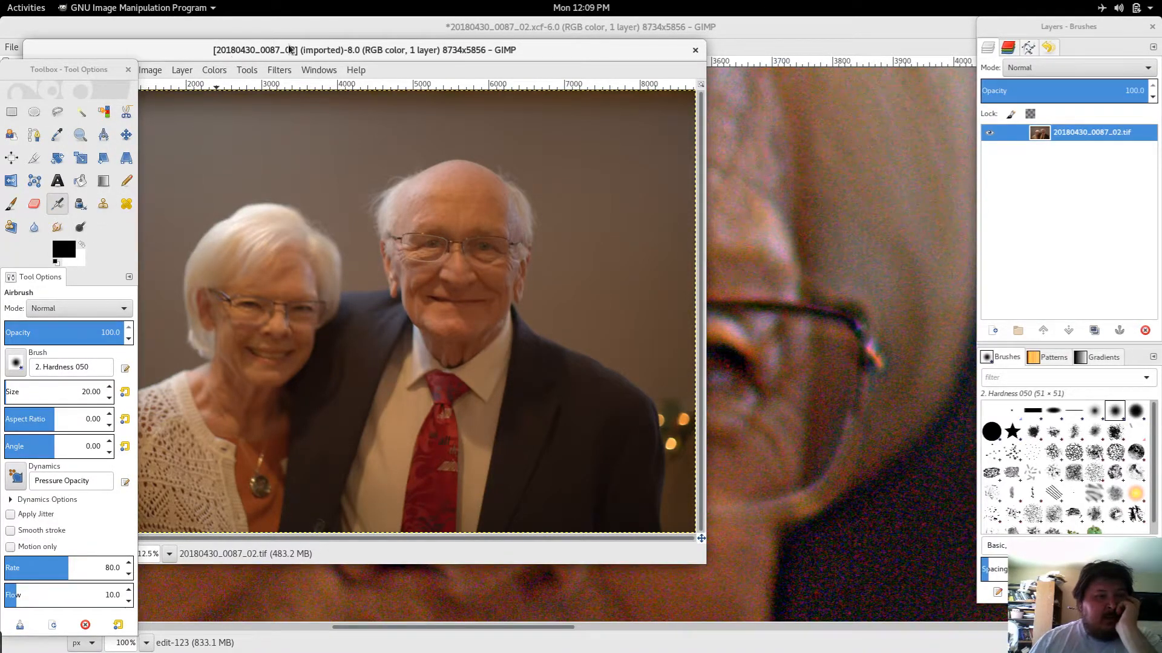
Step: Copy the TIFF's layer into the 20180430_0087_02.xcf image as a new layer
drag(385, 53, 519, 126)
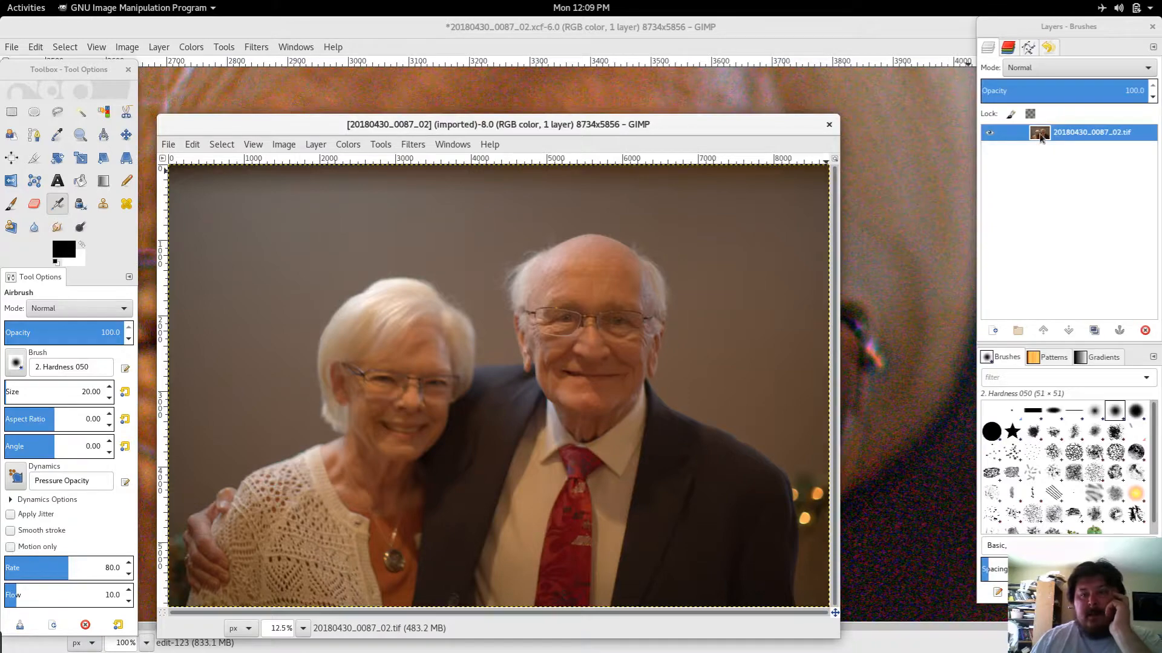
drag(1039, 136, 915, 174)
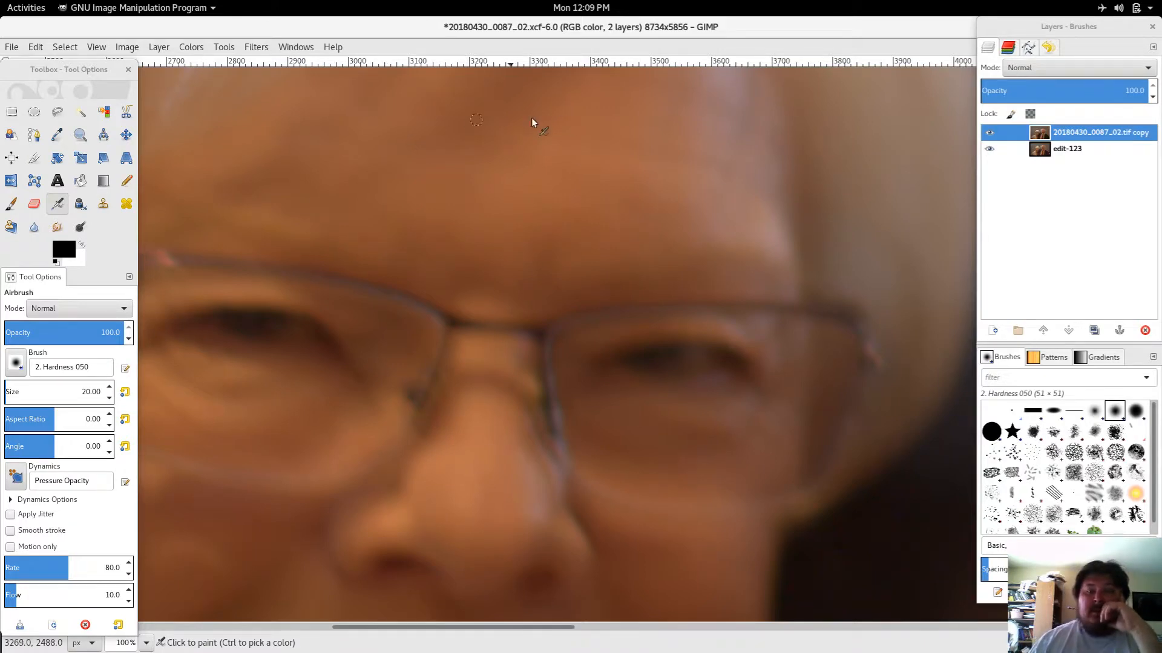
Step: Move the TIFF copy layer below edit-123 and adjust the lock settings of edit-123
drag(1075, 139, 1068, 170)
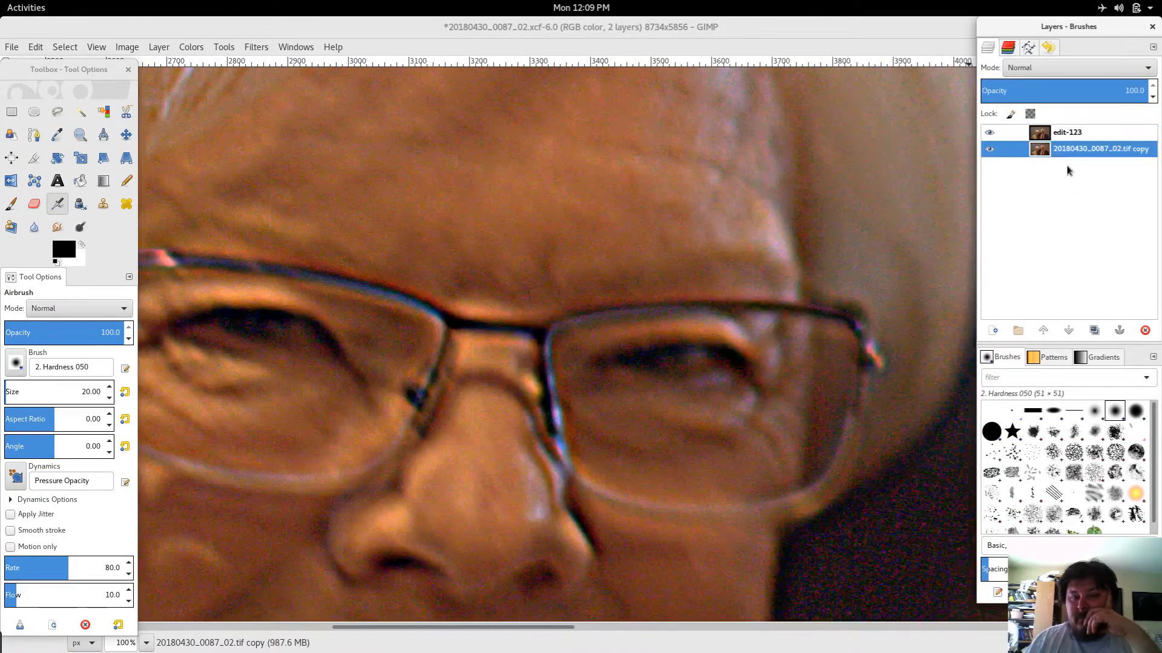
click(1012, 137)
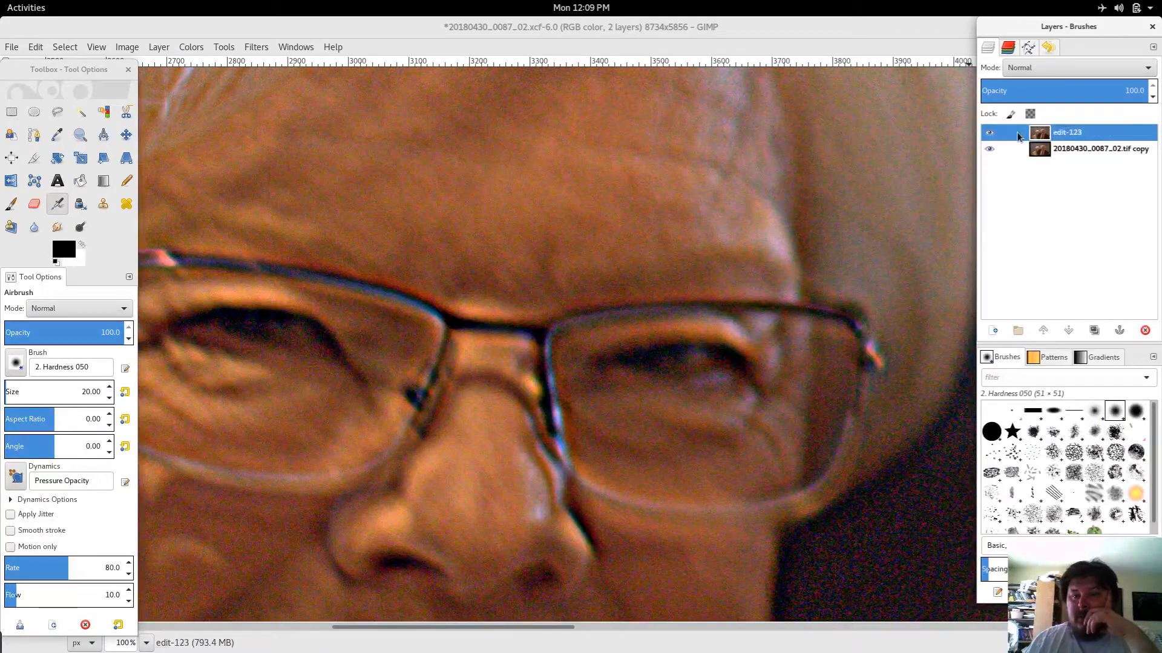
click(1031, 114)
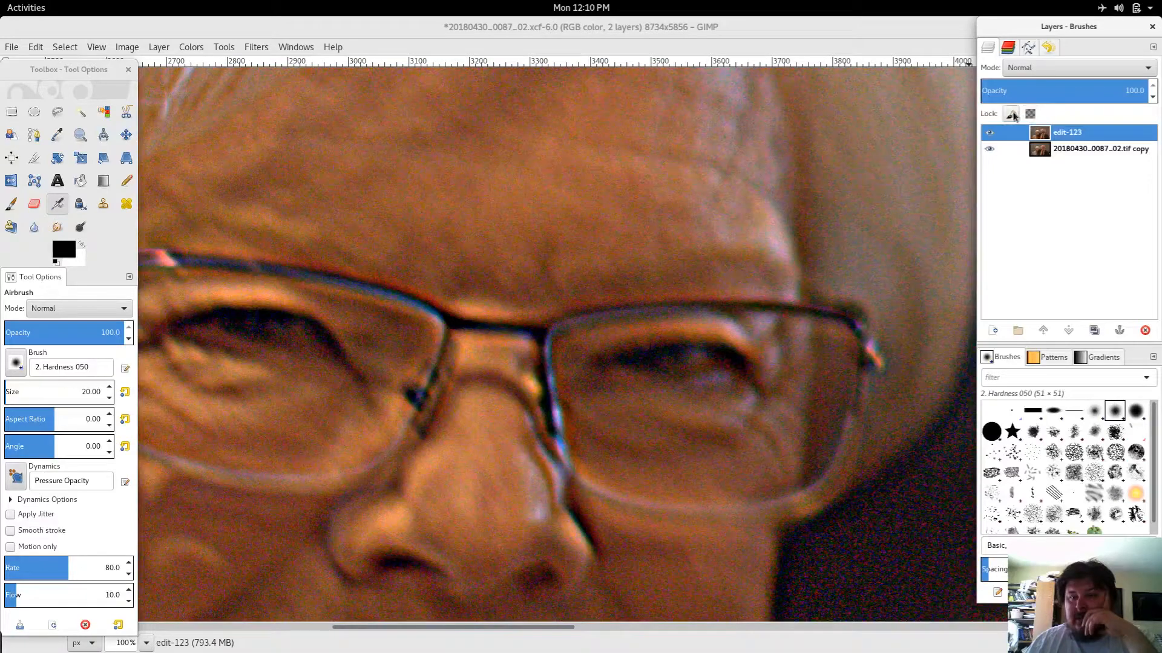
click(1012, 114)
click(1014, 116)
click(1028, 115)
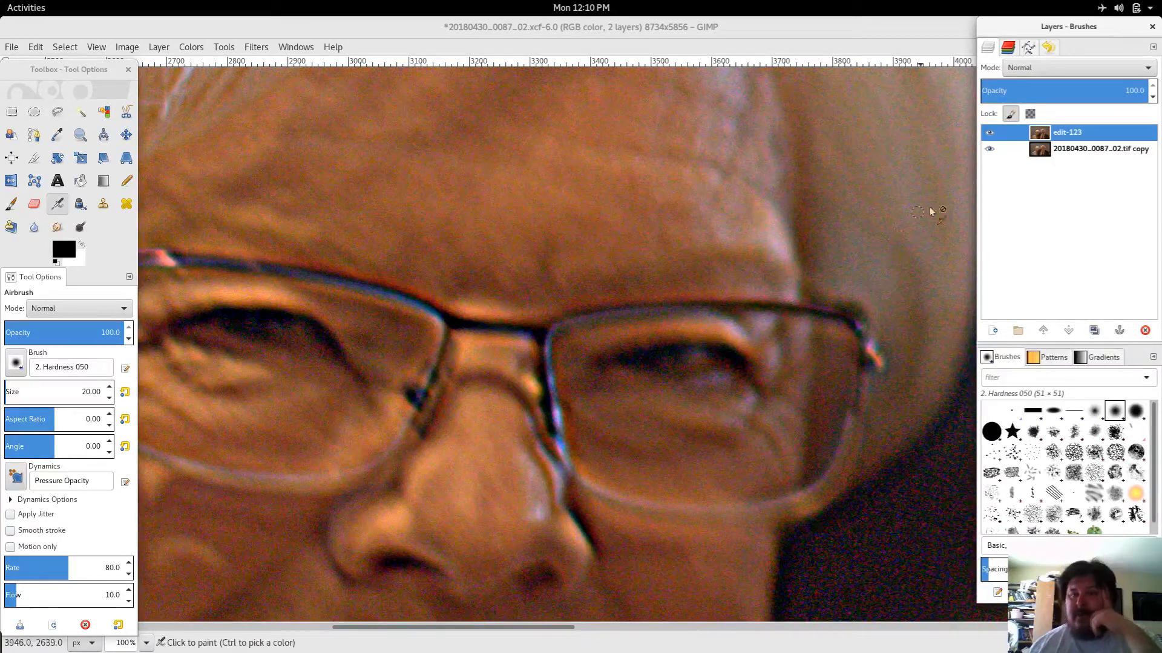
Step: Rename the TIFF copy layer as base
double_click(1083, 150)
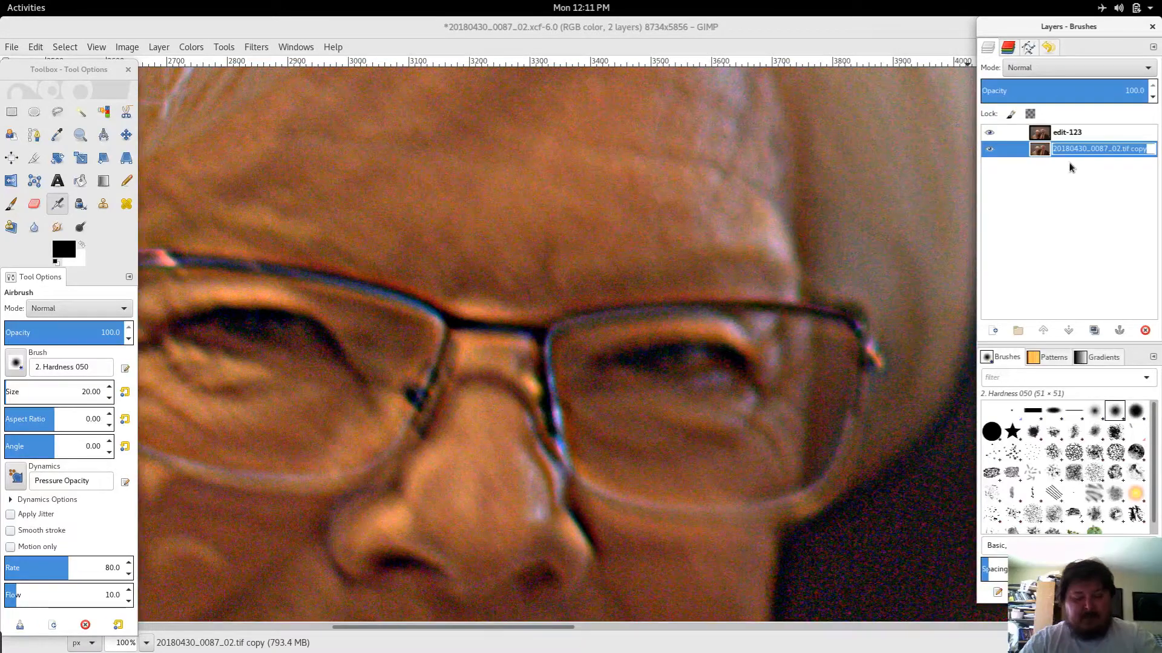
key(Return)
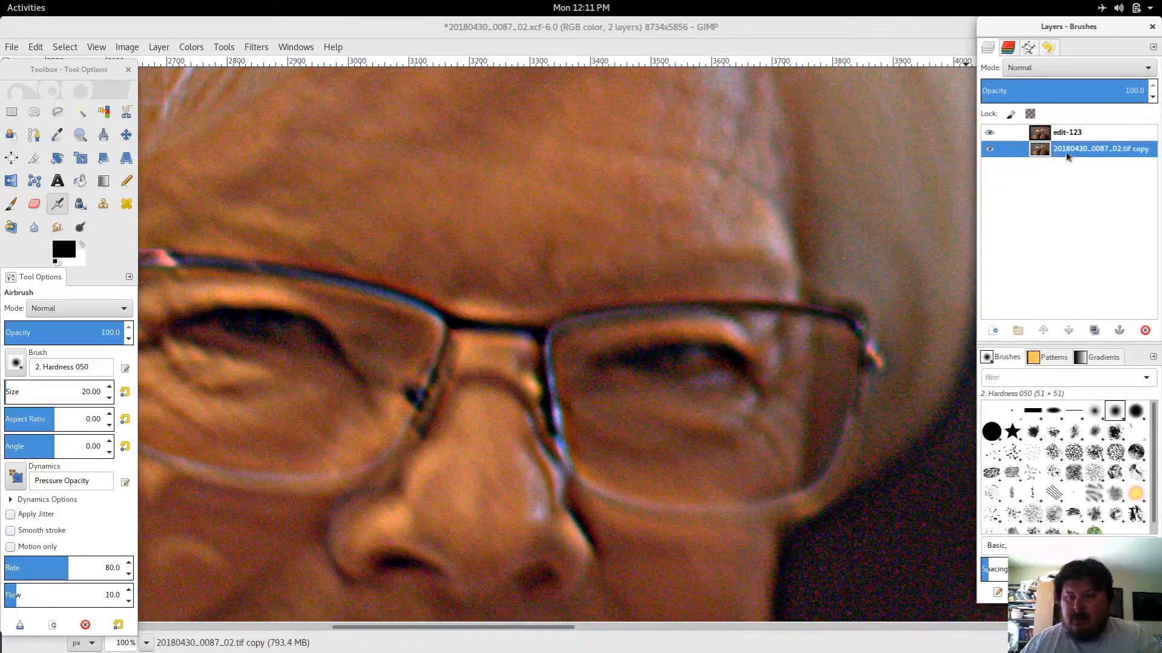
double_click(1067, 152)
text(base)
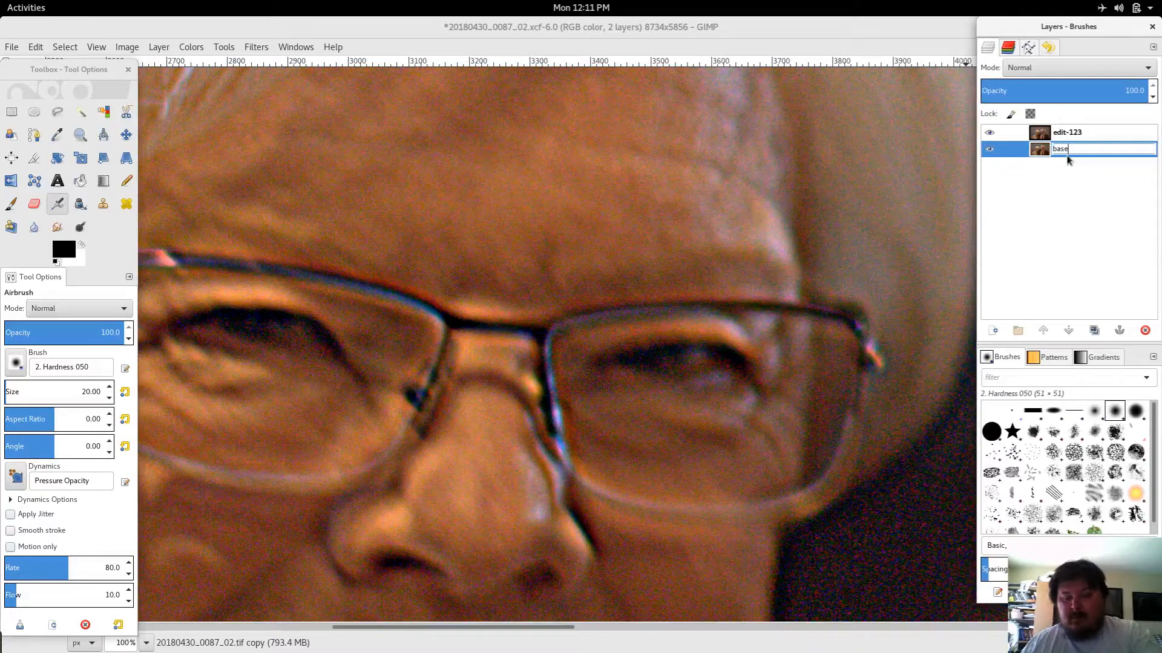
key(Return)
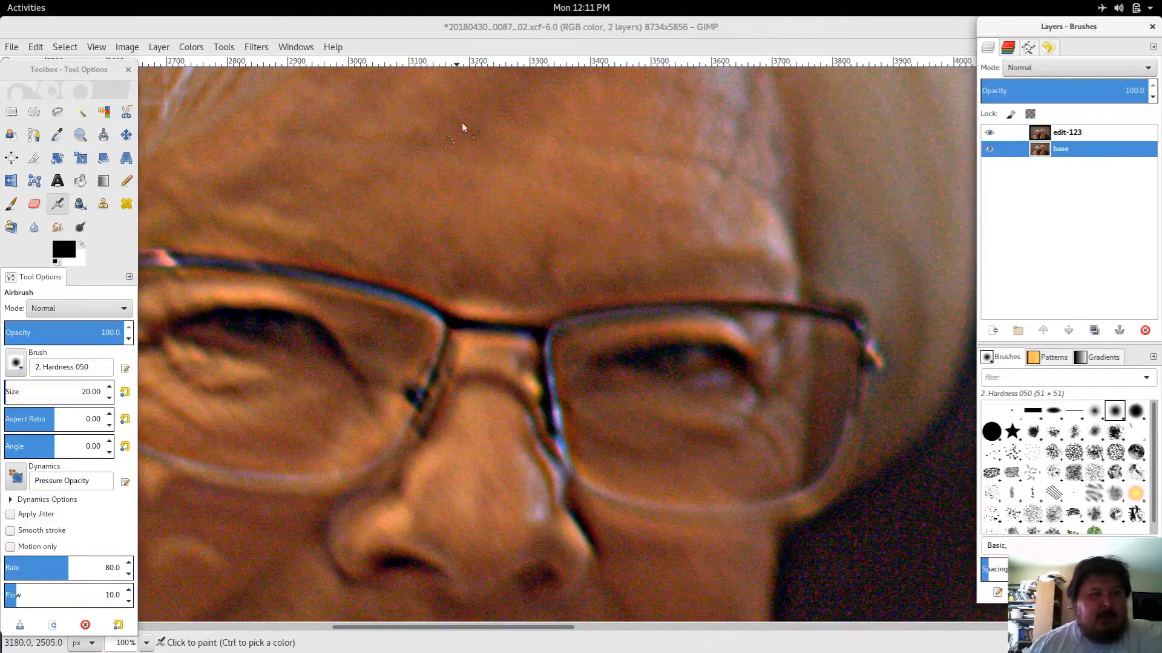
double_click(1065, 149)
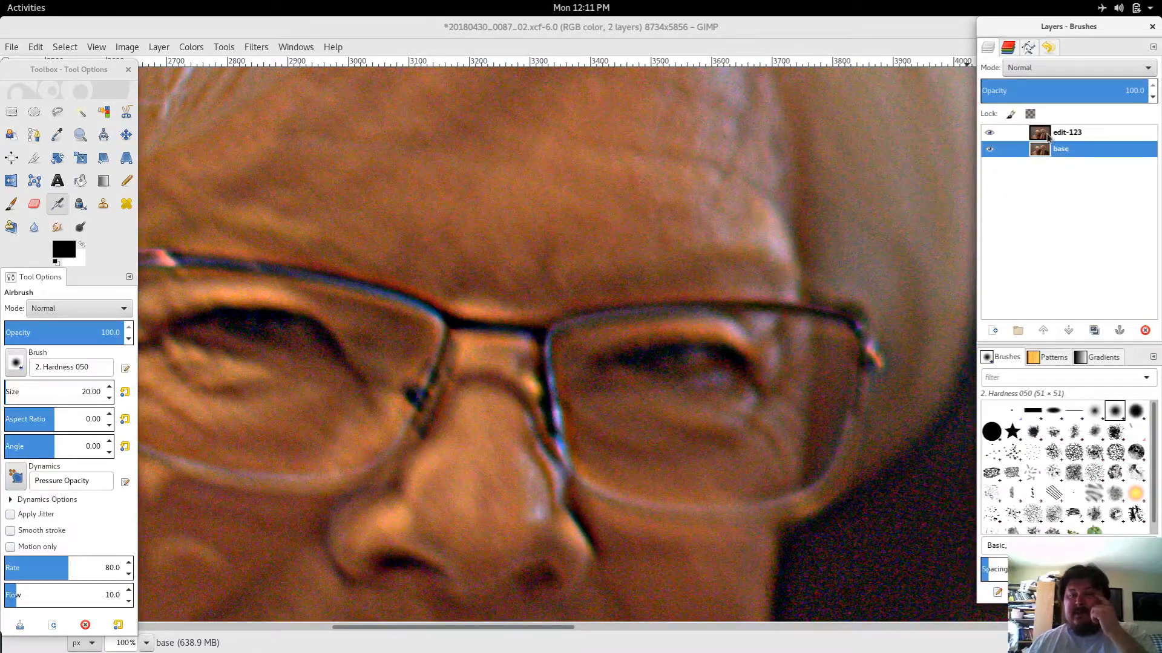
drag(1047, 136, 1083, 182)
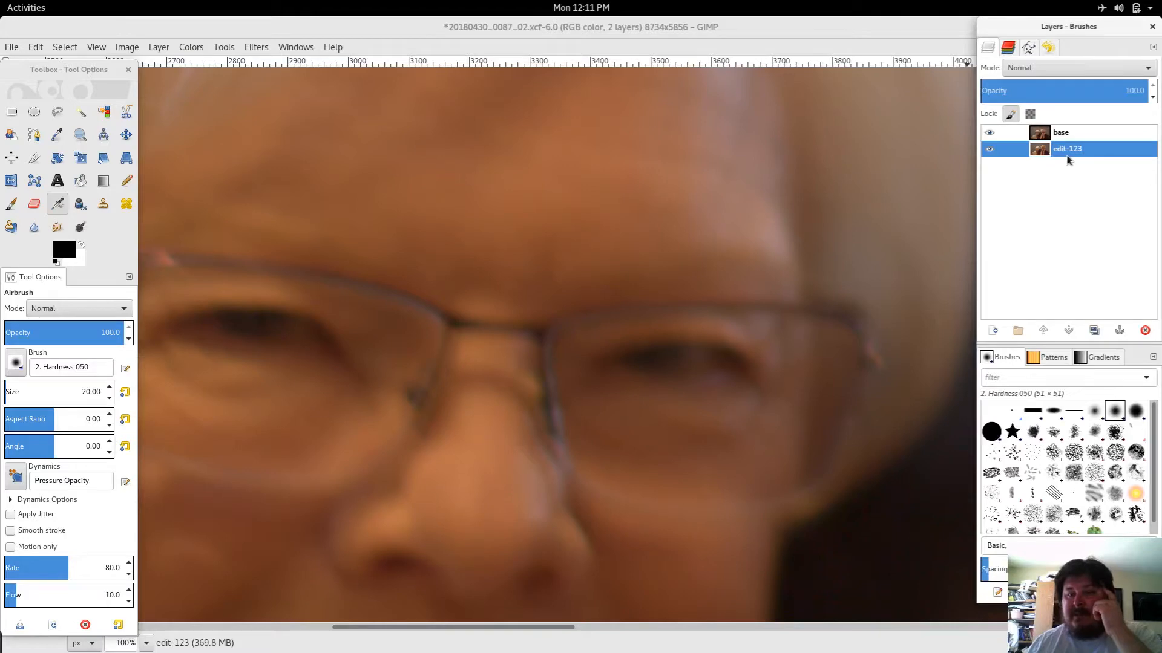
right_click(1066, 158)
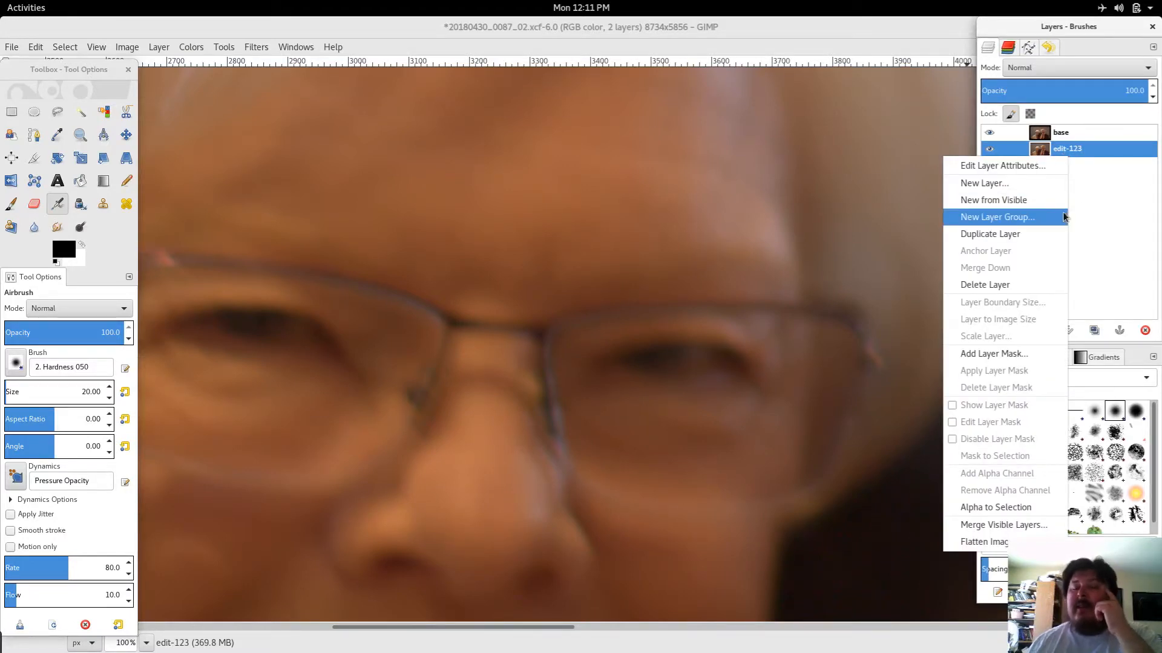
click(1086, 223)
click(1071, 135)
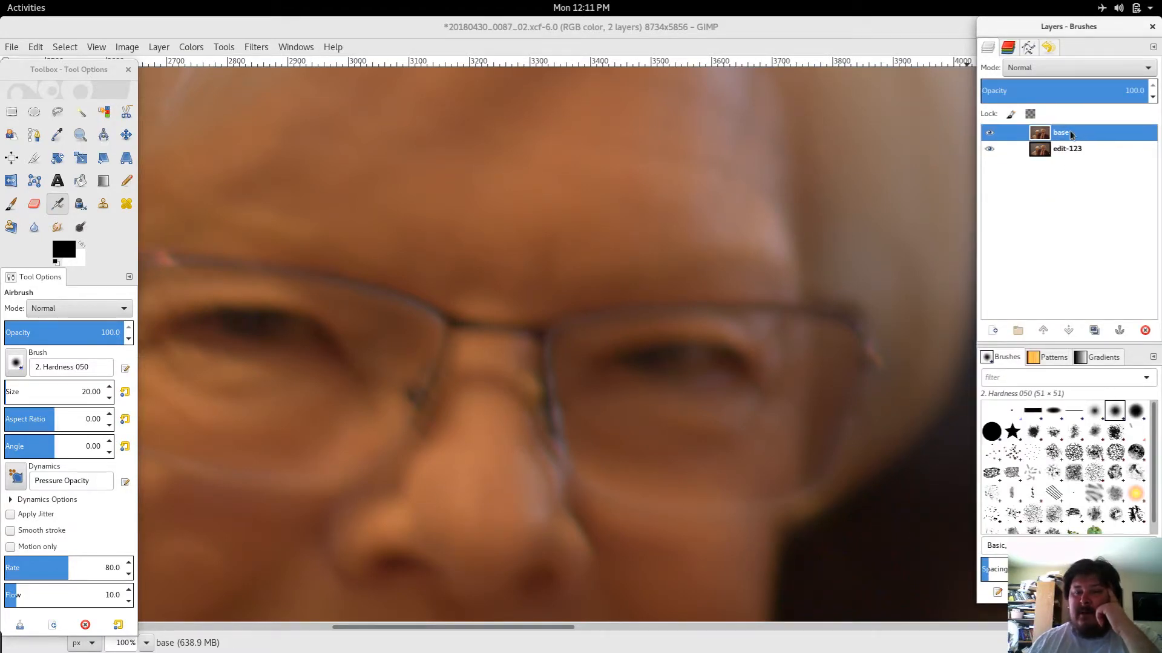
mouse_move(1089, 150)
mouse_down()
mouse_move(1065, 145)
mouse_move(1078, 131)
mouse_up()
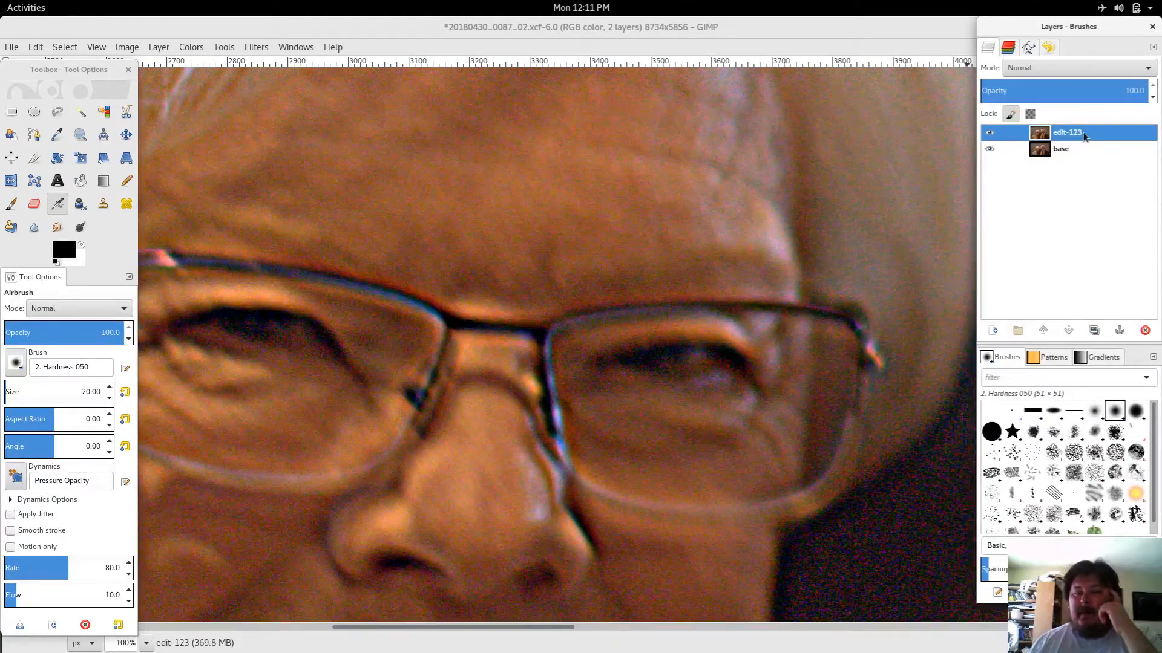
Step: Add a black (full transparency) layer mask to the edit-123 layer
right_click(1073, 140)
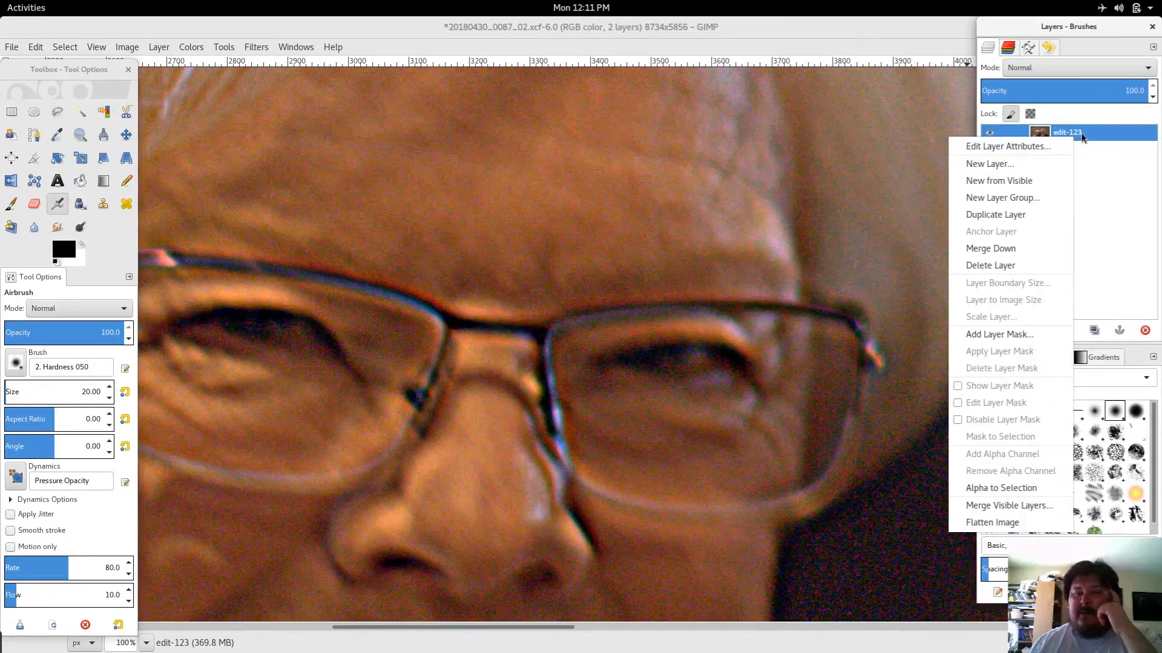
click(990, 337)
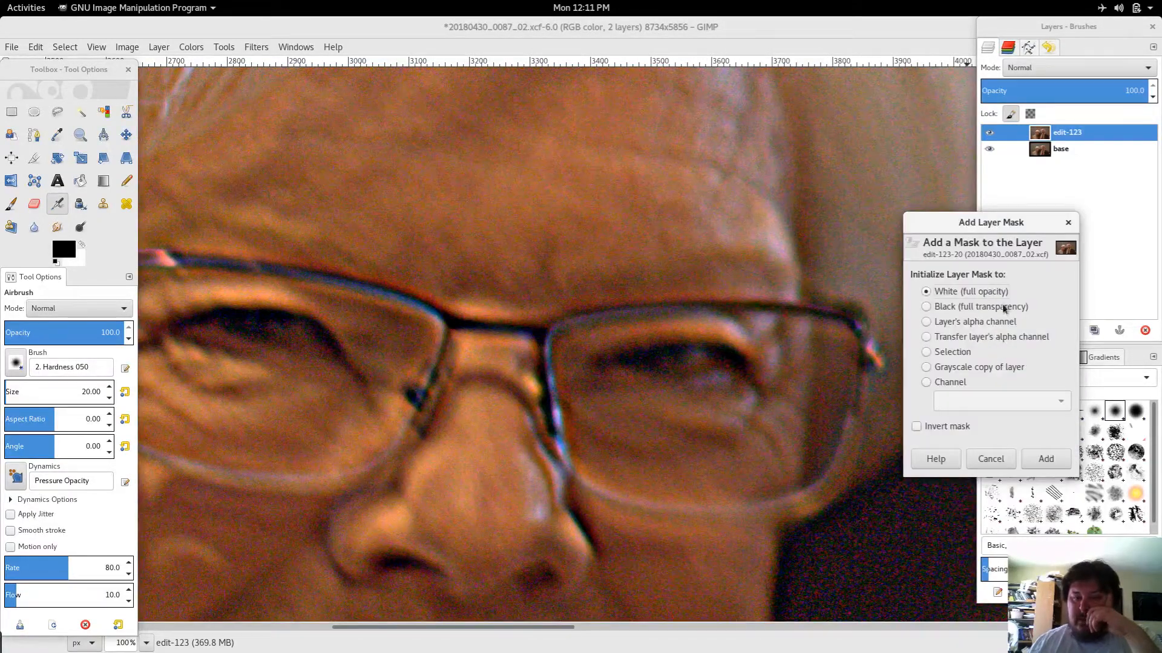
click(965, 311)
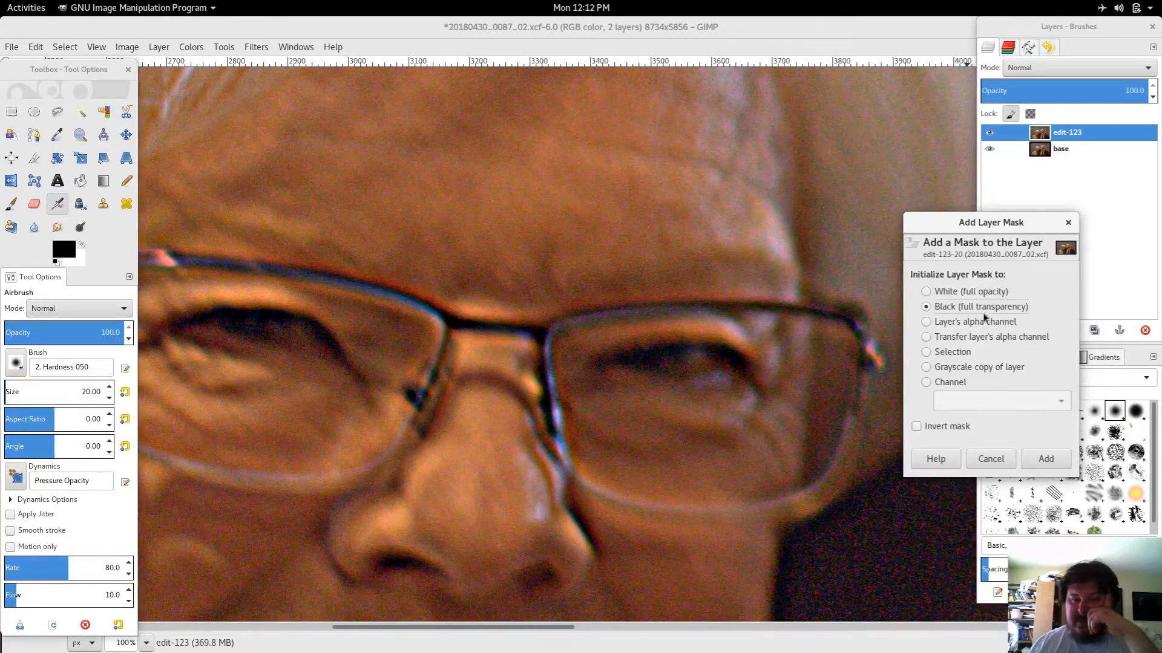
click(1043, 459)
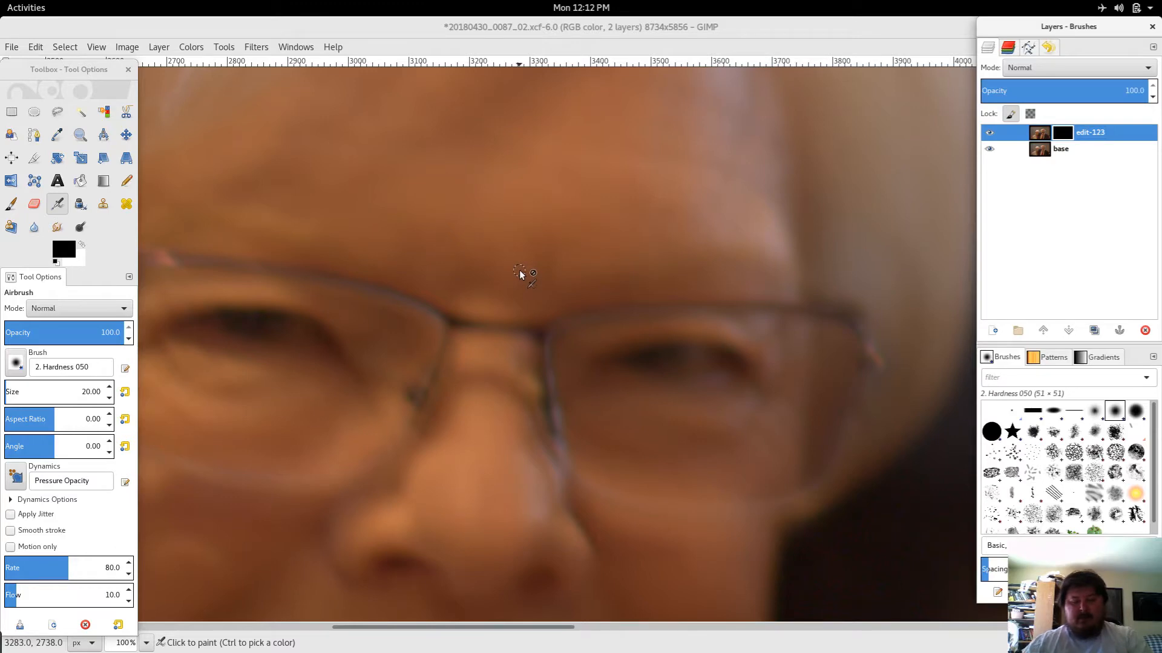
Step: Select the edit-123 layer mask and make white the foreground colour for the Airbrush
scroll(519, 270, down, 6)
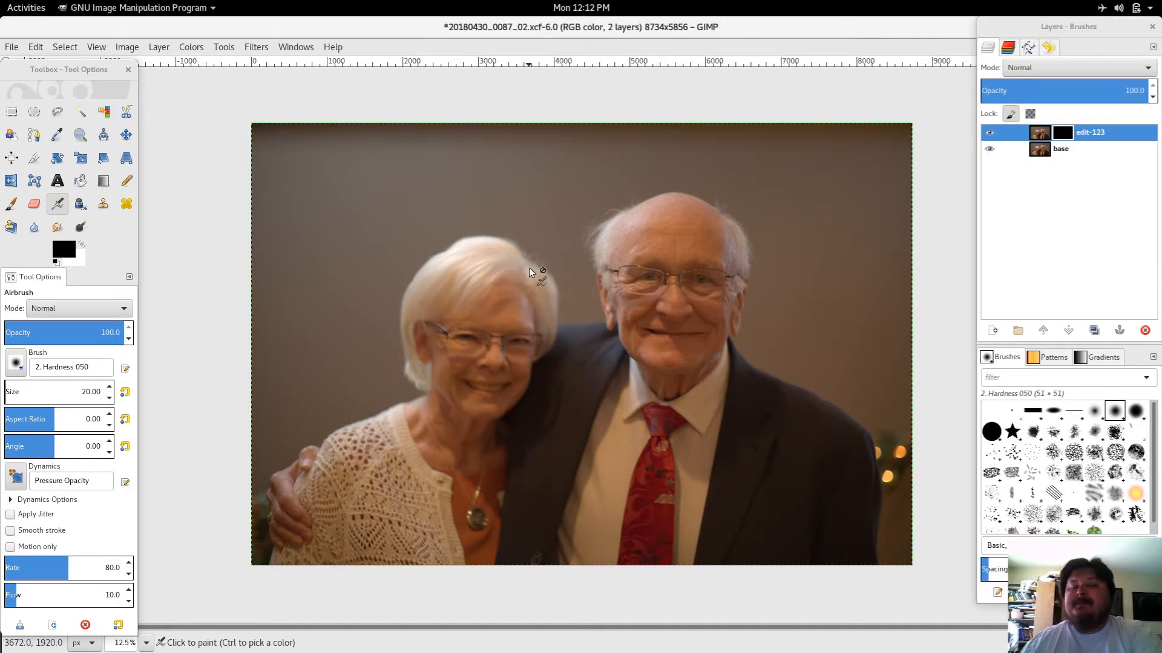
click(1059, 134)
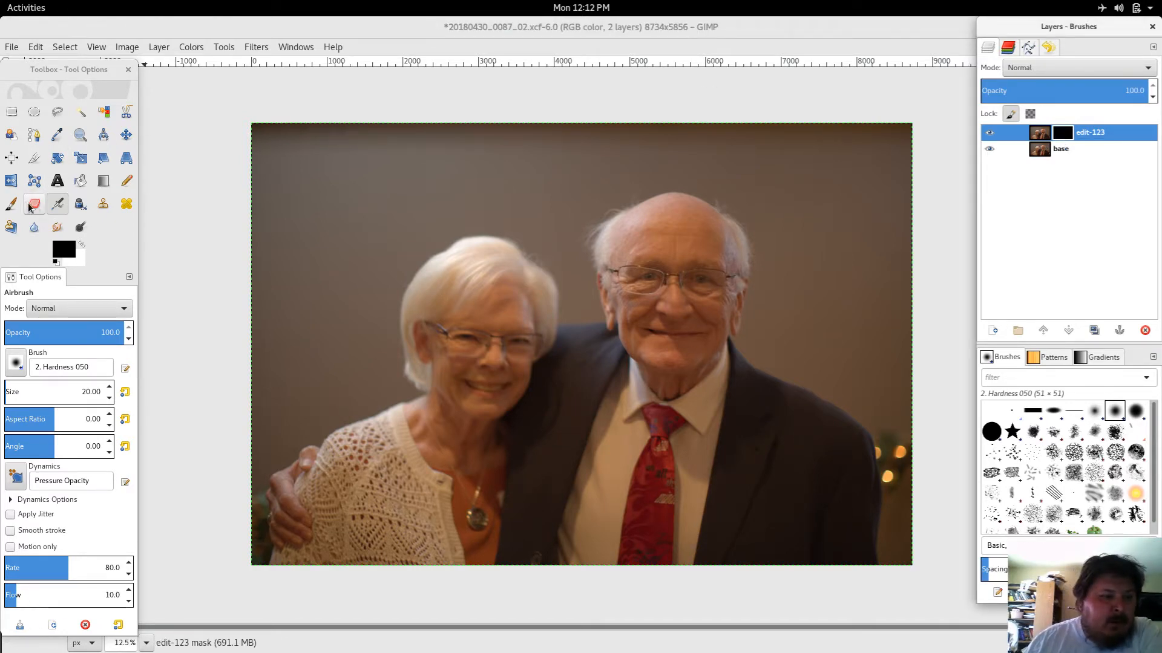
click(58, 207)
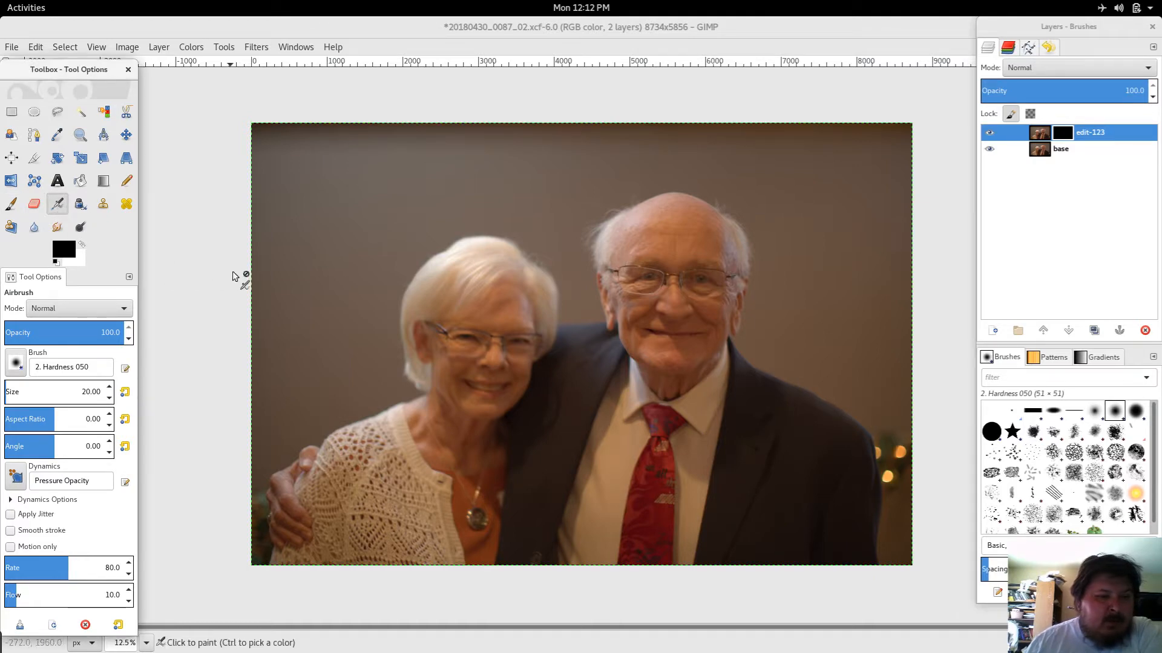
click(82, 243)
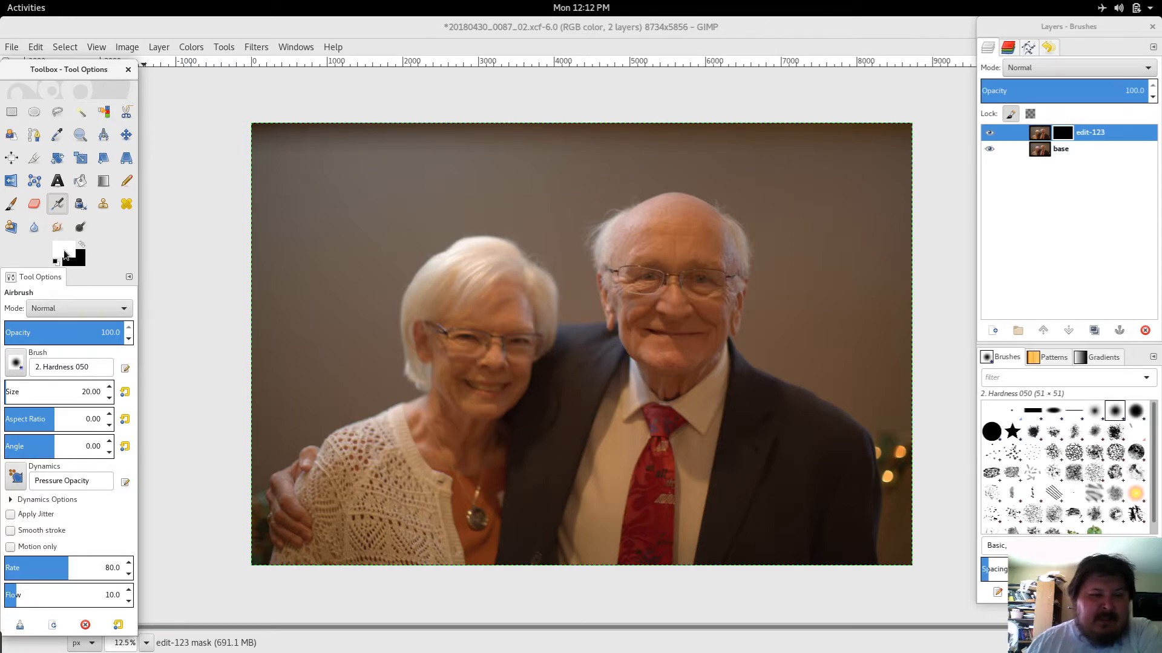
click(65, 254)
mouse_move(171, 136)
mouse_down()
mouse_move(293, 111)
mouse_move(316, 80)
mouse_move(210, 288)
mouse_move(931, 295)
mouse_move(974, 374)
mouse_move(1040, 392)
mouse_move(1049, 361)
mouse_move(876, 49)
mouse_move(887, 32)
mouse_up()
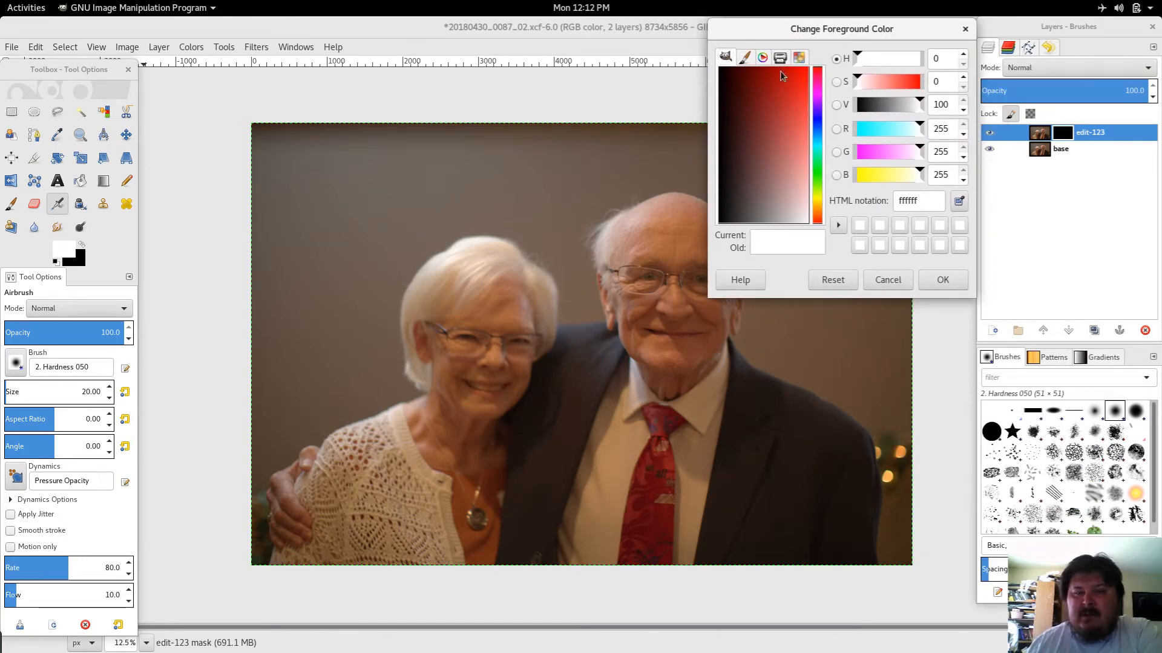
click(965, 29)
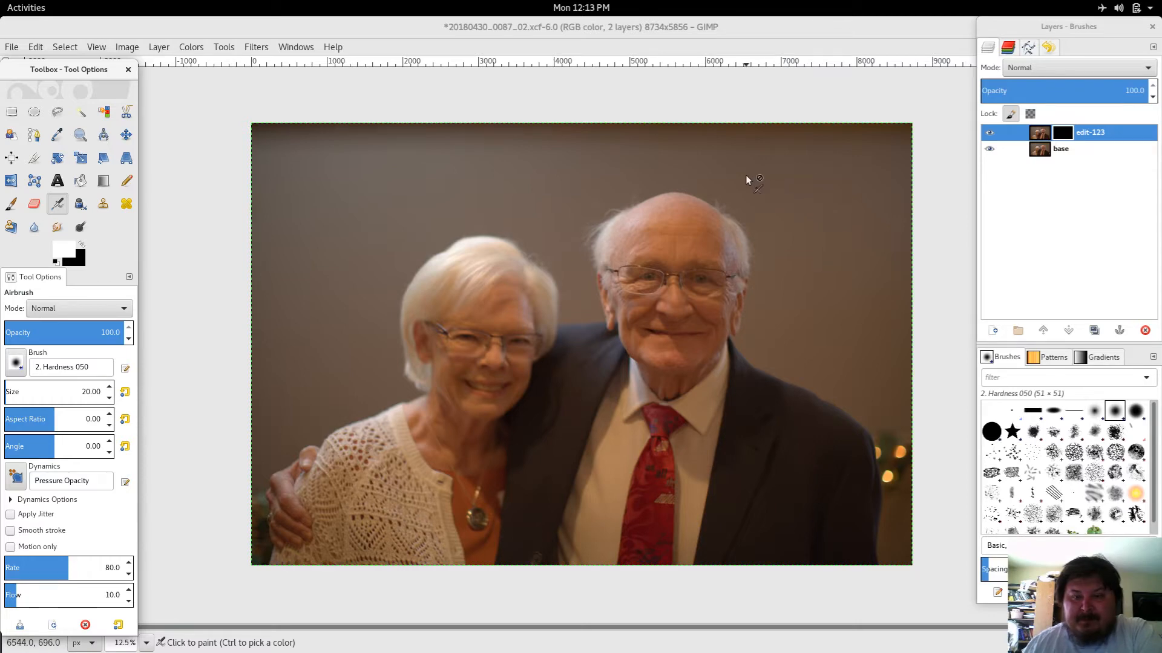
Step: Save the image file
click(12, 47)
click(31, 172)
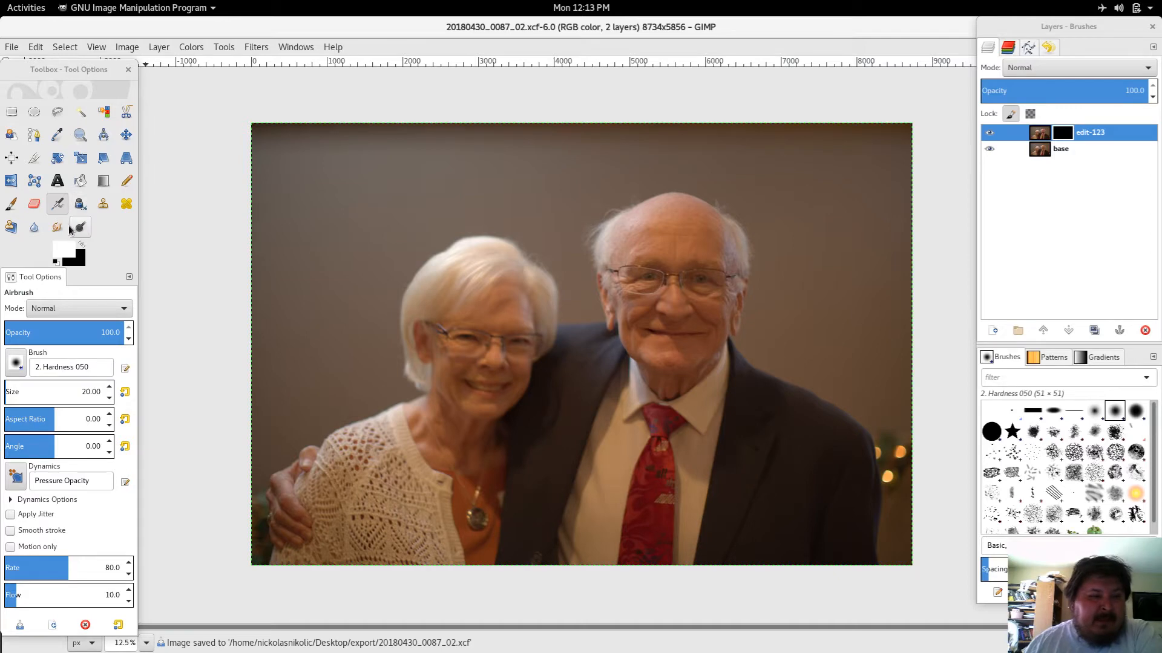
Step: Set the Airbrush opacity to 30.3 and the brush size to 410.23
drag(90, 336, 42, 335)
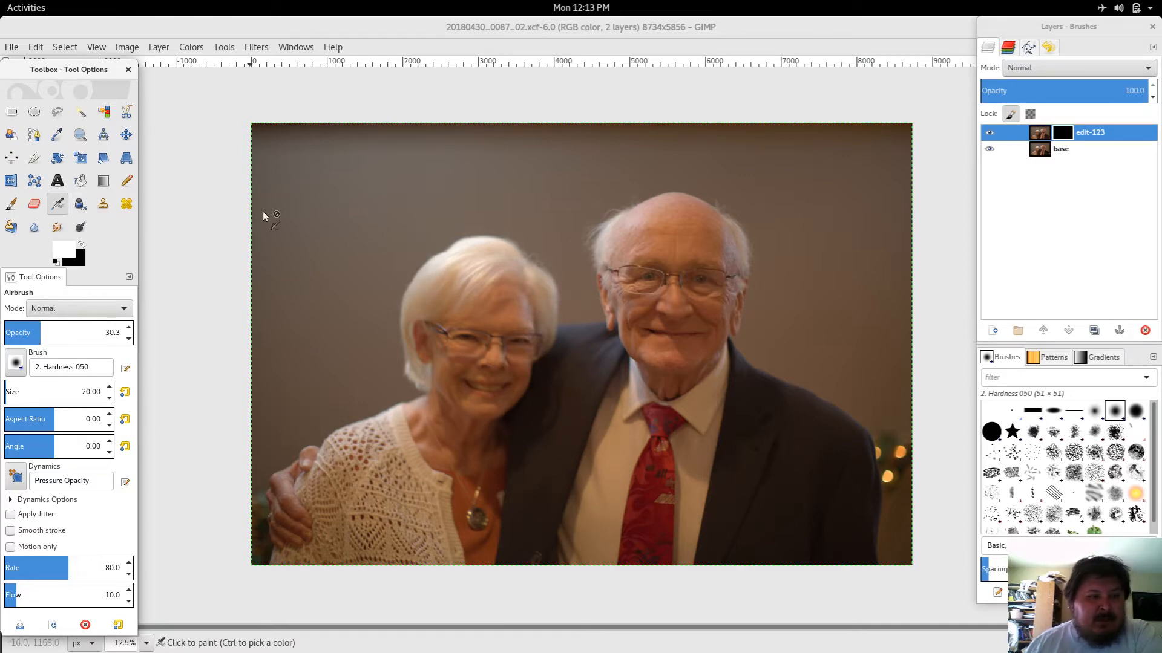
click(1115, 417)
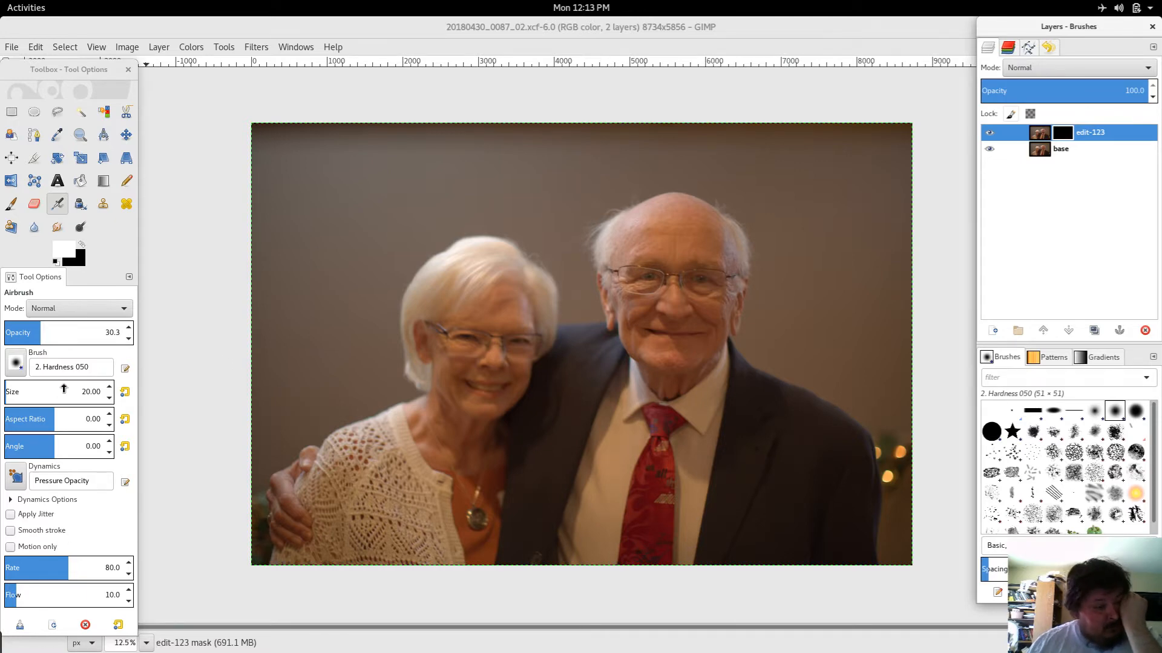
drag(43, 393, 60, 396)
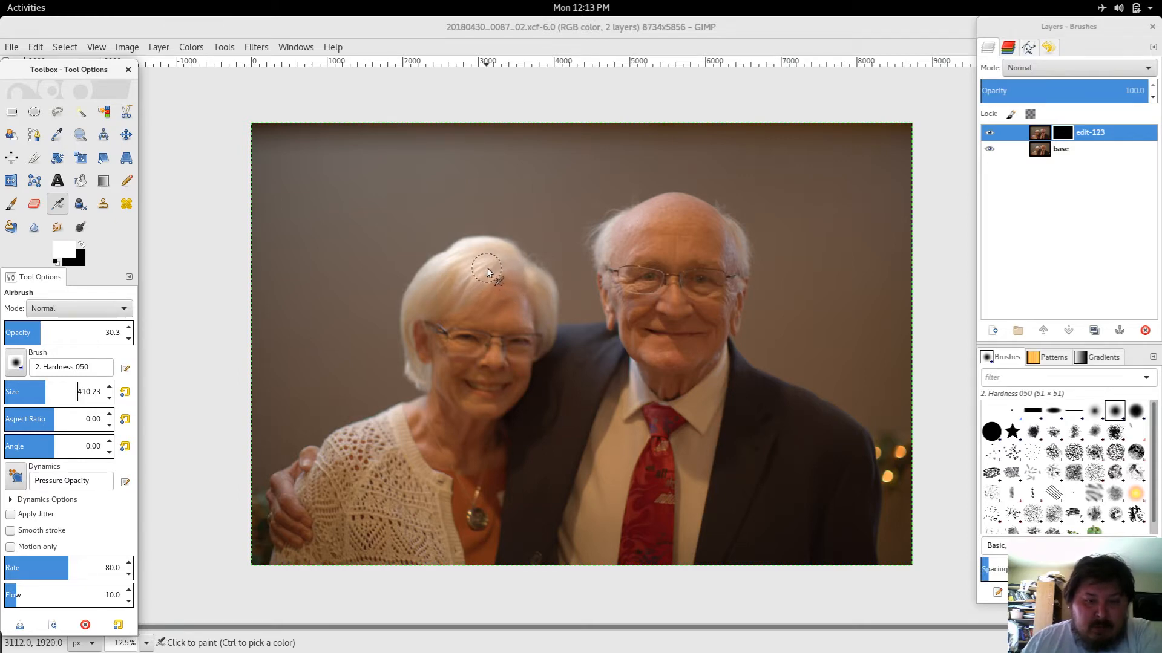
Step: Airbrush the mask over the woman's face and reduce the Airbrush size to 211.63
drag(487, 268, 451, 296)
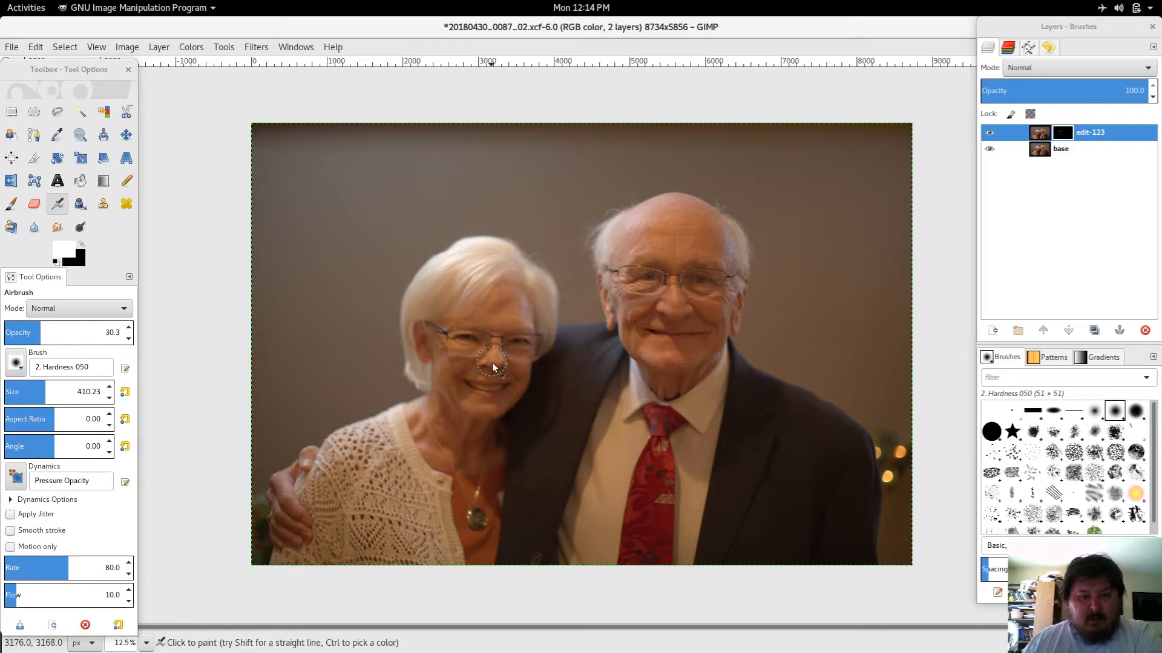
key(1)
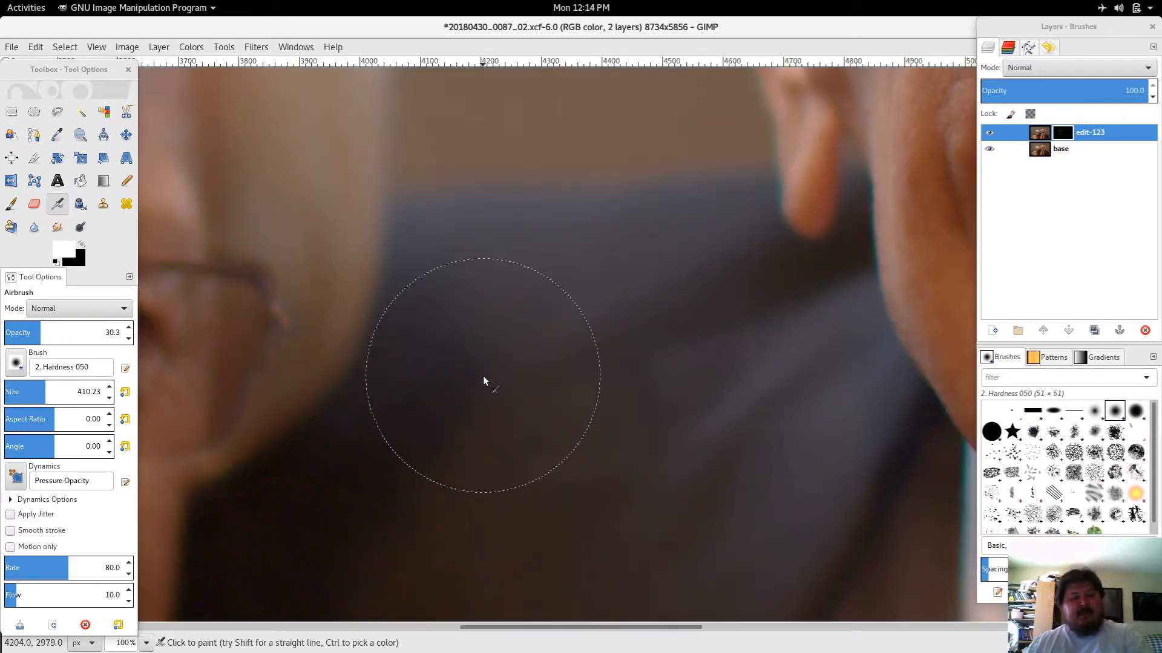
key(space)
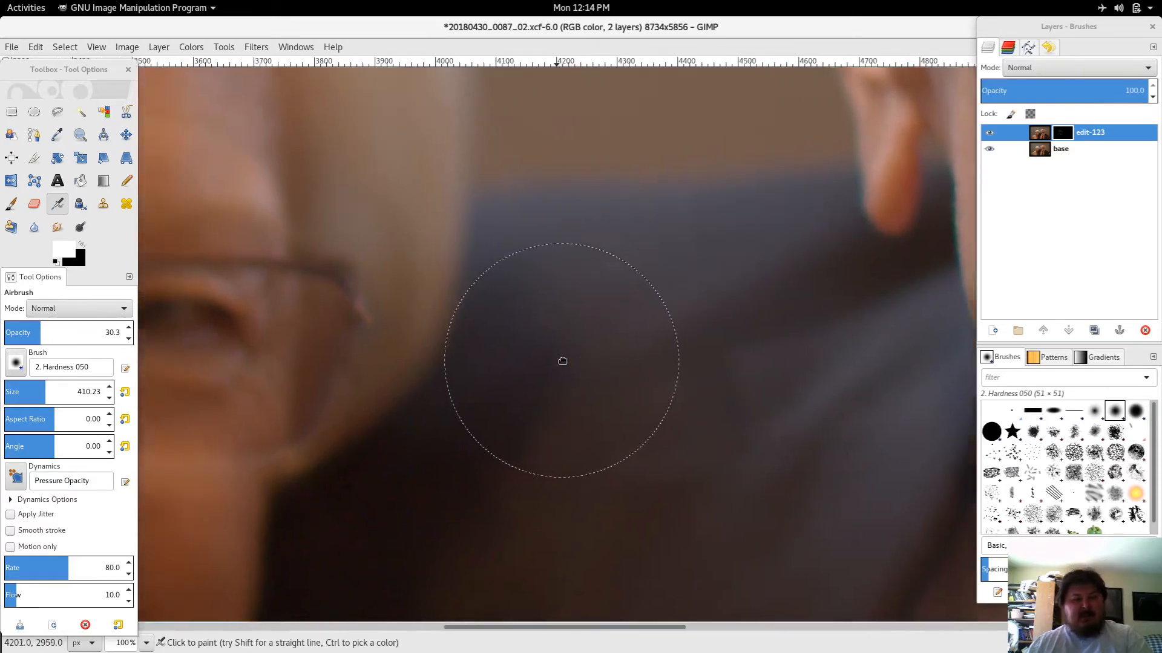
drag(562, 361, 1038, 337)
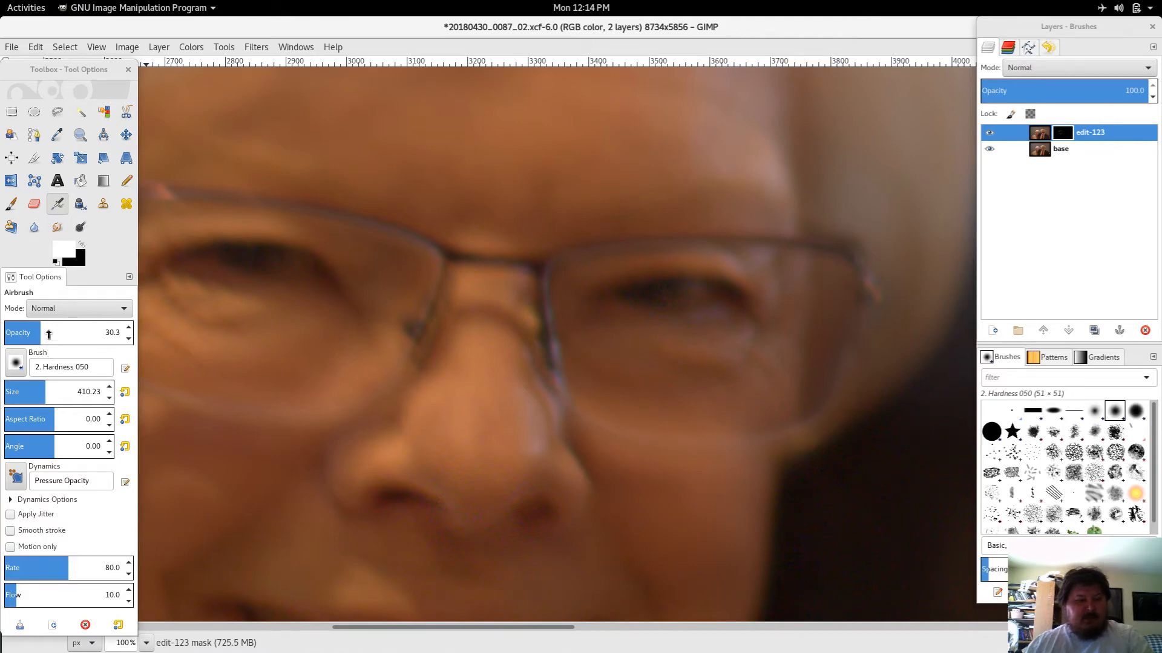
click(36, 390)
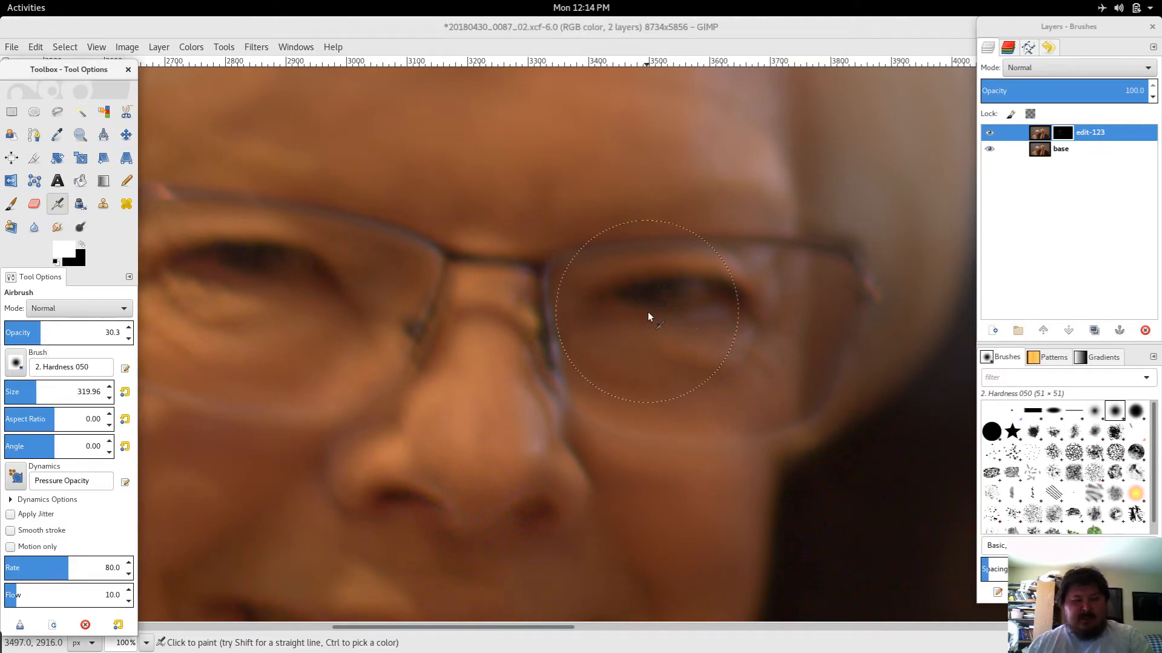
click(25, 391)
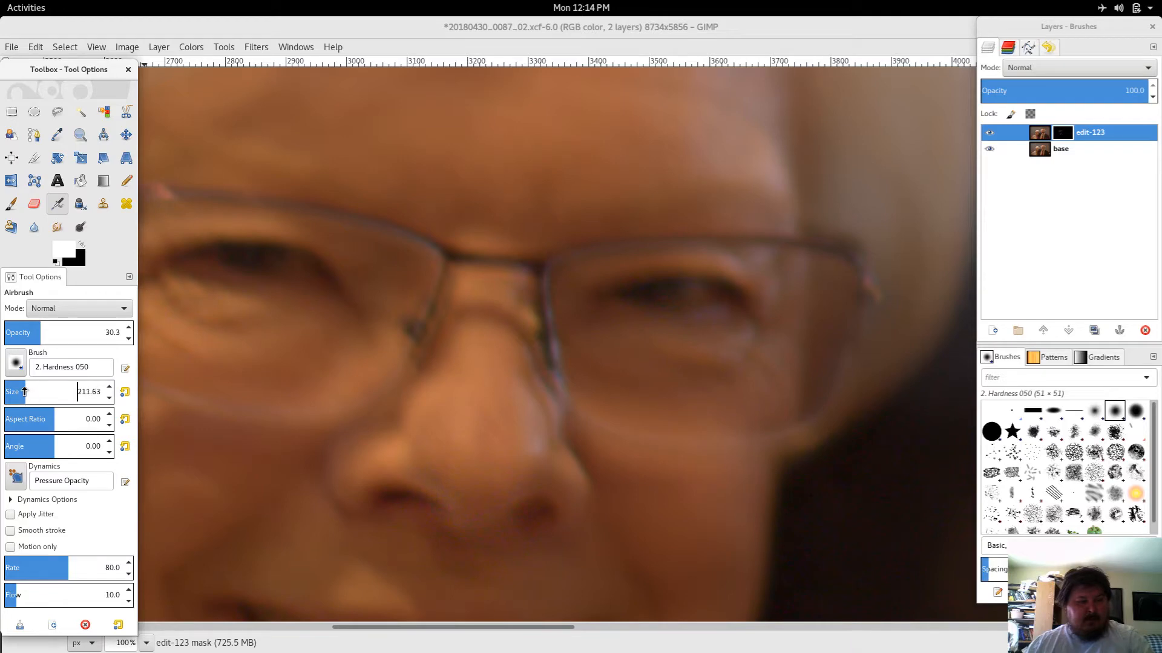
Step: Airbrush the mask over the man's eyes and the bridge of his glasses
mouse_move(630, 301)
mouse_down()
mouse_move(705, 296)
mouse_move(748, 319)
mouse_move(767, 346)
mouse_move(739, 362)
mouse_move(770, 353)
mouse_move(761, 390)
mouse_up()
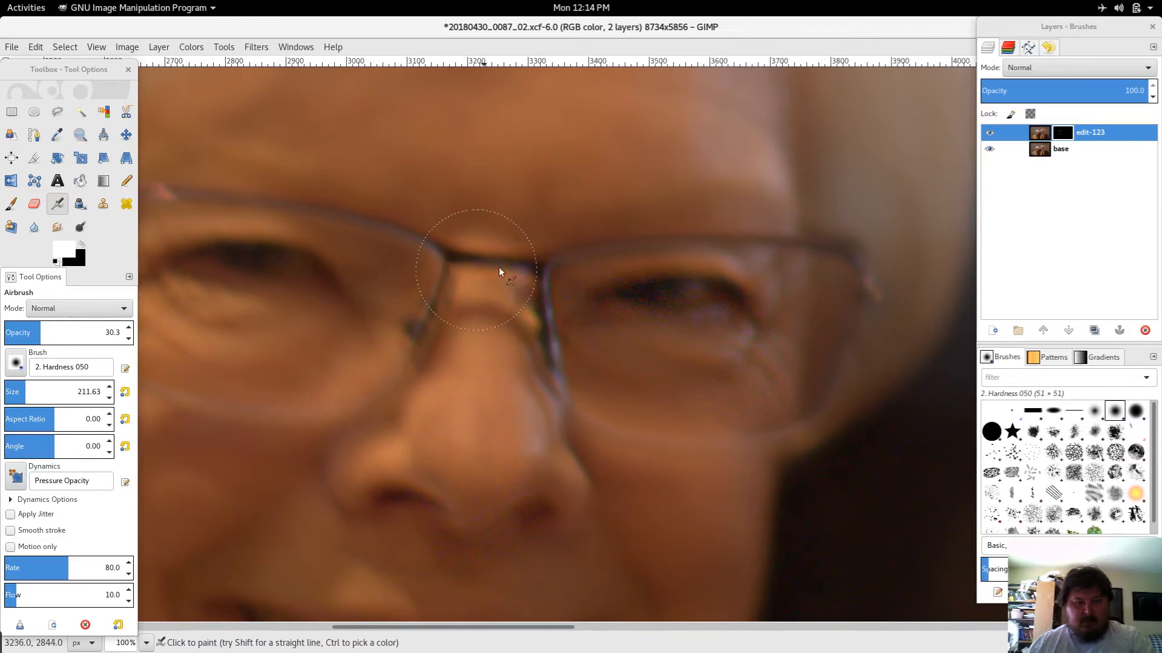
mouse_move(386, 478)
mouse_down()
mouse_move(427, 497)
mouse_move(396, 495)
mouse_move(423, 506)
mouse_move(392, 499)
mouse_move(420, 515)
mouse_move(395, 493)
mouse_move(420, 511)
mouse_move(428, 498)
mouse_move(483, 540)
mouse_move(558, 519)
mouse_move(534, 521)
mouse_move(542, 503)
mouse_move(548, 519)
mouse_move(629, 521)
mouse_up()
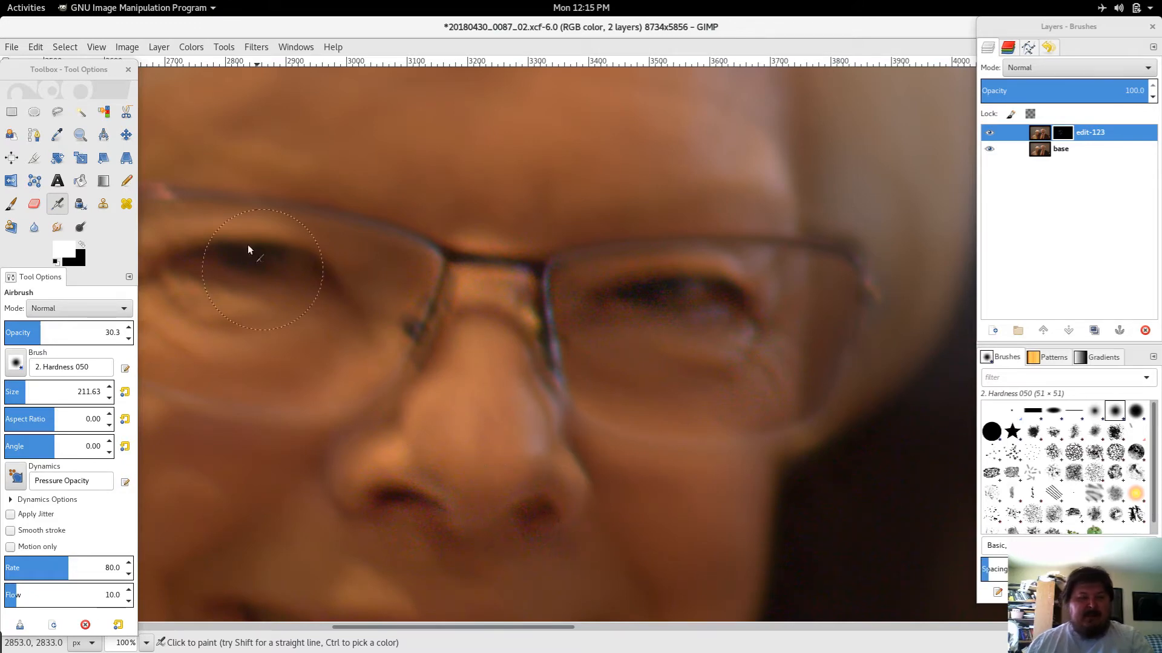
mouse_move(251, 279)
mouse_down()
mouse_move(236, 288)
mouse_move(487, 307)
mouse_up()
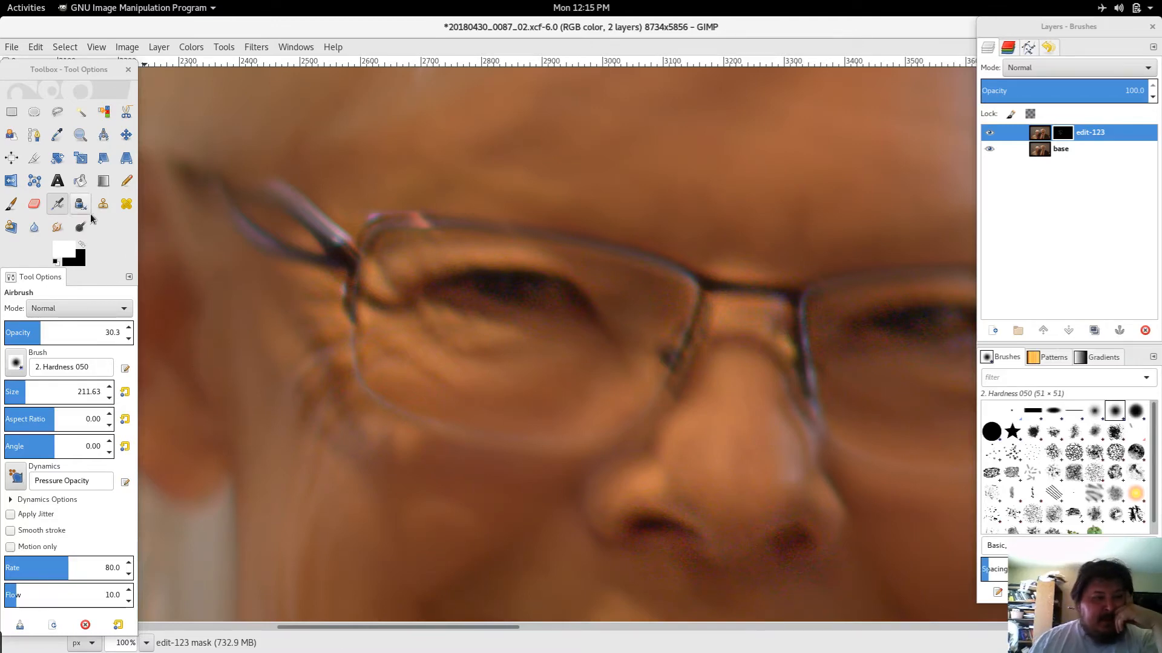
Step: Switch to the Paintbrush and set its size to 31.09
click(14, 206)
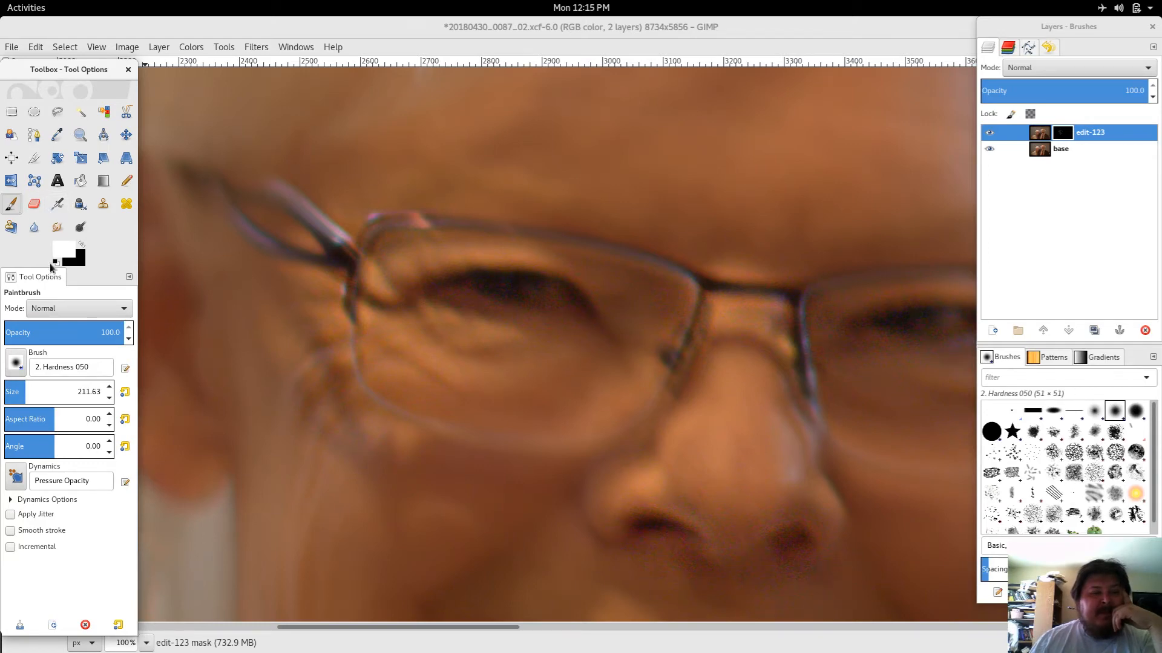
click(58, 208)
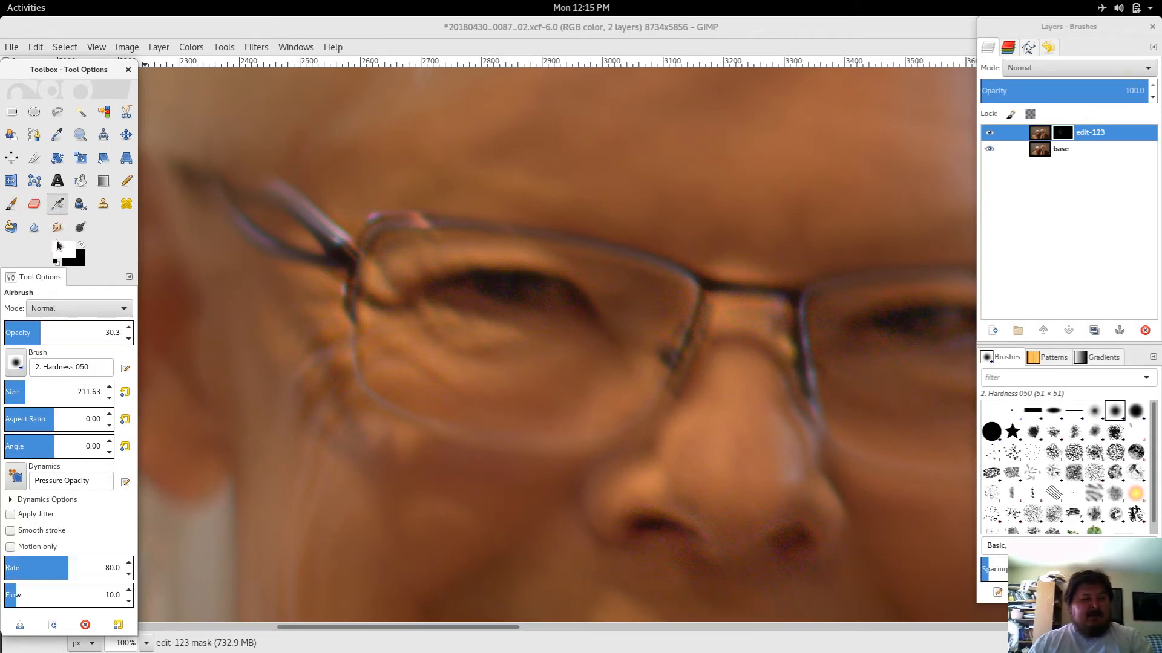
click(13, 207)
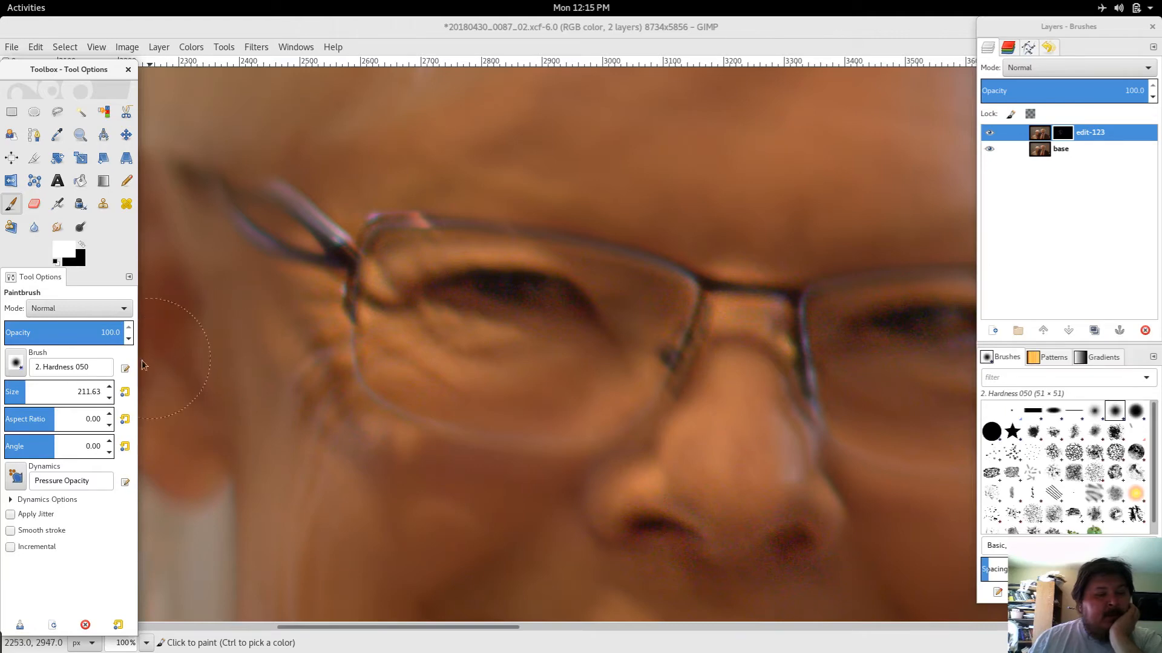
drag(18, 389, 11, 390)
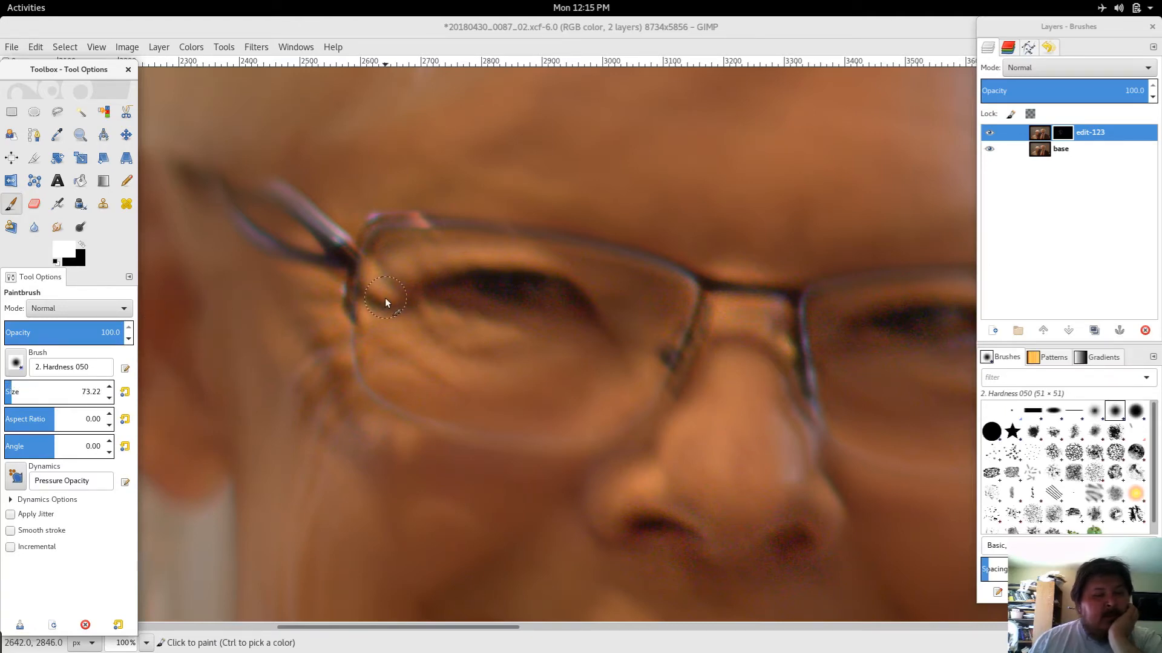
click(7, 388)
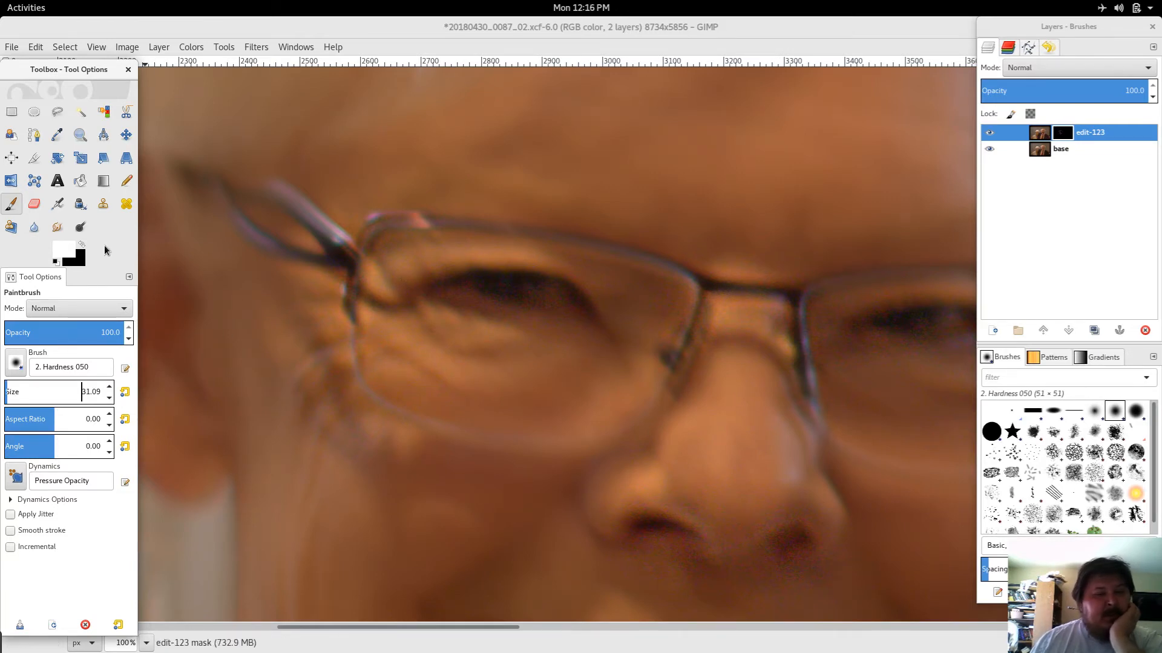
Step: Sample a dark colour from the man's left eye with the Color Picker and dab it at the eye's inner corner with the Paintbrush
click(82, 245)
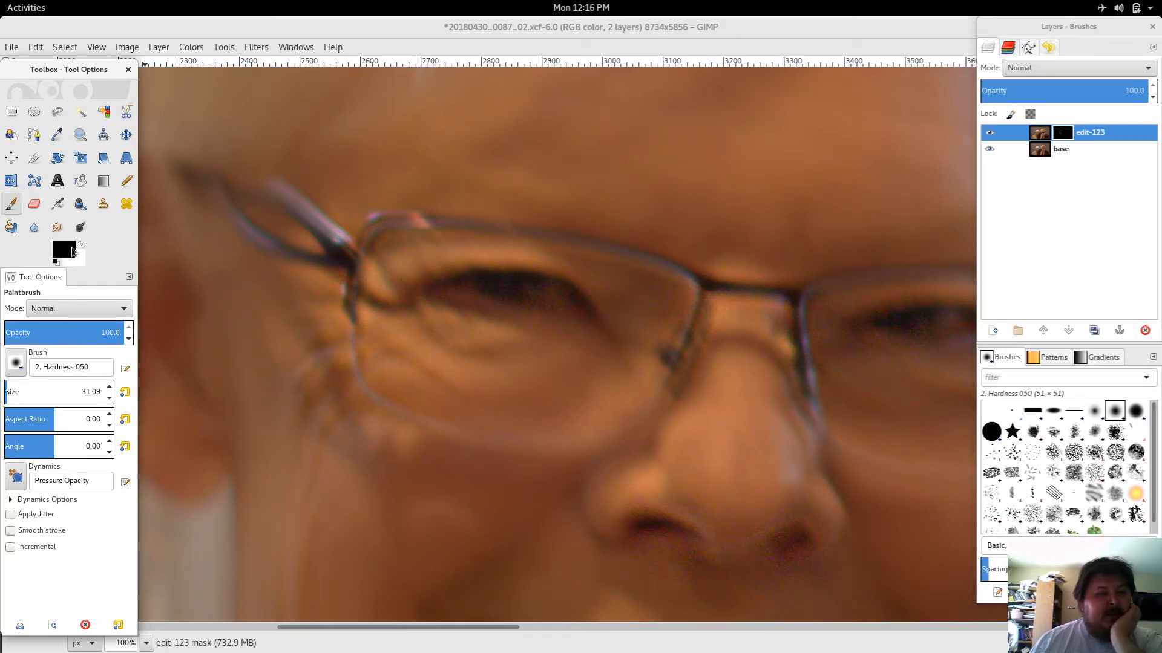
click(61, 137)
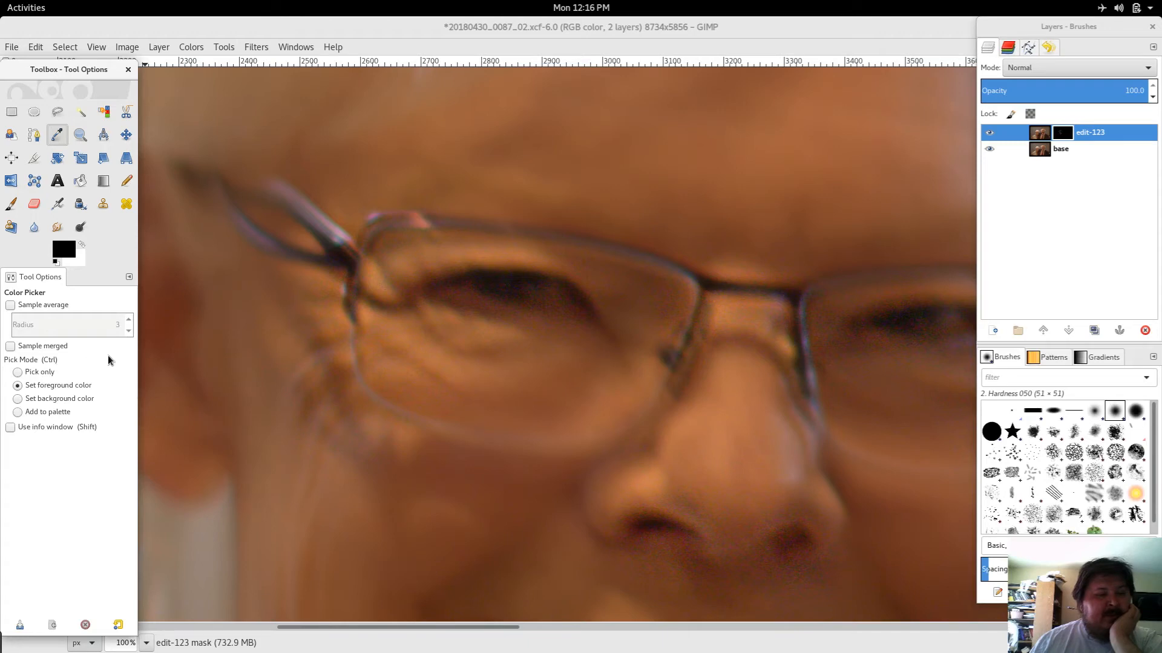
click(456, 276)
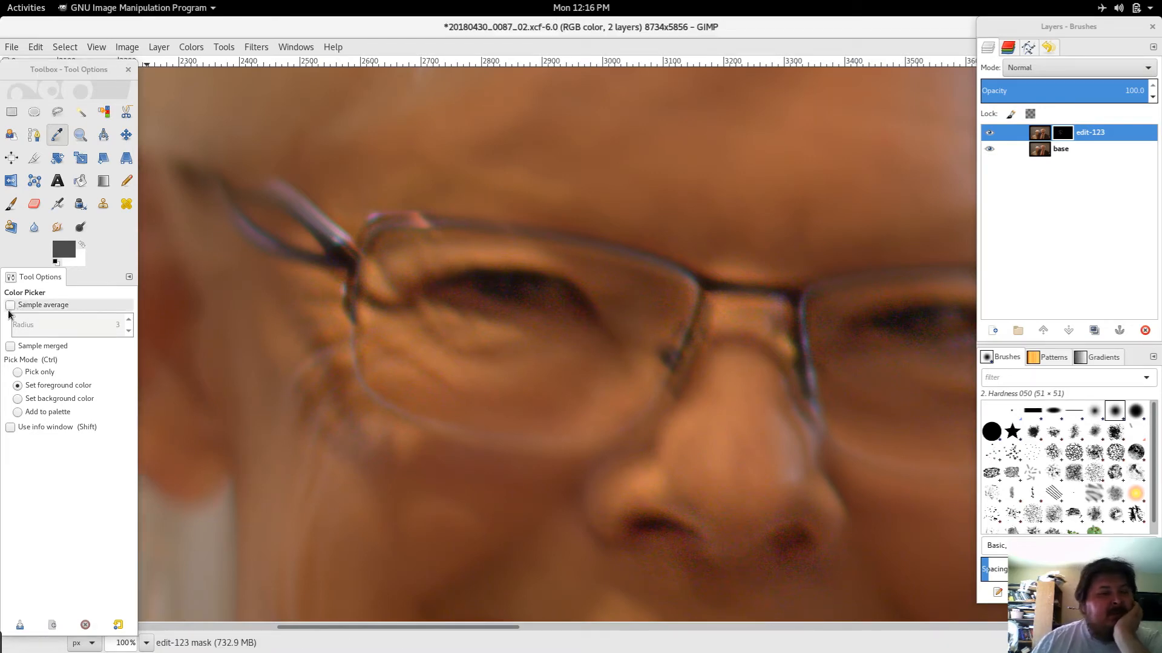
click(11, 204)
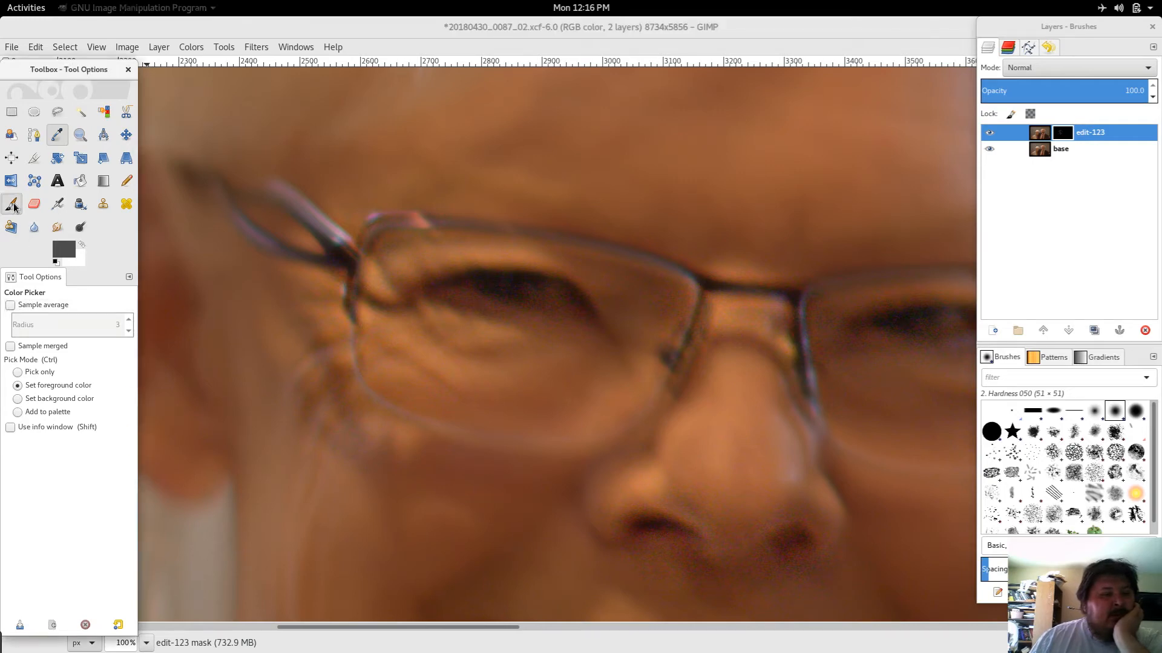
click(454, 283)
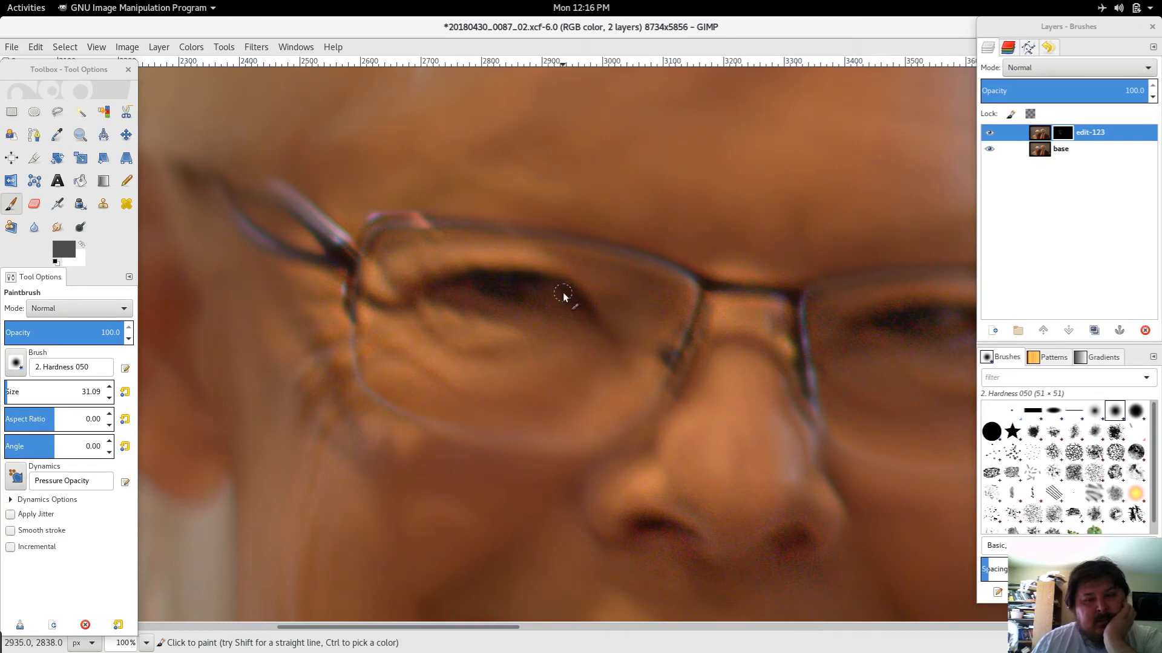
Step: Try painting a short stroke below the left eye on the edit-123 layer and undo it
click(1037, 133)
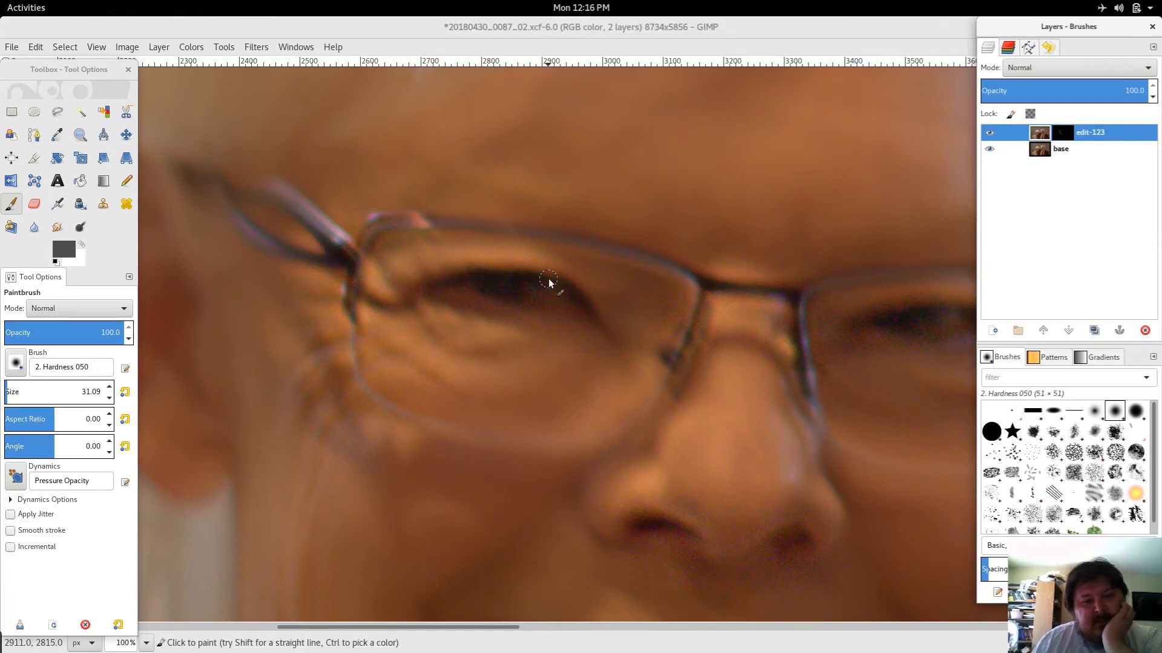
drag(535, 282, 547, 284)
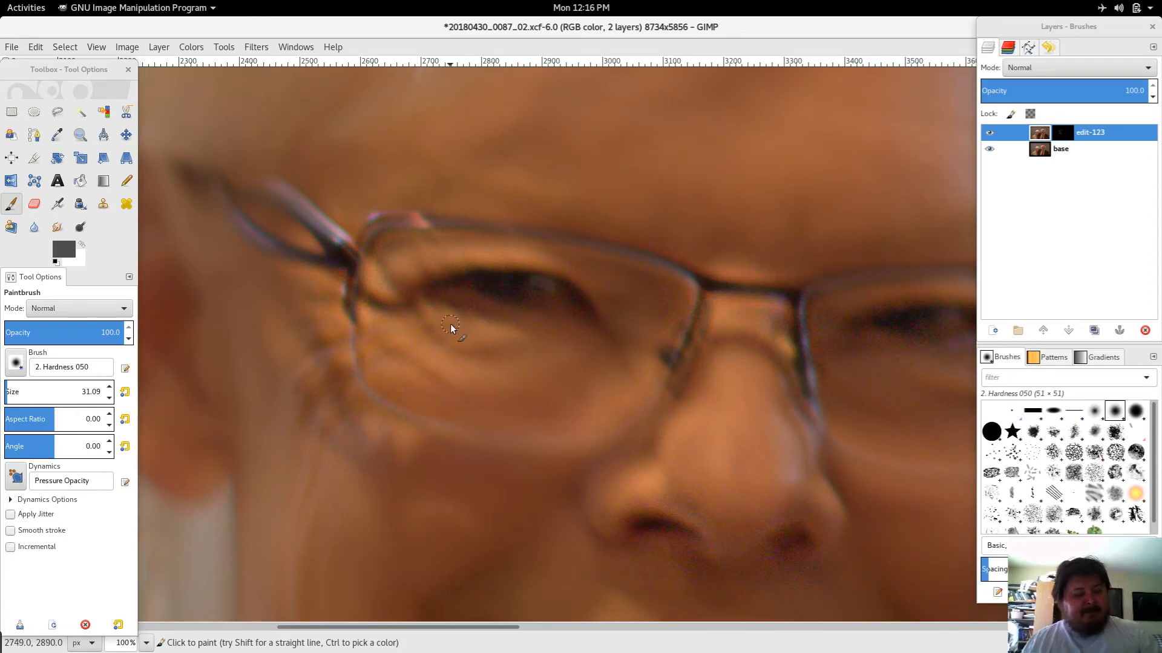
key(ctrl+z)
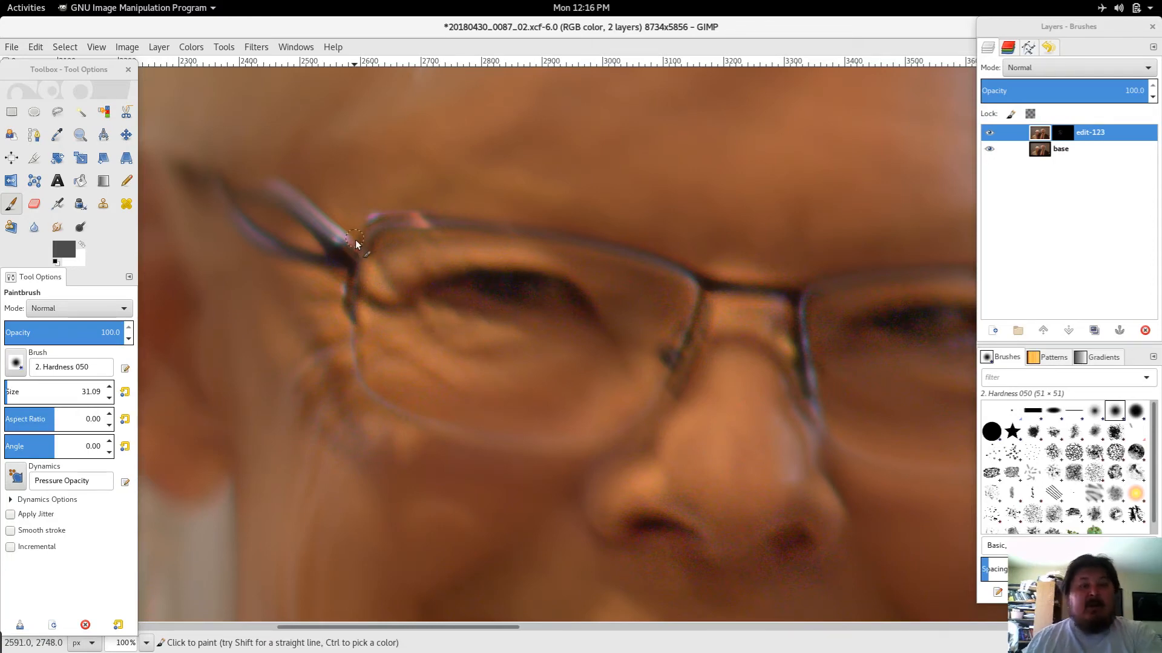
Step: Sample a dark colour from the left eye's upper lid with the Color Picker
click(57, 134)
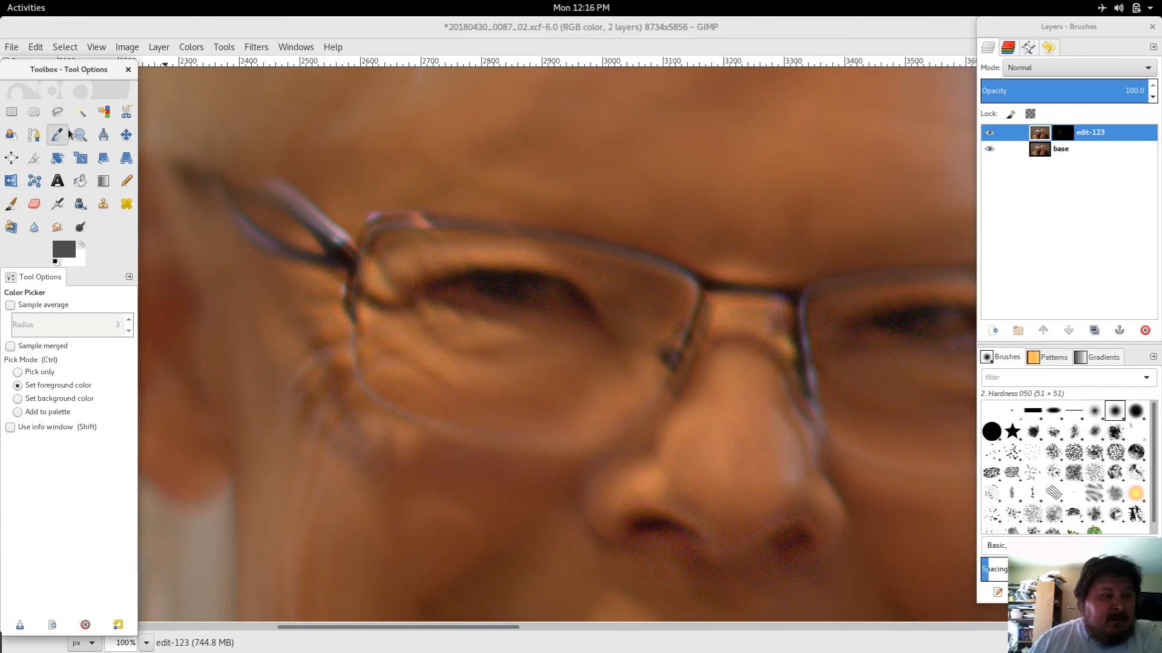
click(457, 278)
click(470, 277)
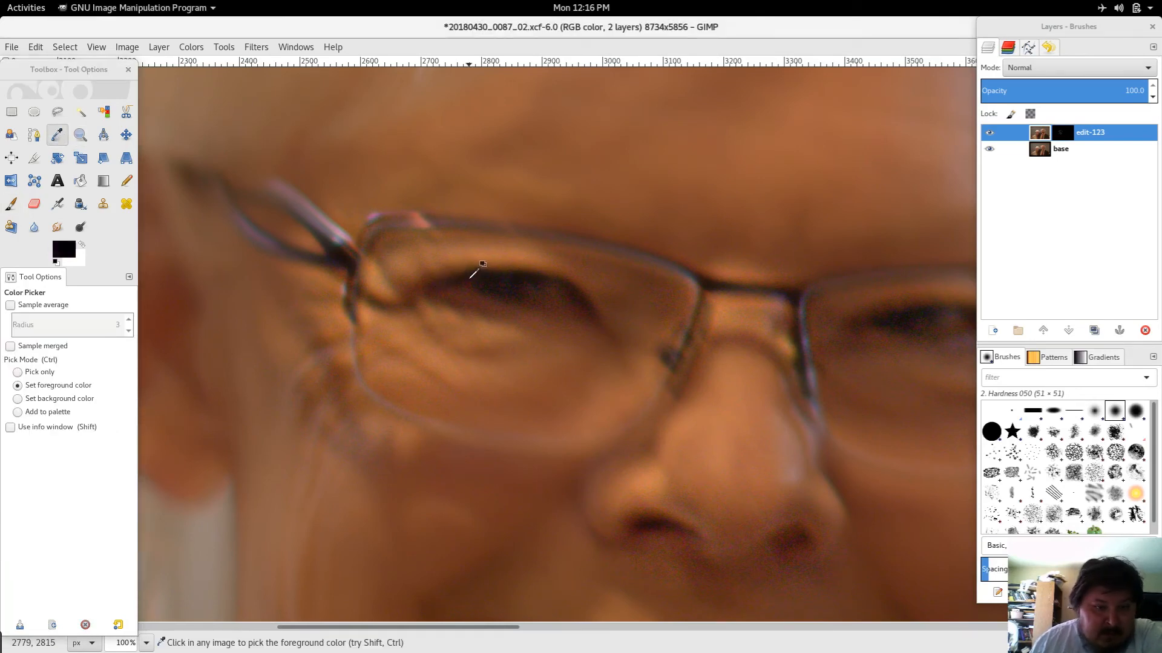
click(468, 282)
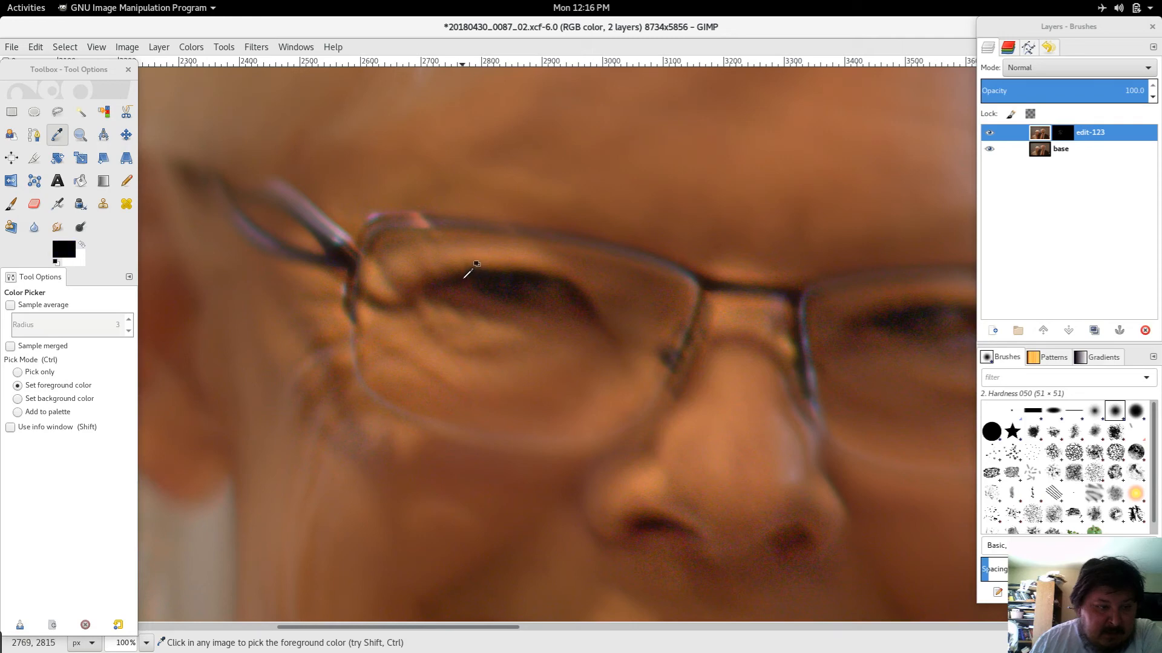
click(469, 280)
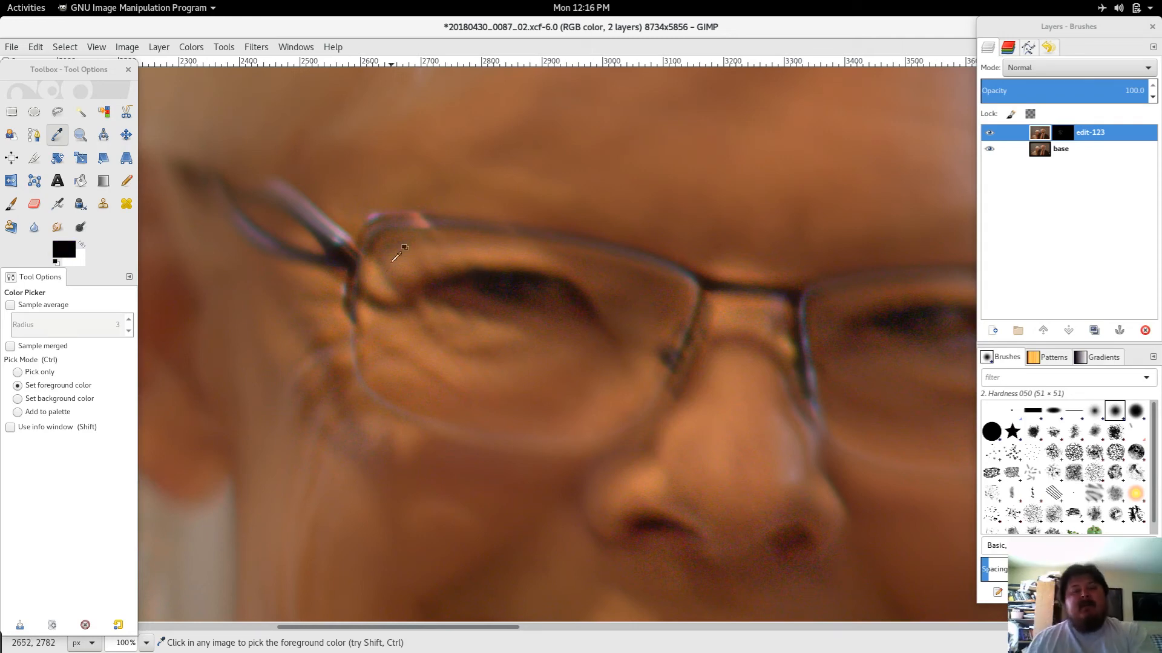
Step: Apply the Despeckle filter to the edit-123 layer with Adaptive off, radius 3, black level 7 and white level 248
click(1040, 136)
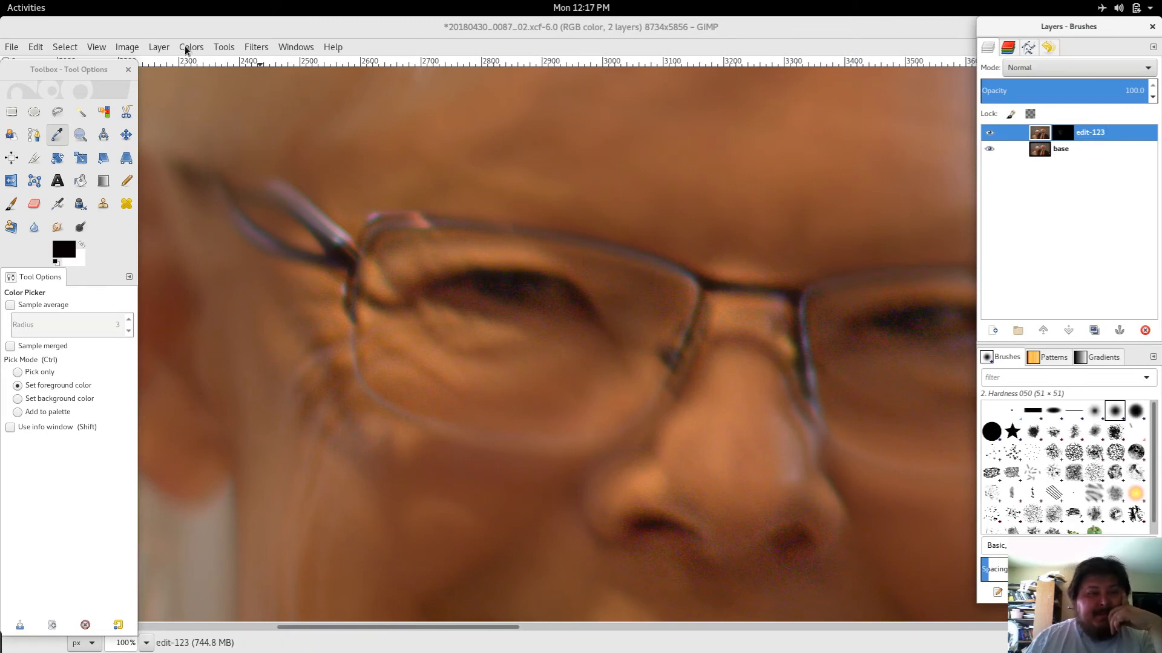
click(159, 48)
mouse_move(226, 53)
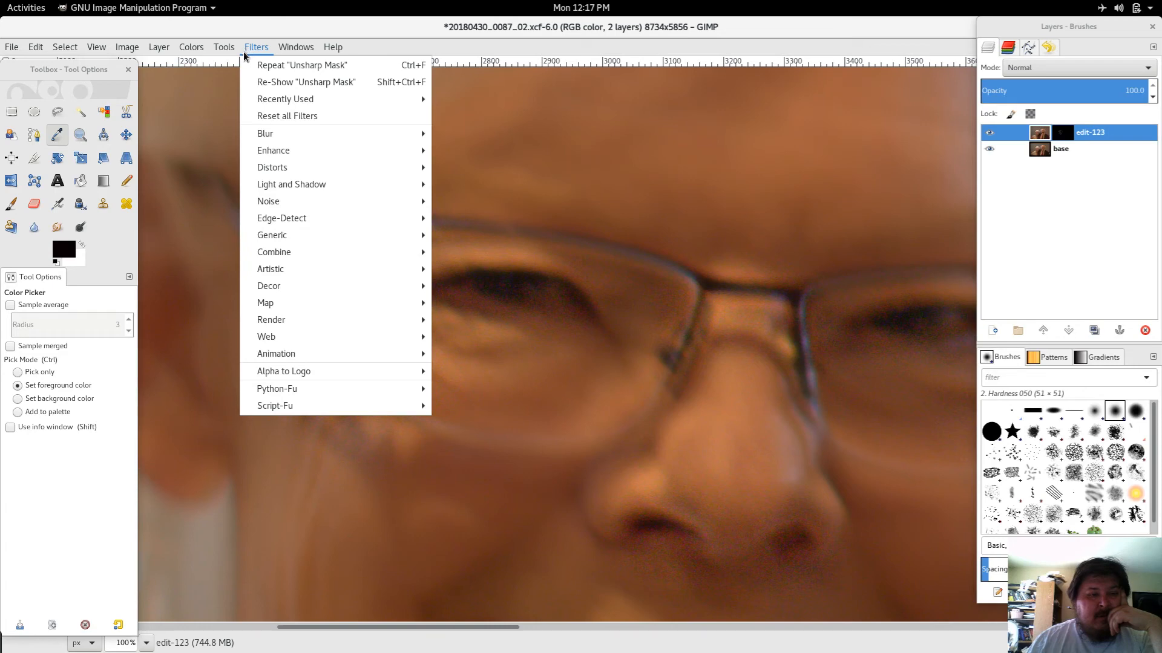
mouse_move(365, 205)
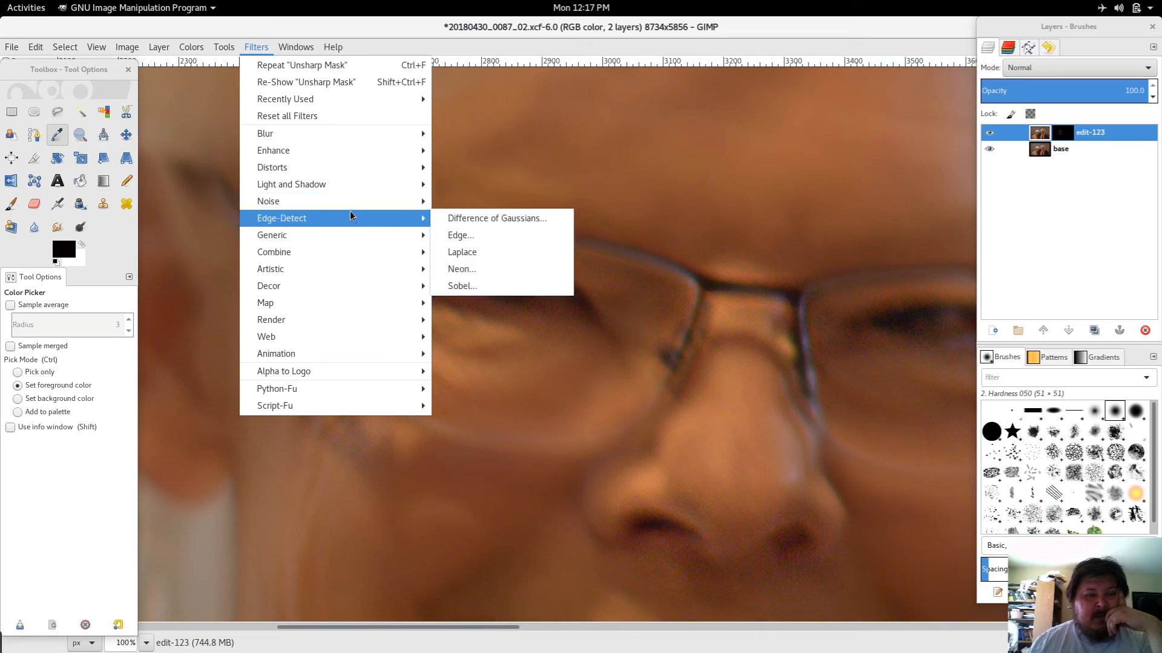
mouse_move(342, 239)
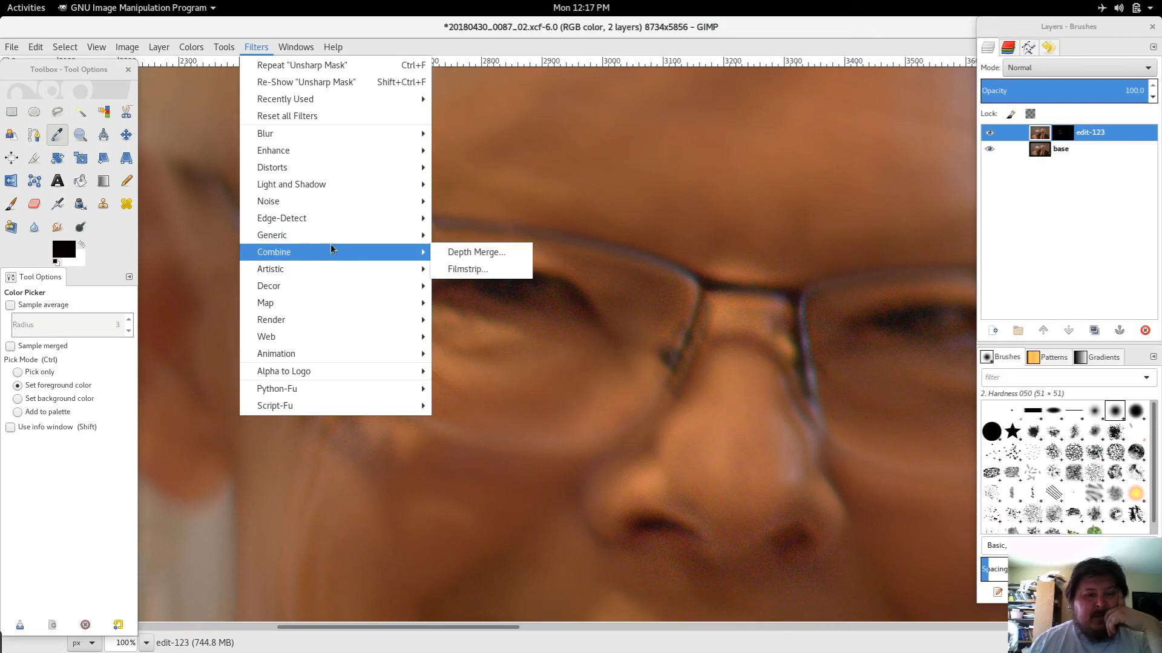
mouse_move(342, 173)
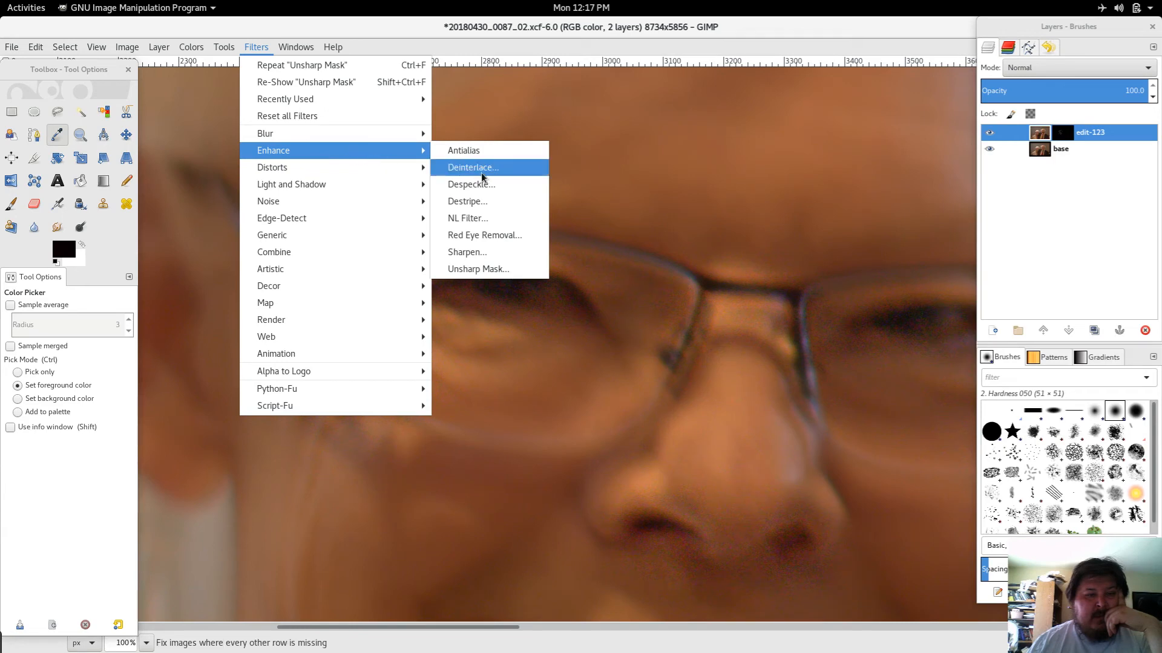
click(478, 185)
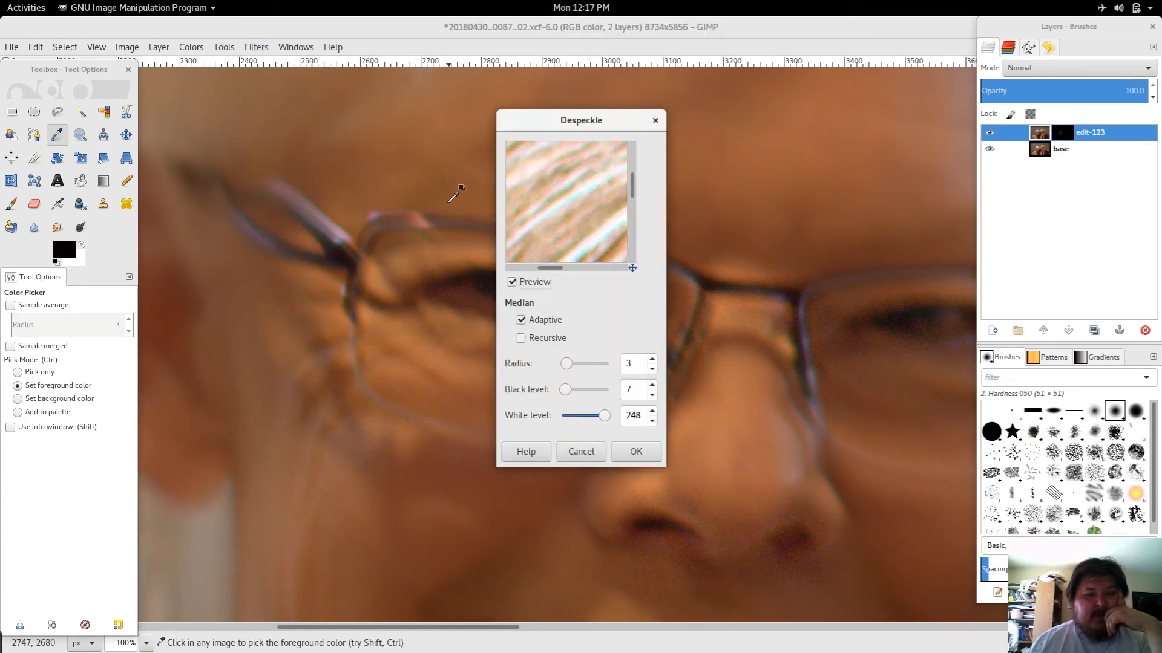
drag(565, 226, 553, 207)
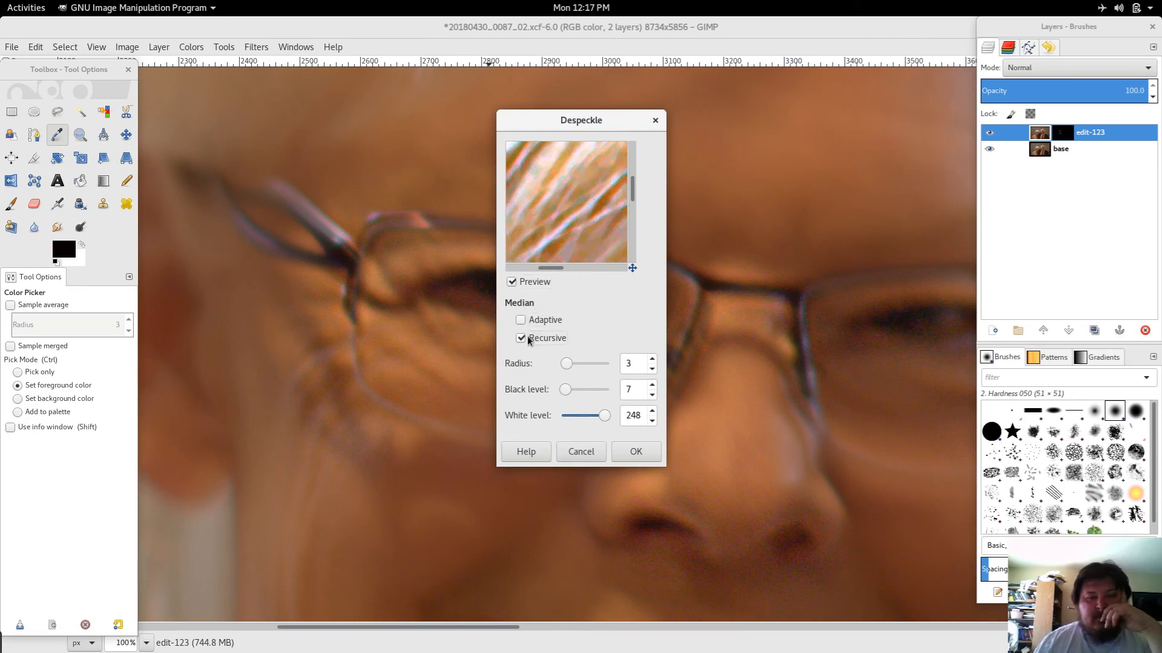
click(636, 452)
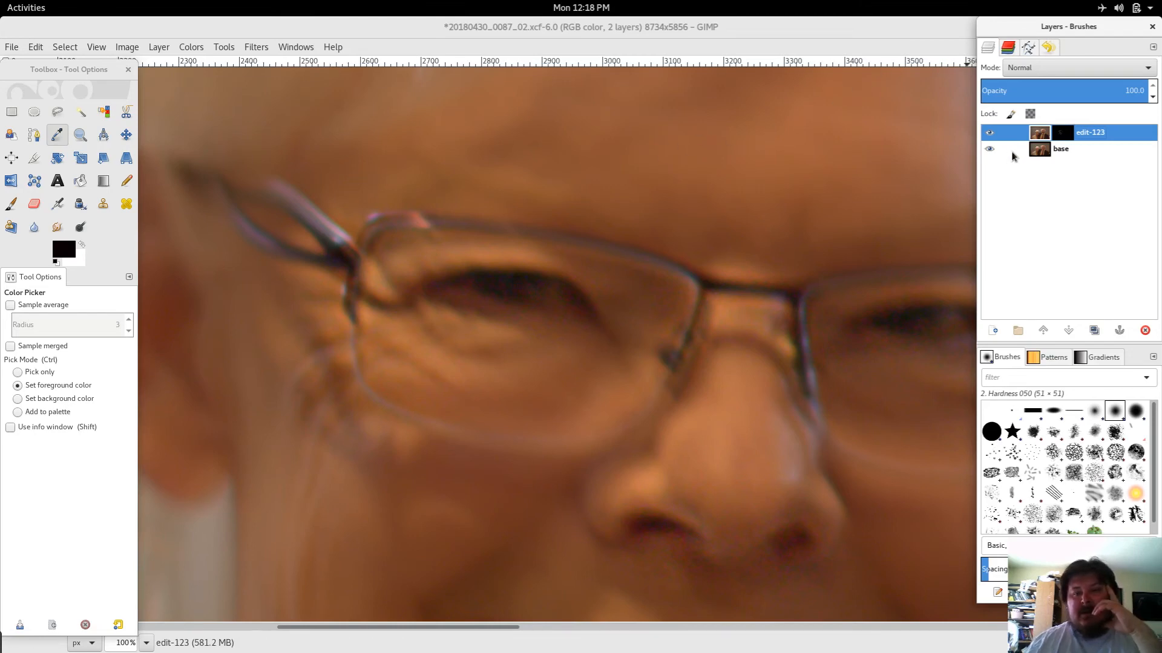
Step: Hide and show the base layer to compare the result
click(990, 149)
click(990, 149)
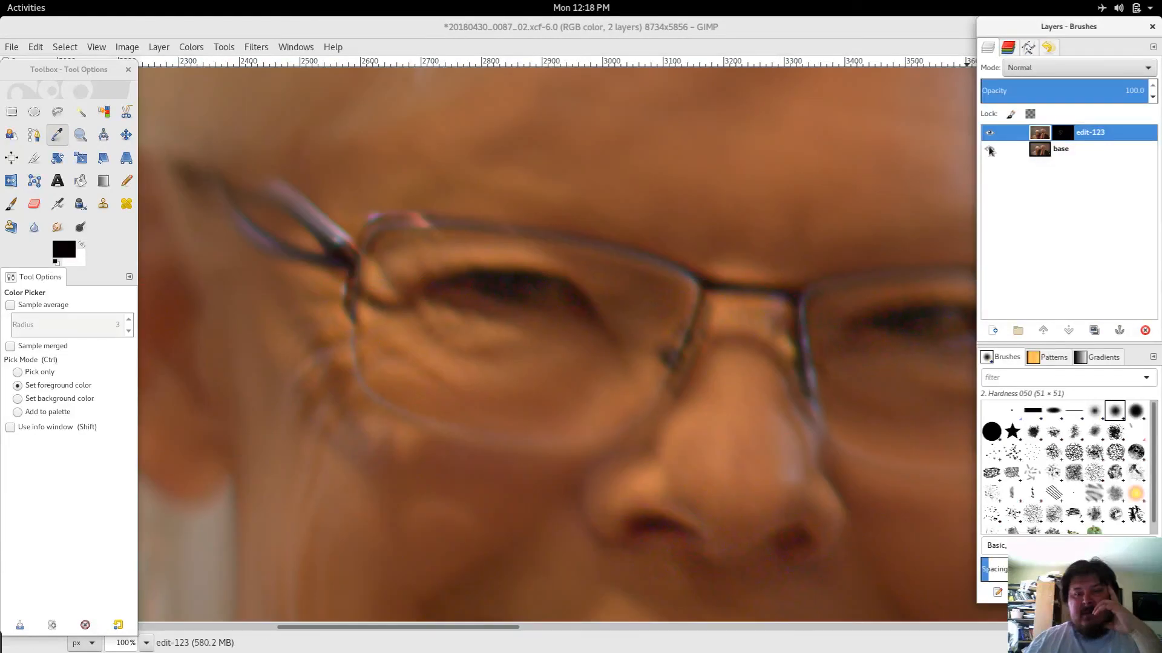
Step: Toggle the edit-123 layer's visibility repeatedly to compare the sharpened result against the base layer
click(991, 133)
click(990, 133)
click(990, 132)
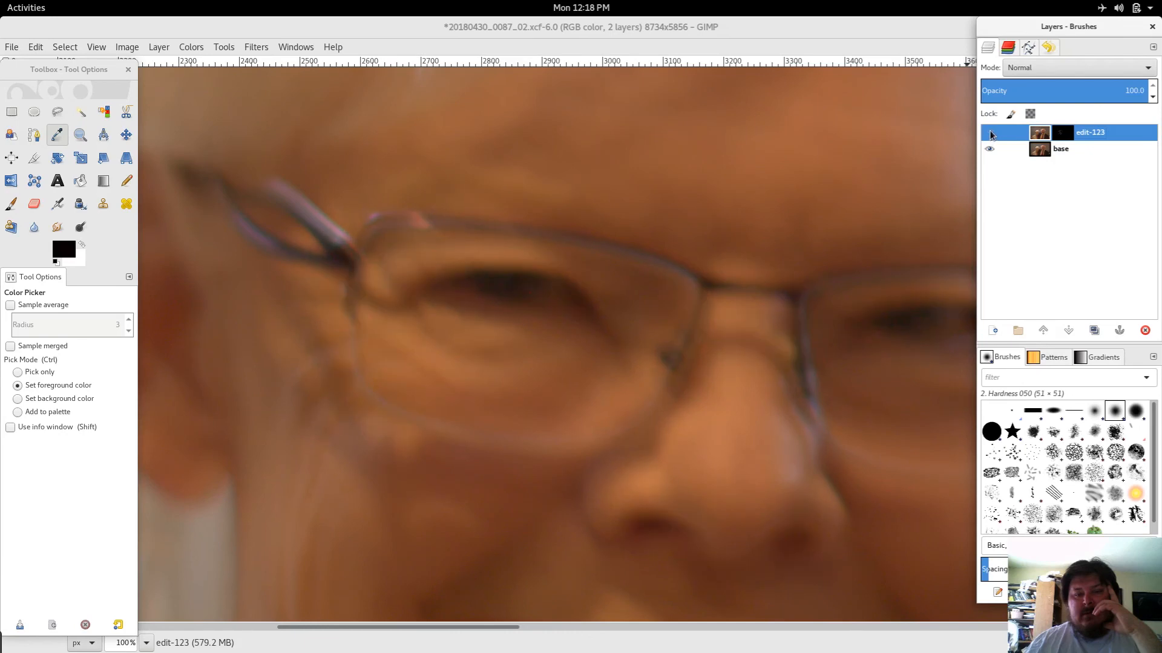
click(989, 131)
click(990, 133)
click(991, 133)
click(990, 132)
click(990, 131)
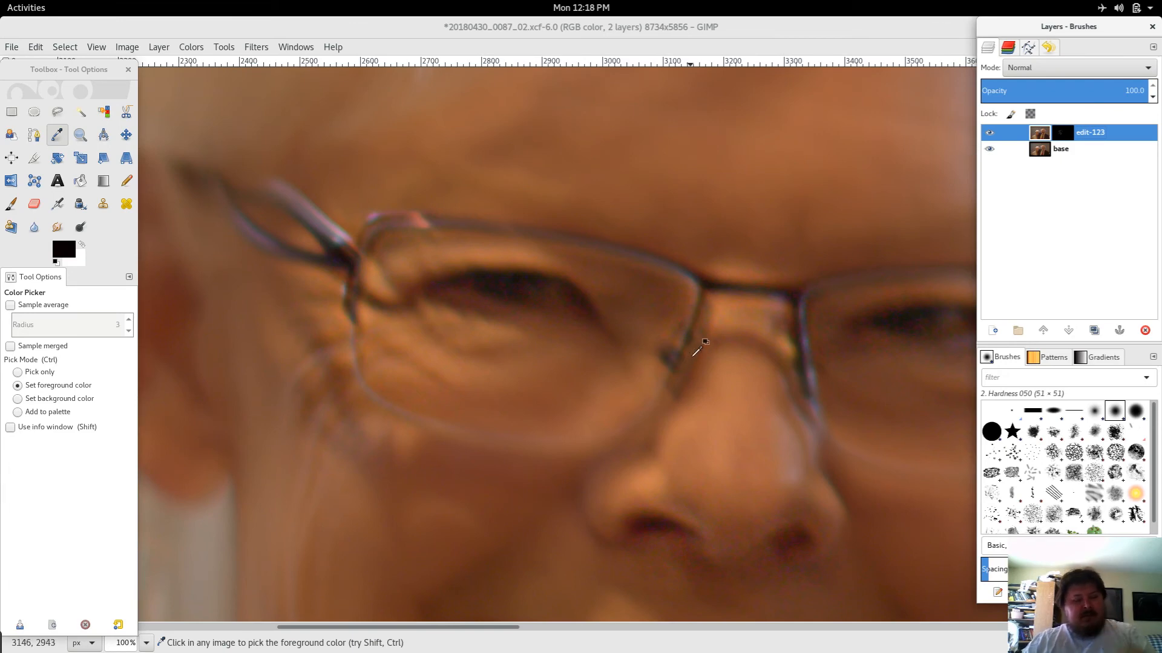
Step: Switch to the Airbrush tool, target the edit-123 layer mask and swap to a white foreground colour
scroll(709, 336, down, 4)
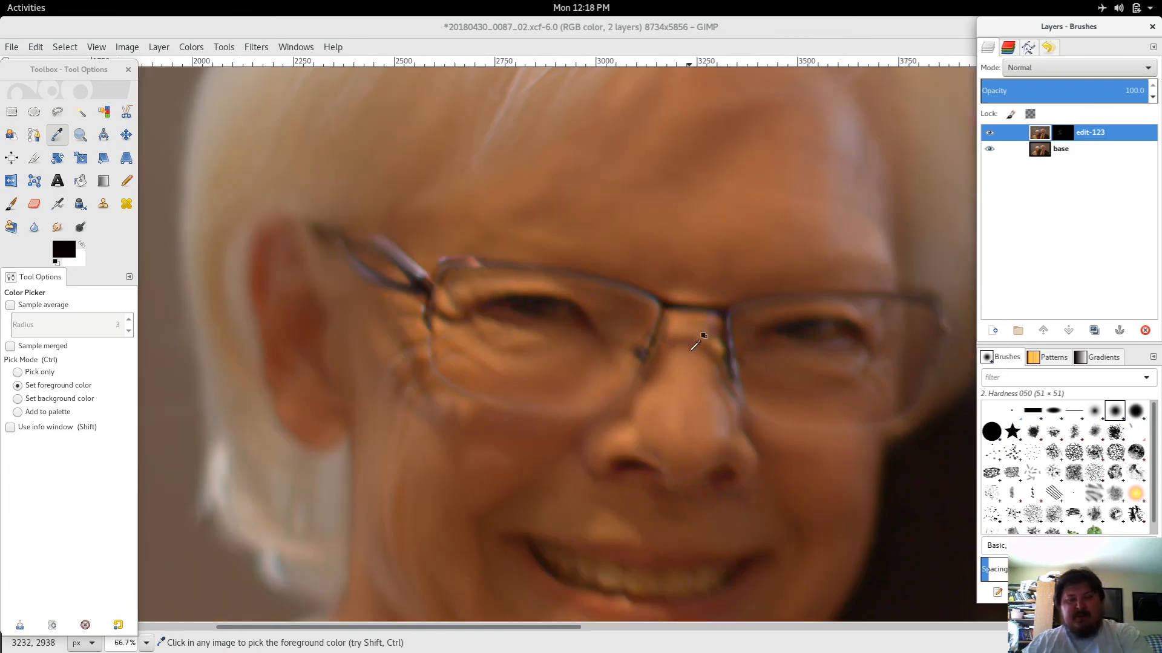
scroll(701, 343, down, 1)
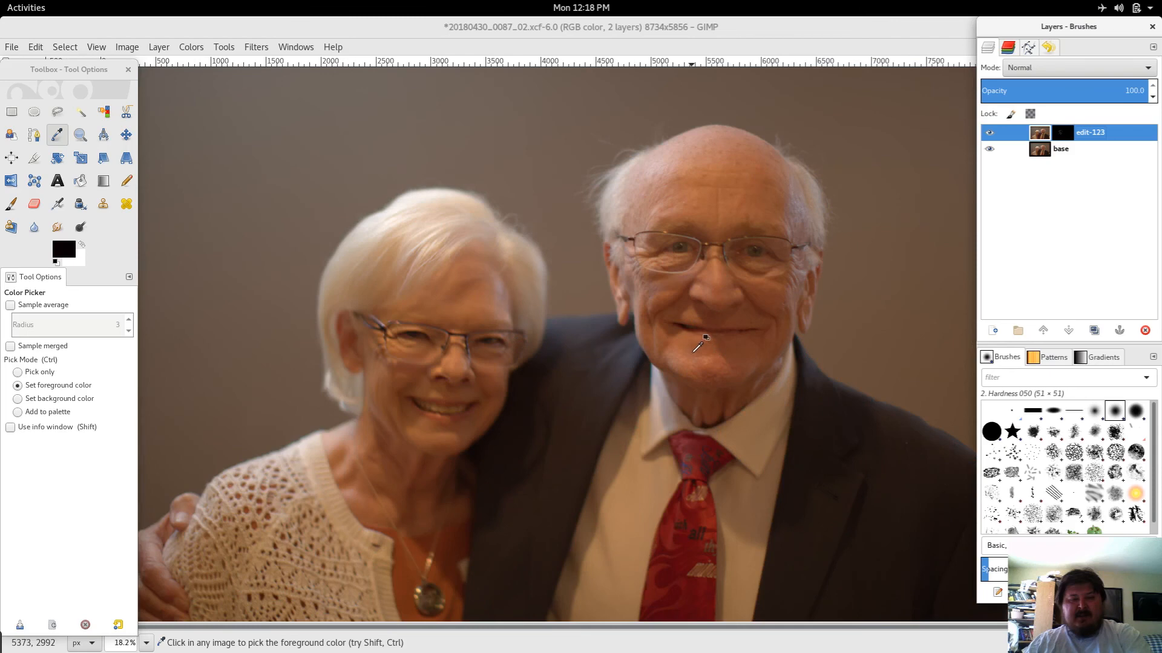
scroll(699, 345, down, 1)
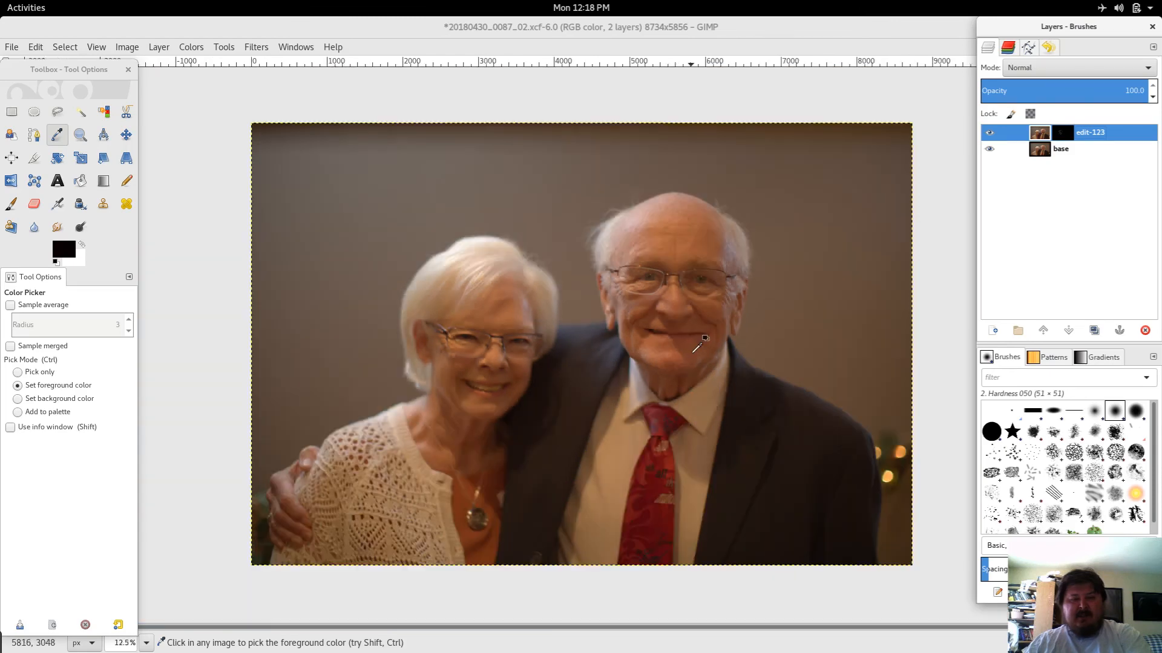
click(792, 299)
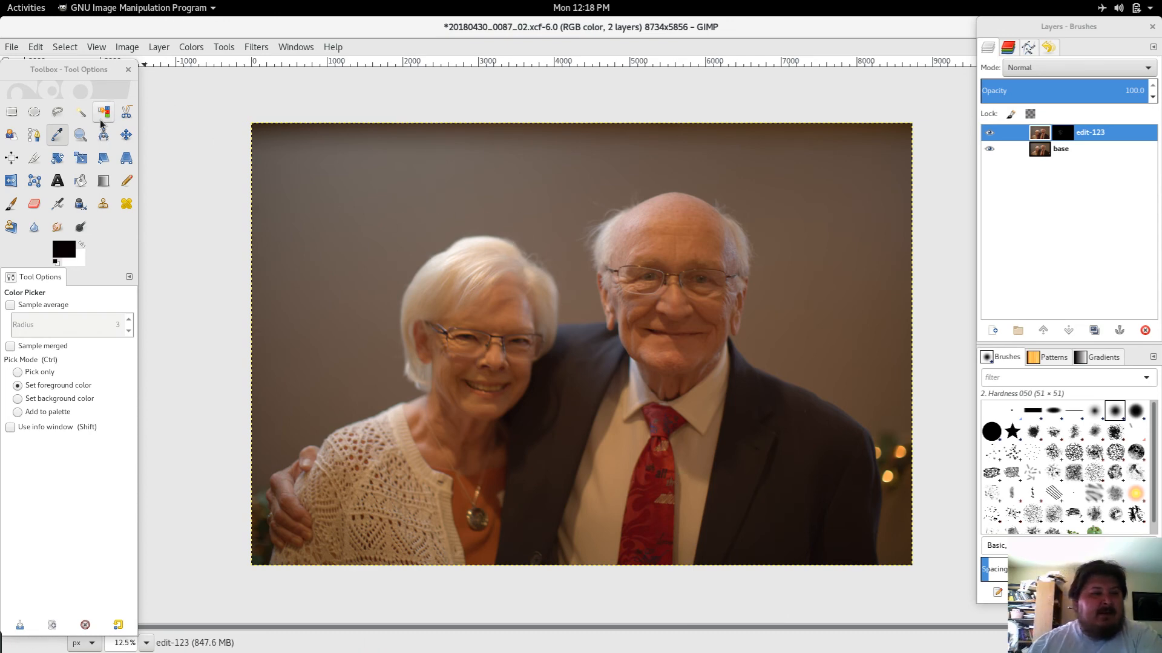
click(12, 205)
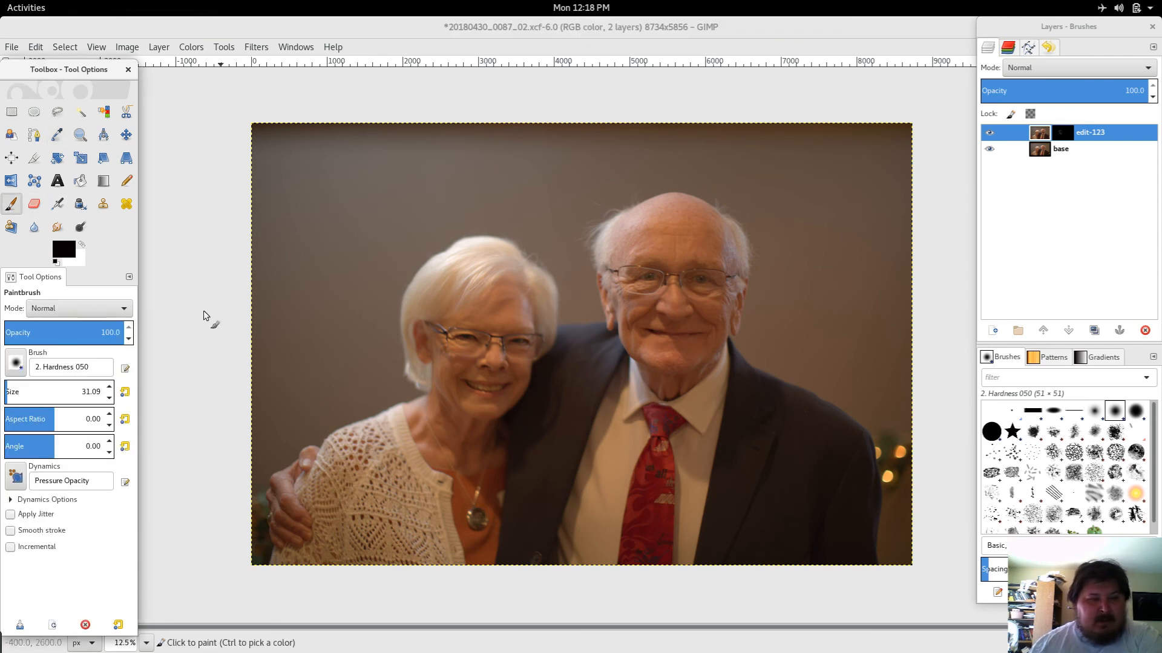
click(57, 204)
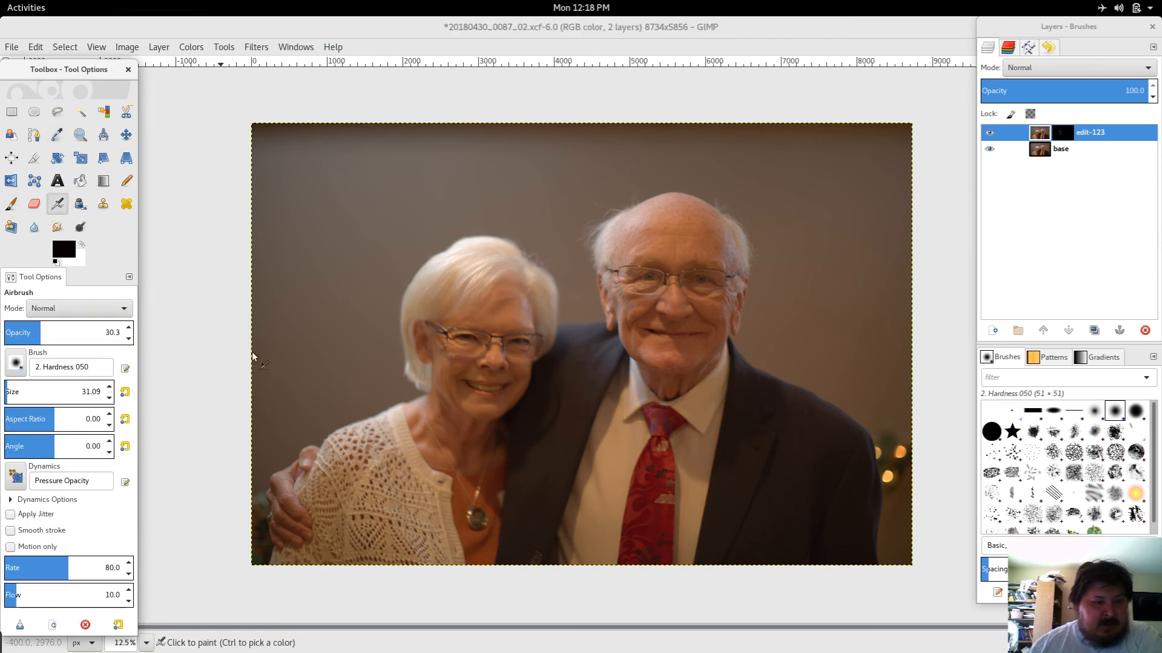
click(1063, 133)
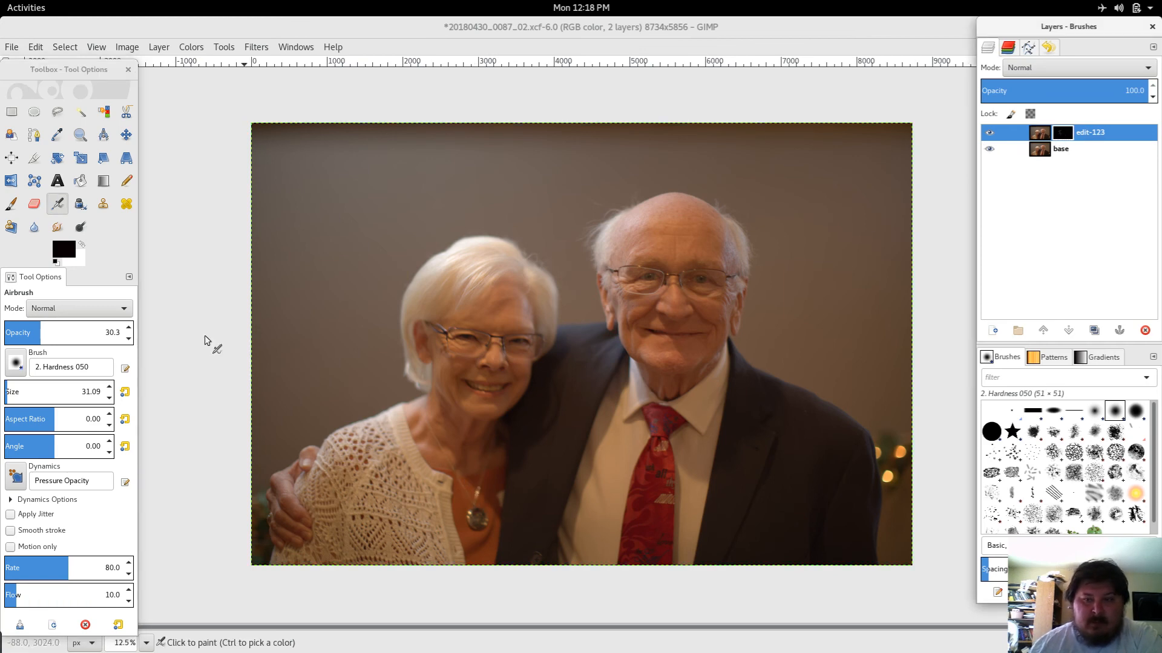
click(81, 244)
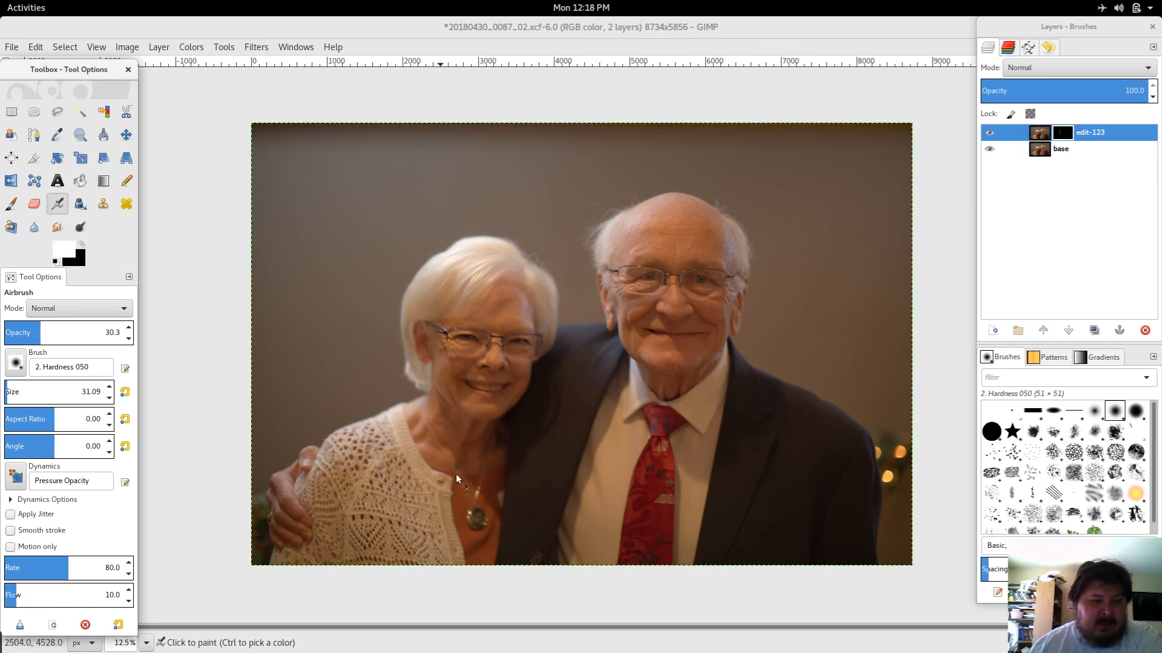
Step: Set the airbrush size to 151.45 and paint over the woman's pendant on the layer mask
click(20, 389)
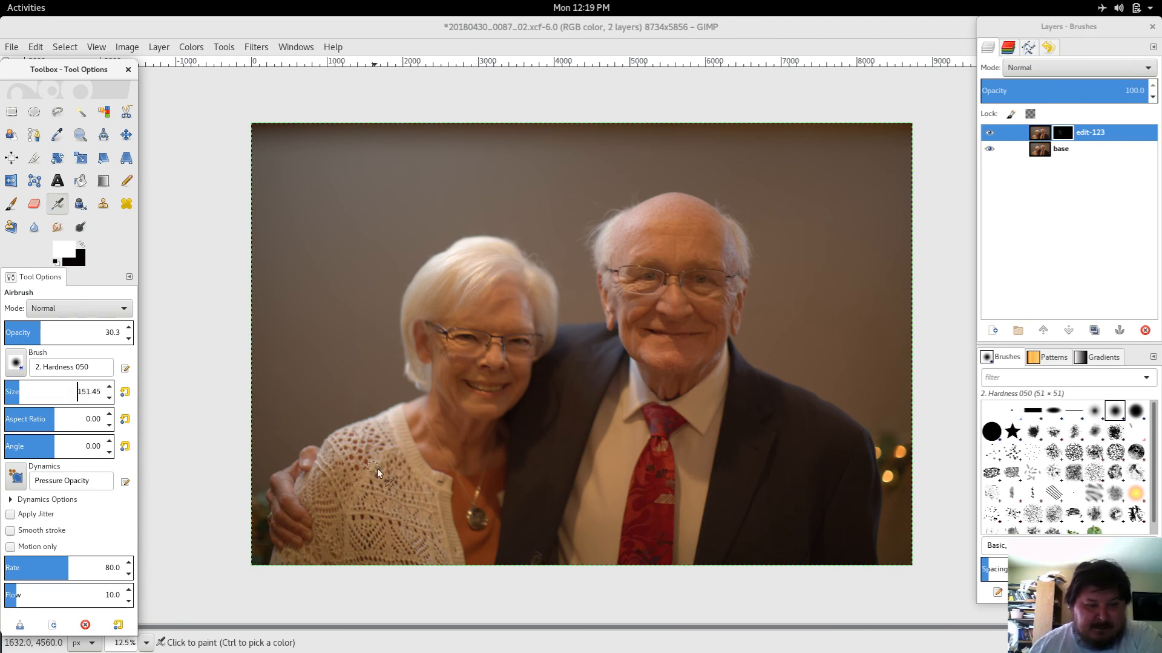
click(481, 521)
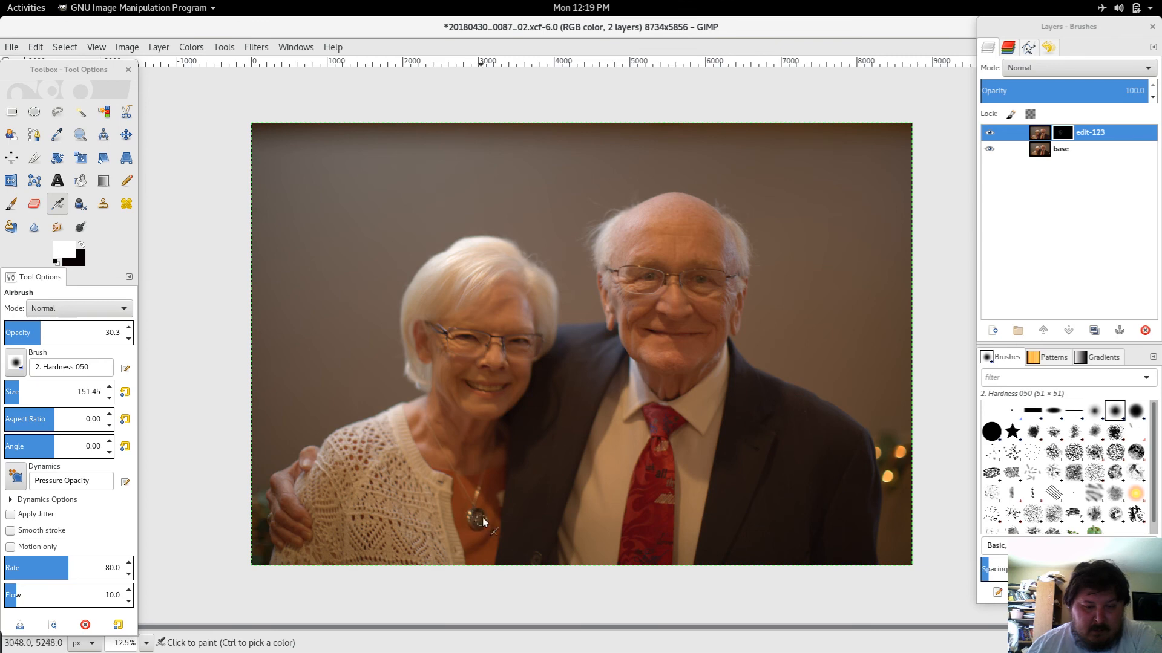
drag(476, 515, 475, 531)
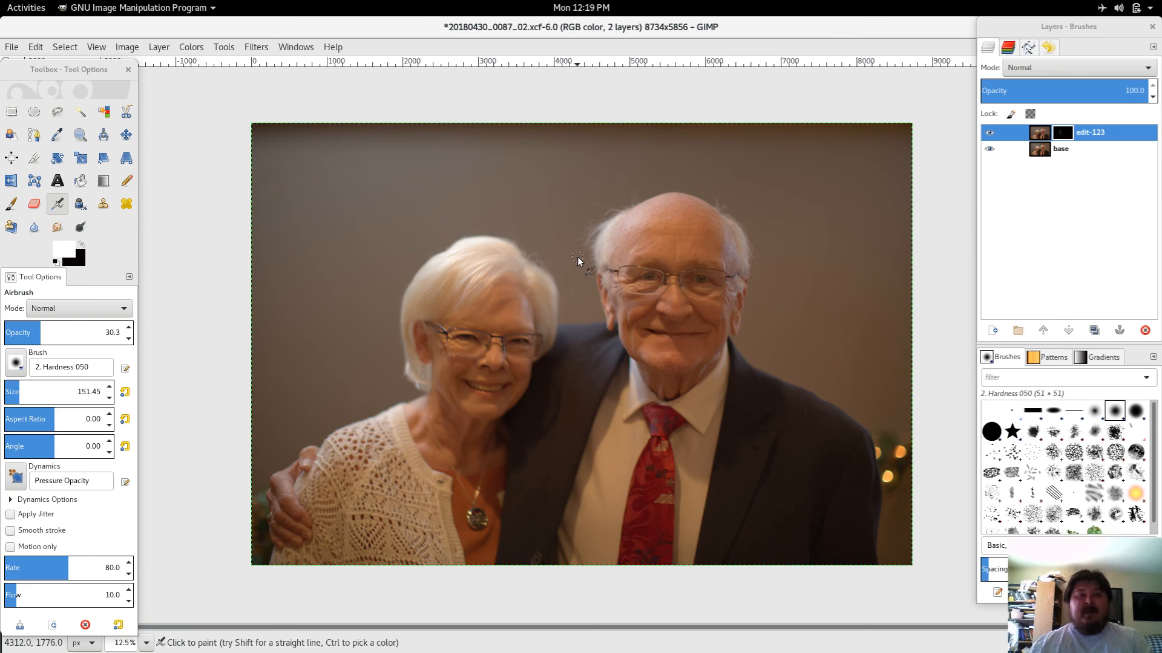
right_click(414, 192)
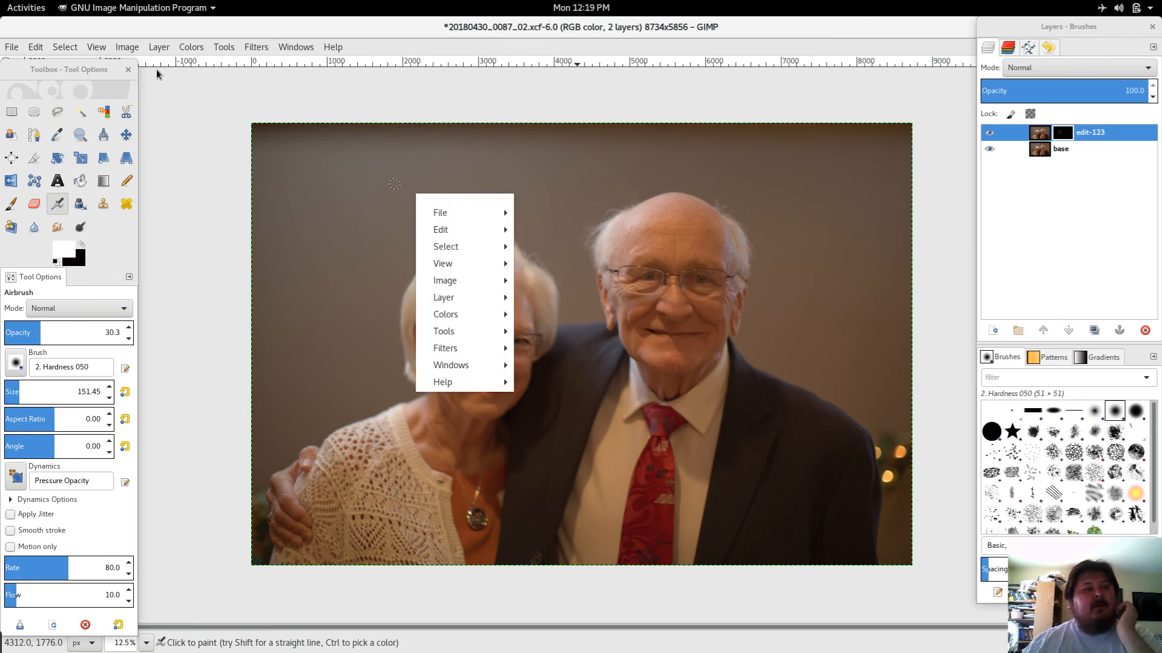
click(16, 2)
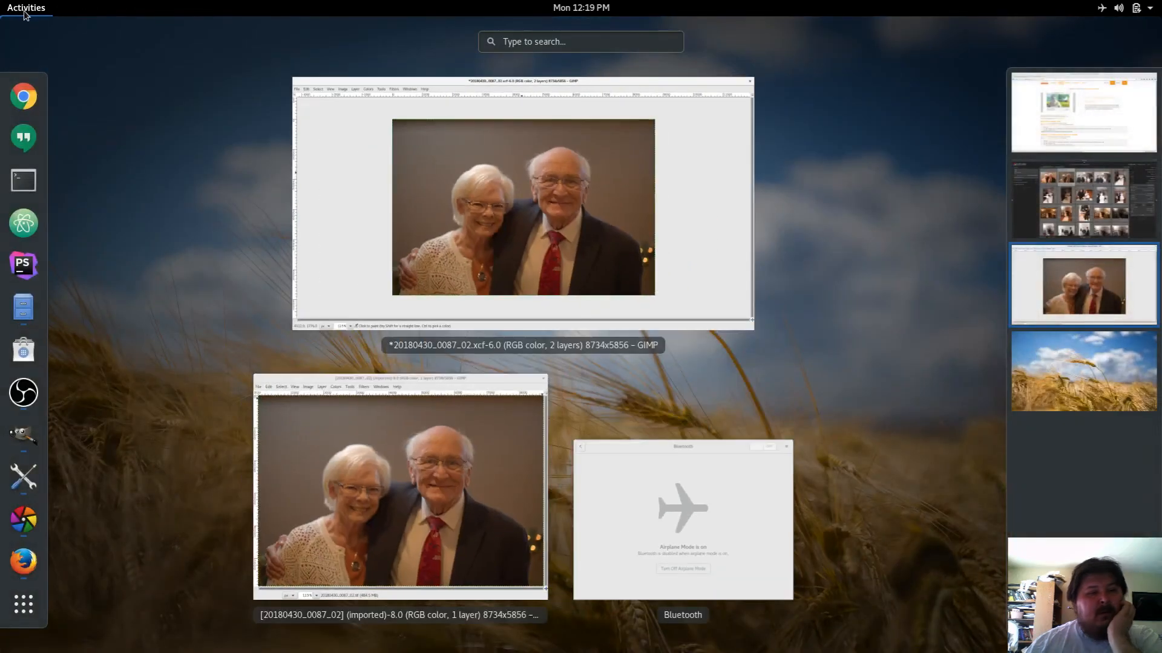
click(19, 7)
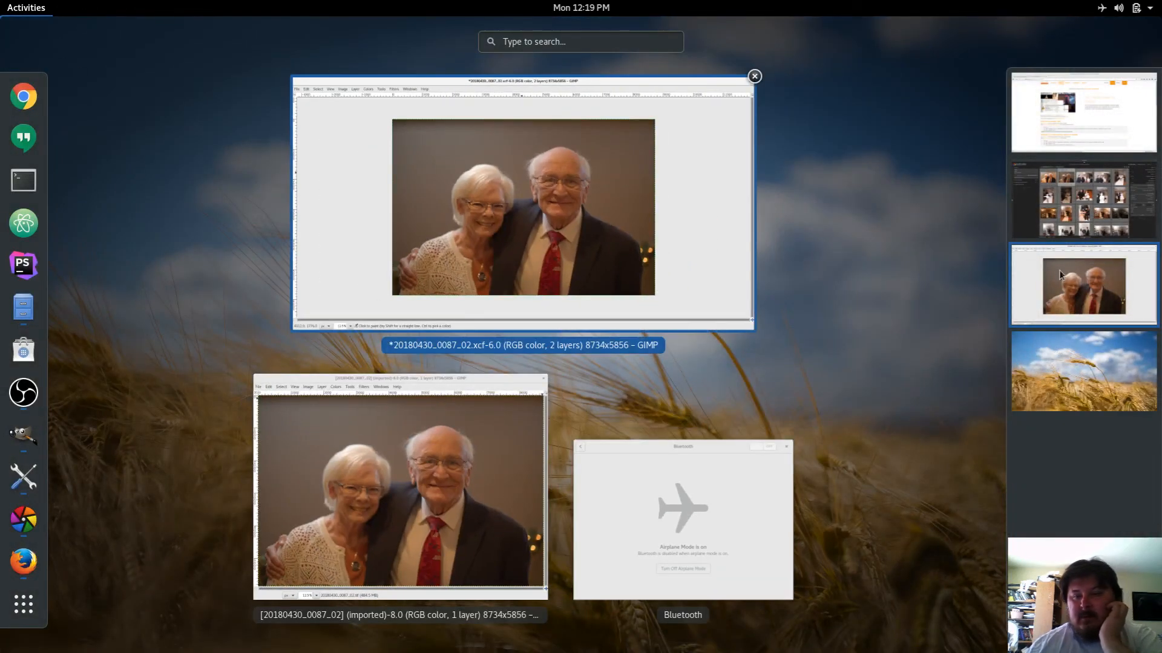
click(1073, 373)
click(1072, 315)
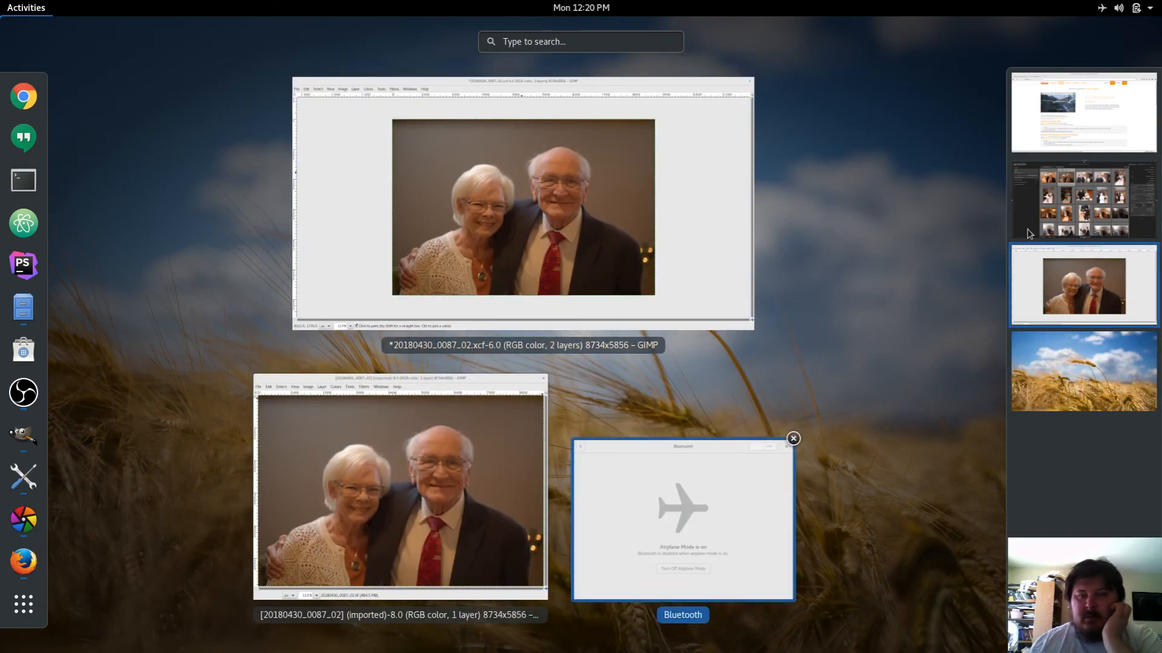
click(1053, 211)
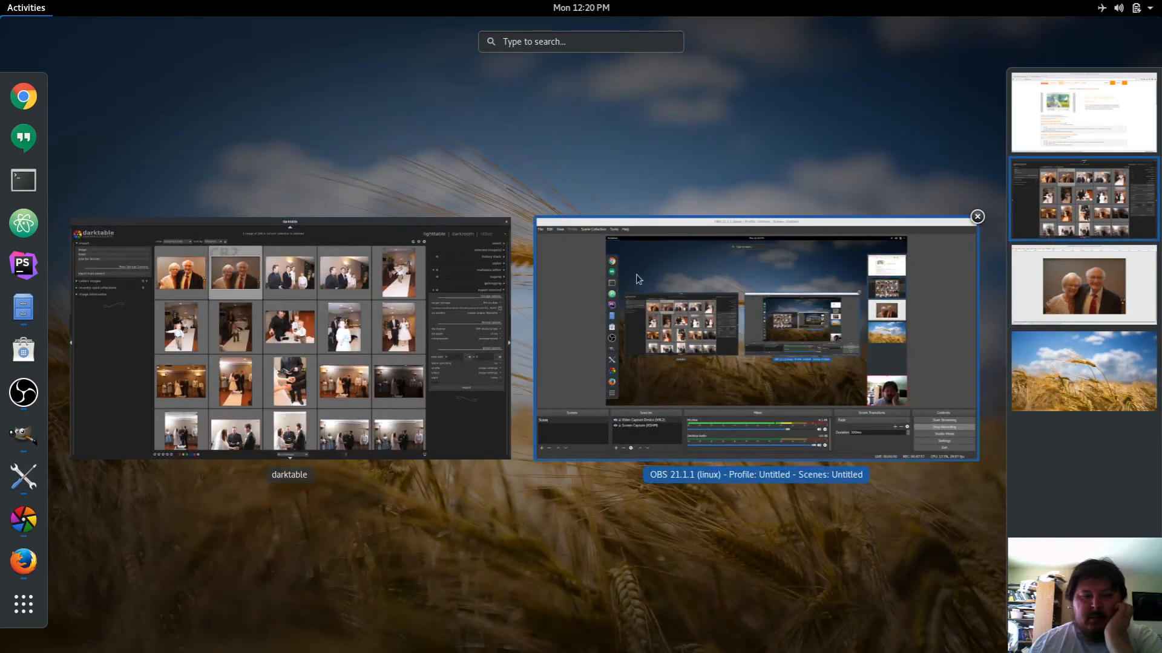
click(556, 306)
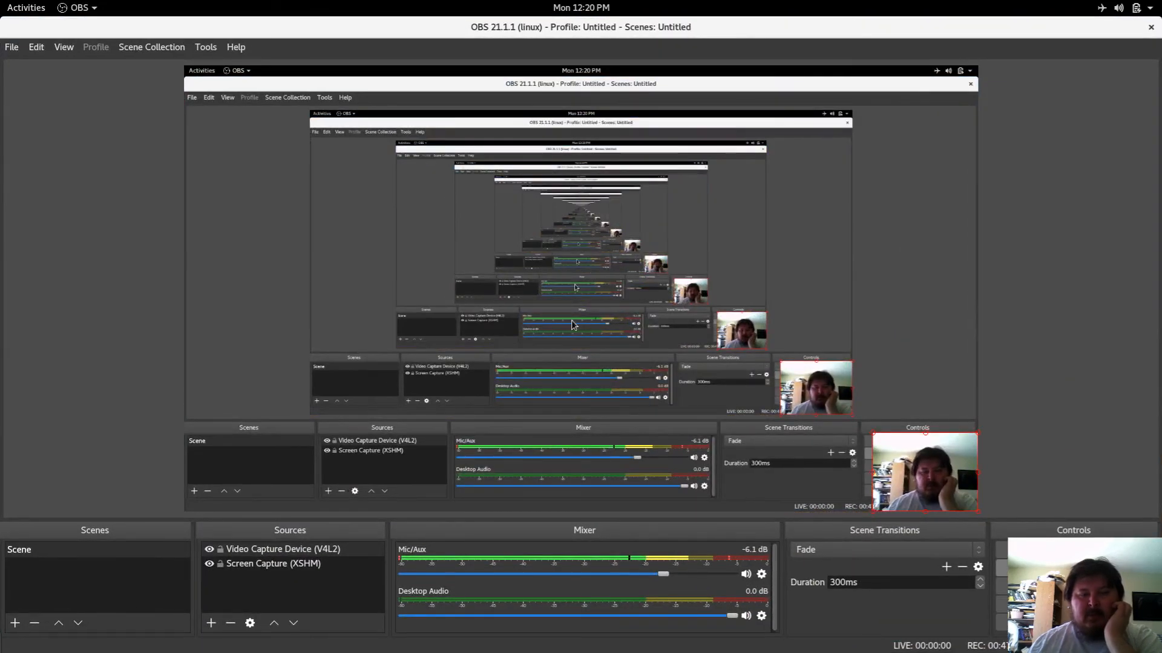